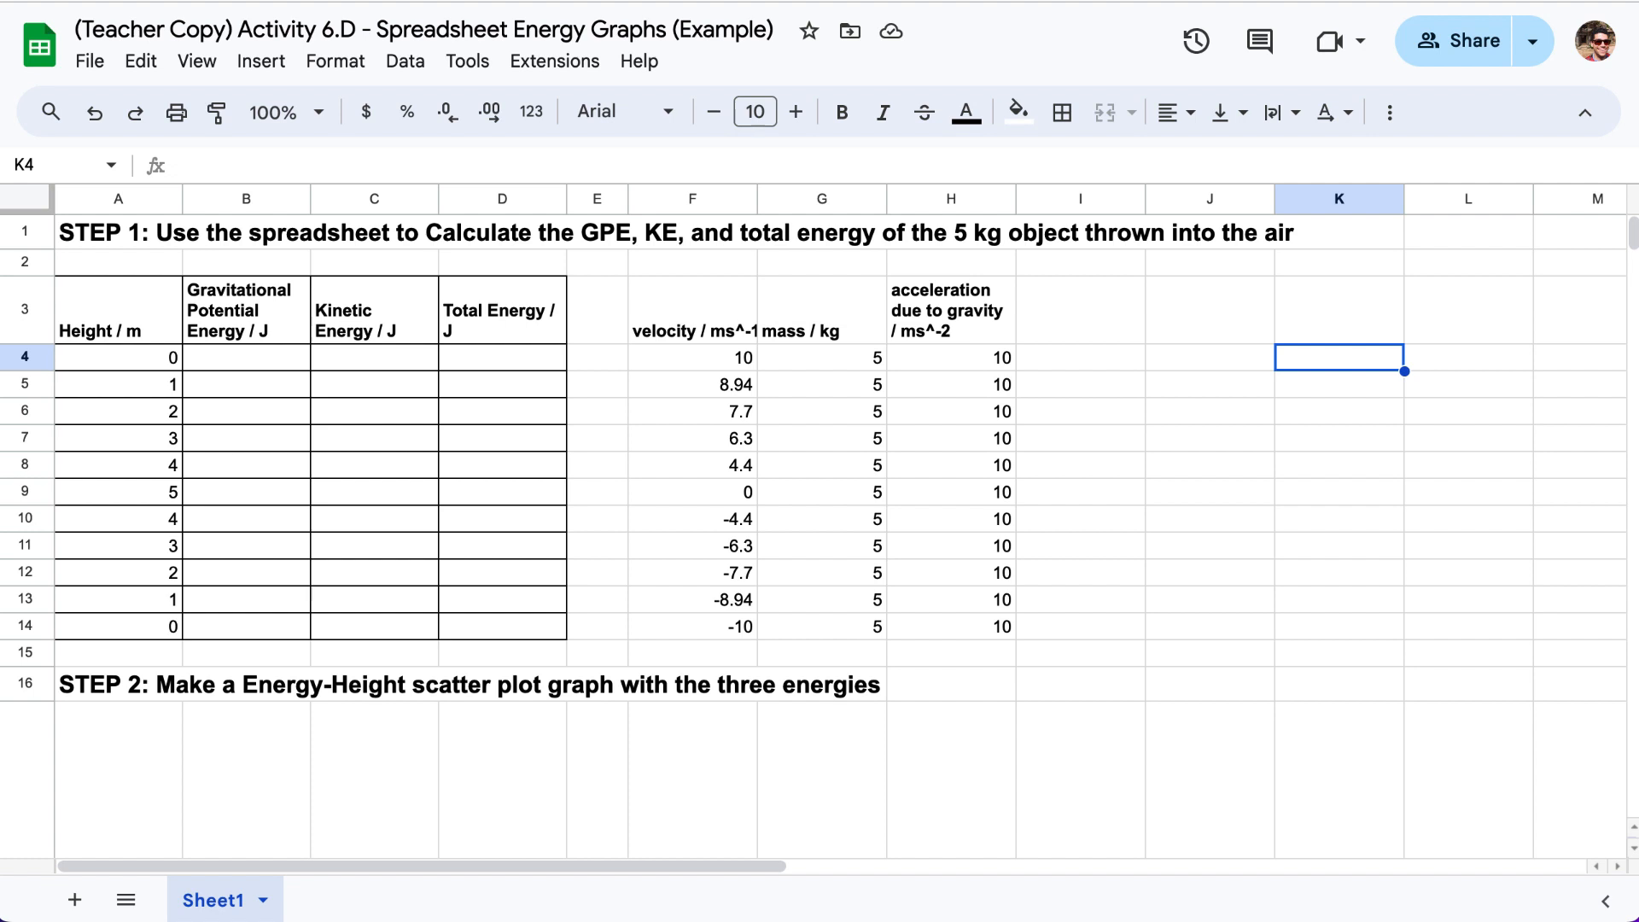
Enter the sample multiplication formula =3*4 in cell J4
left_click(1247, 363)
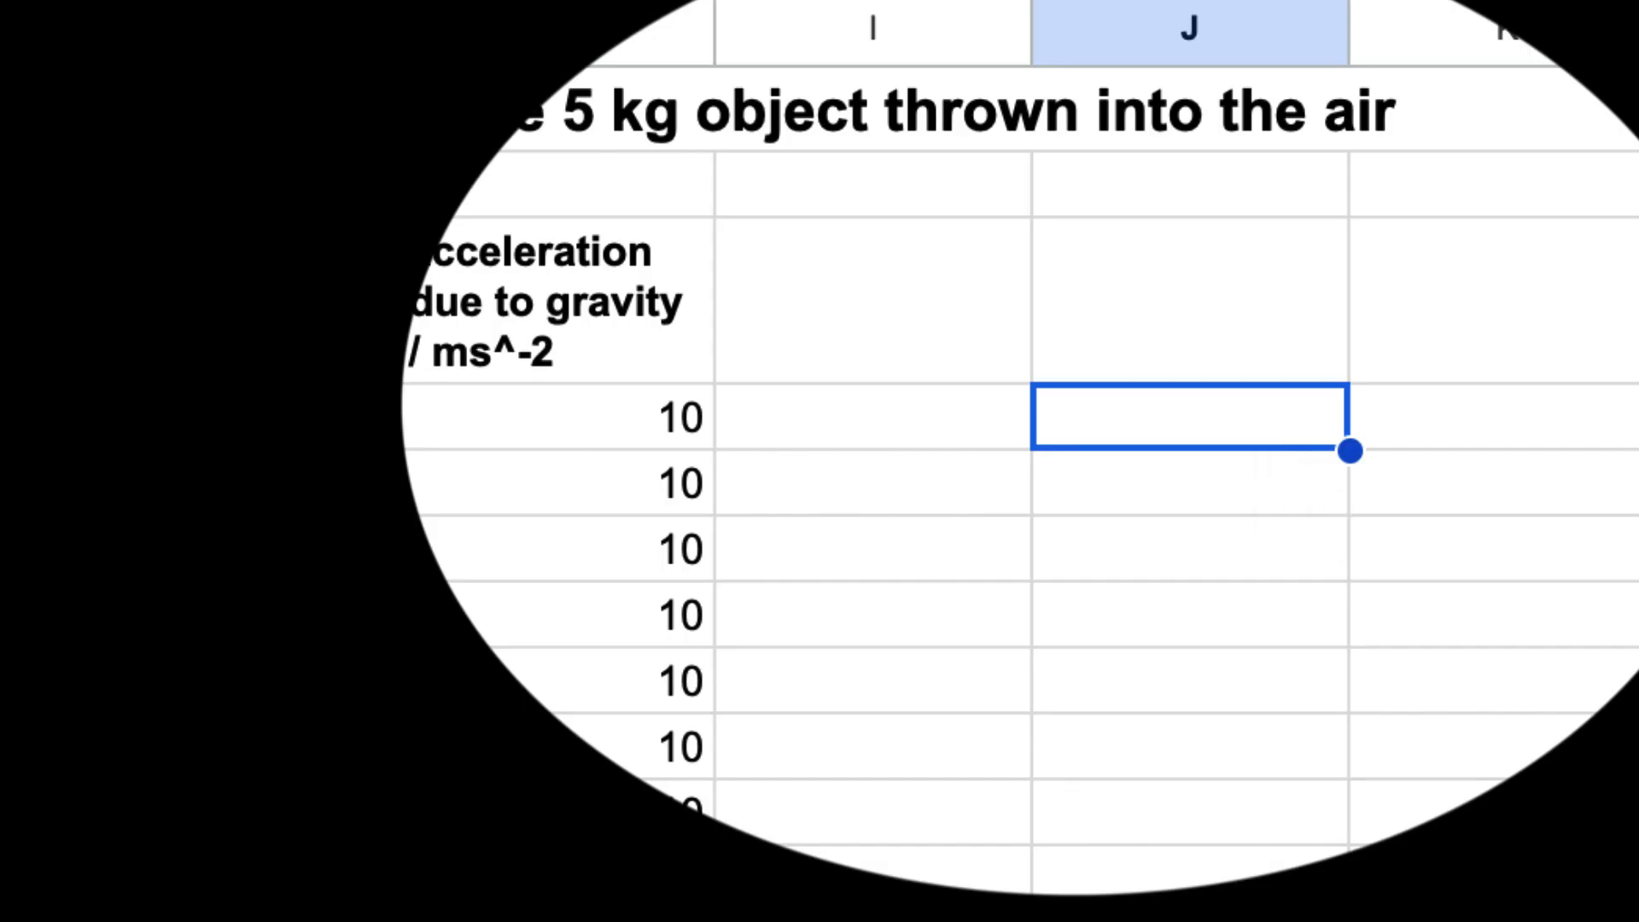
type("=")
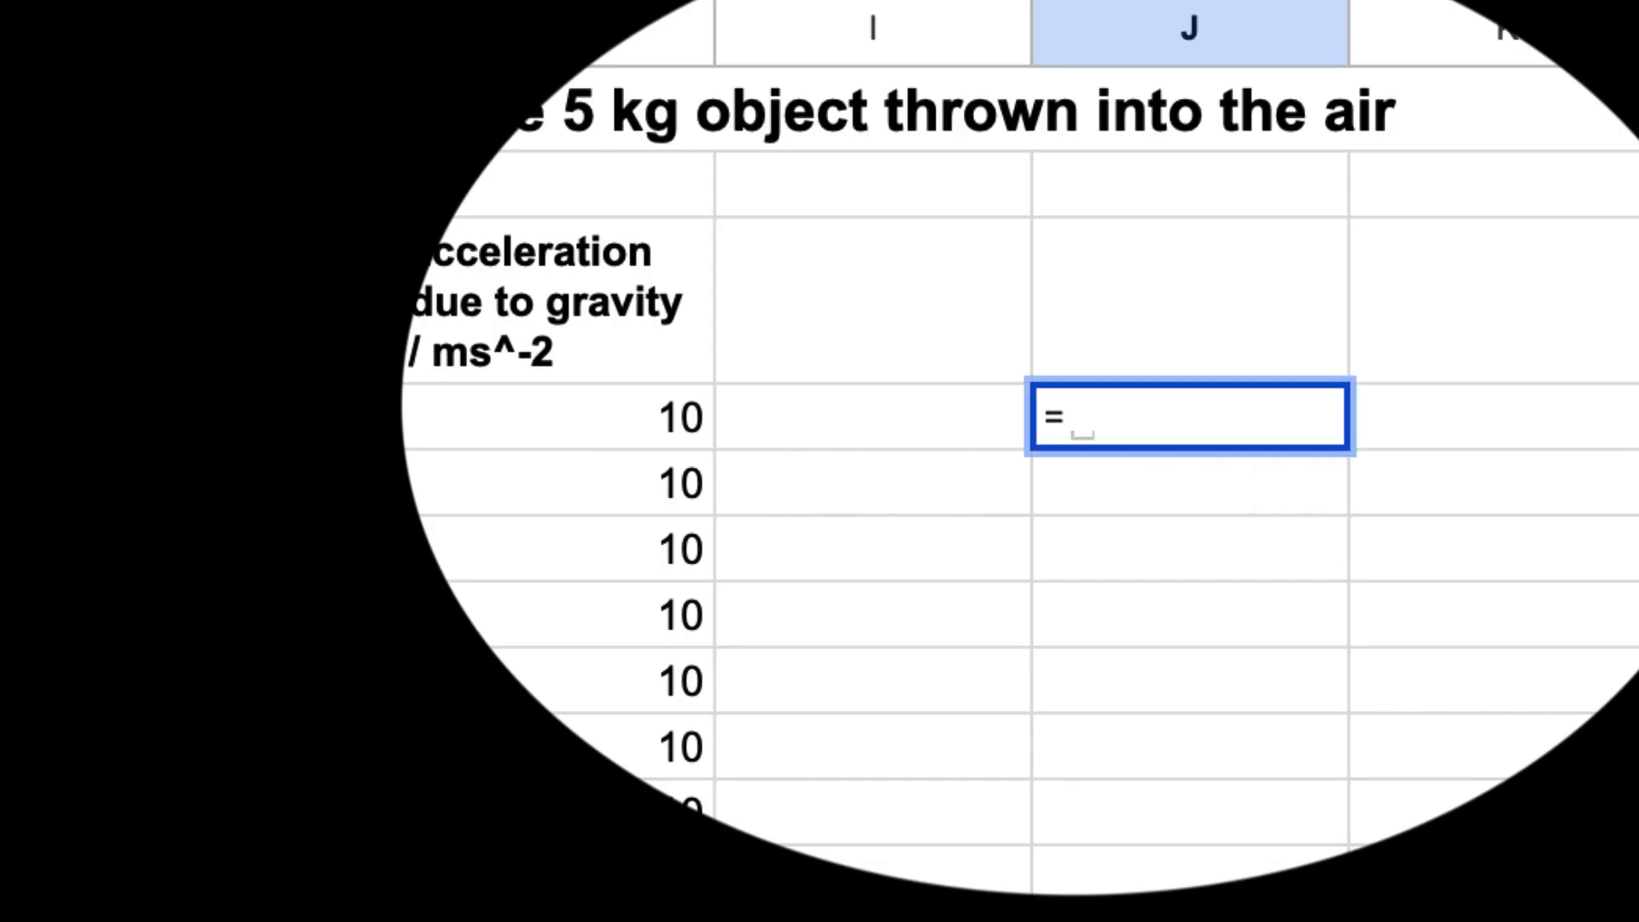
type("3*4")
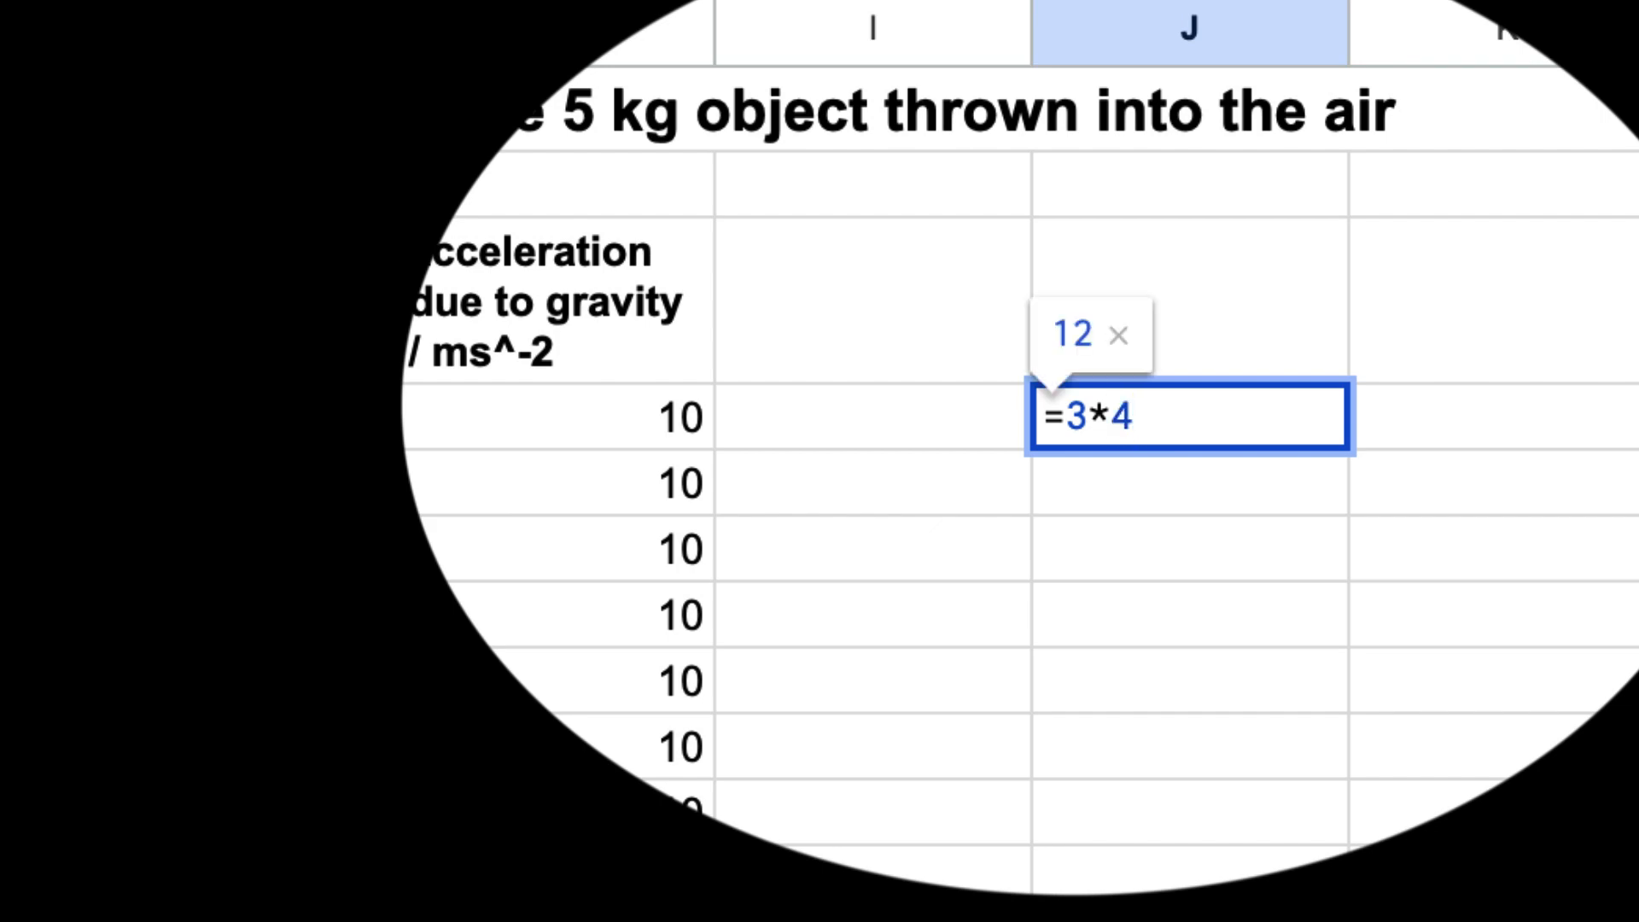
key("Return")
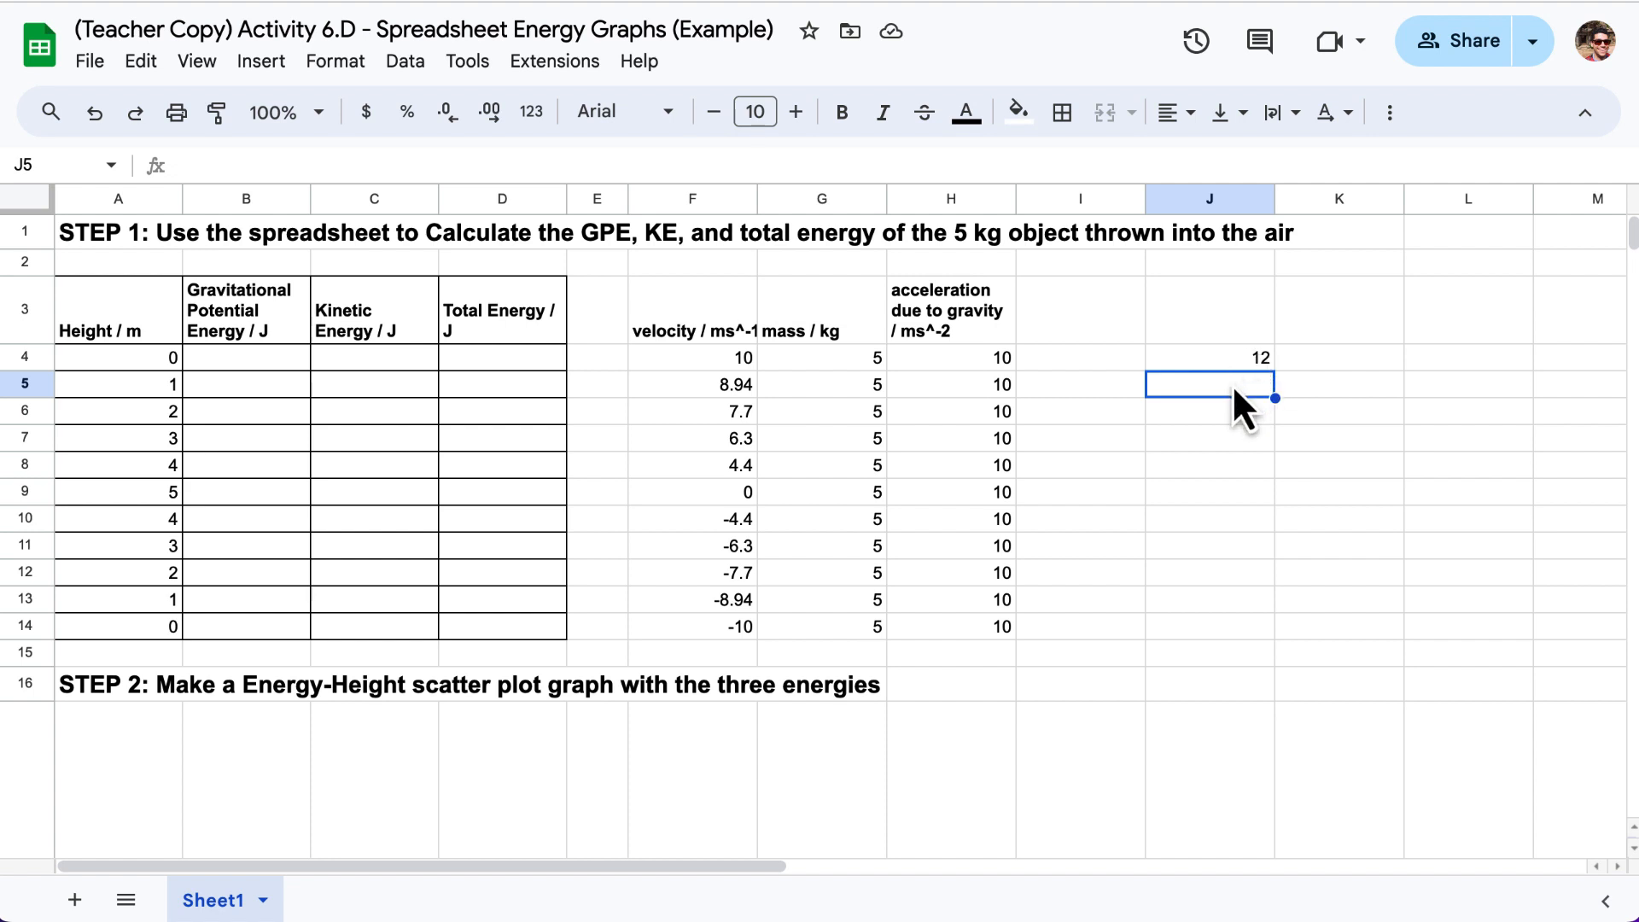
left_click(299, 359)
left_click(349, 365)
left_click(471, 408)
left_click(335, 440)
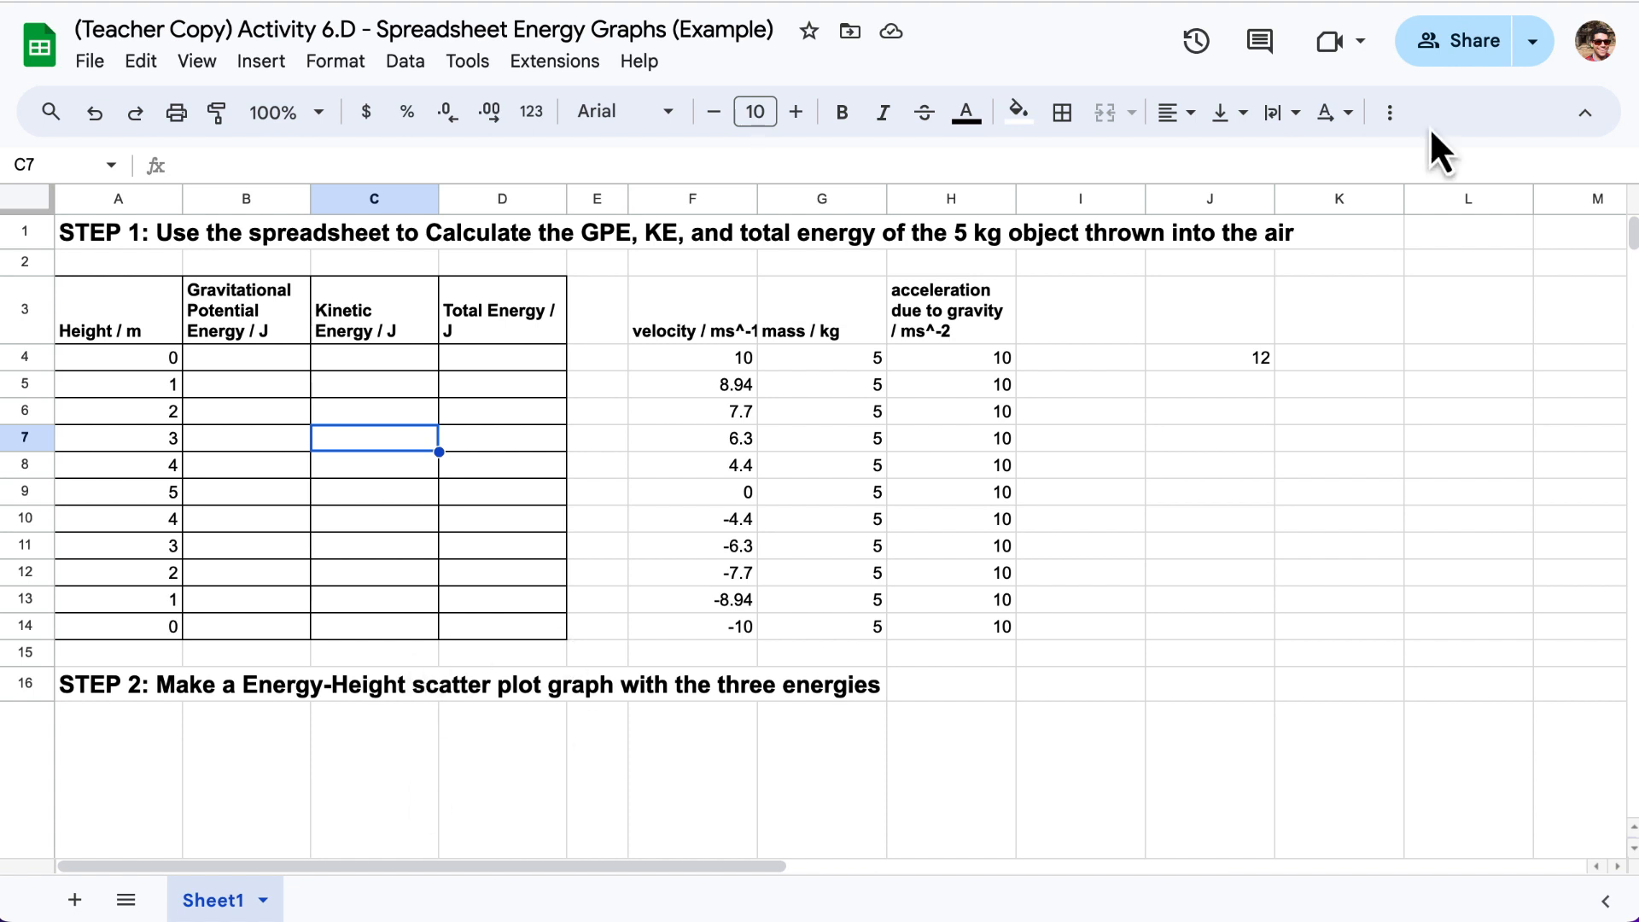
Clear the sample formula from cell J4
left_click(1241, 364)
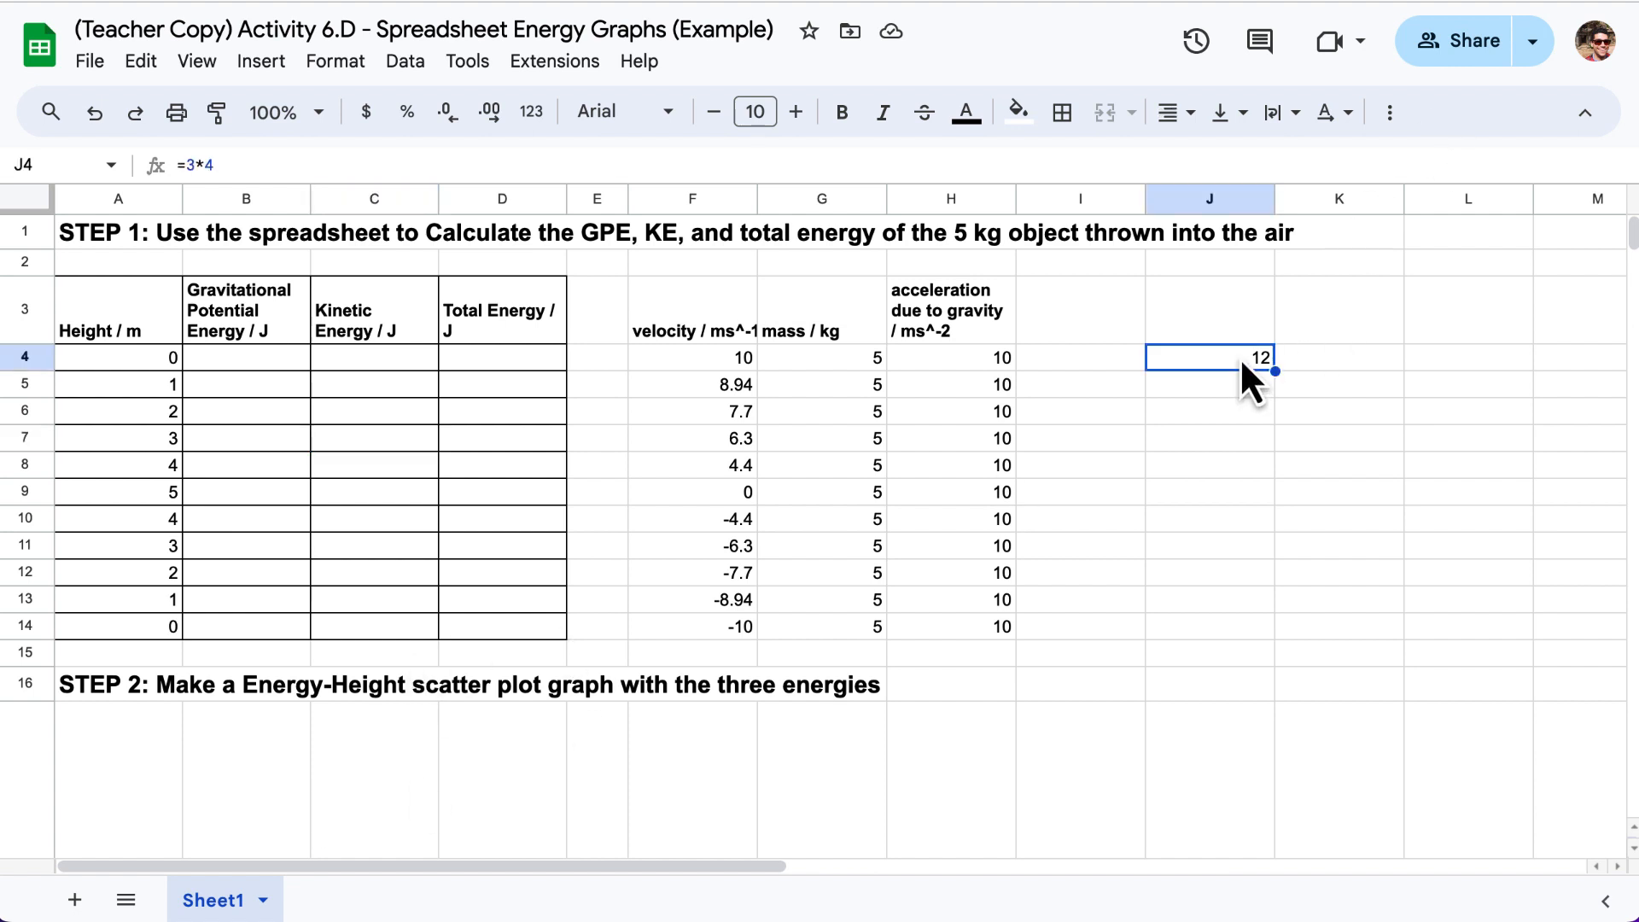
key("Delete")
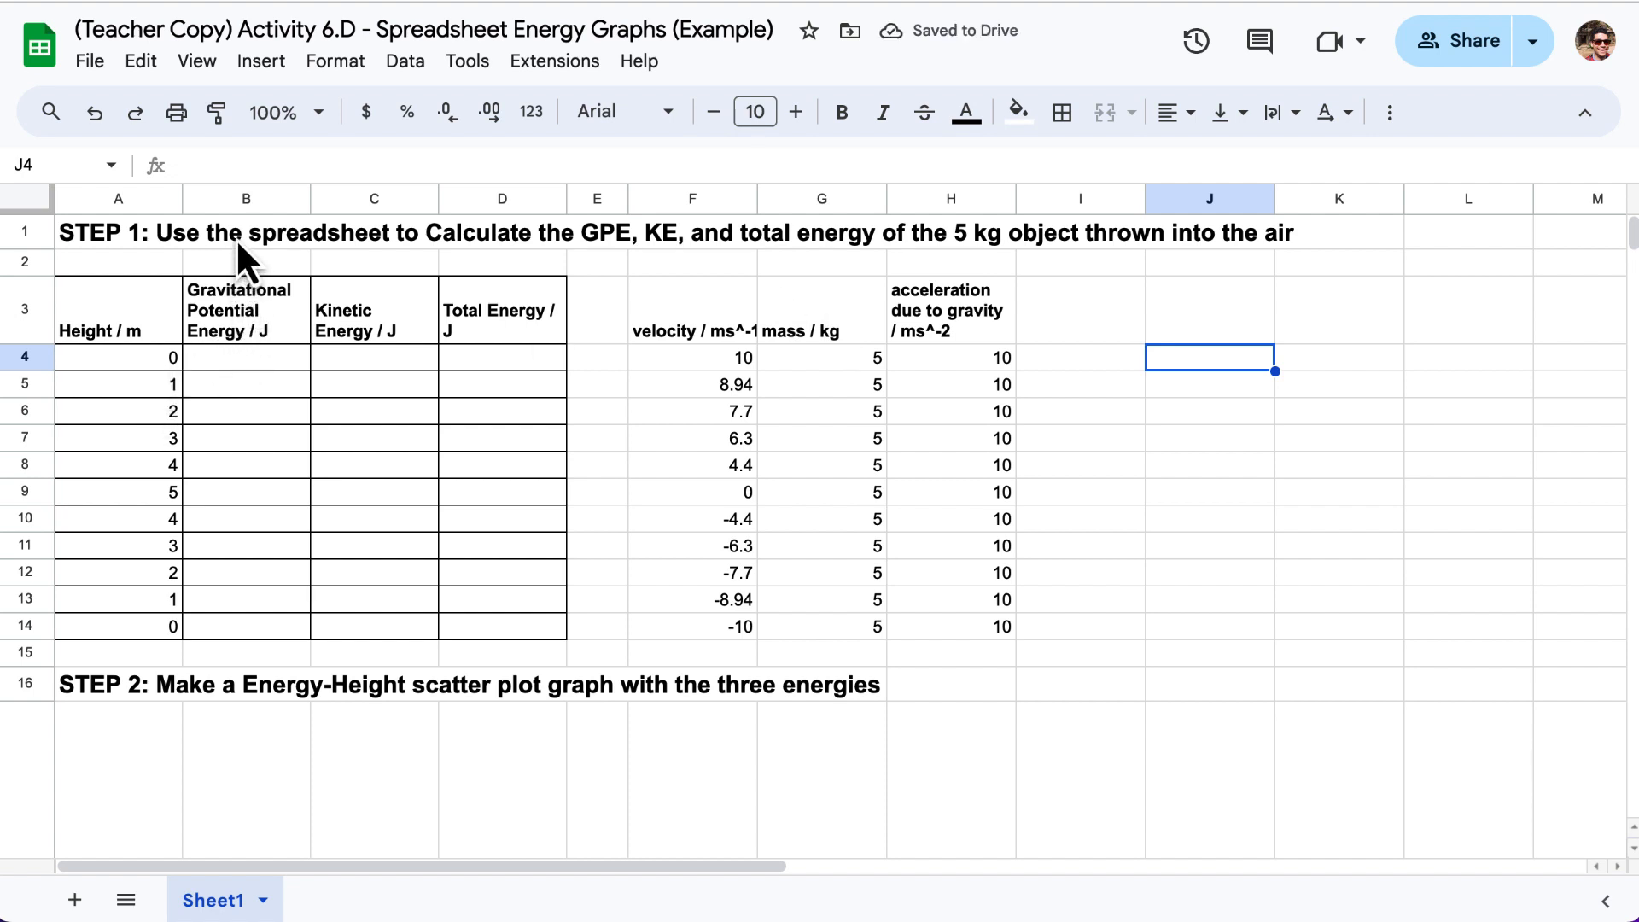
Examine the empty energy columns and the height, velocity, mass and gravity data needed for the calculations
left_click(602, 235)
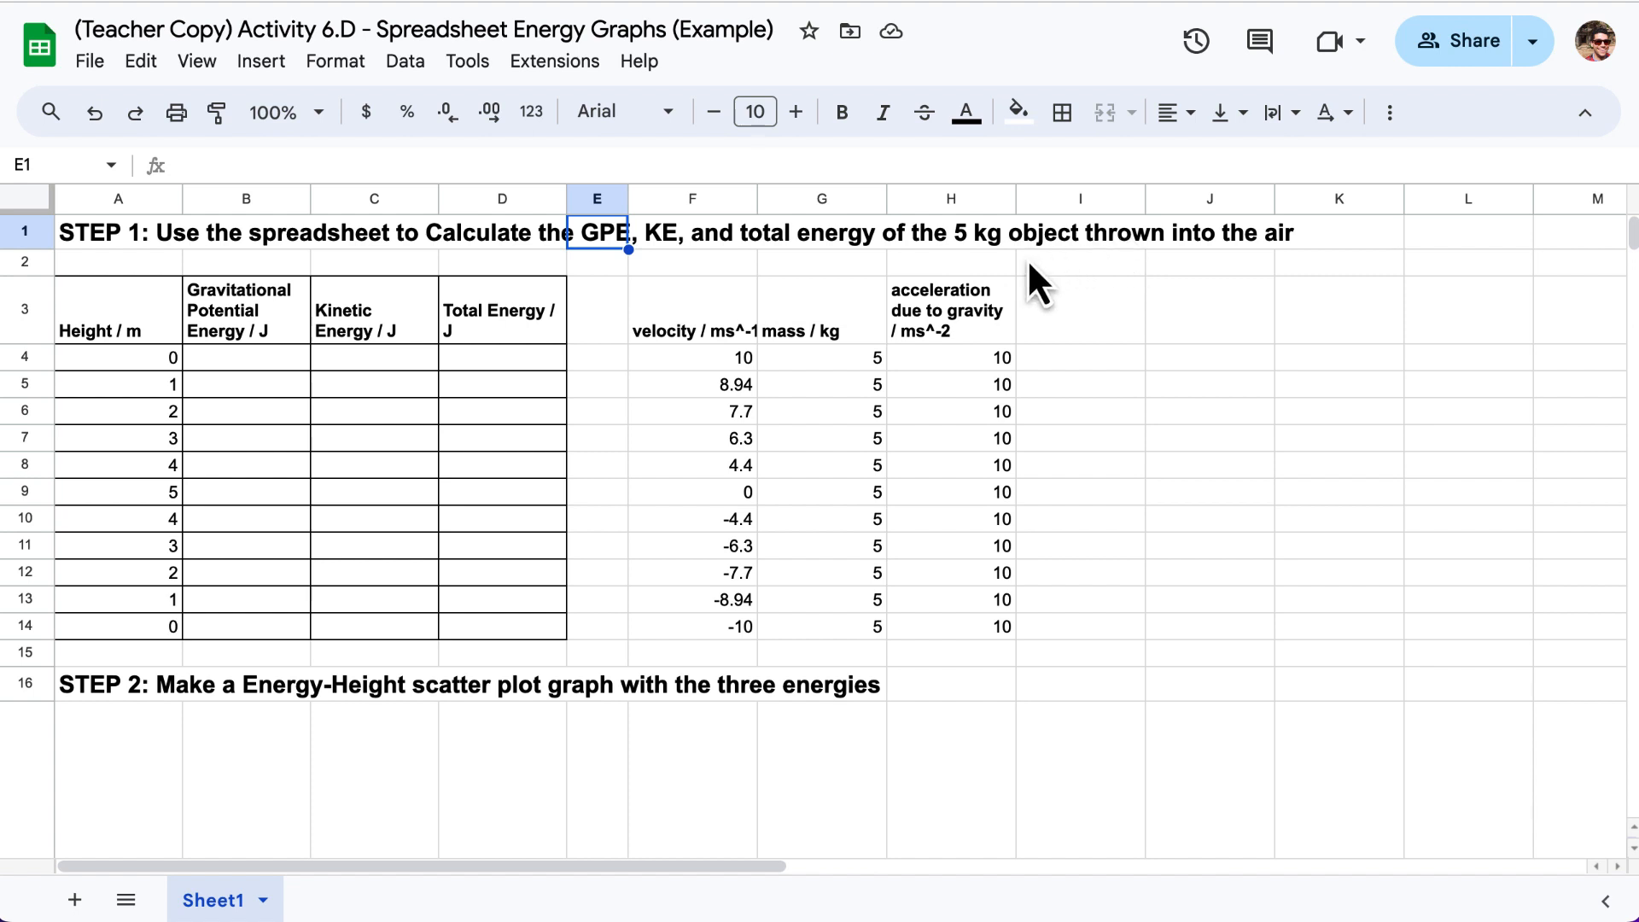
left_click(195, 367)
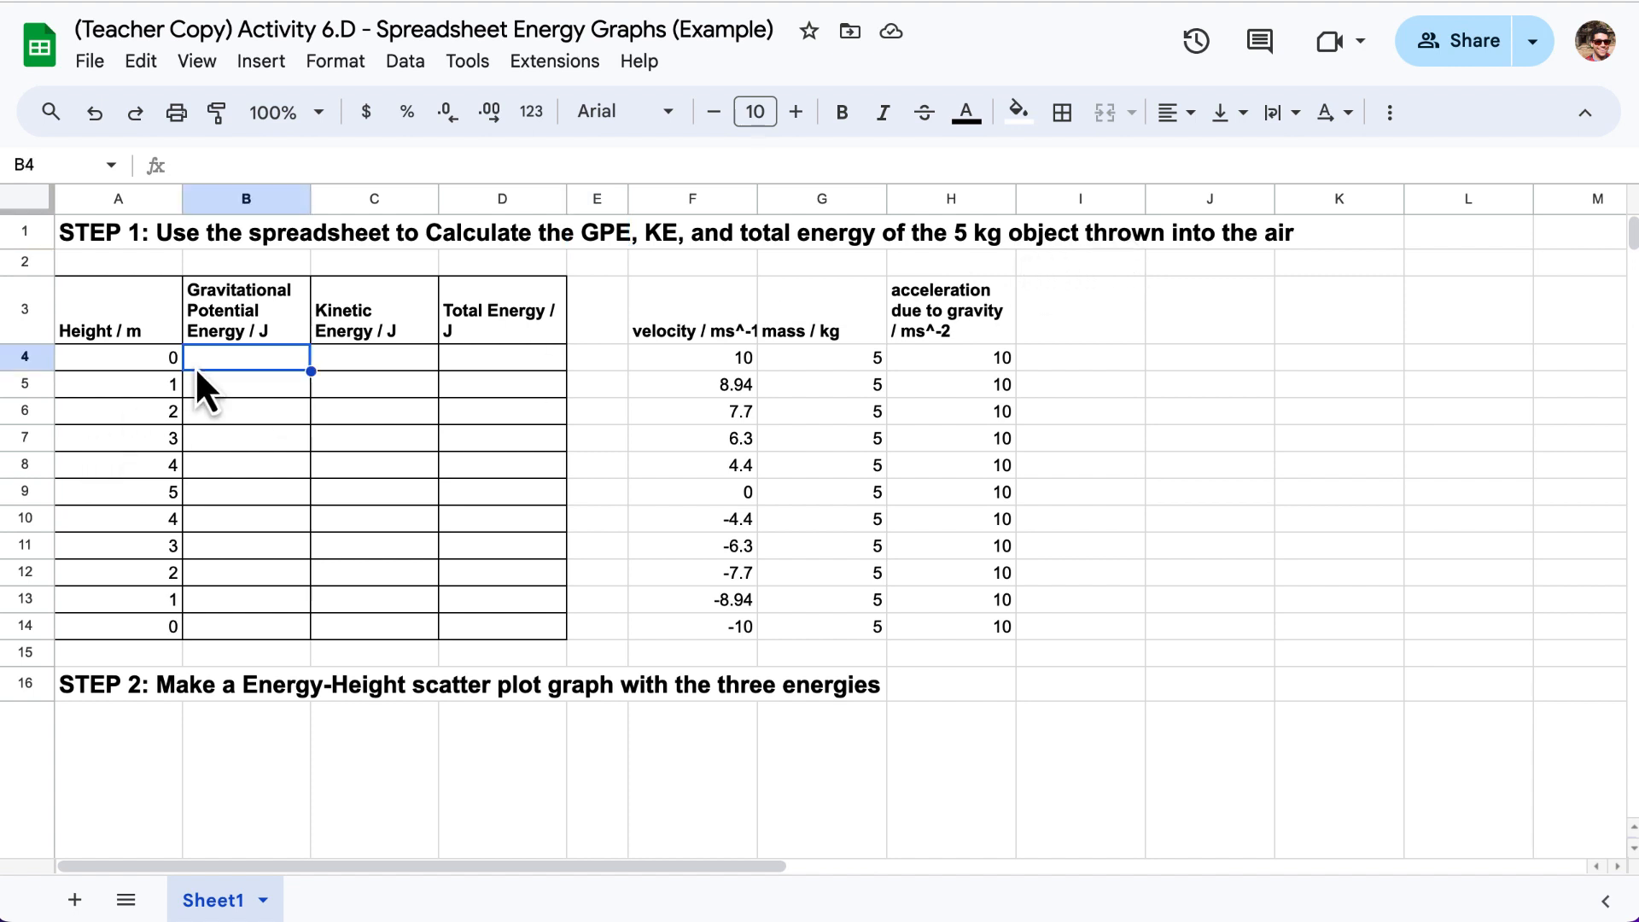
left_click(408, 359)
left_click(483, 357)
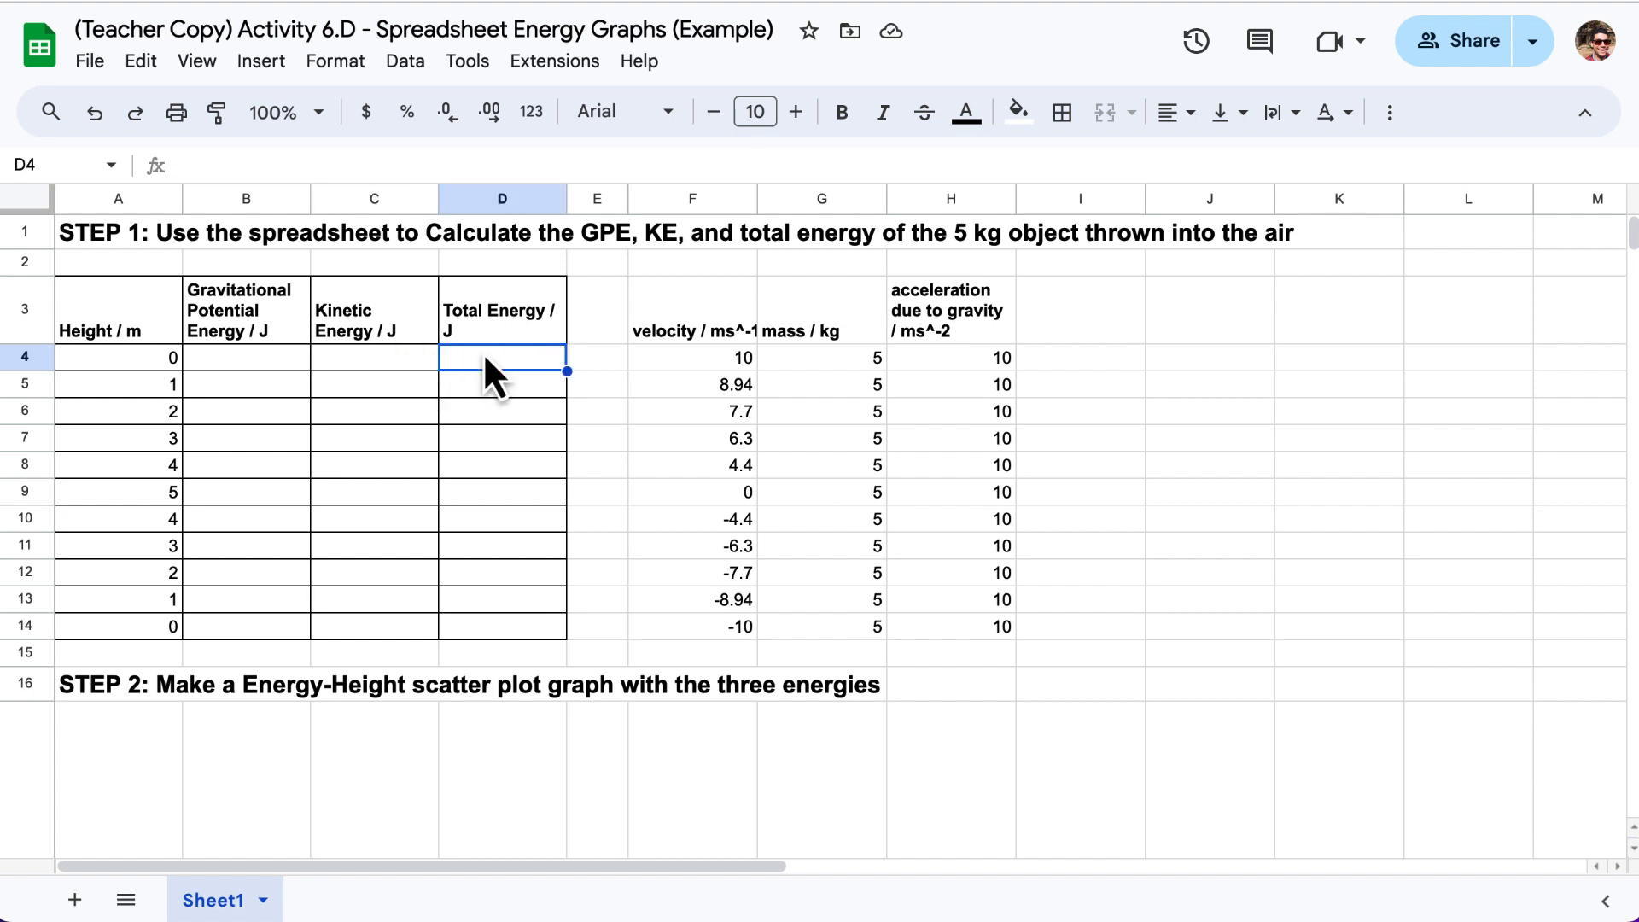
left_click(699, 355)
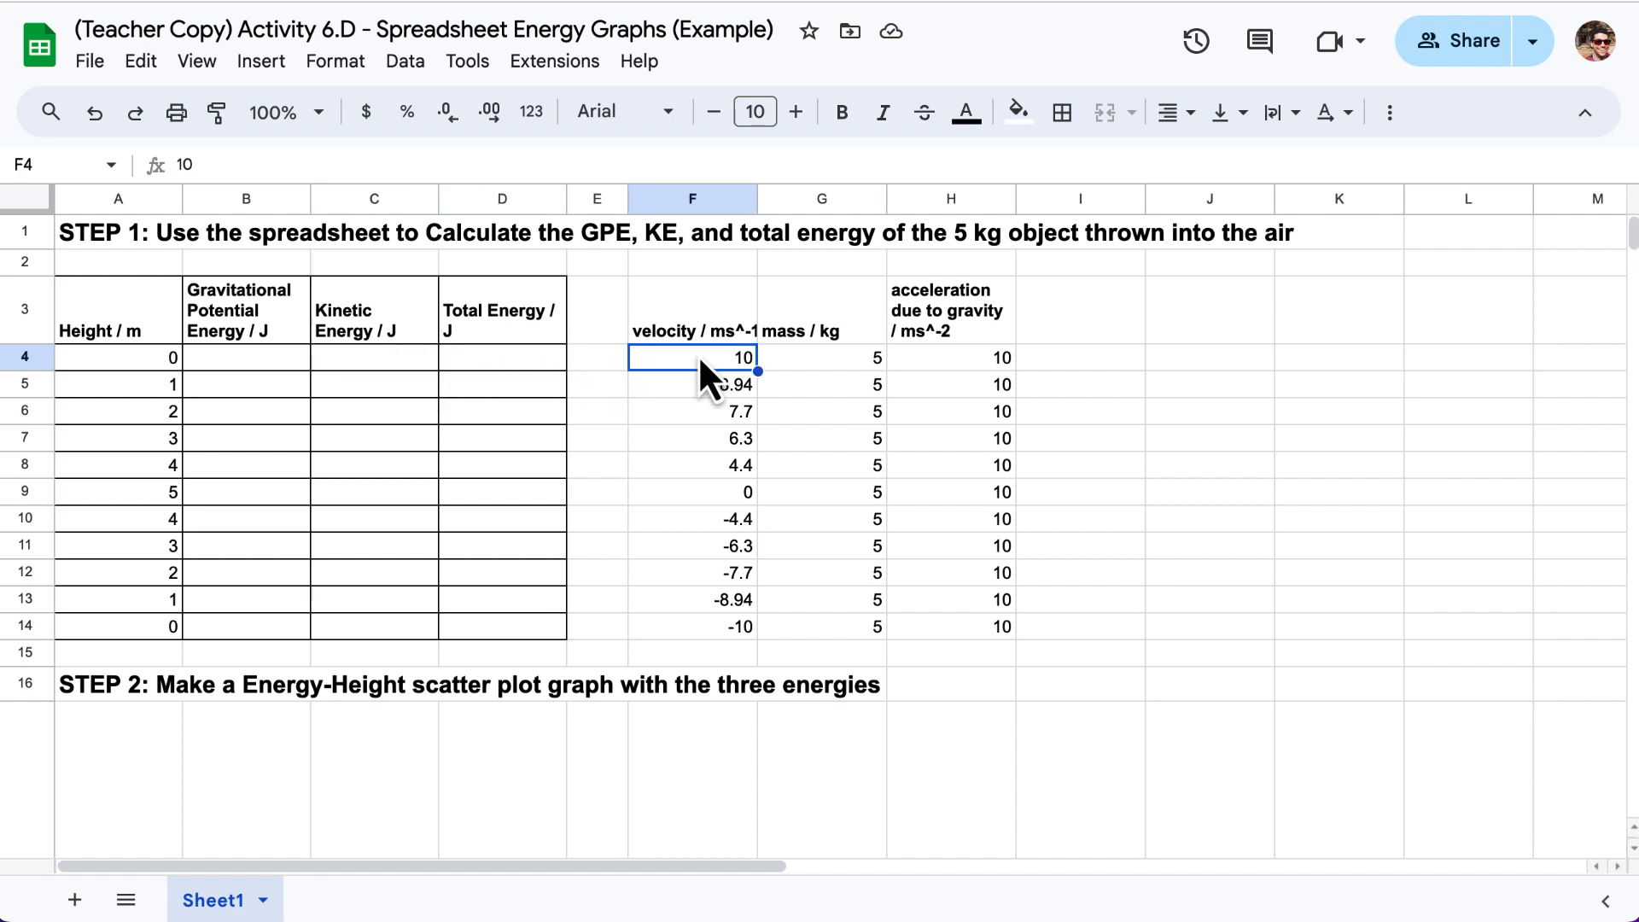
left_click(710, 410)
left_click(716, 436)
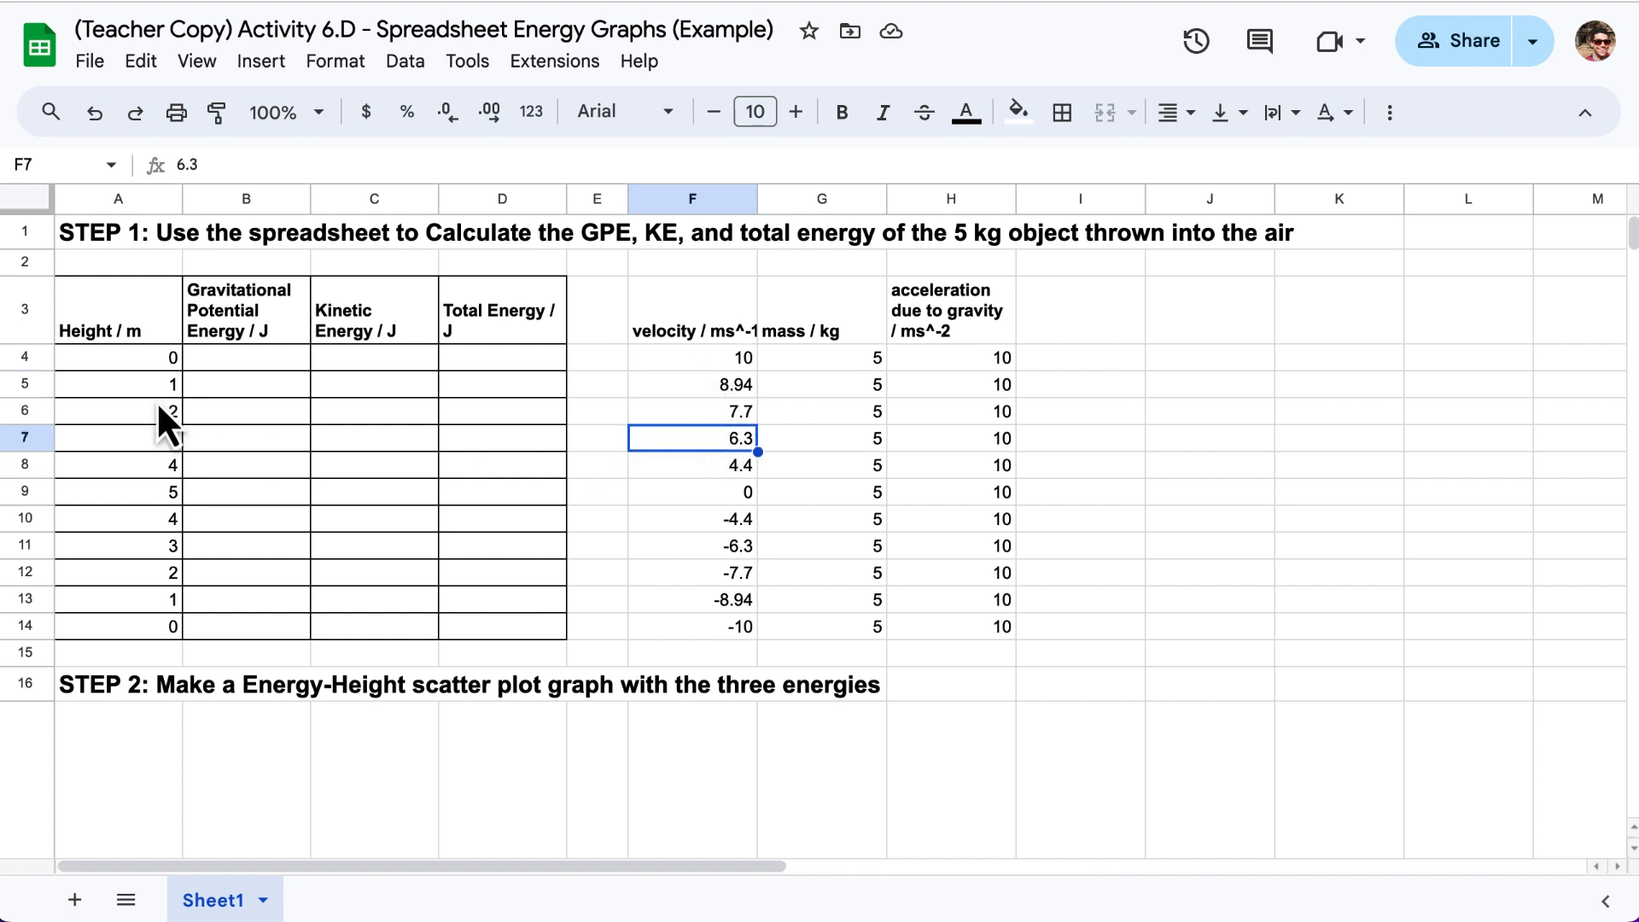
left_click_drag(135, 335, 175, 646)
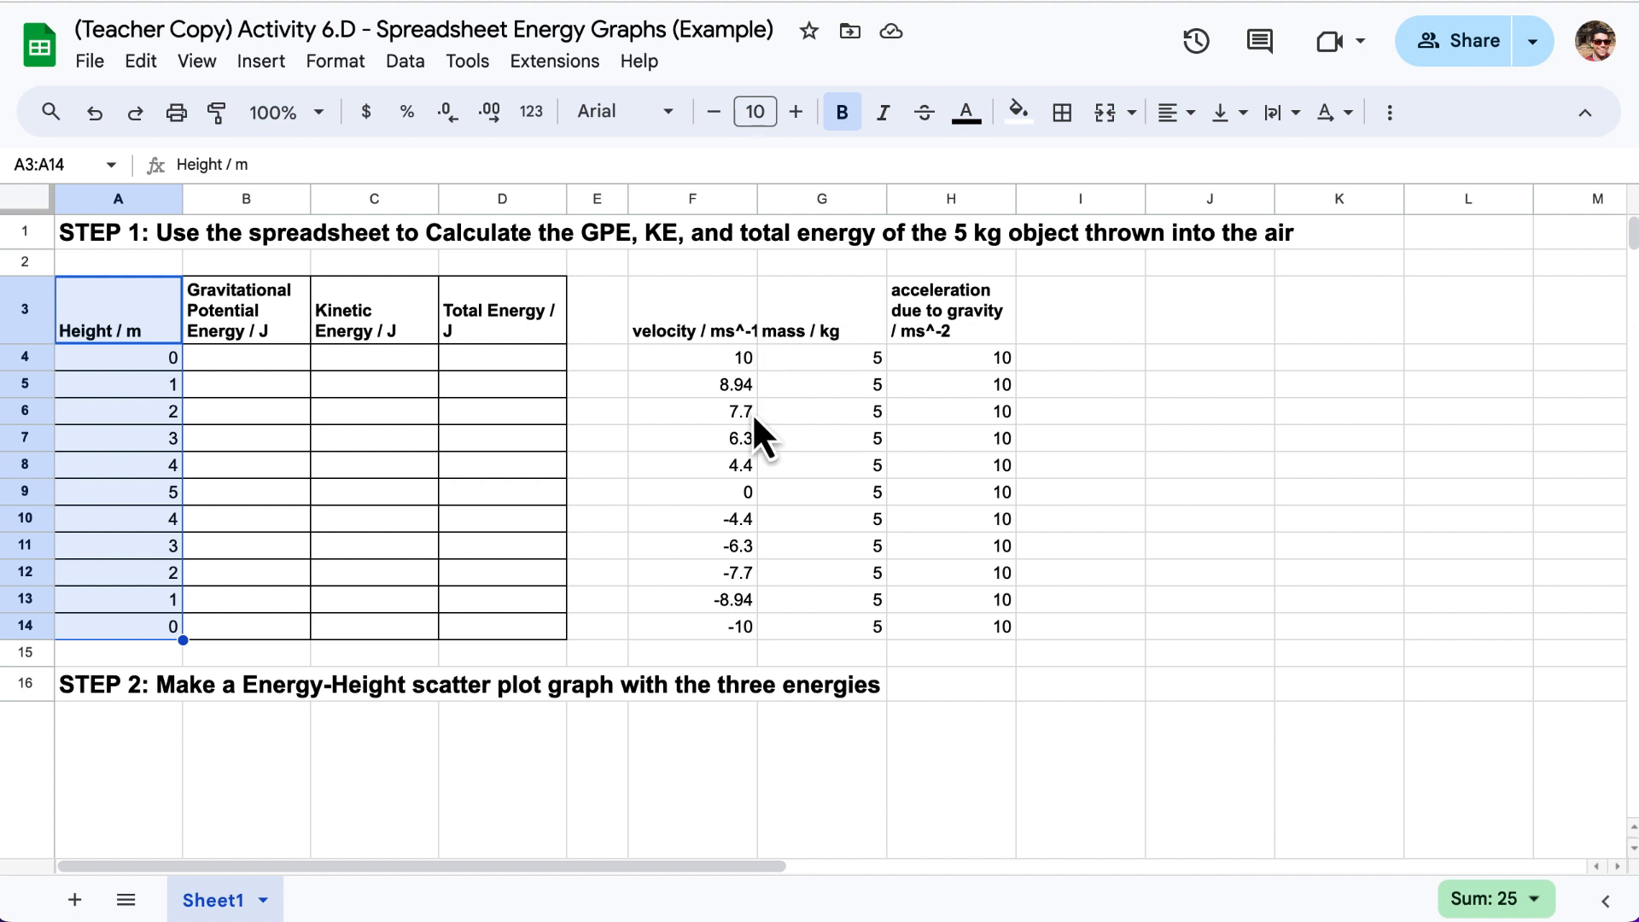
left_click_drag(811, 333, 838, 550)
left_click_drag(963, 312, 970, 490)
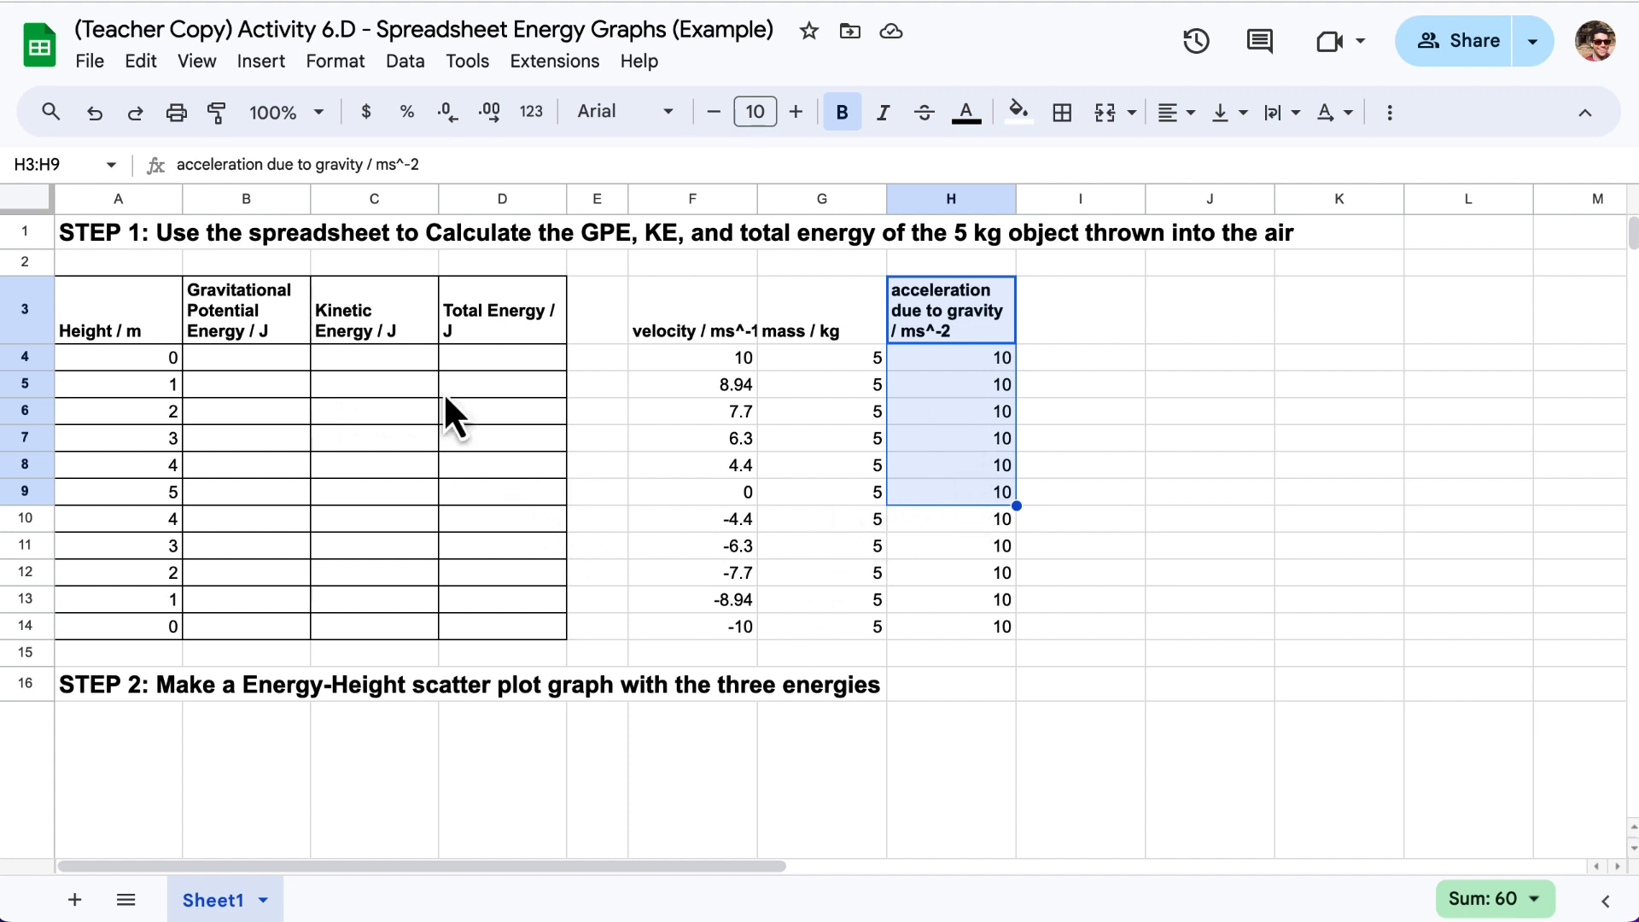
Enter the gravitational potential energy formula =G4*H4*A4 in cell B4, multiplying mass, gravity and height
left_click(275, 364)
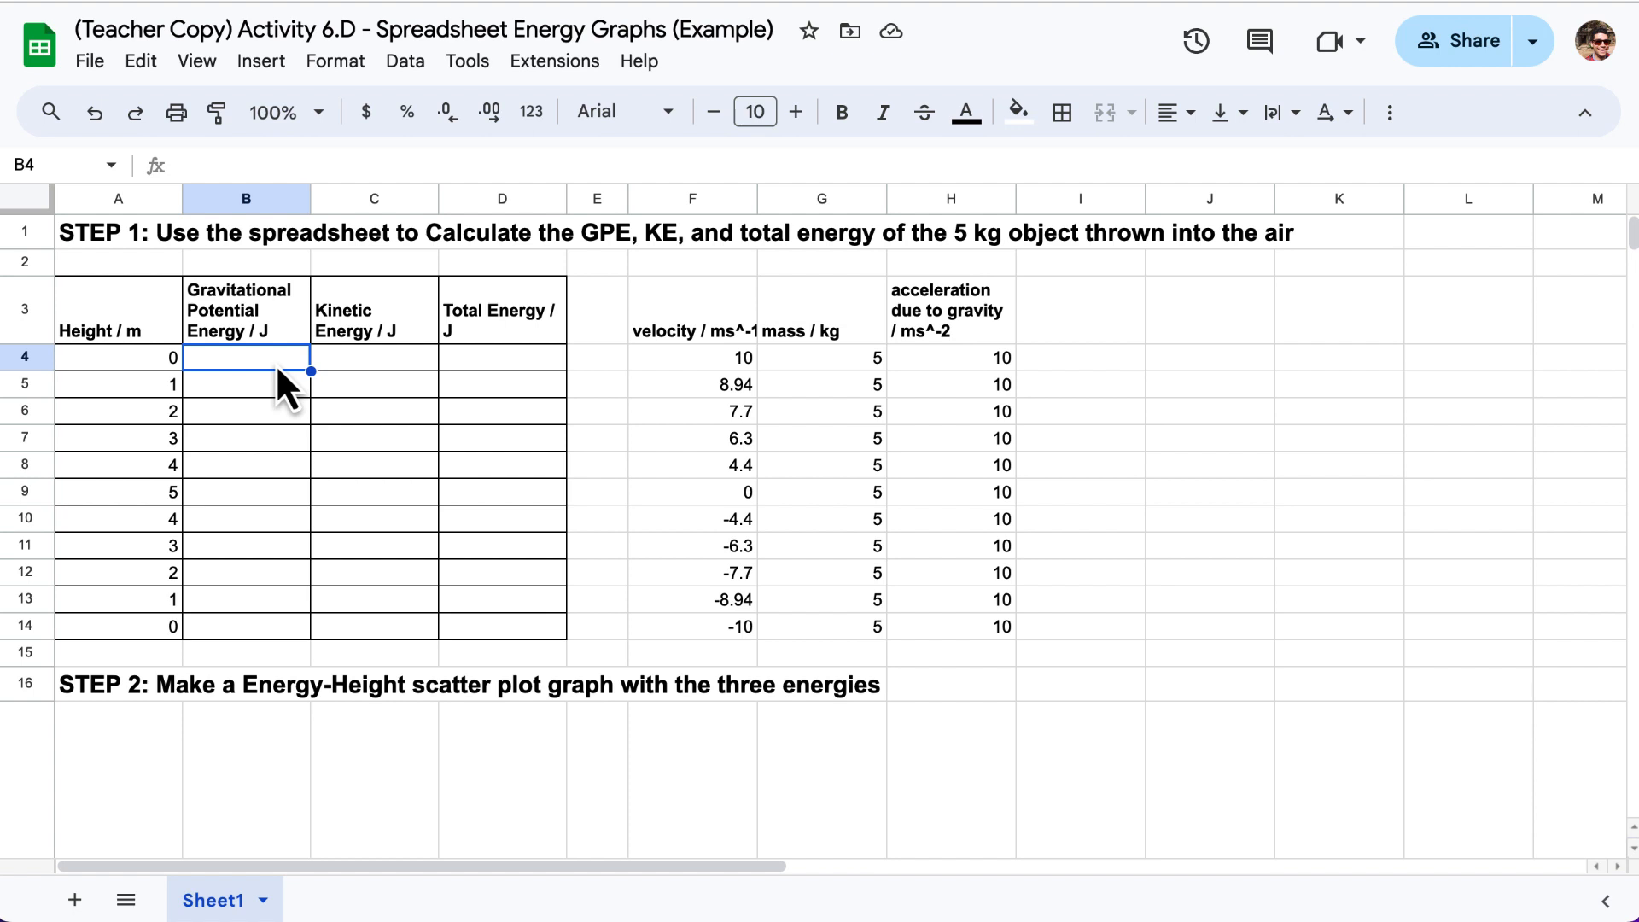
type("=")
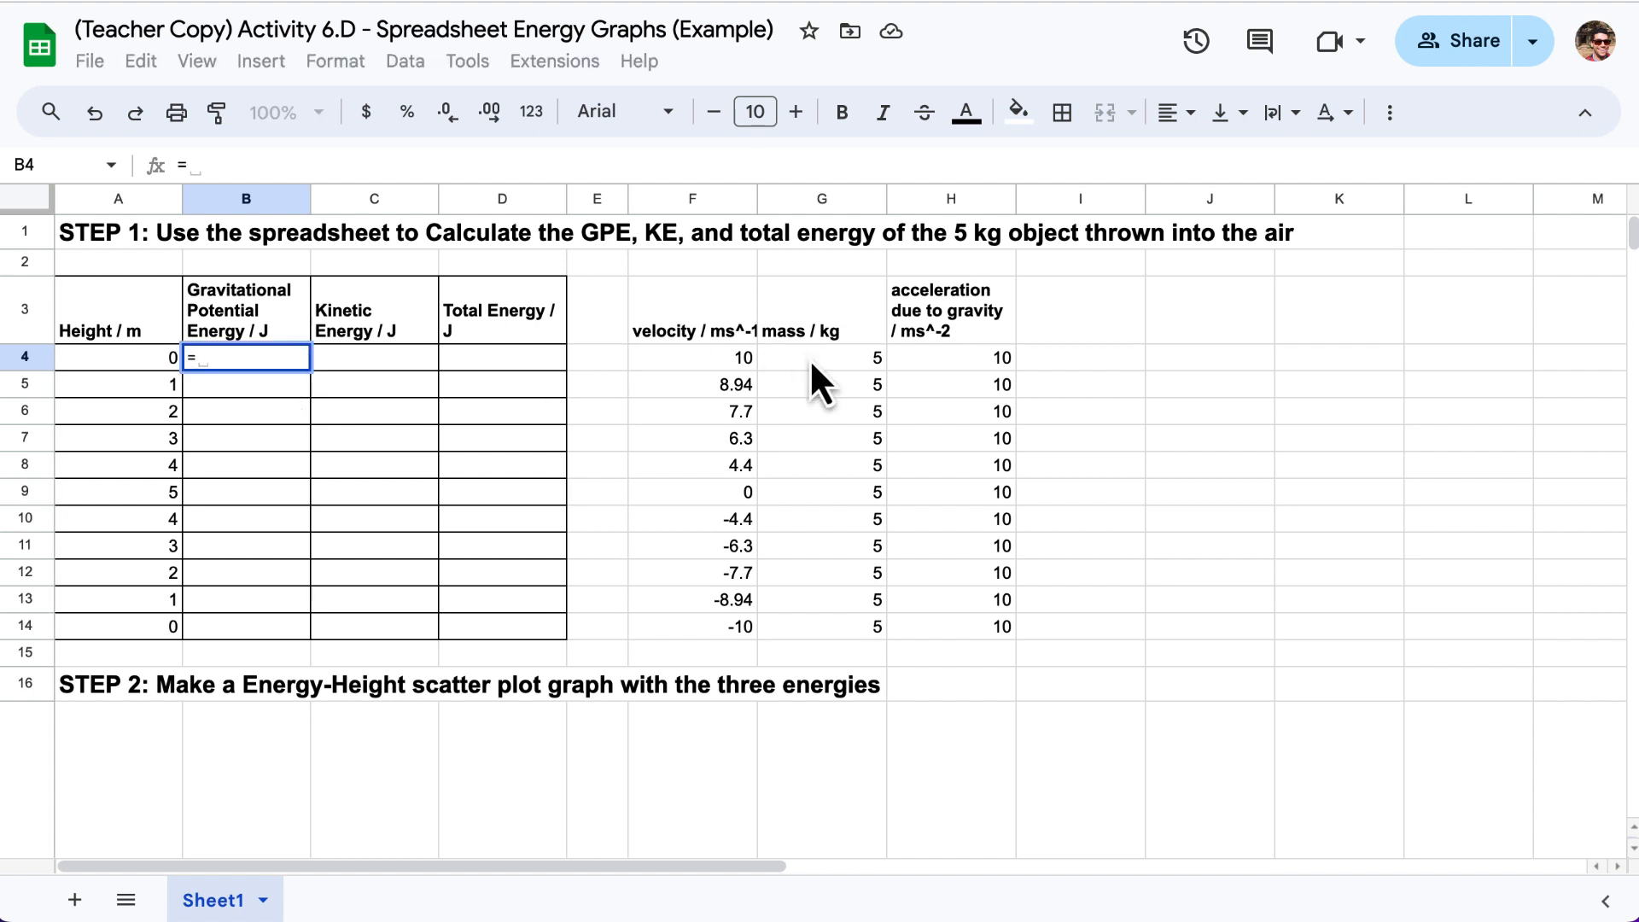
left_click(853, 355)
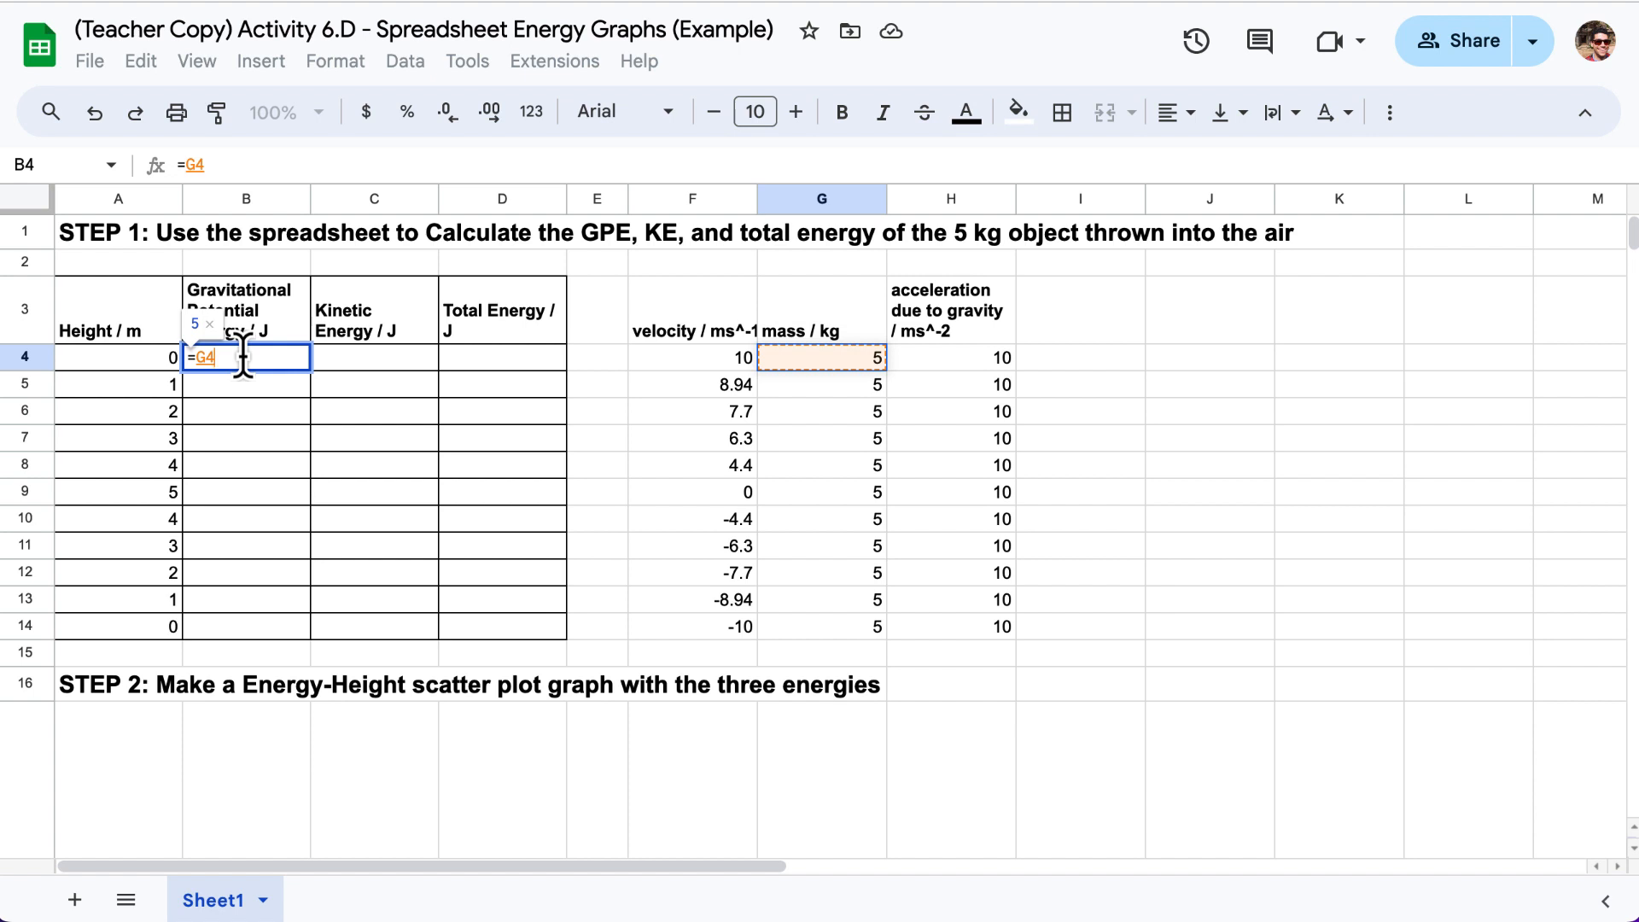
type("*")
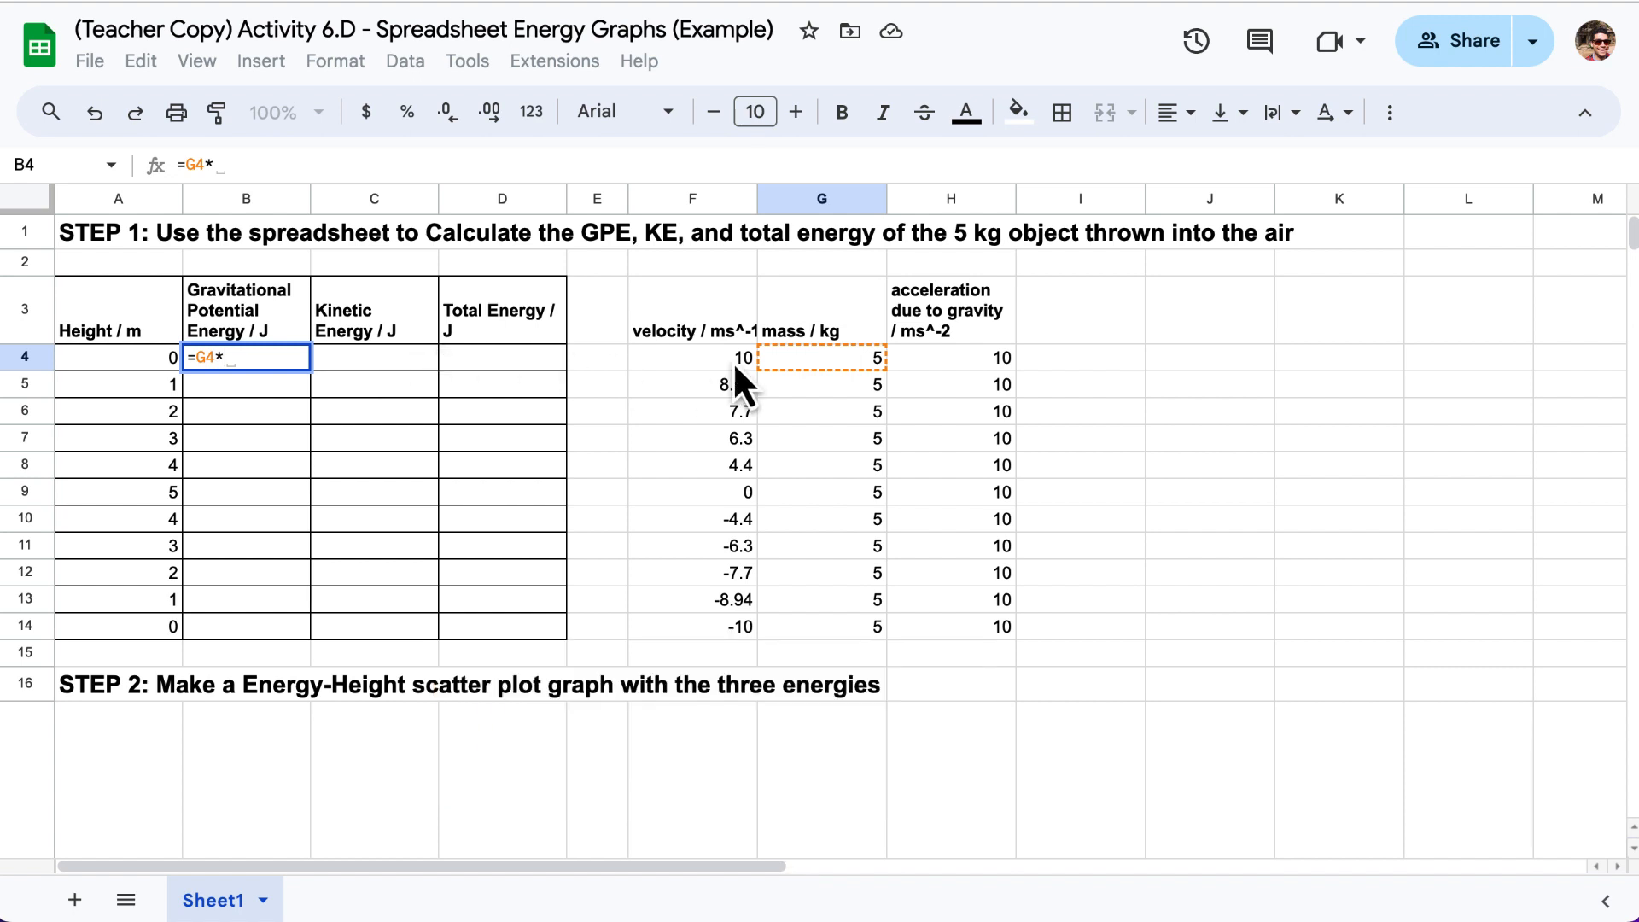
left_click(989, 368)
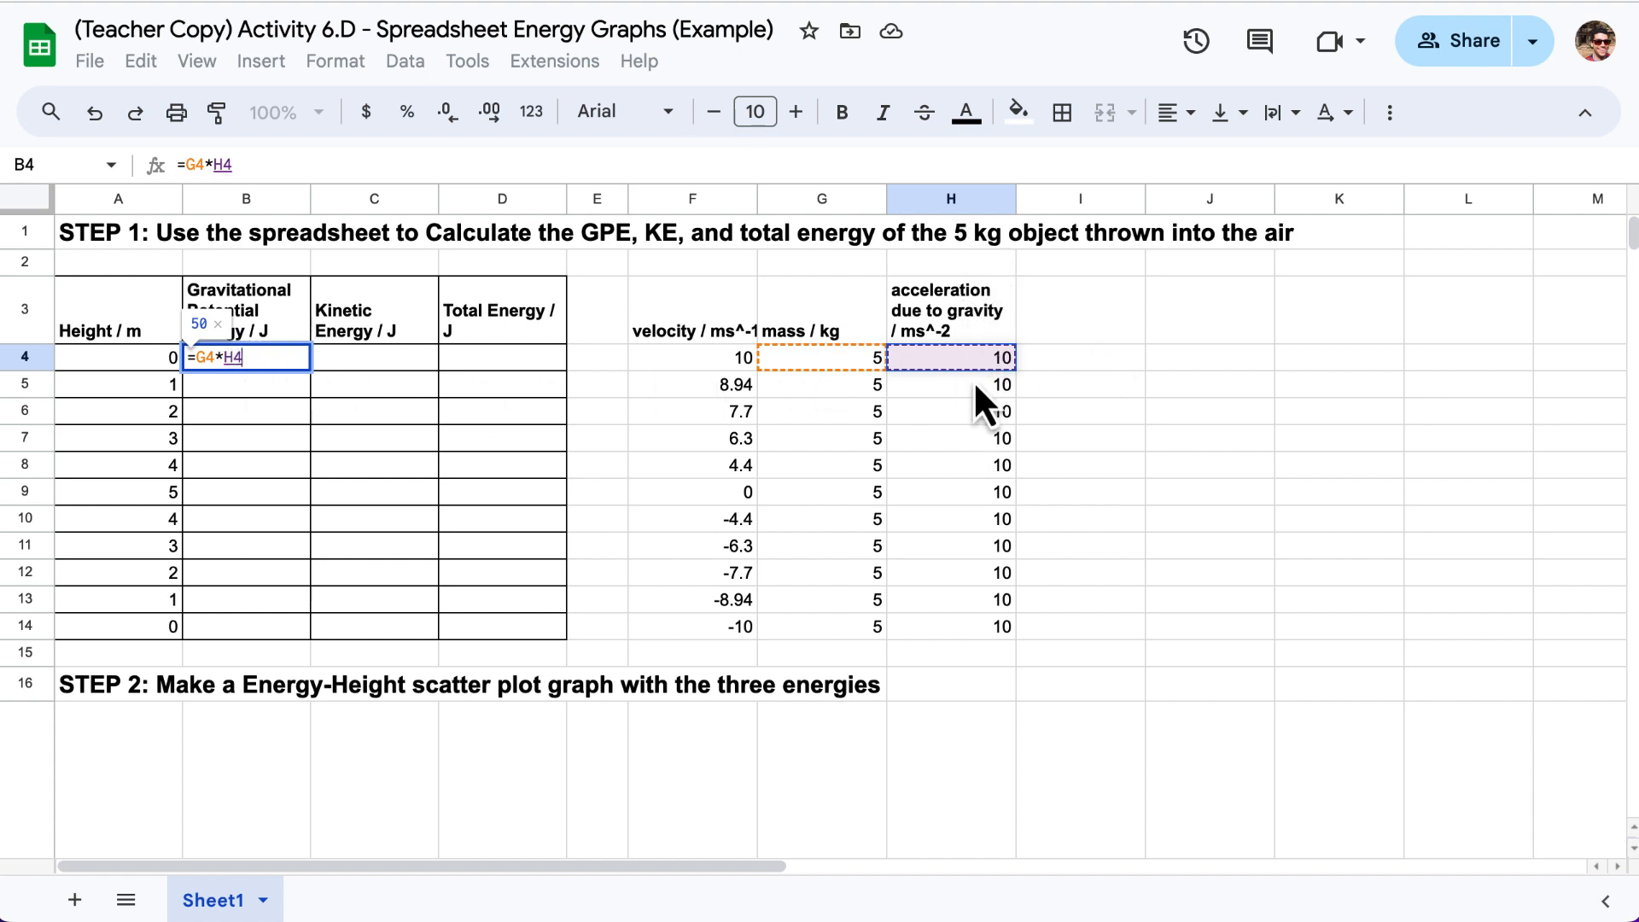
type("*")
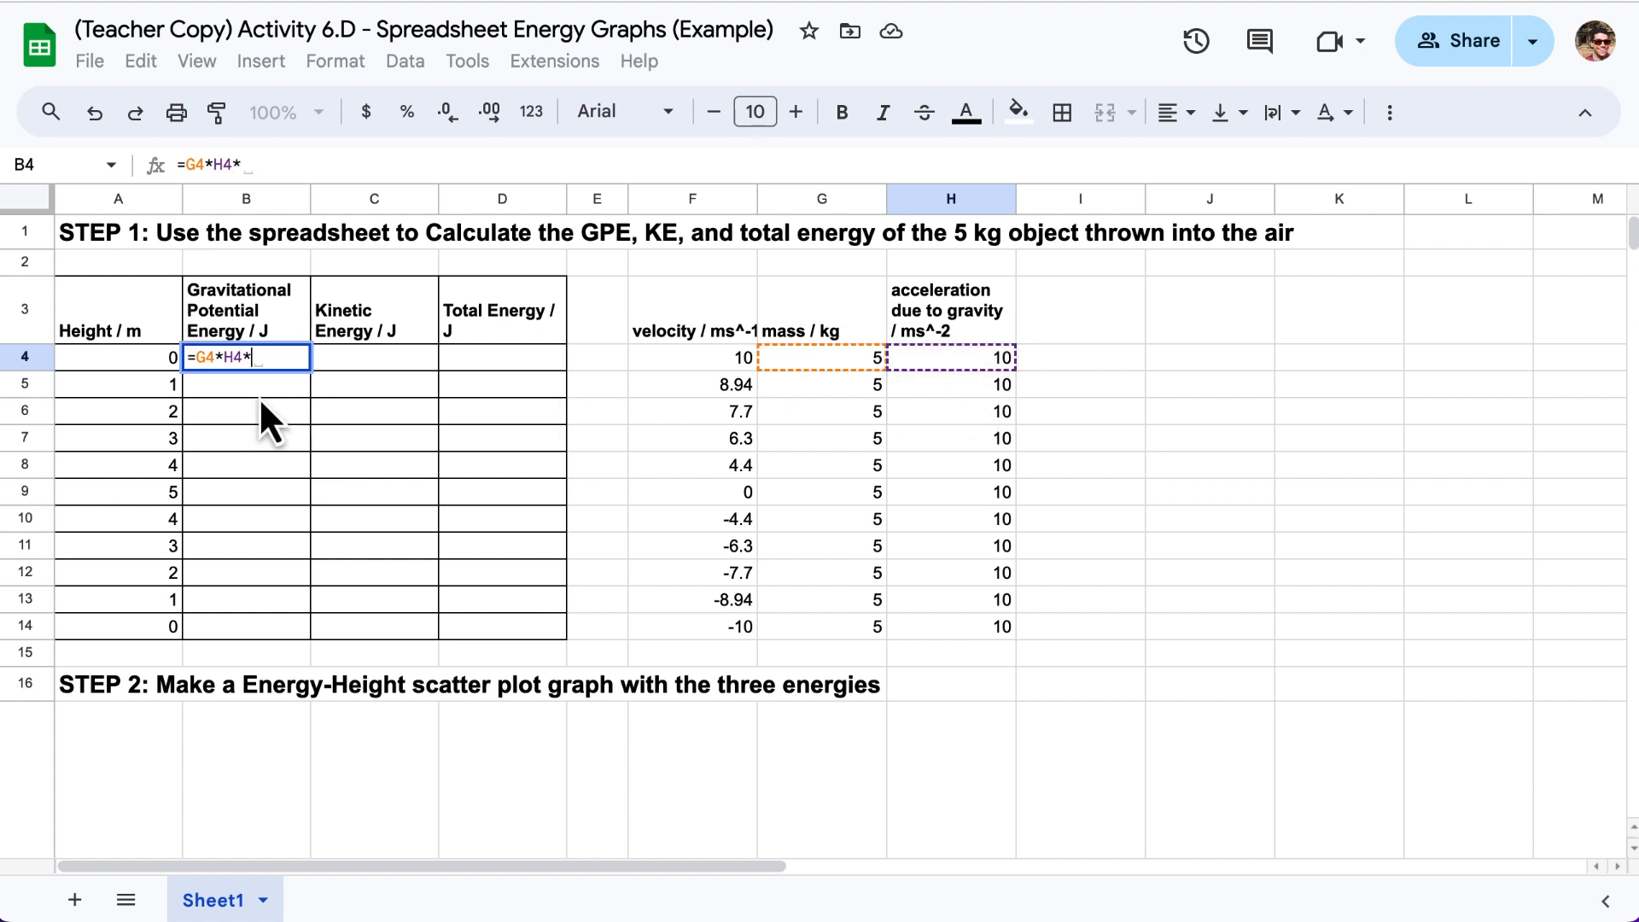
left_click(140, 366)
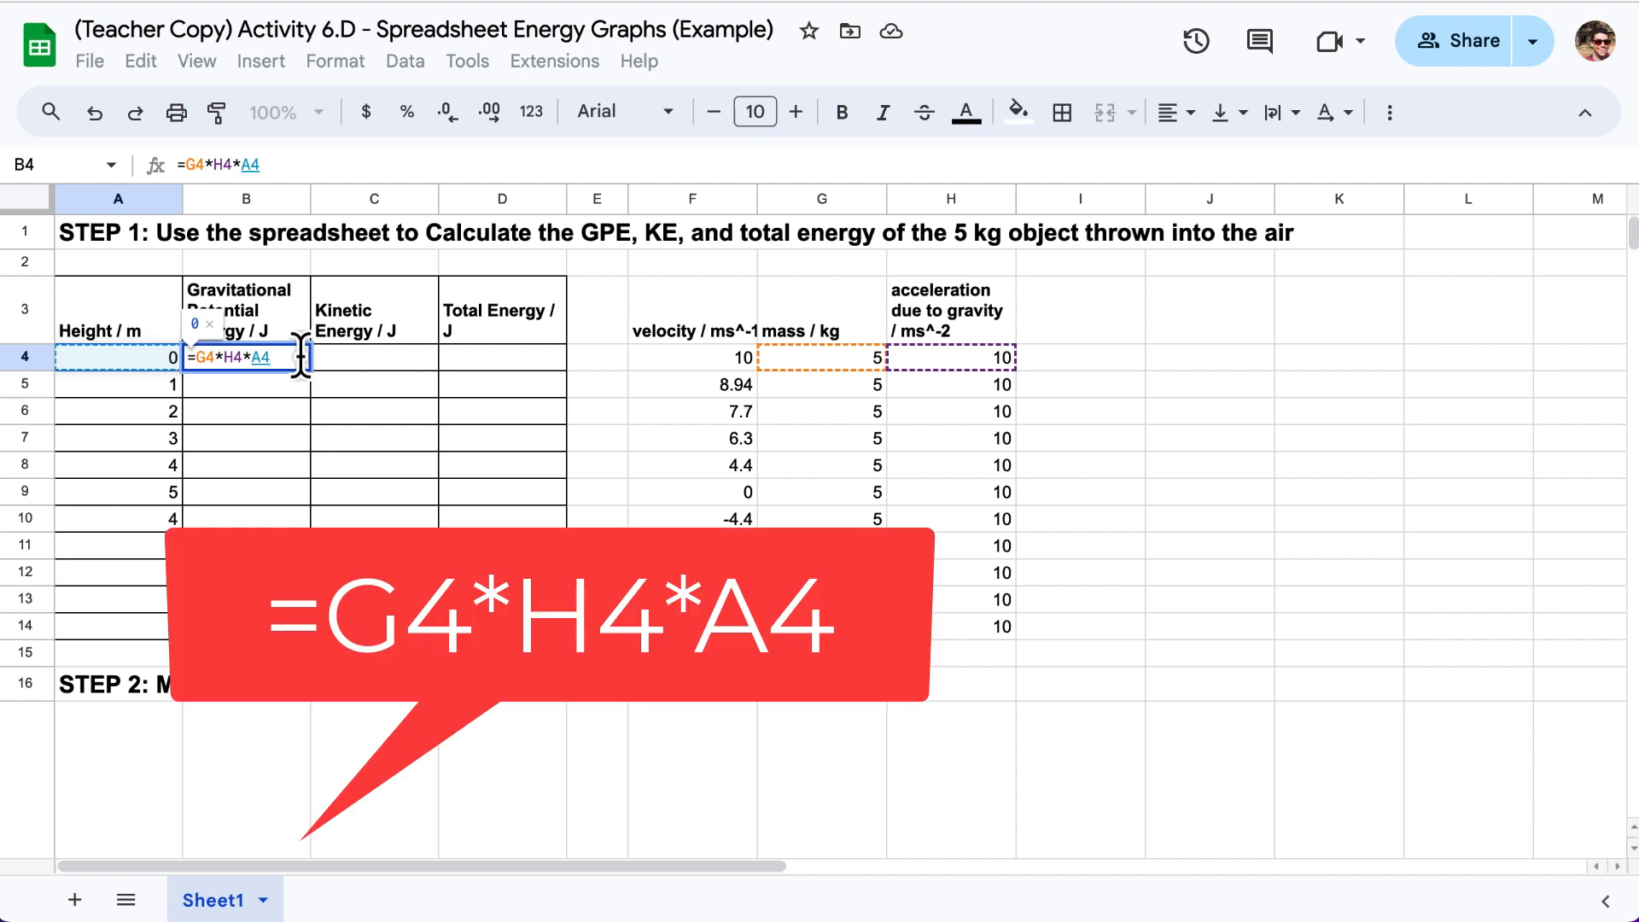
key("Return")
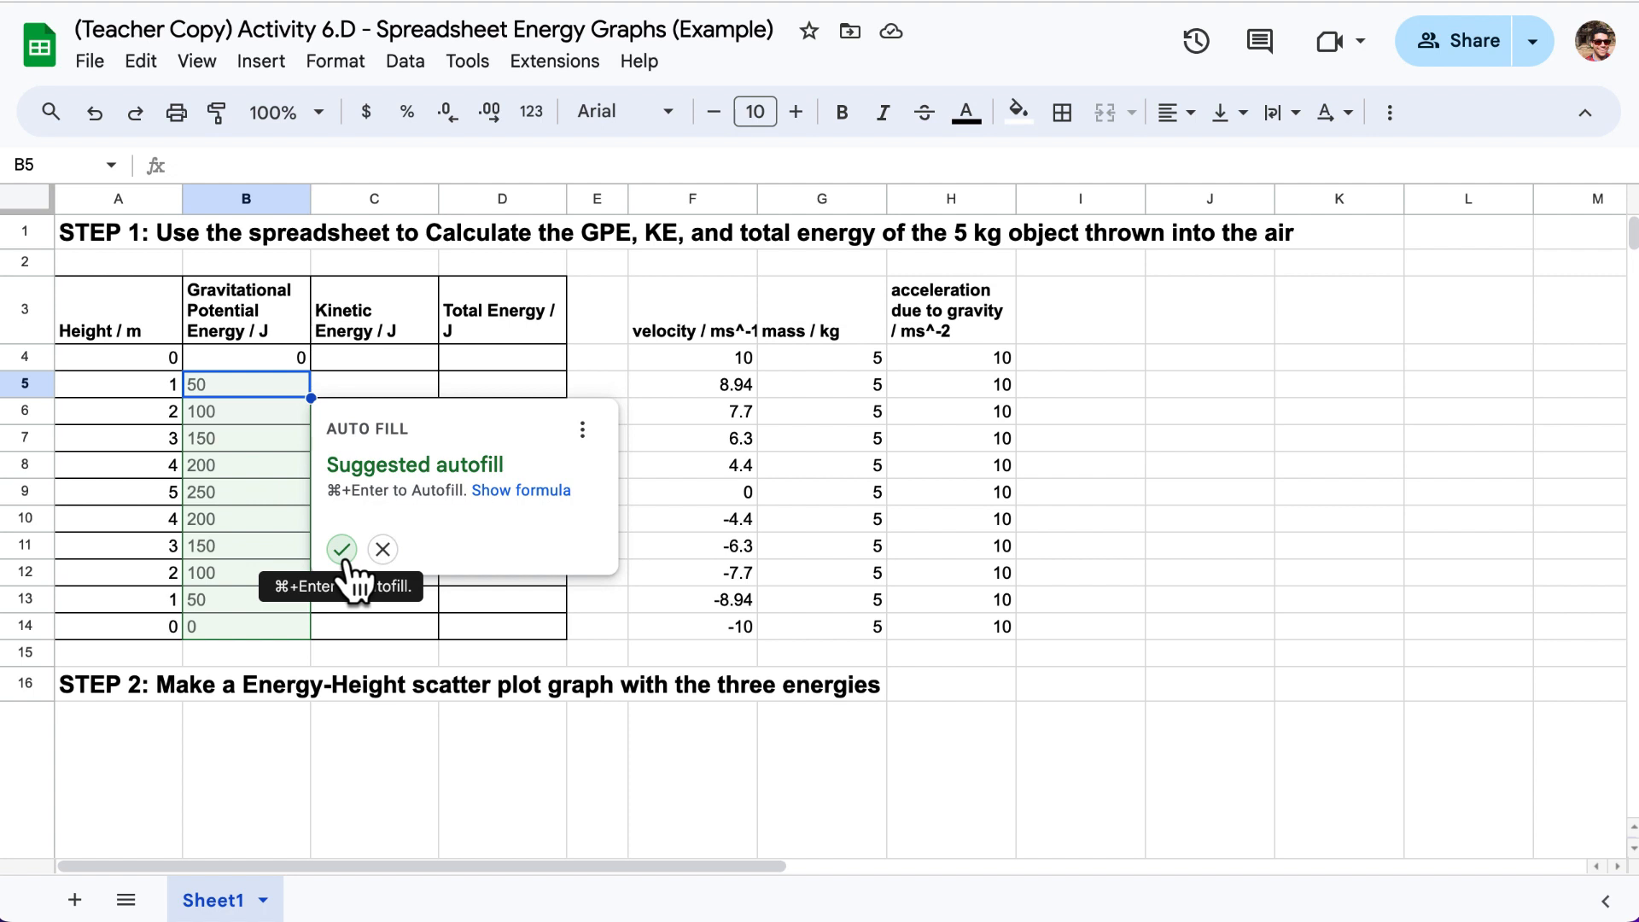
Accept the suggested autofill of the gravitational potential energy formula for B5:B14 and inspect the formulas in B5, B6 and B7
left_click(342, 549)
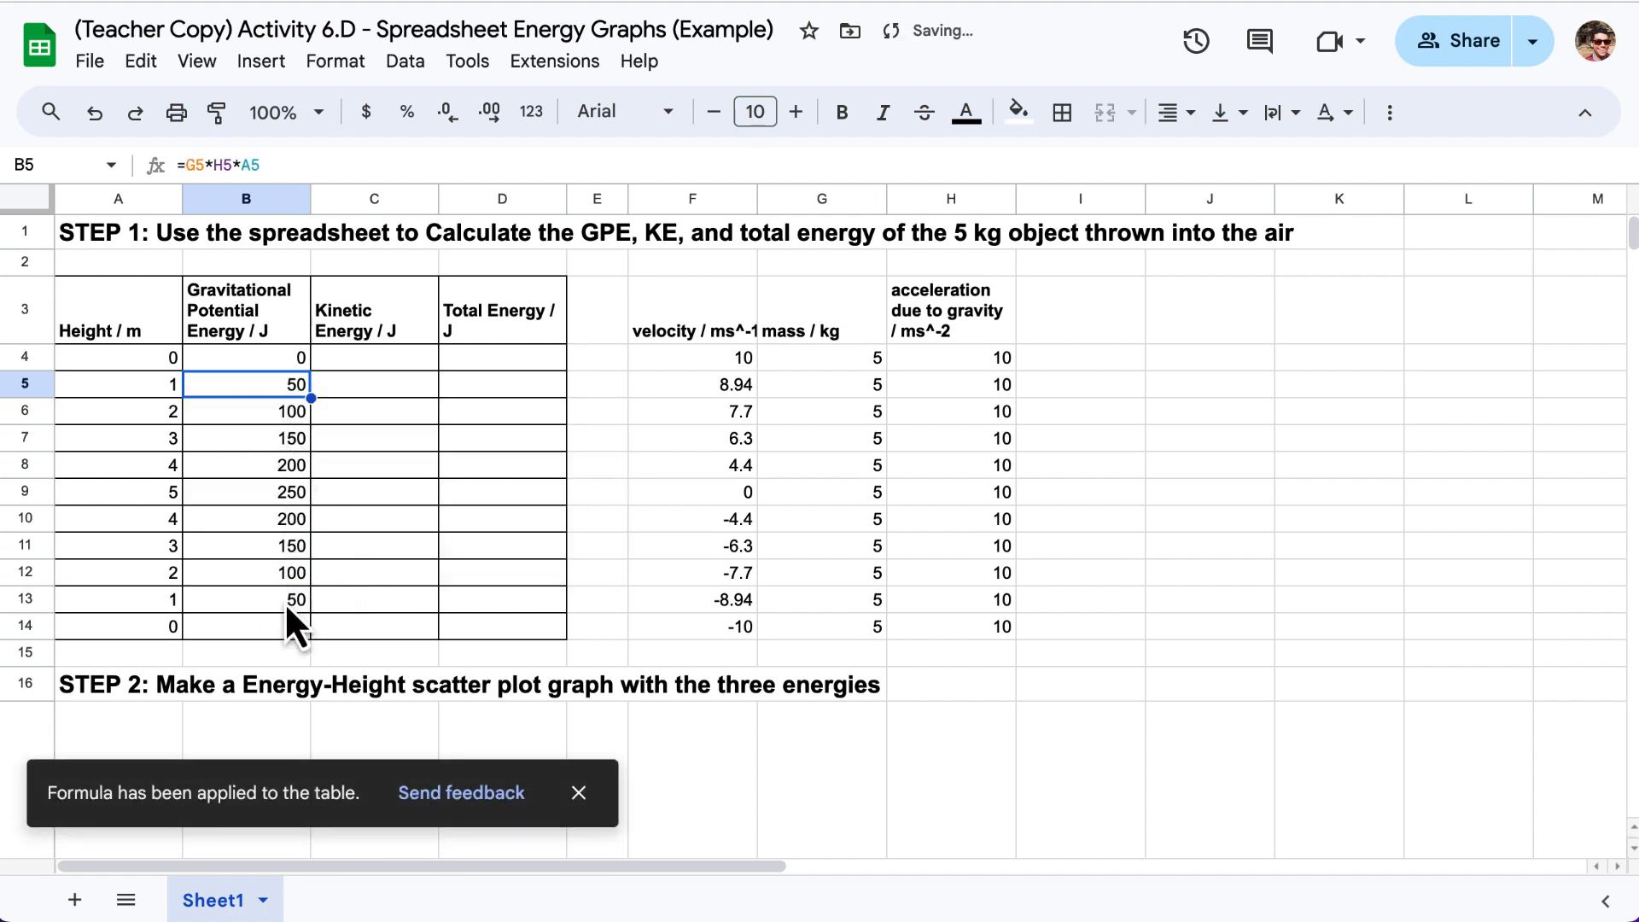
double_click(278, 384)
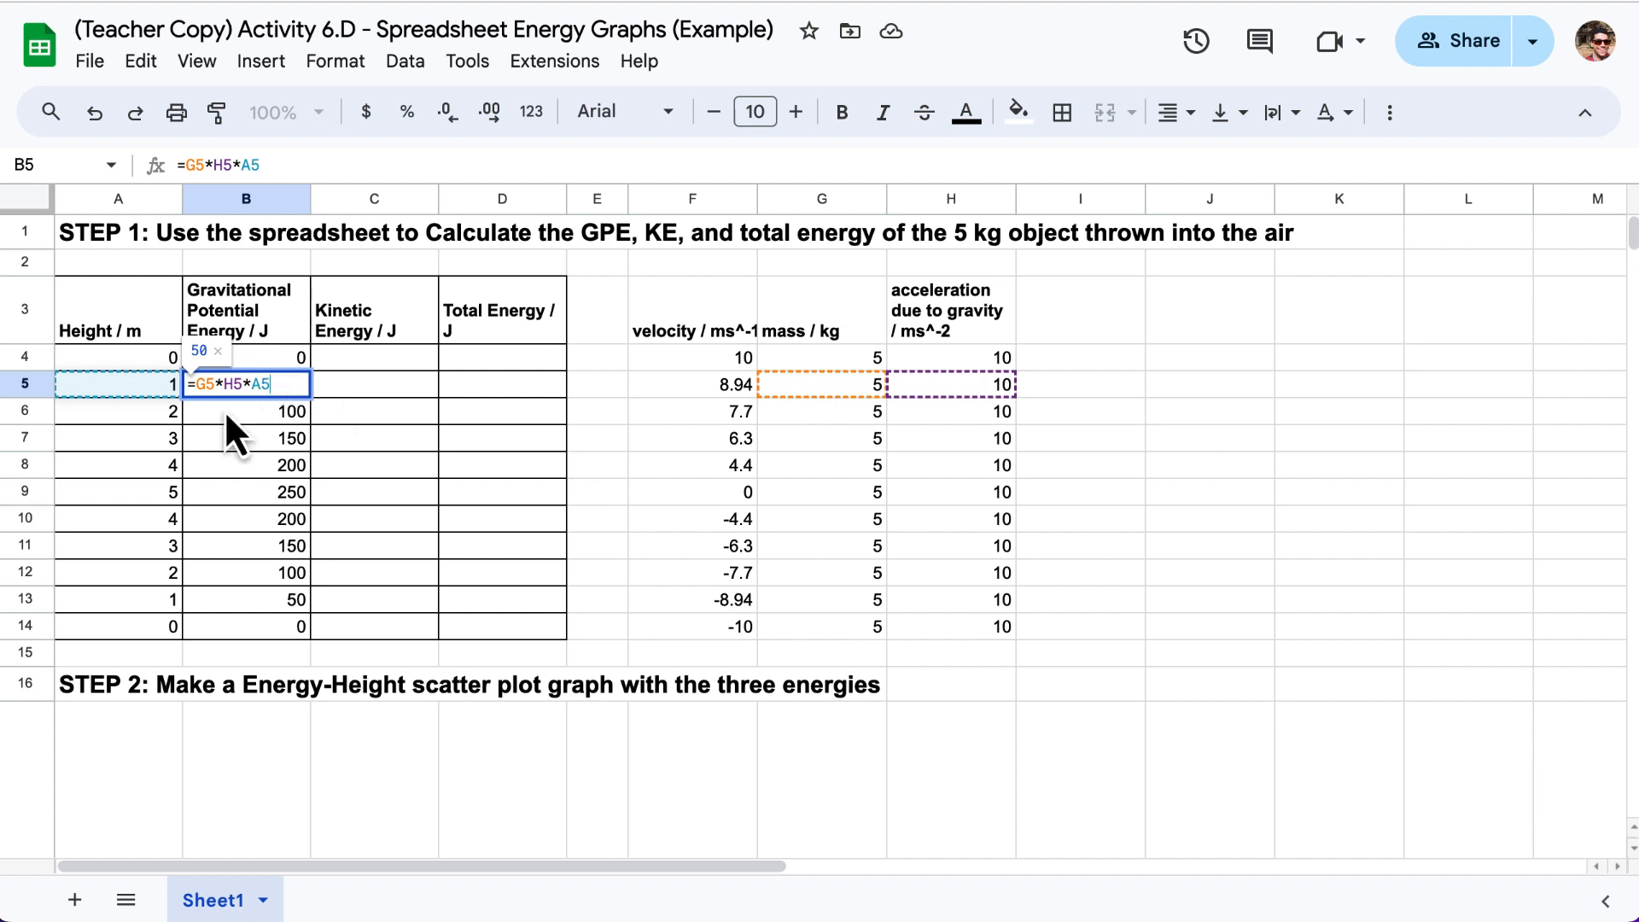
key("Return")
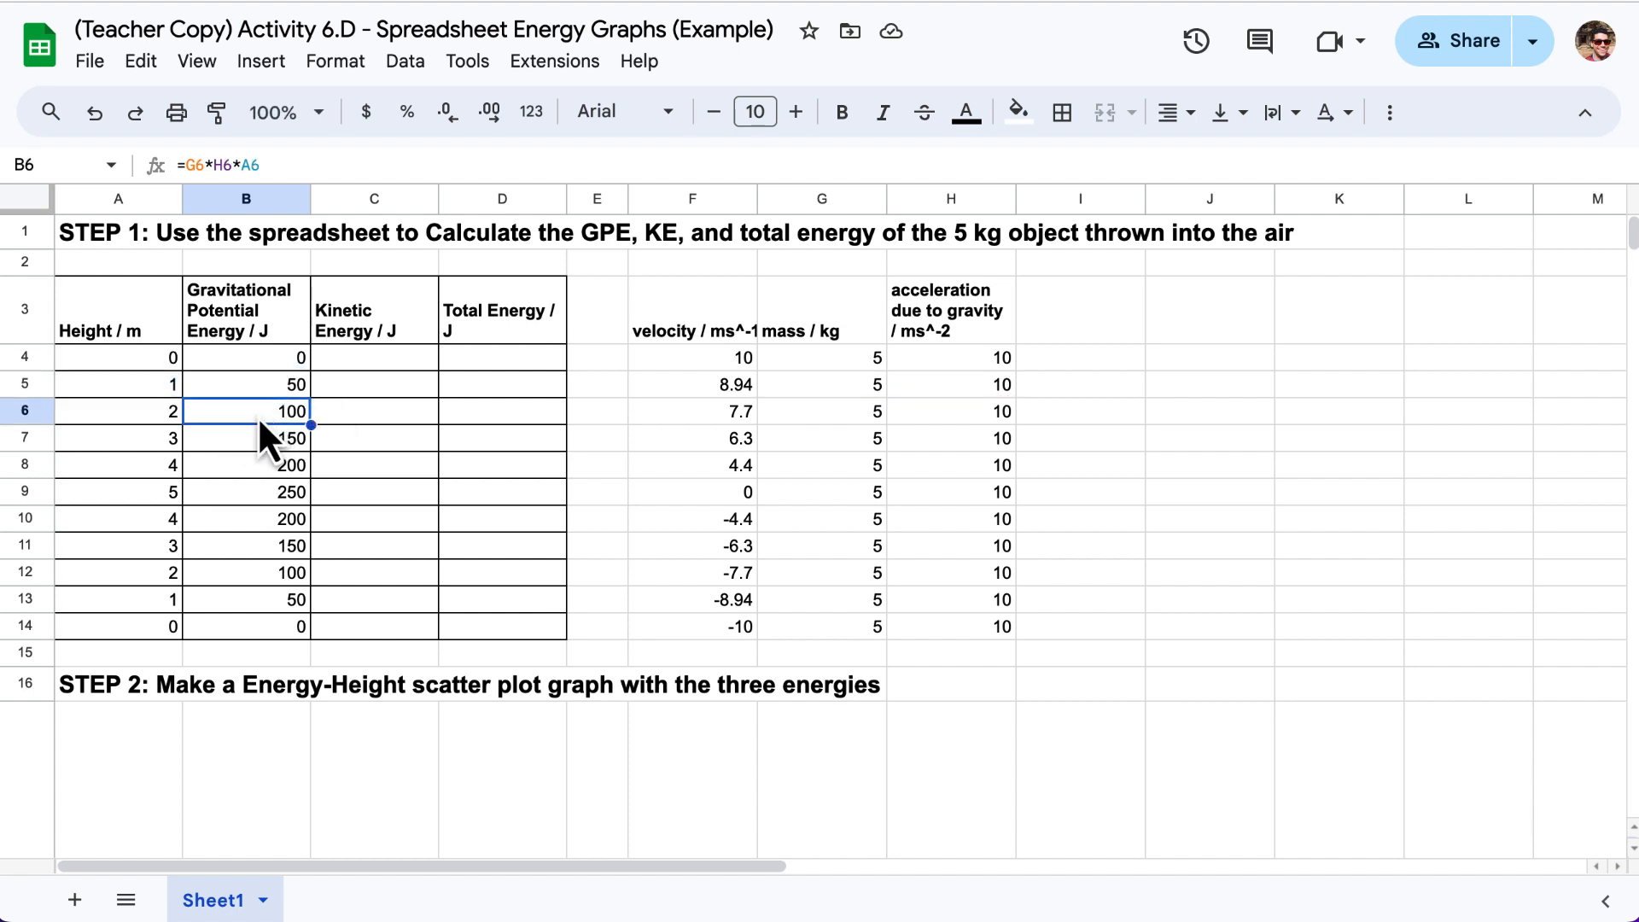
double_click(258, 417)
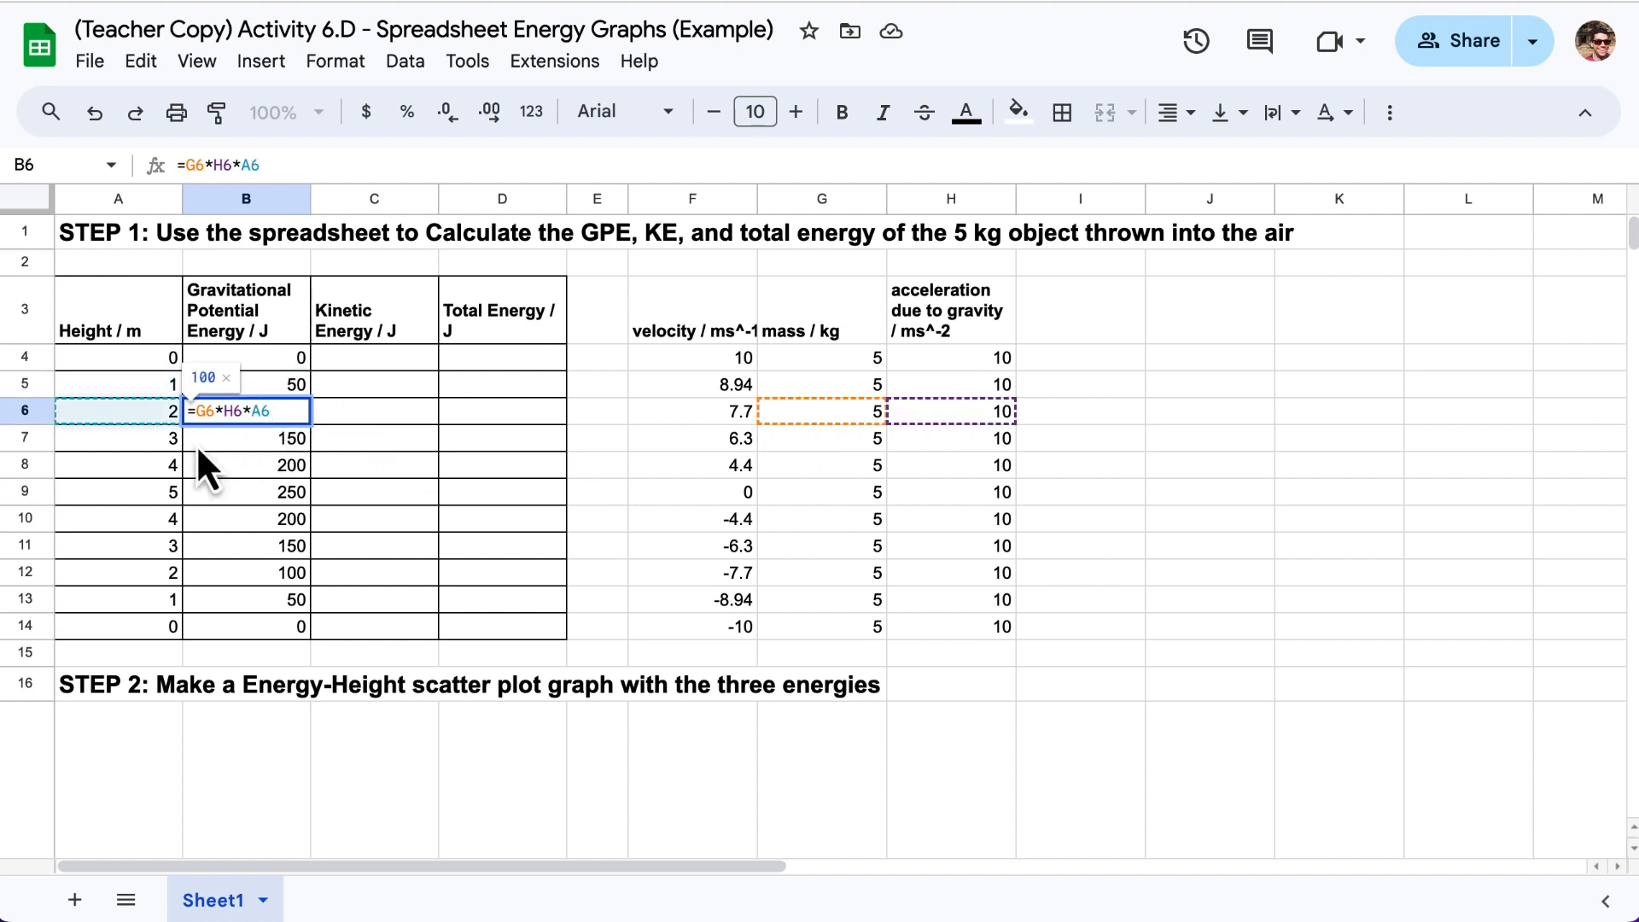
key("Return")
double_click(228, 446)
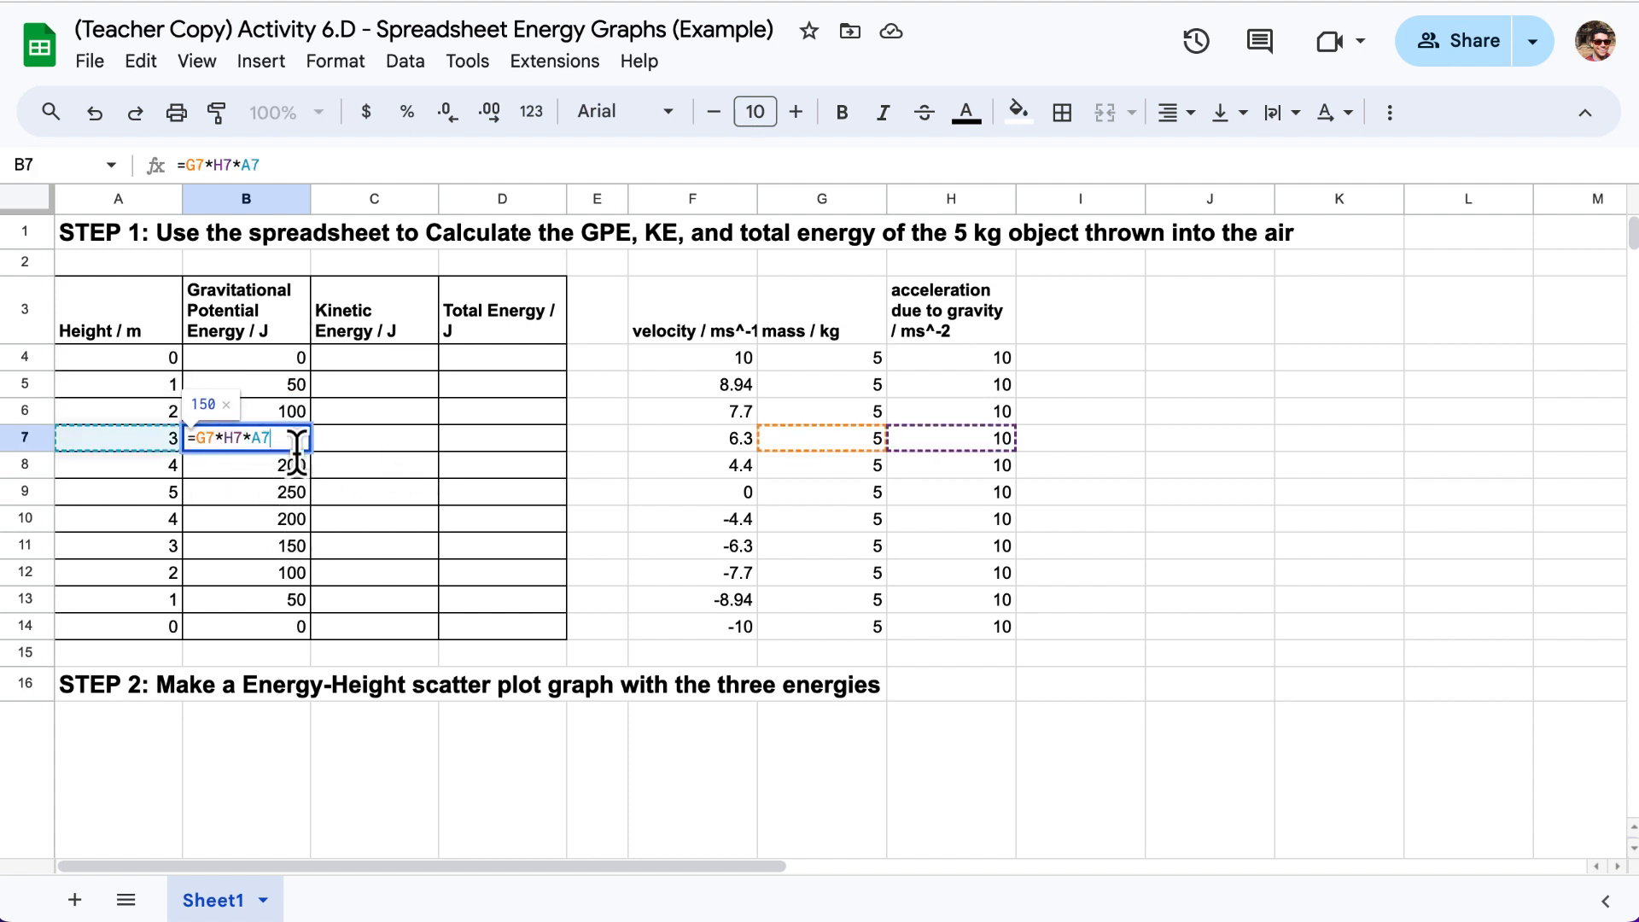
Clear the autofilled gravitational potential energy formulas from B5:B14
left_click(266, 390)
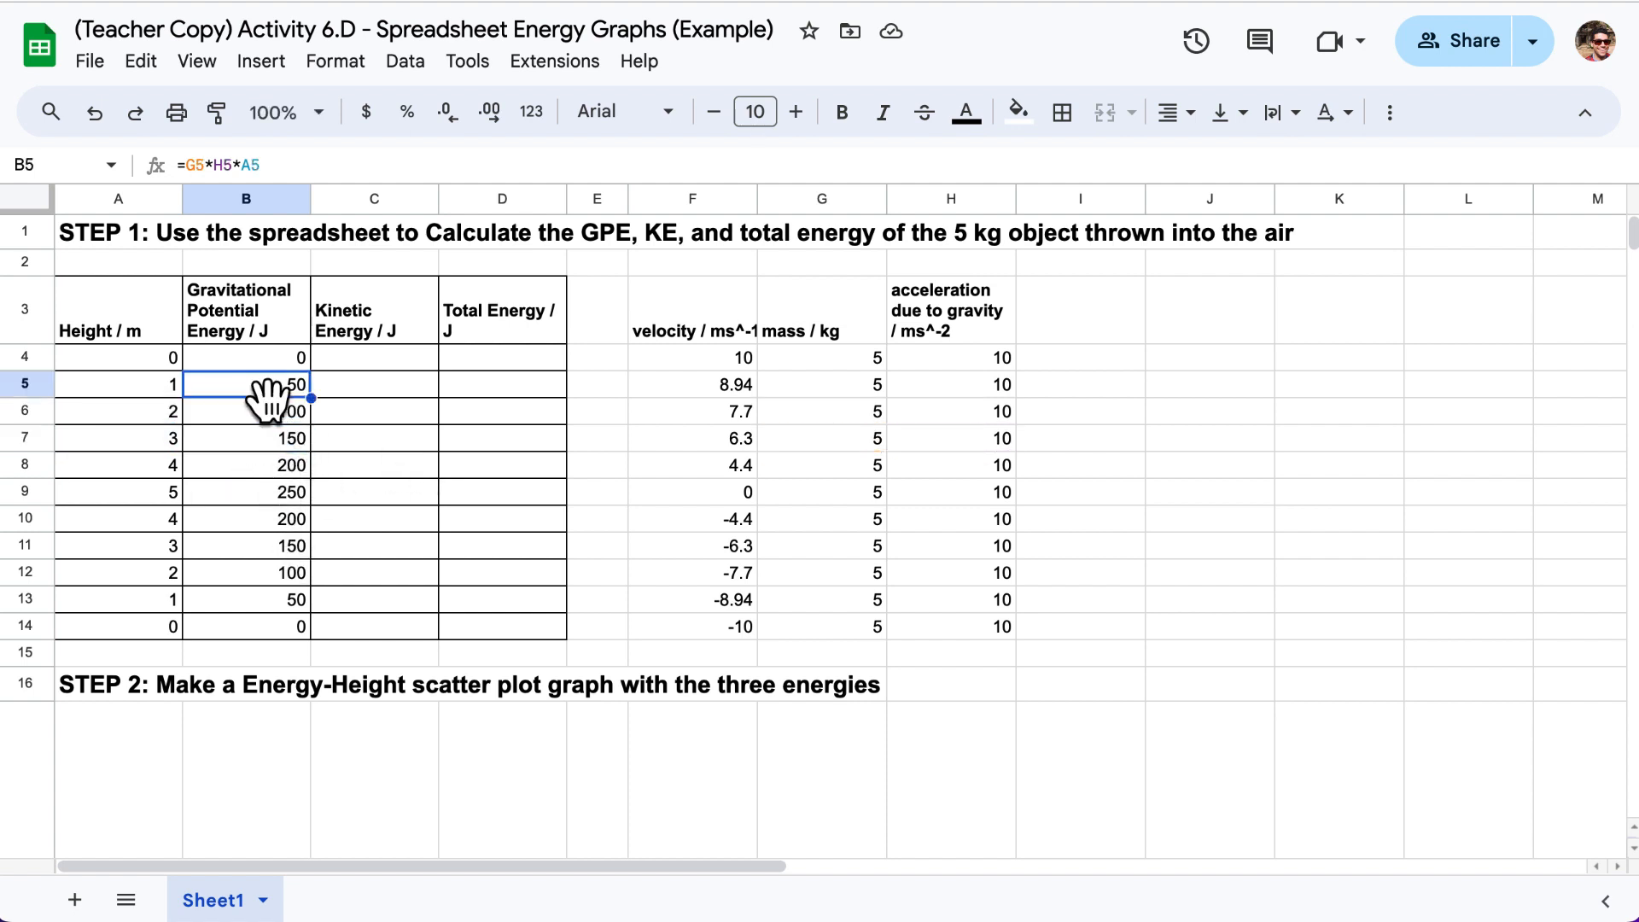
left_click(305, 618, "shift")
key("Delete")
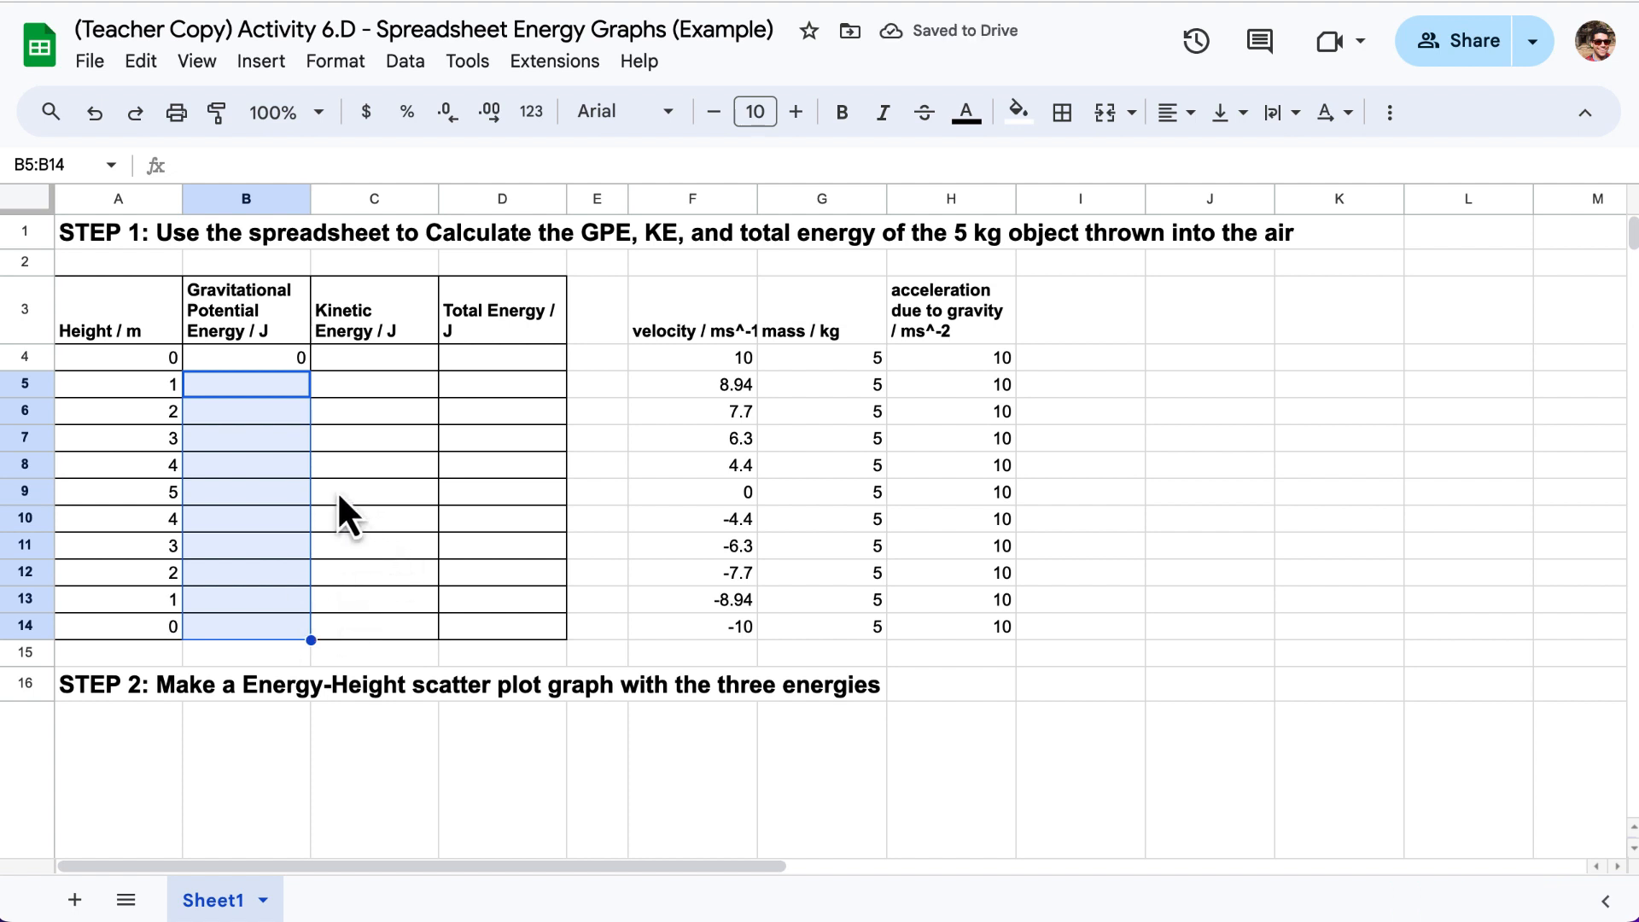
Enter the gravitational potential energy formula =G5*H5*A5 in cell B5
left_click(261, 389)
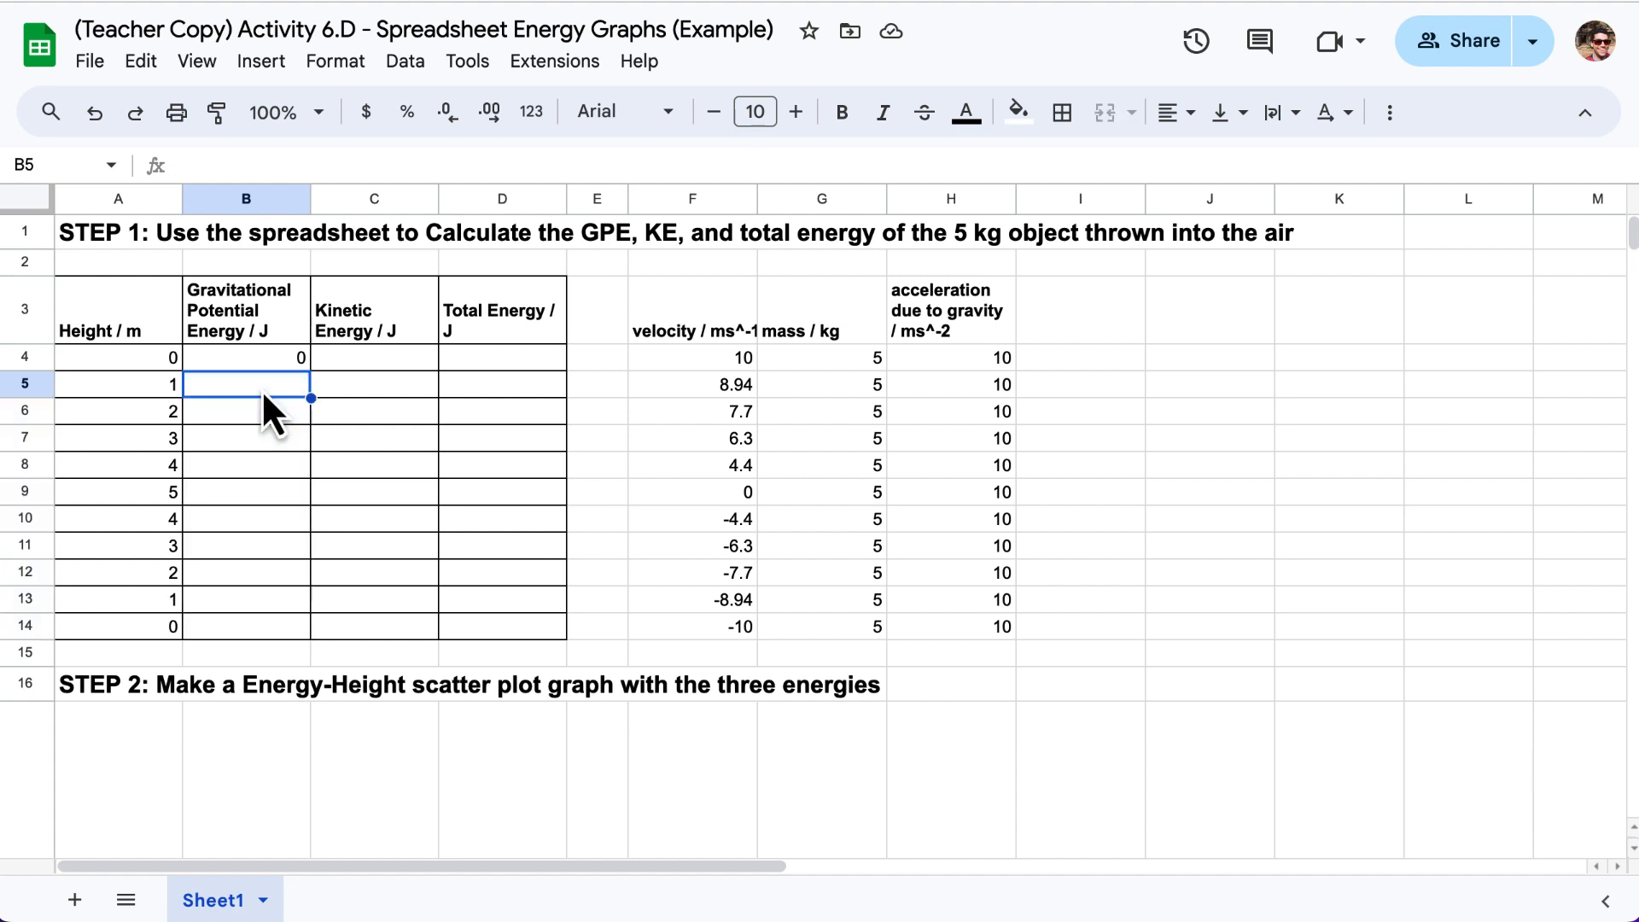
type("=")
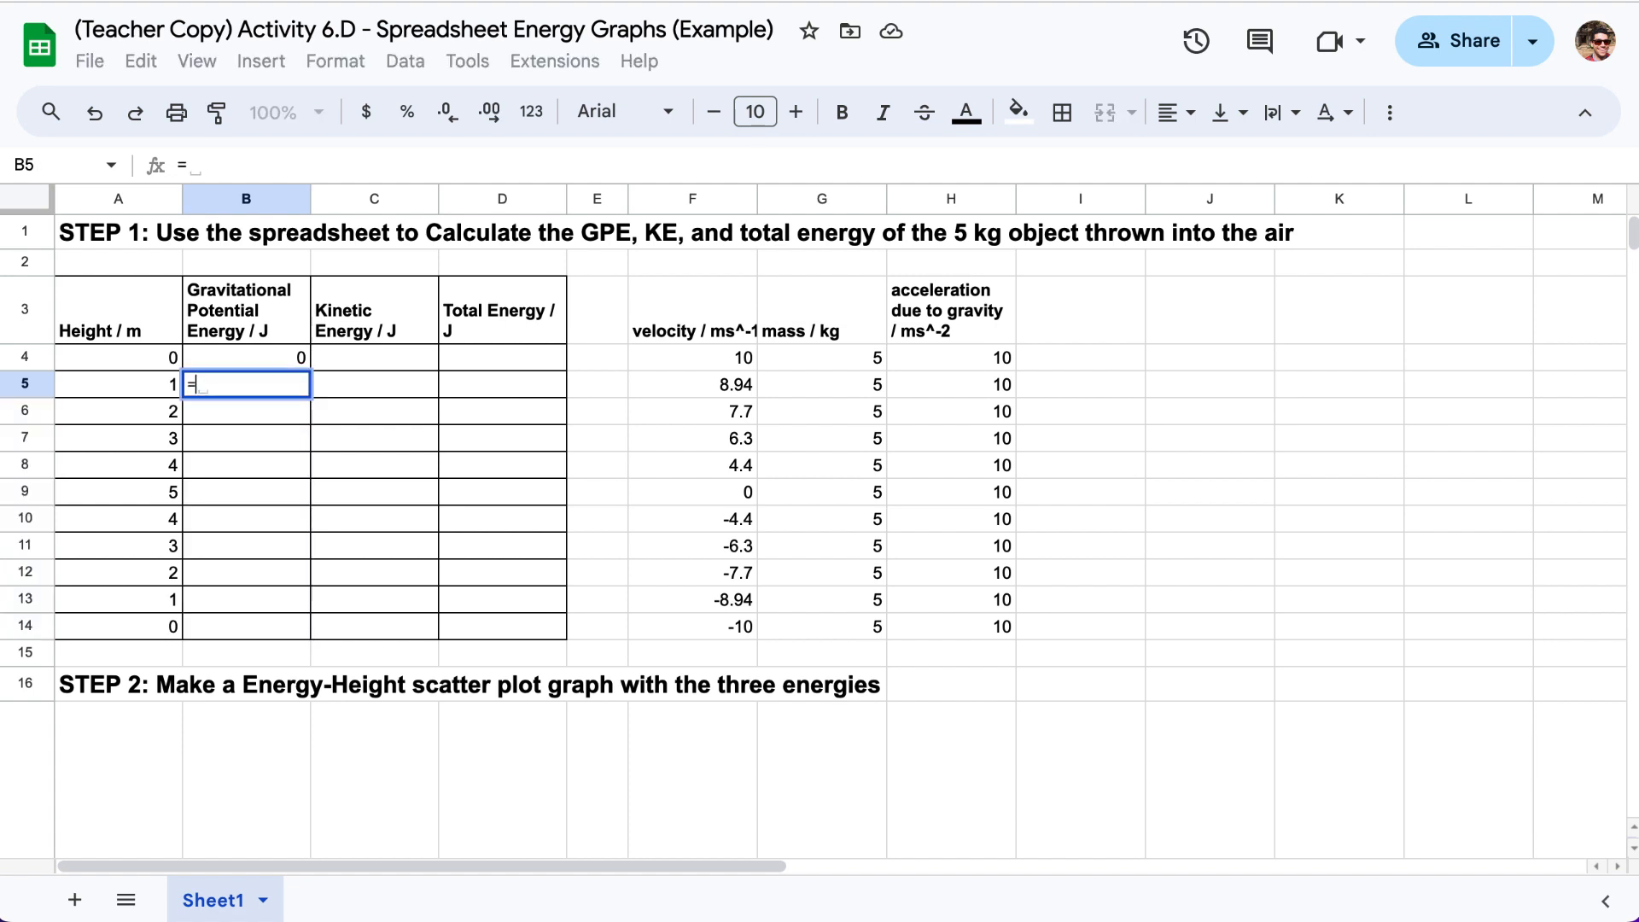
left_click(865, 387)
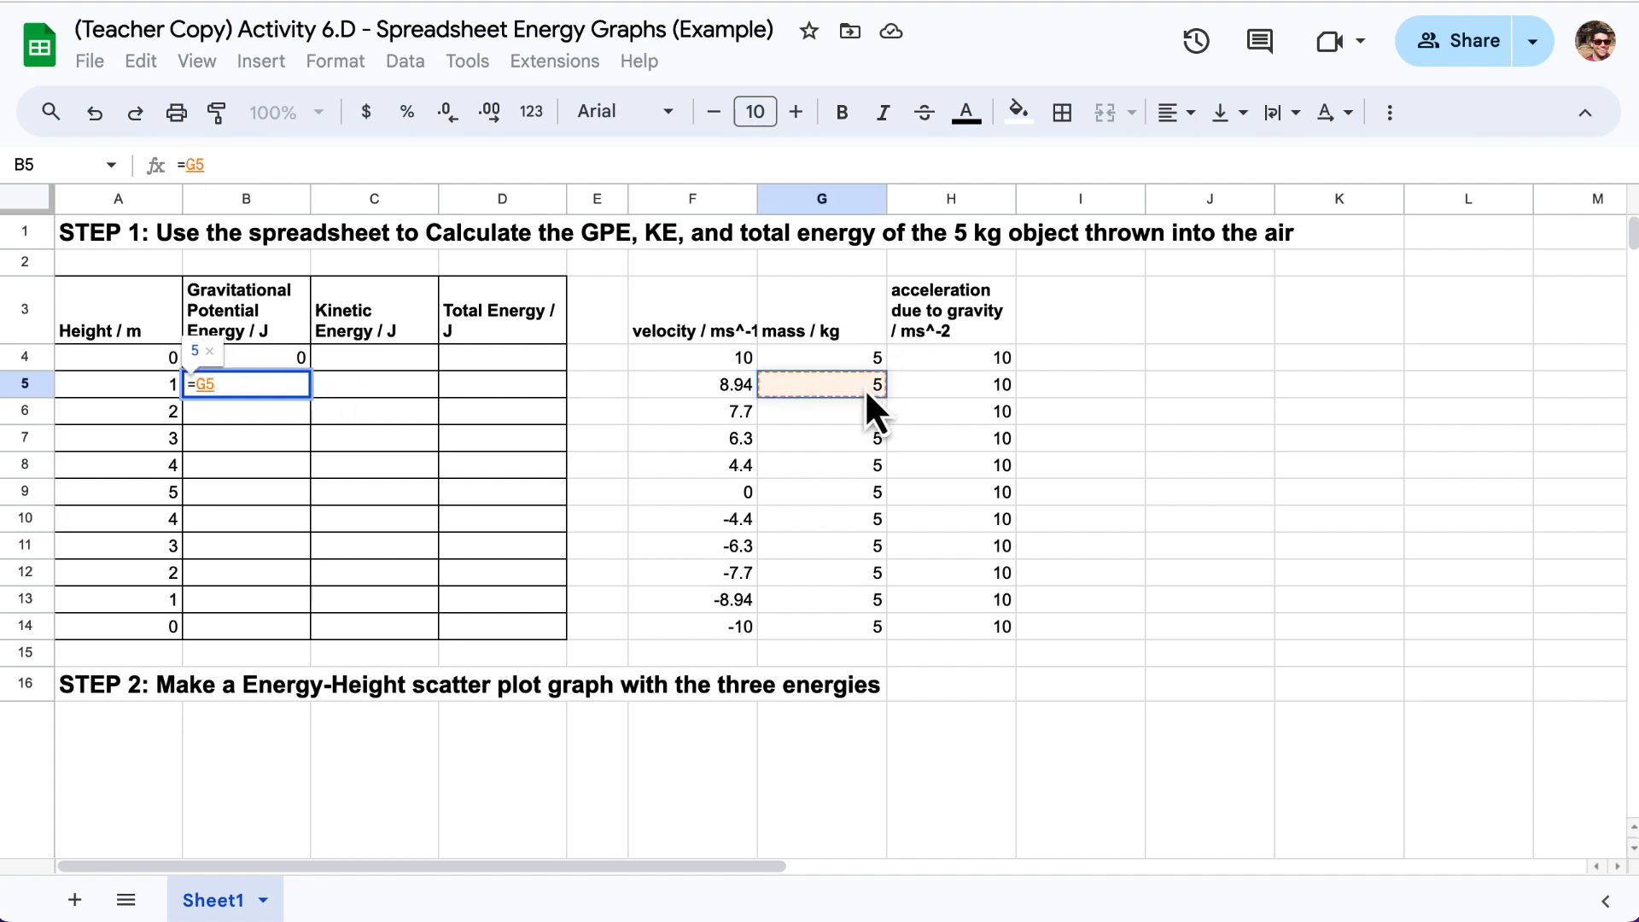
type("*")
left_click(990, 386)
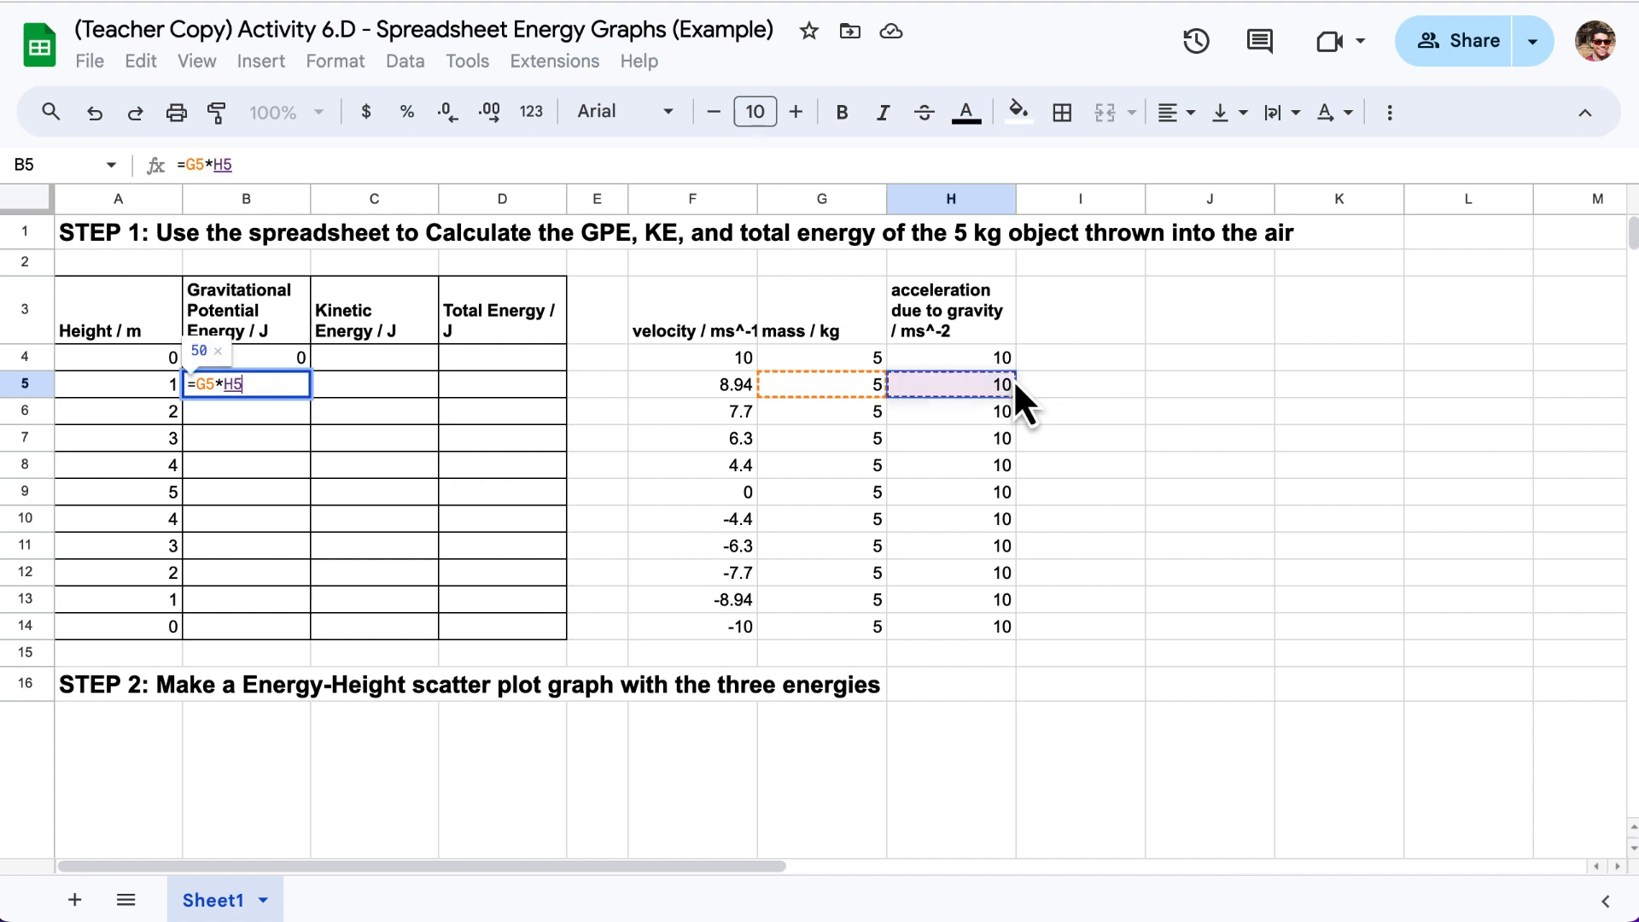
type("*")
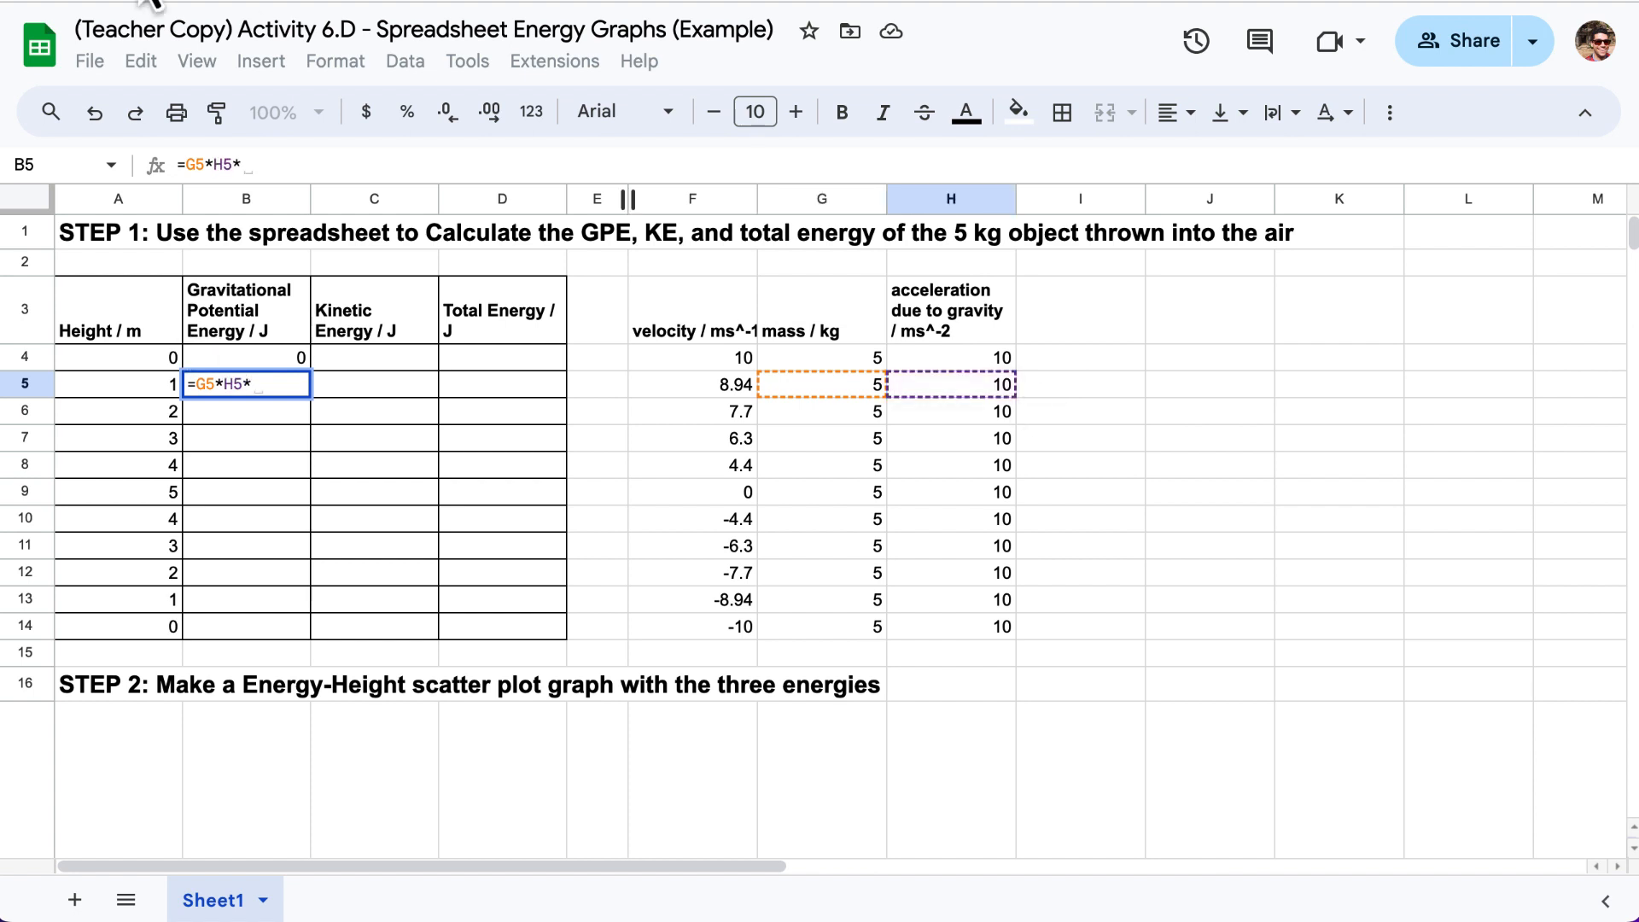
left_click(125, 394)
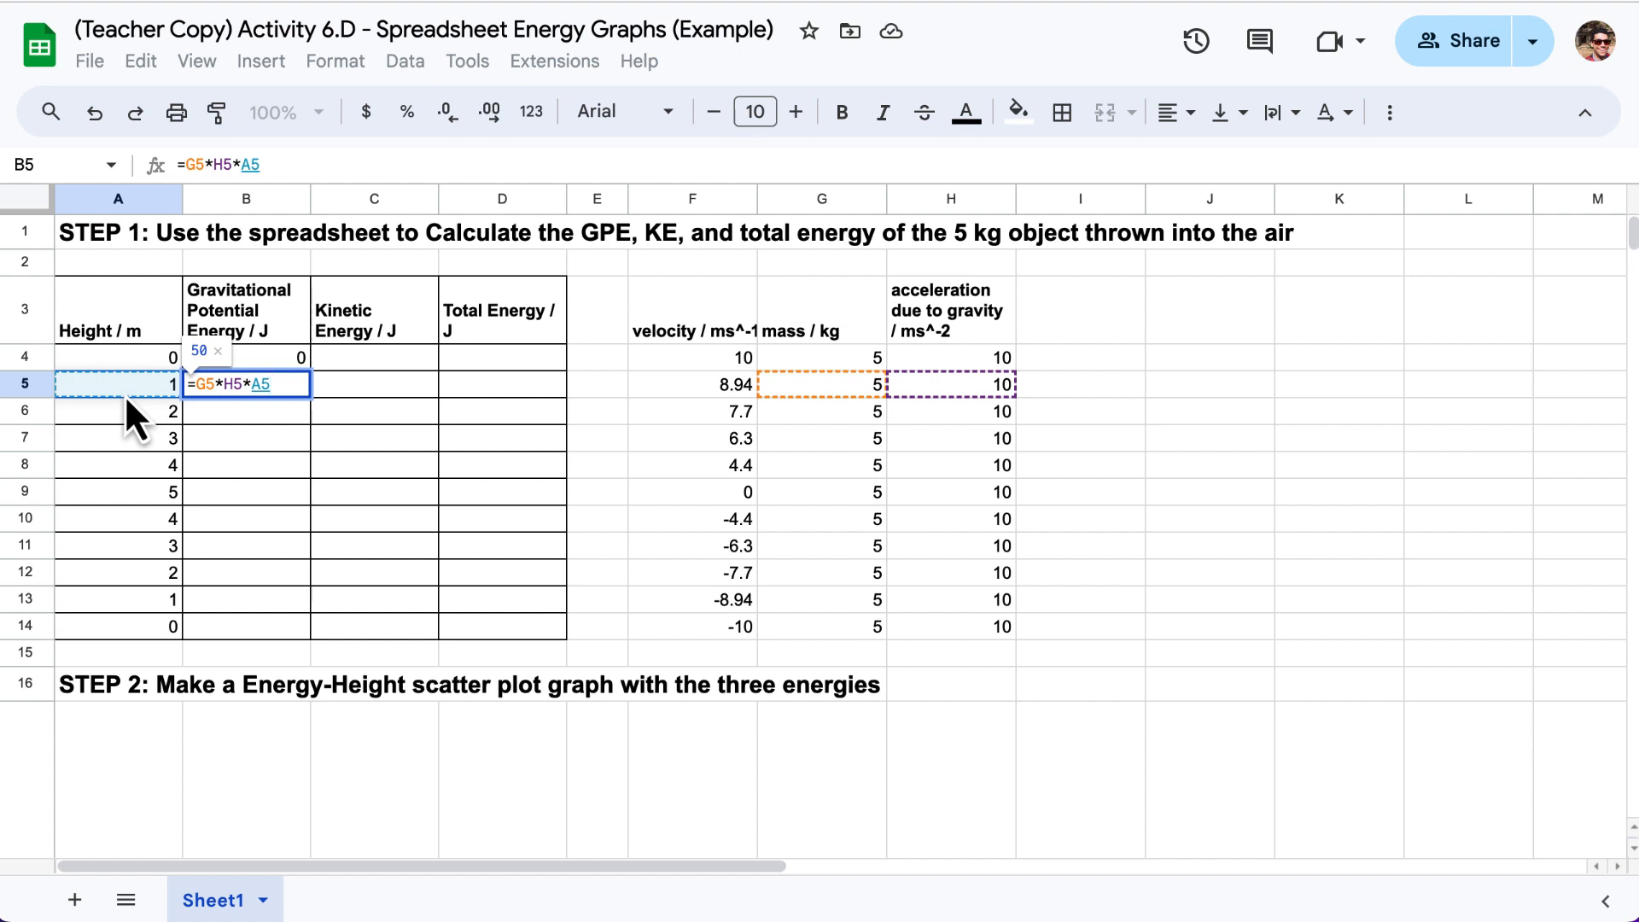
key("Return")
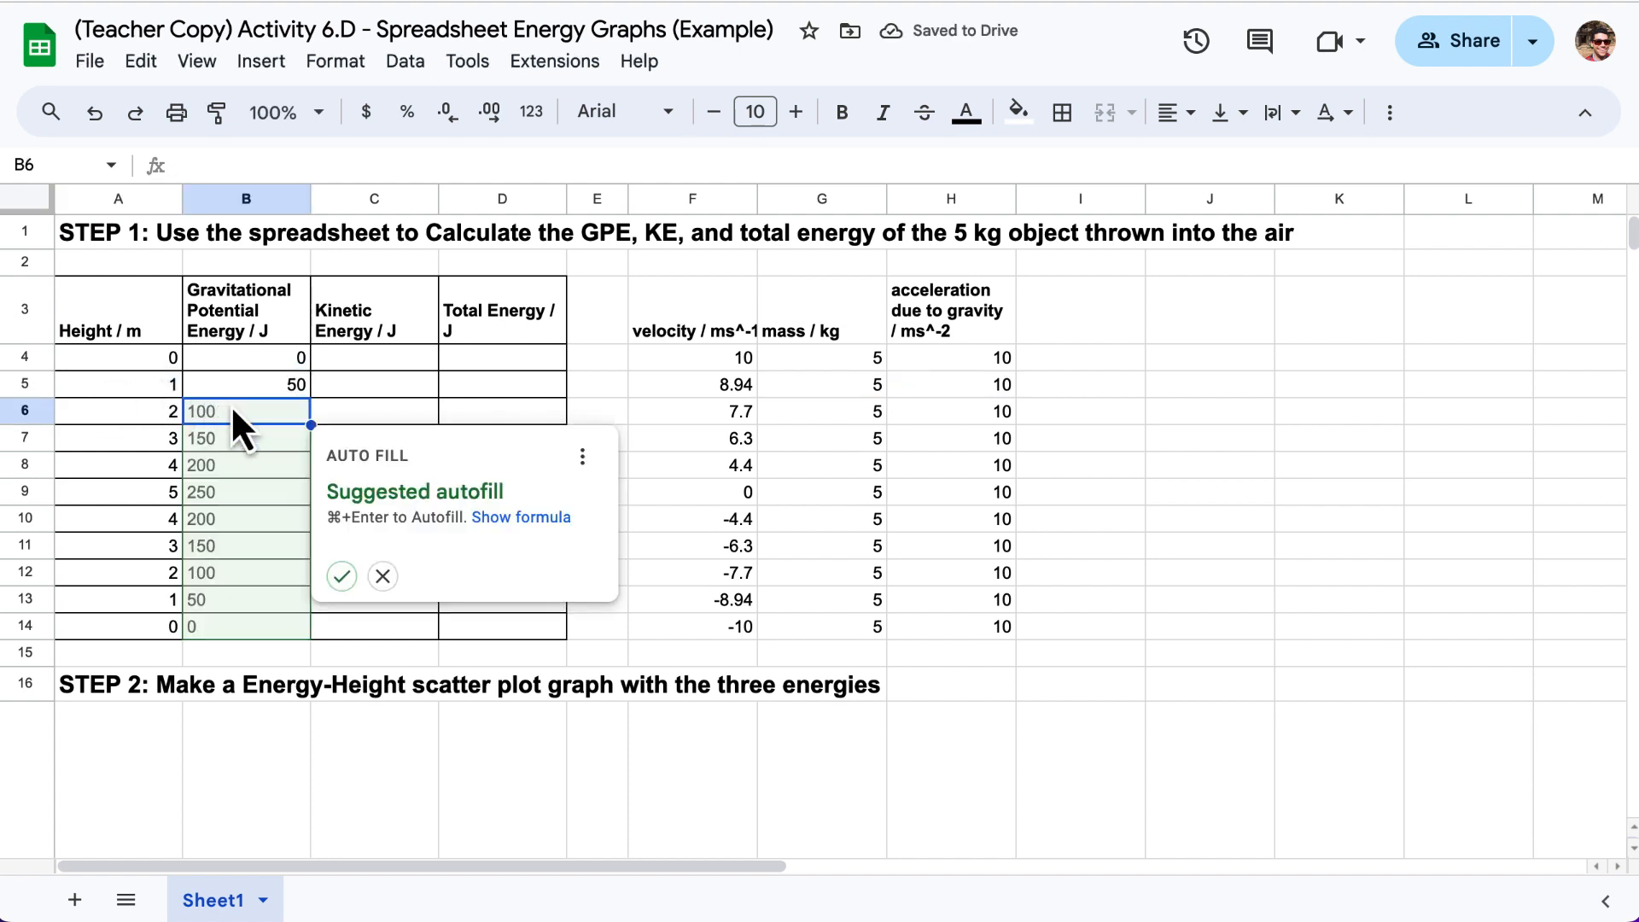
Enter the gravitational potential energy formula =G6*H6*A6 in cell B6, without using the suggested autofill for the column
type("=")
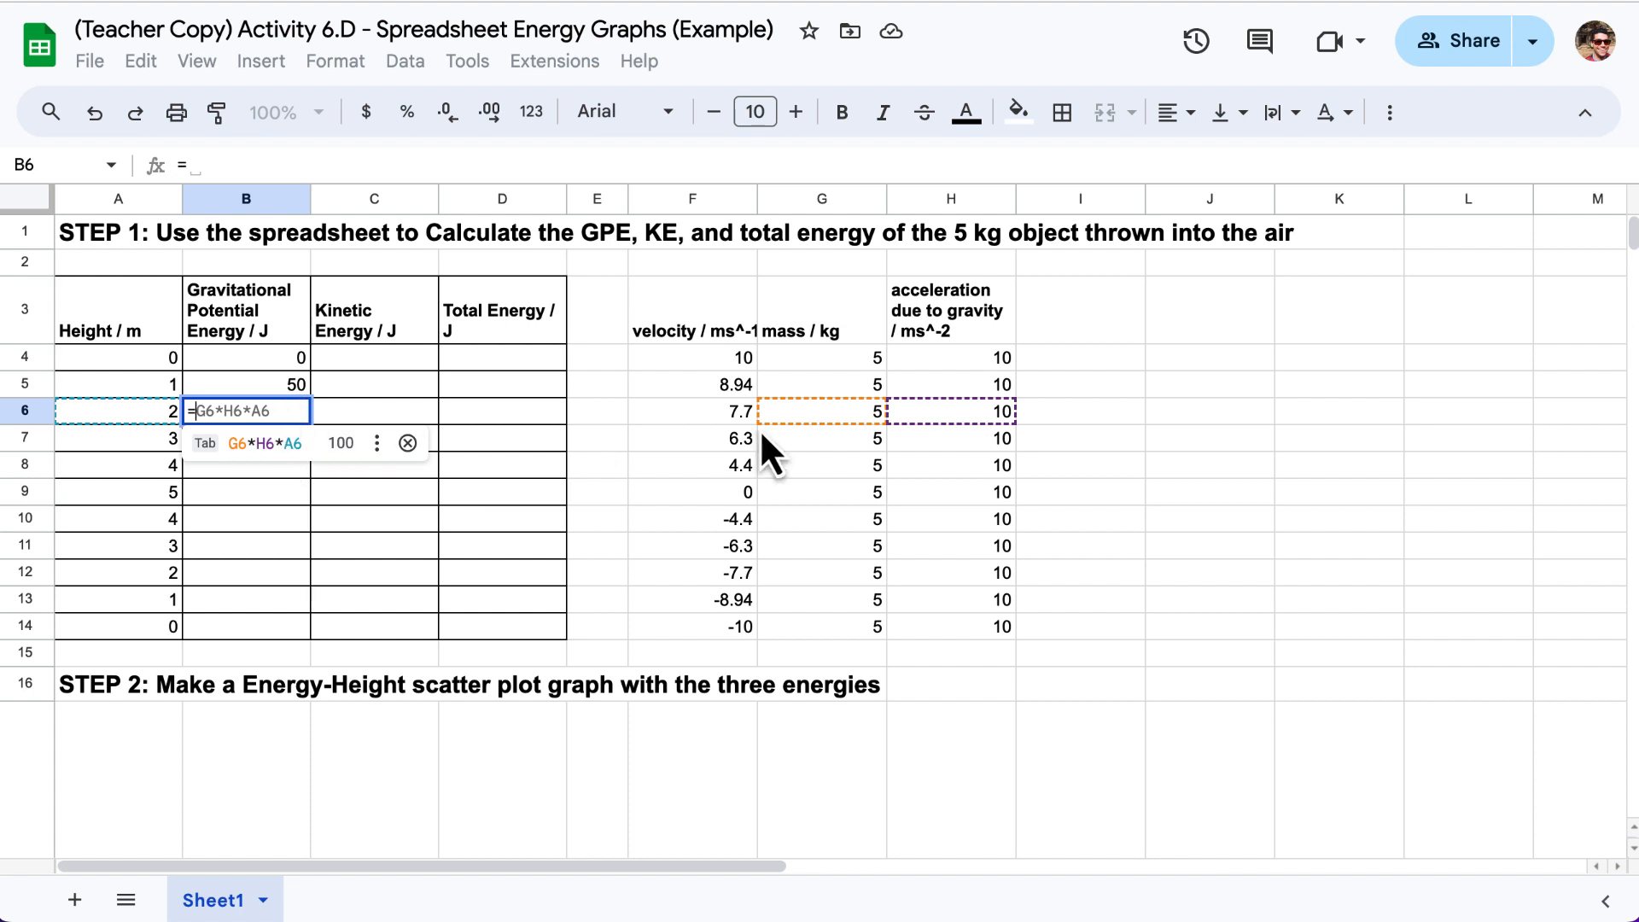
left_click(807, 417)
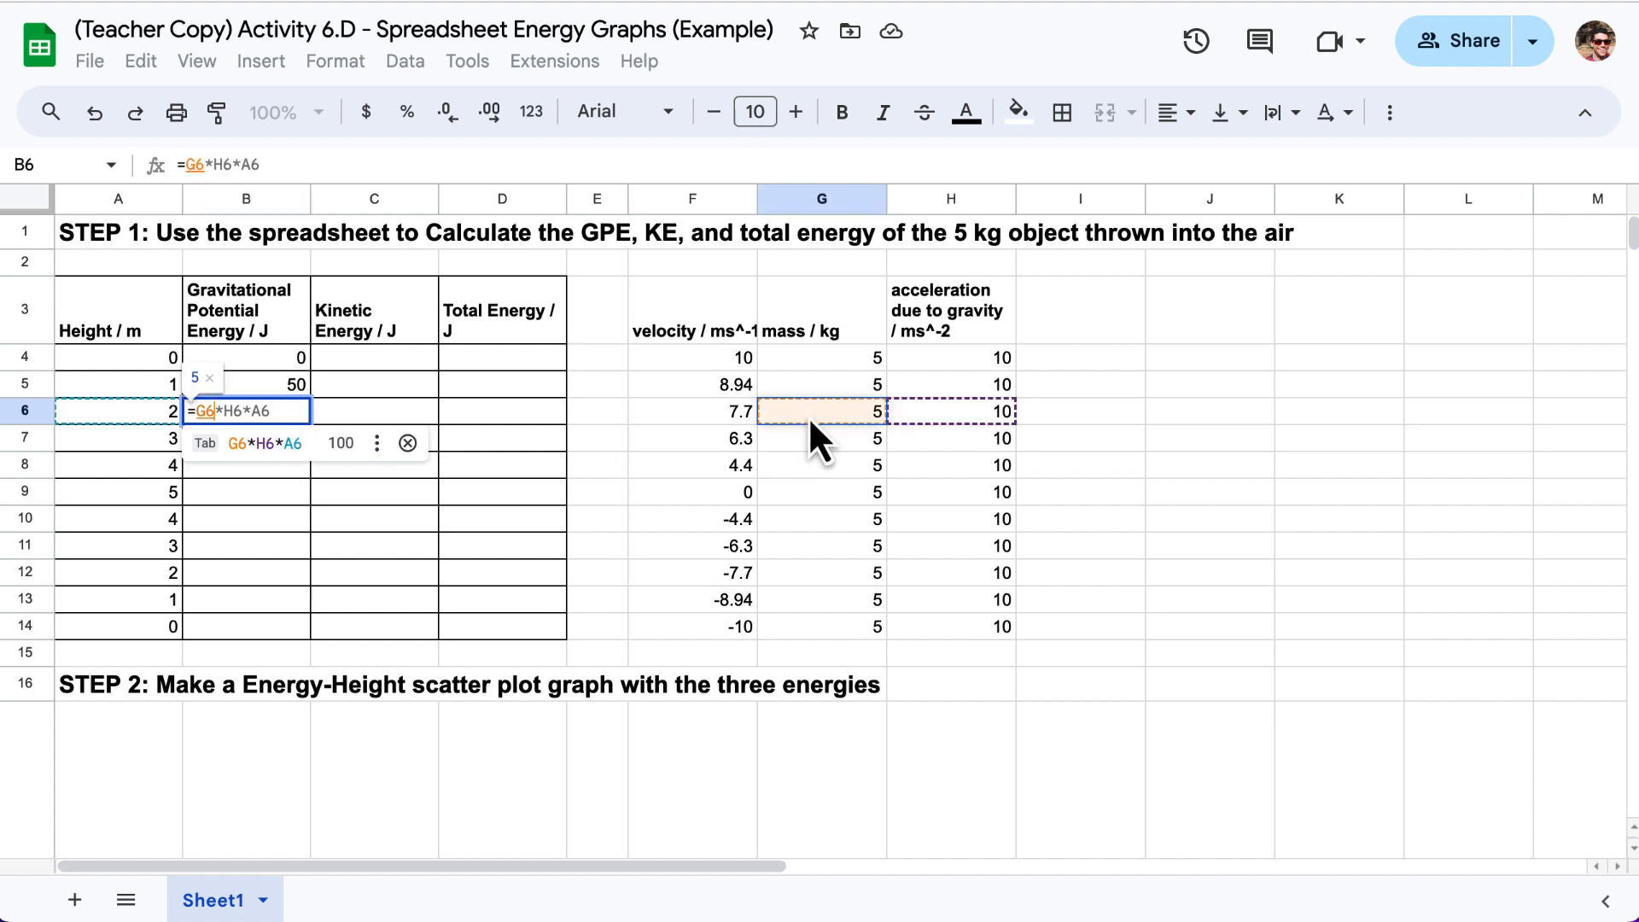
type("*")
left_click(955, 415)
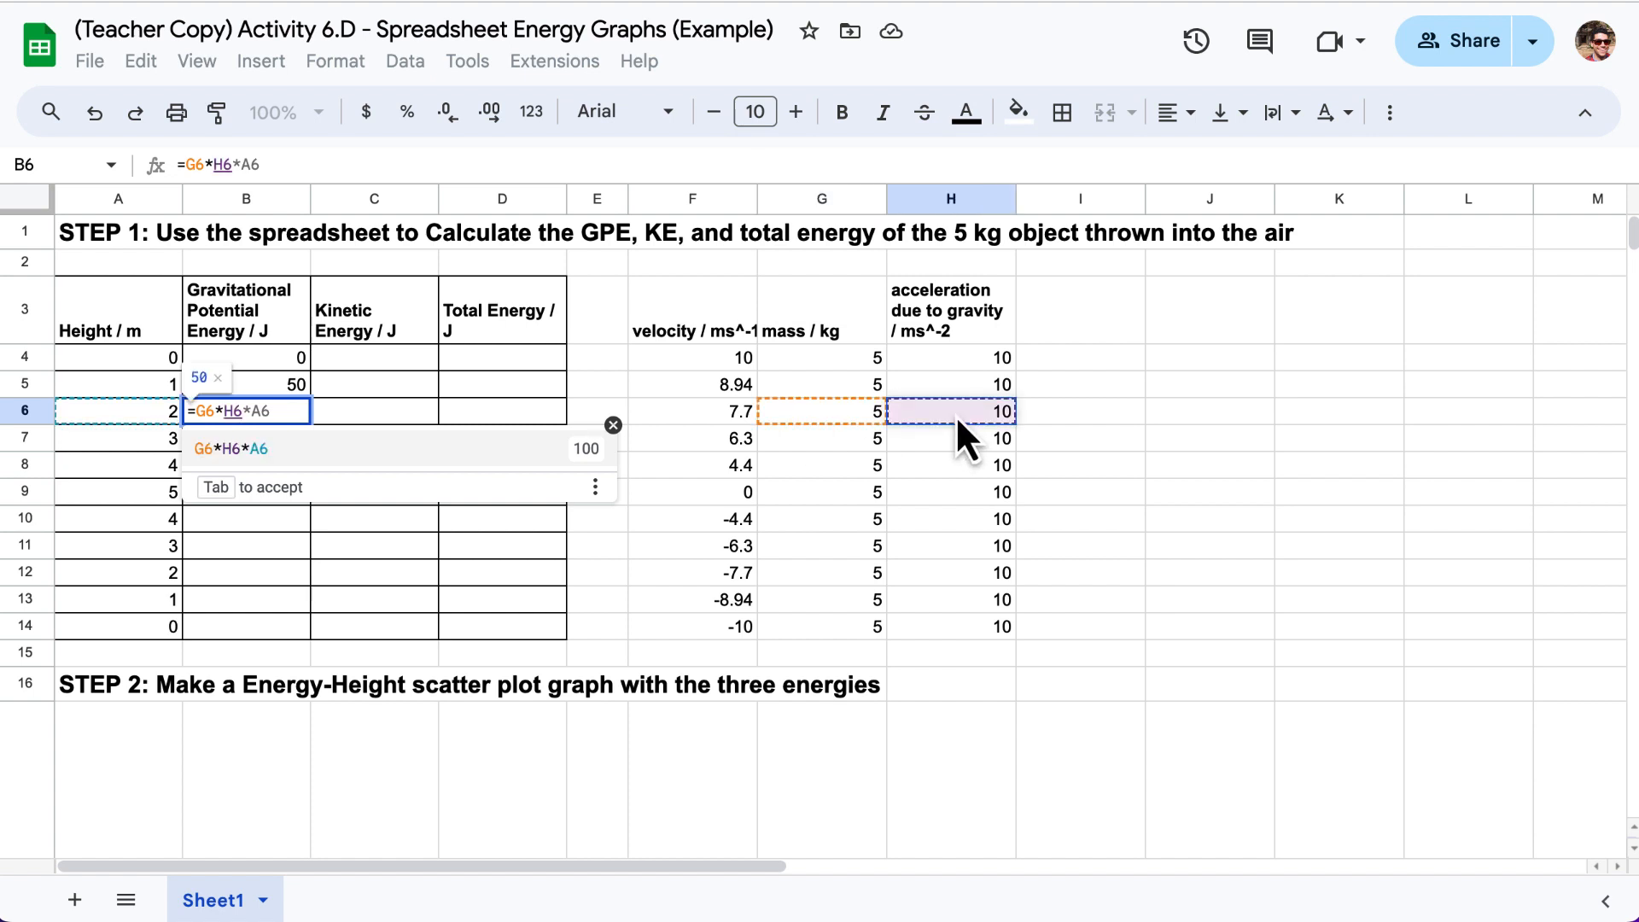
type("*")
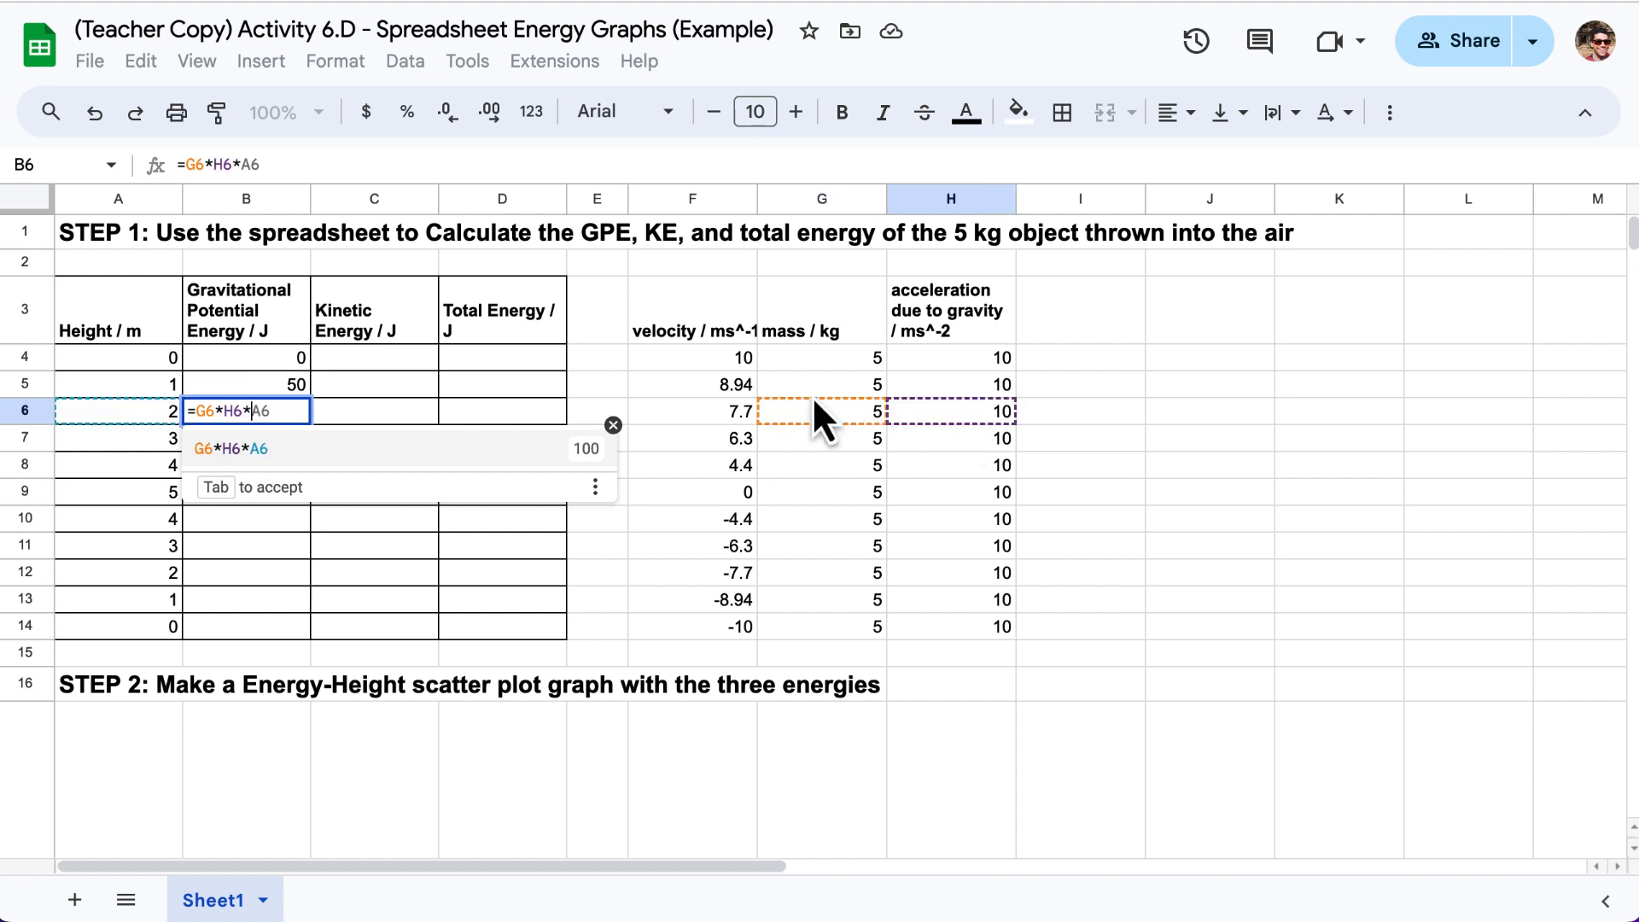
left_click(133, 412)
key("Return")
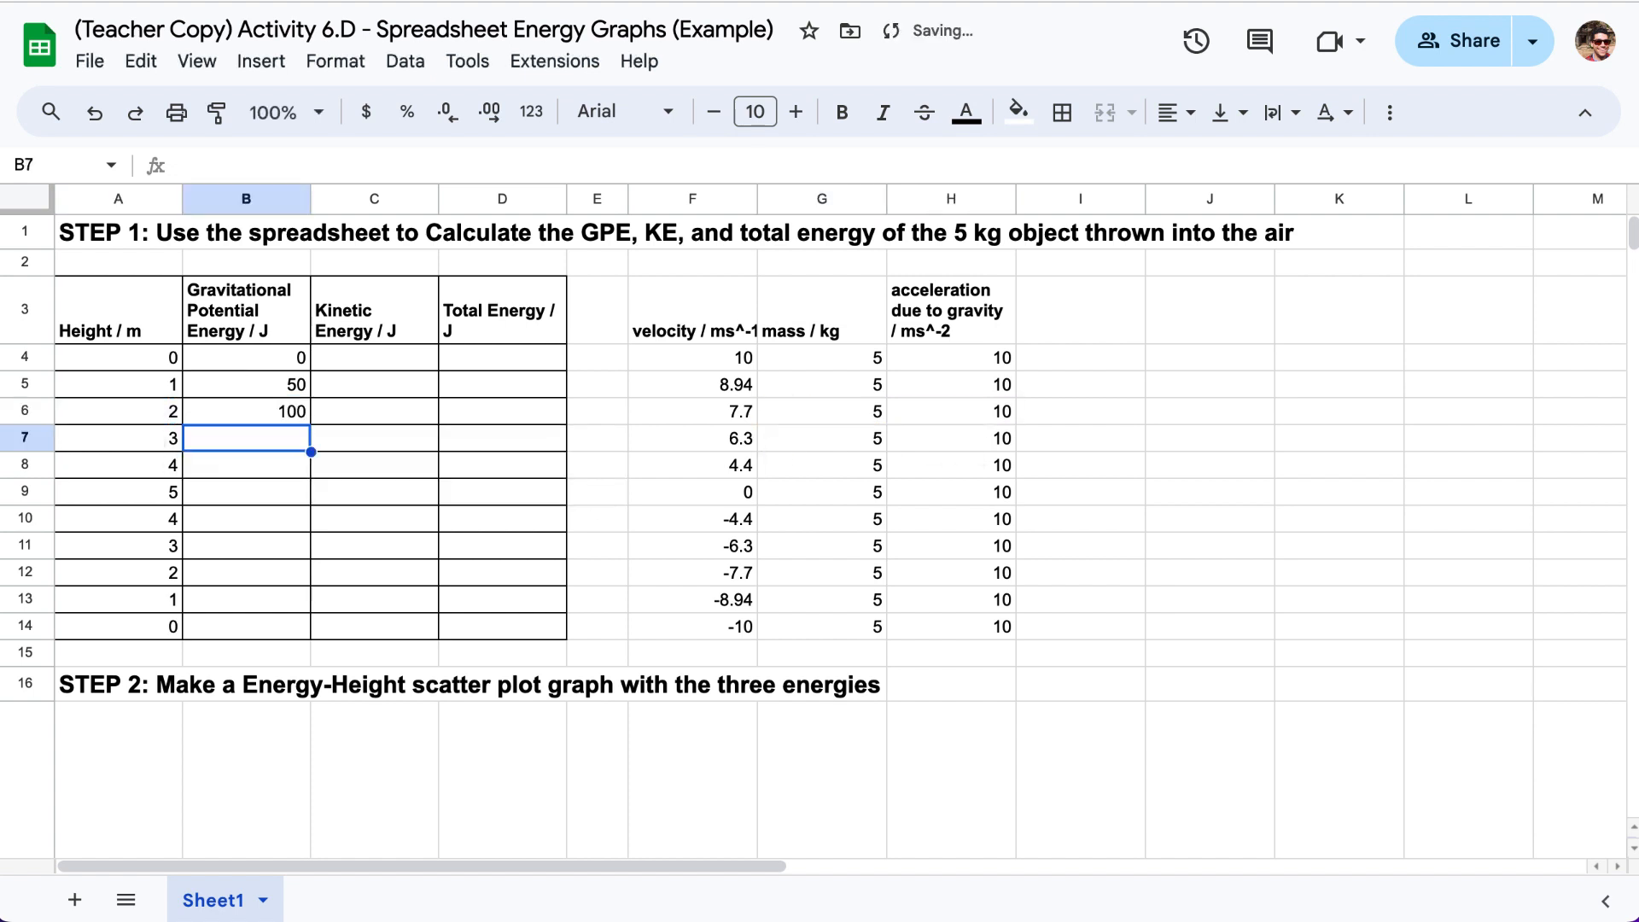
Enter the gravitational potential energy formula =G7*H7*A7 in cell B7
type("=")
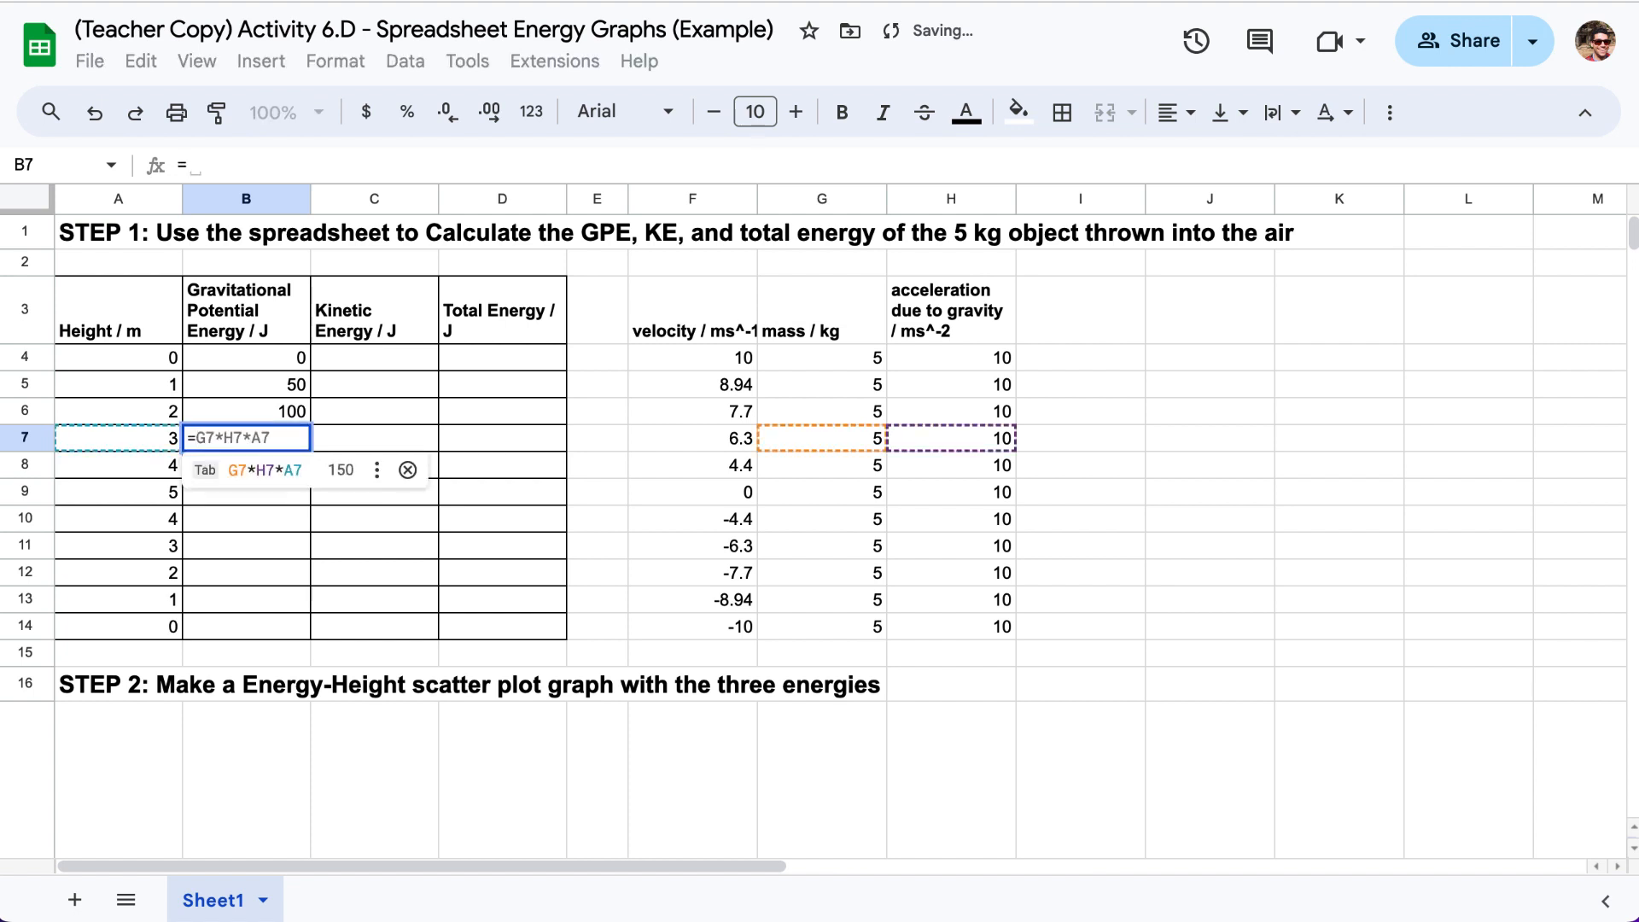
left_click(802, 438)
type("*")
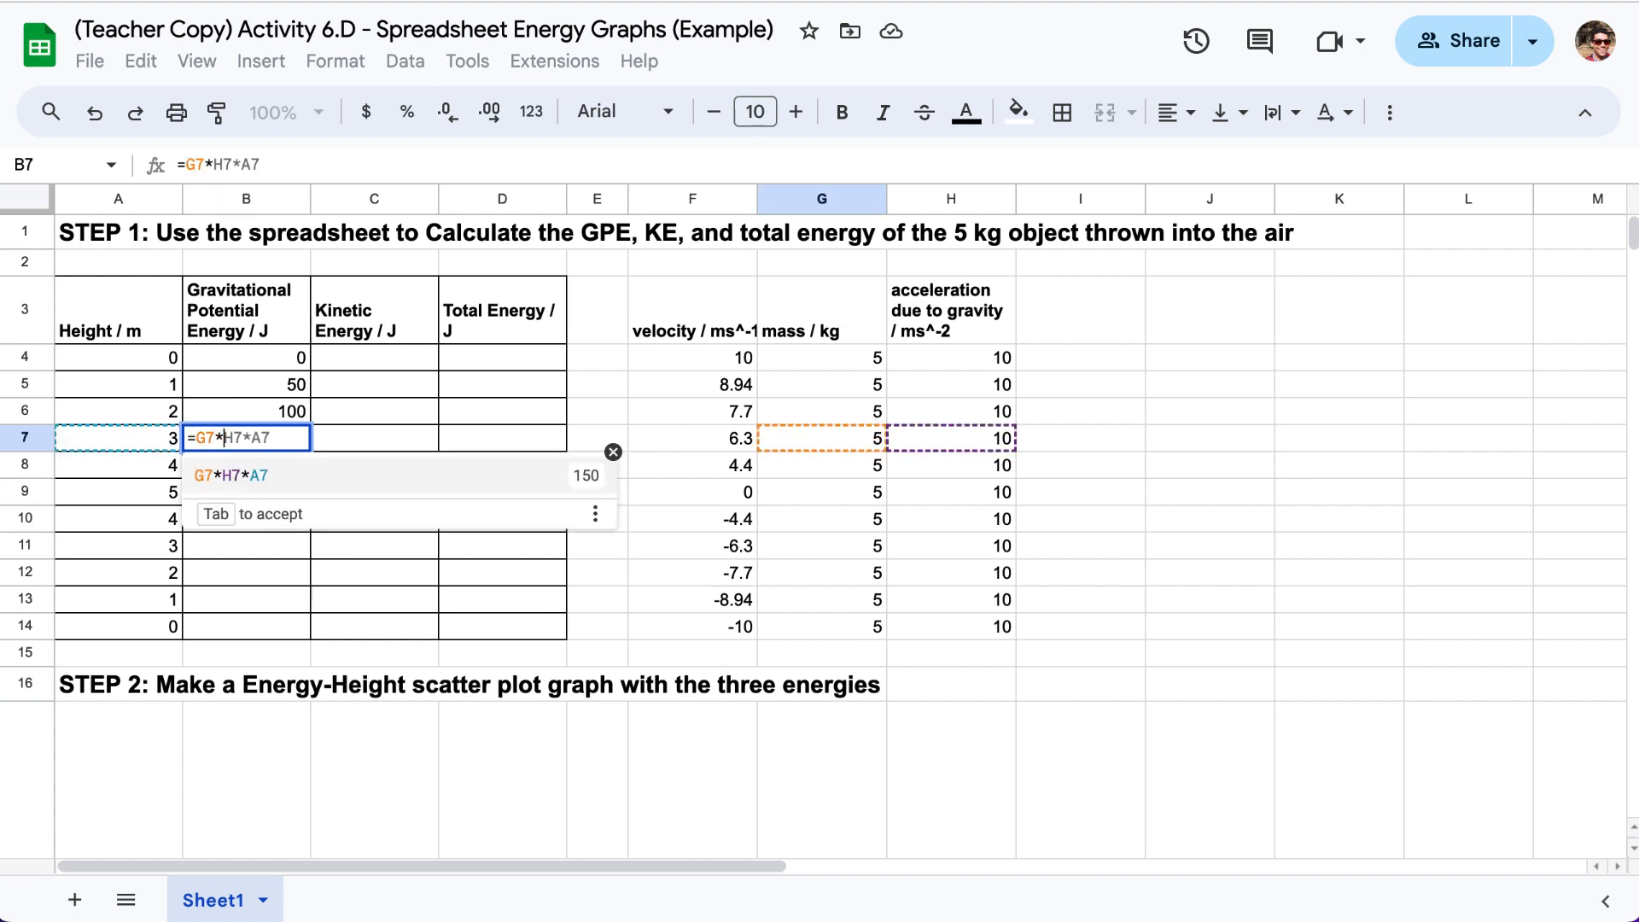
left_click(998, 449)
type("*")
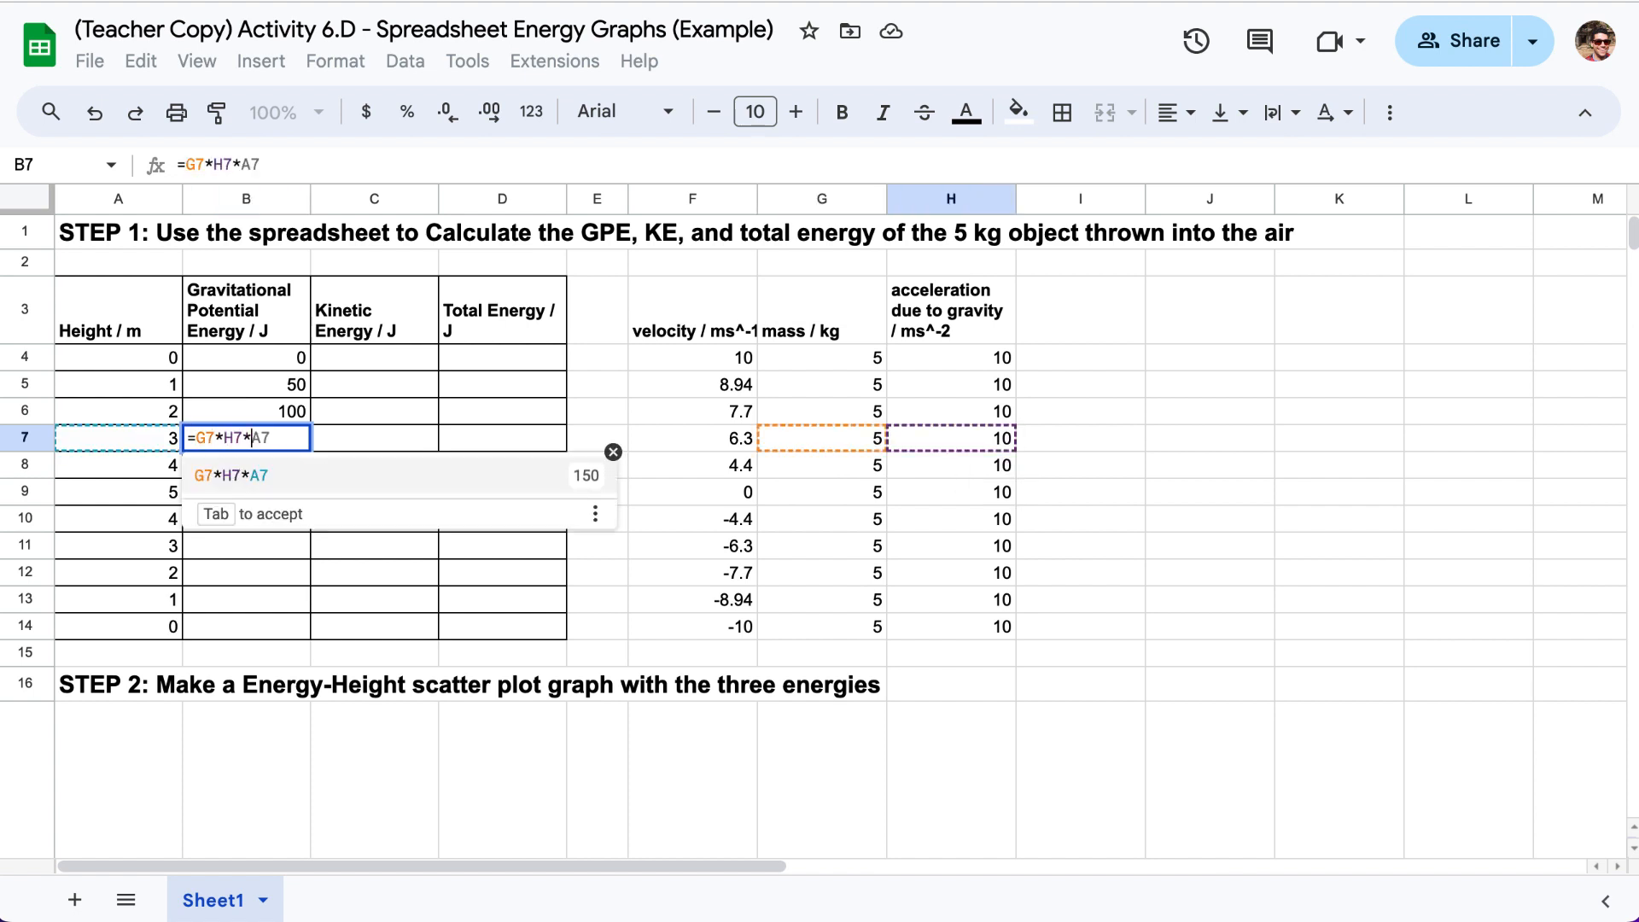
left_click(144, 448)
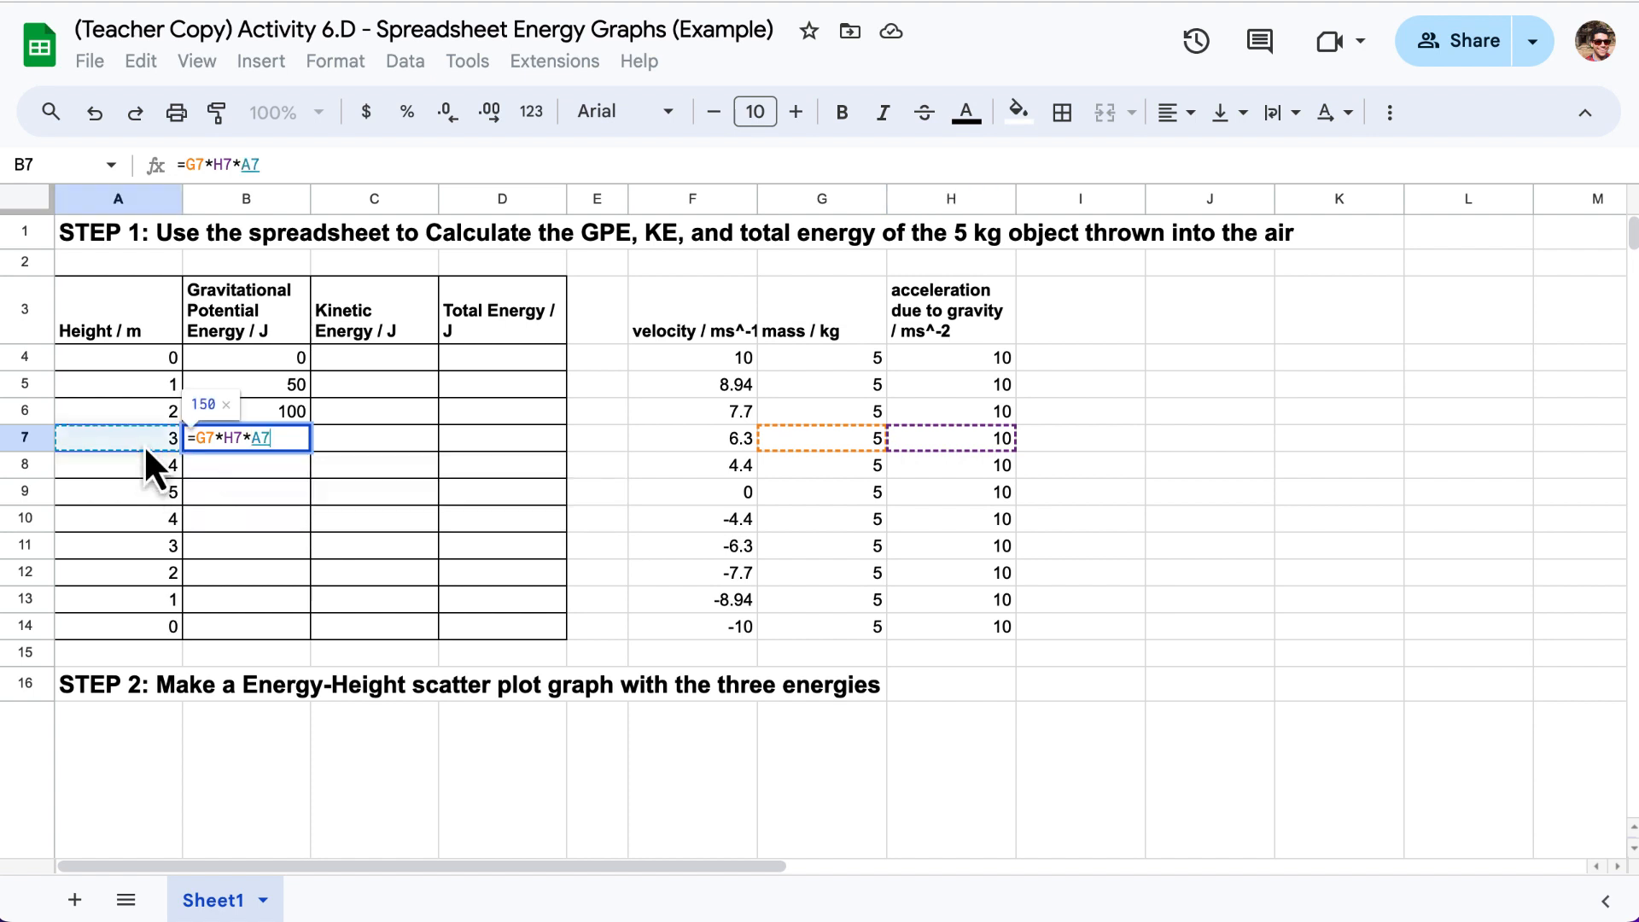
key("Return")
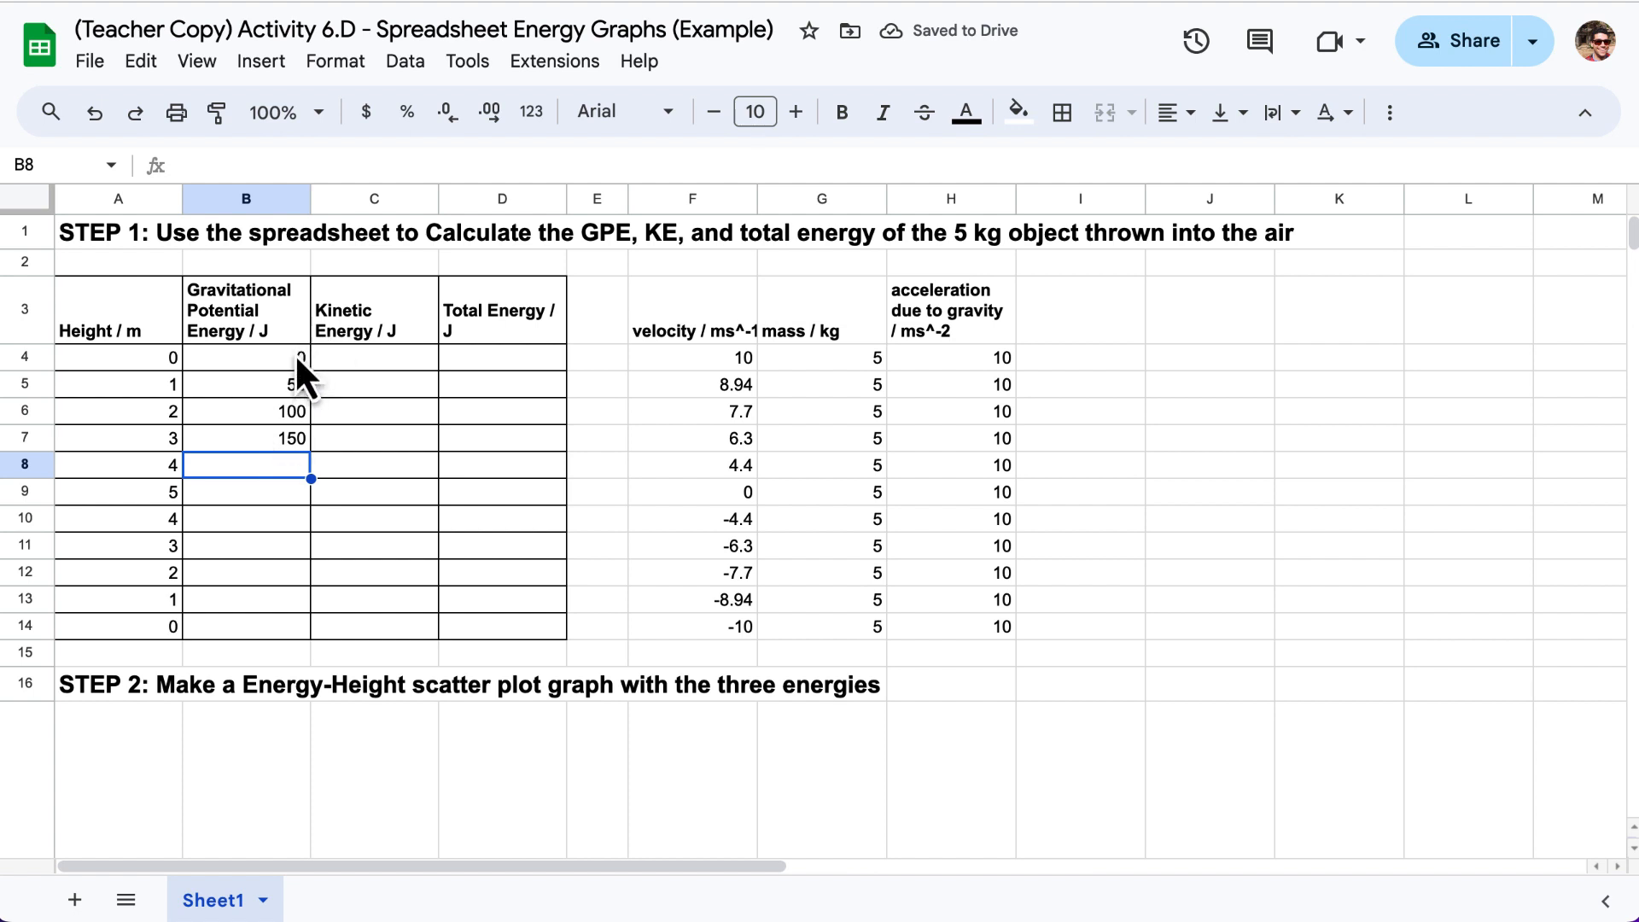
Fill the gravitational potential energy formulas from B4:B7 down through B14 and inspect the copied formula in B10
left_click_drag(295, 353, 304, 449)
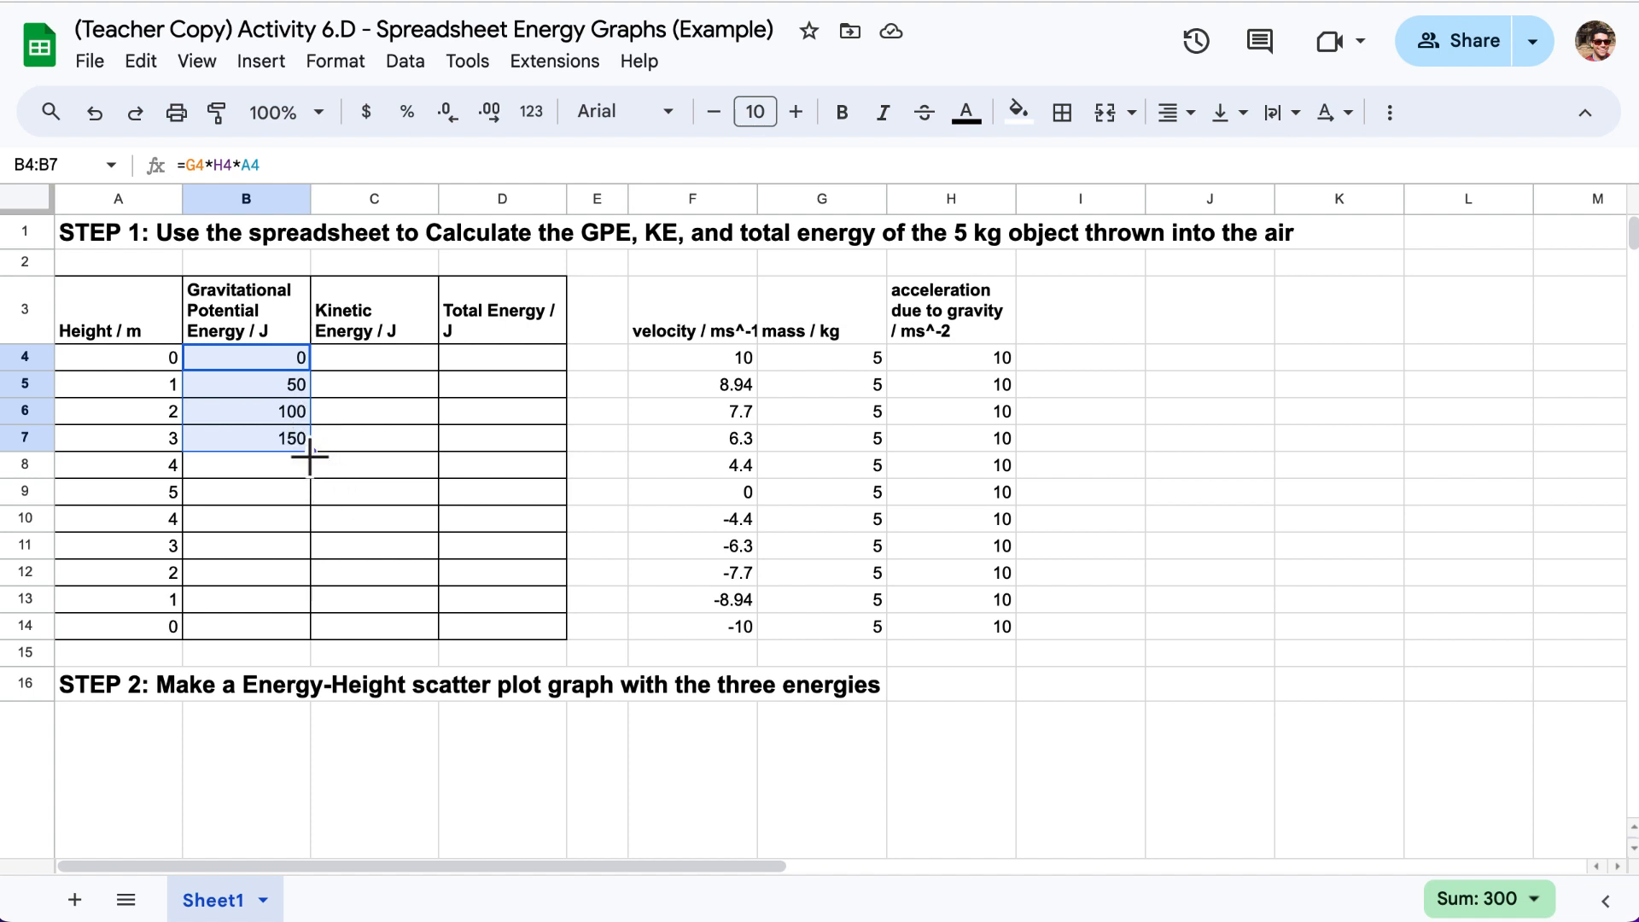
left_click_drag(313, 453, 310, 632)
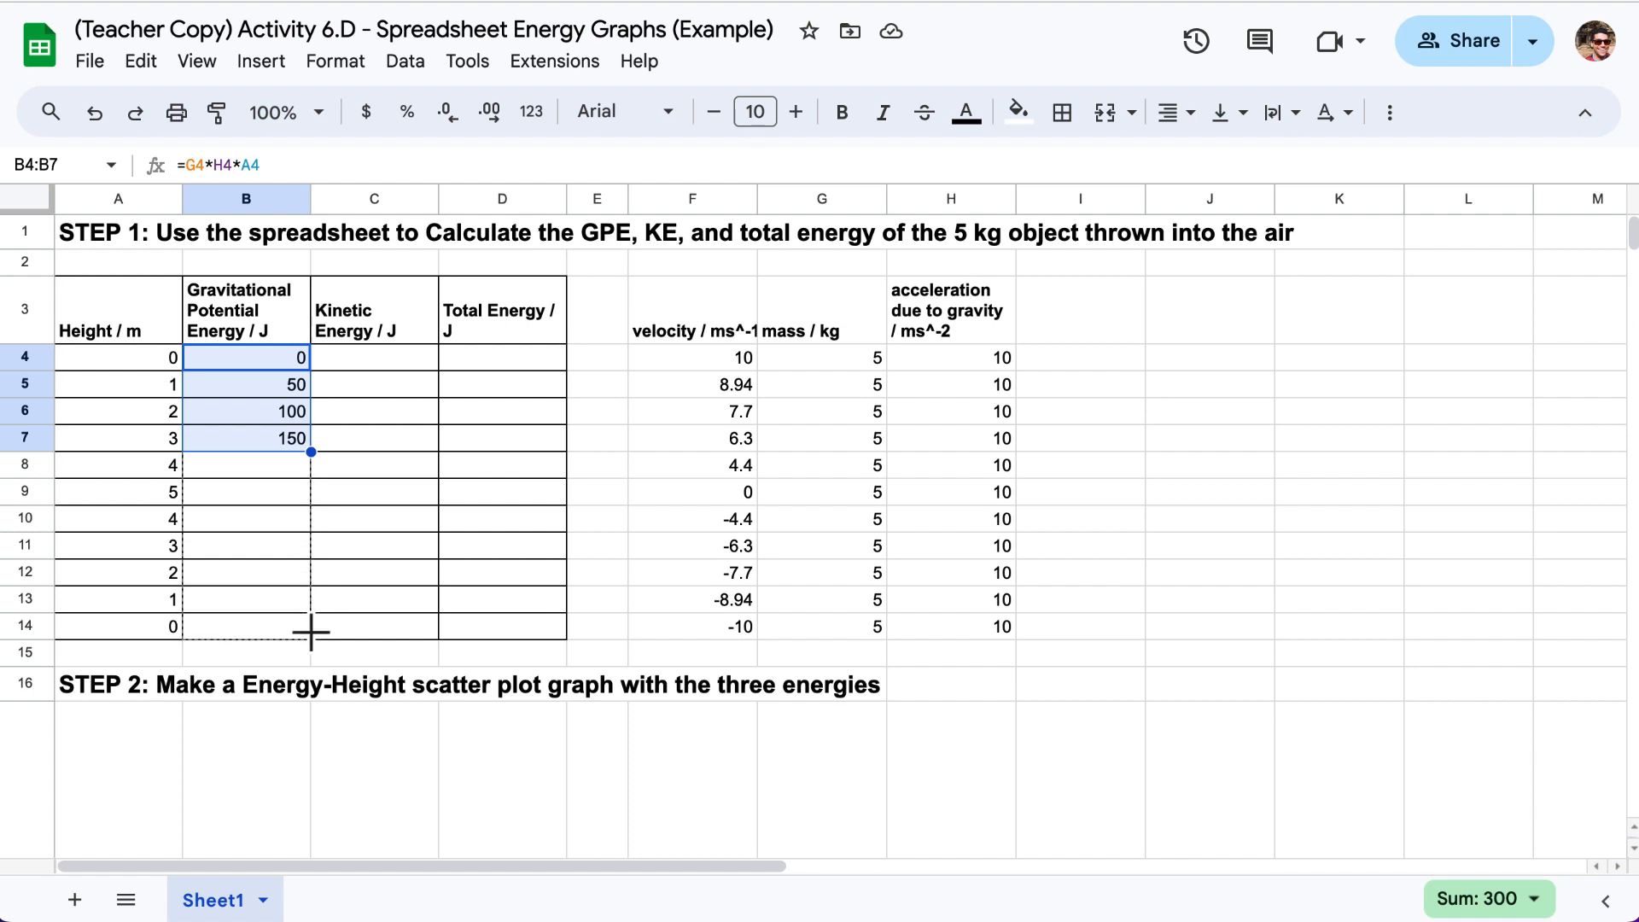
left_click_drag(311, 631, 310, 631)
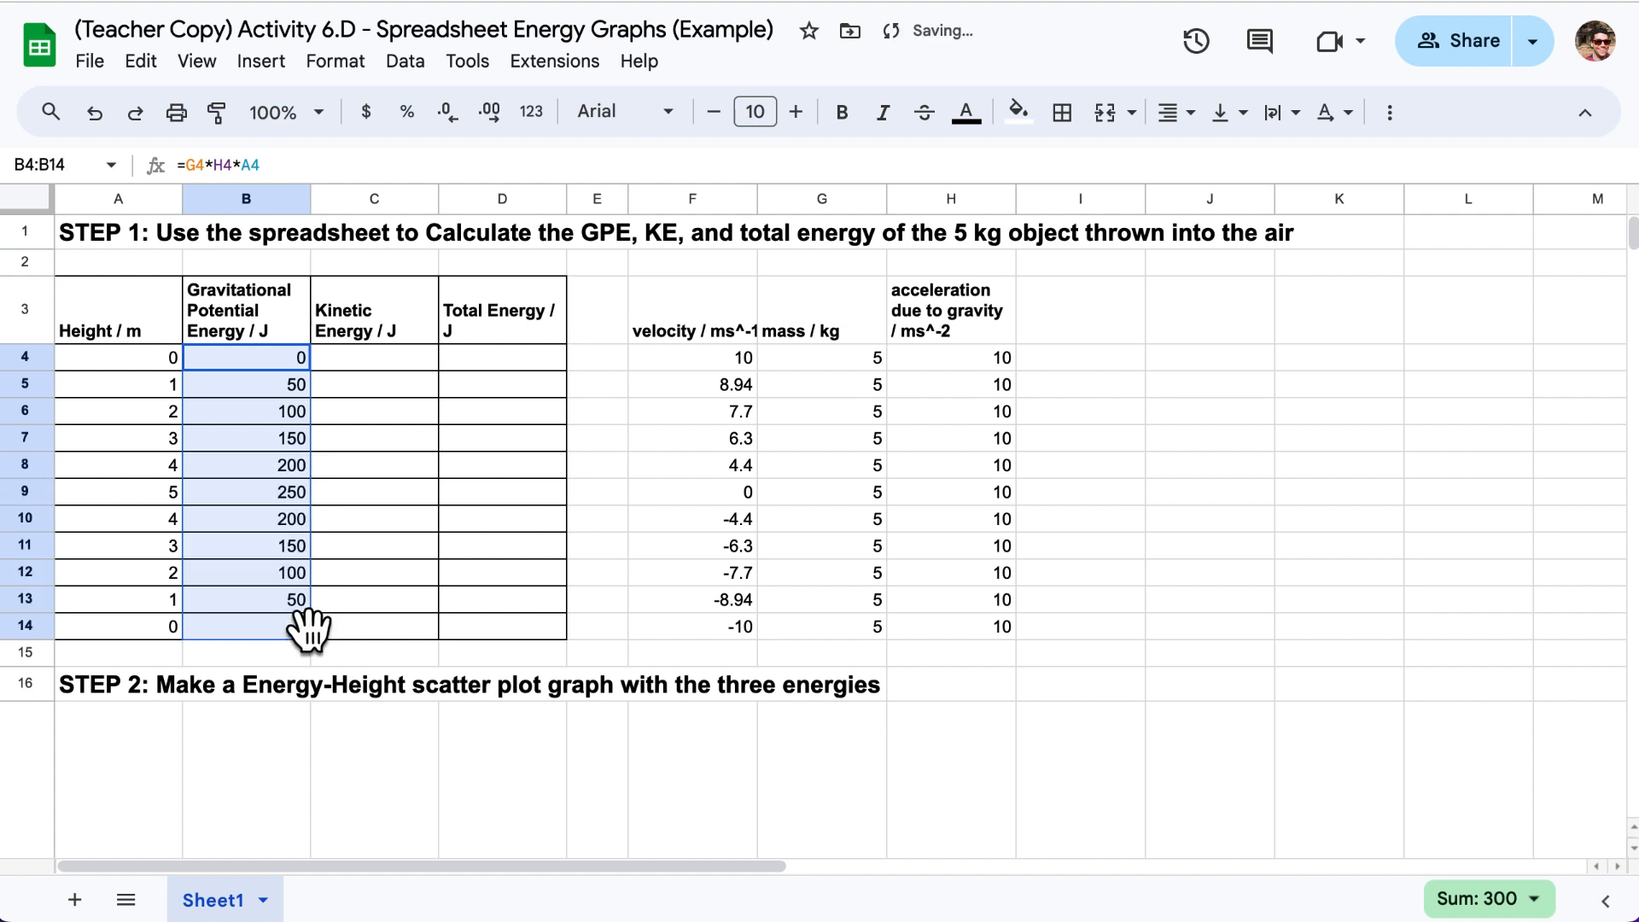
double_click(283, 526)
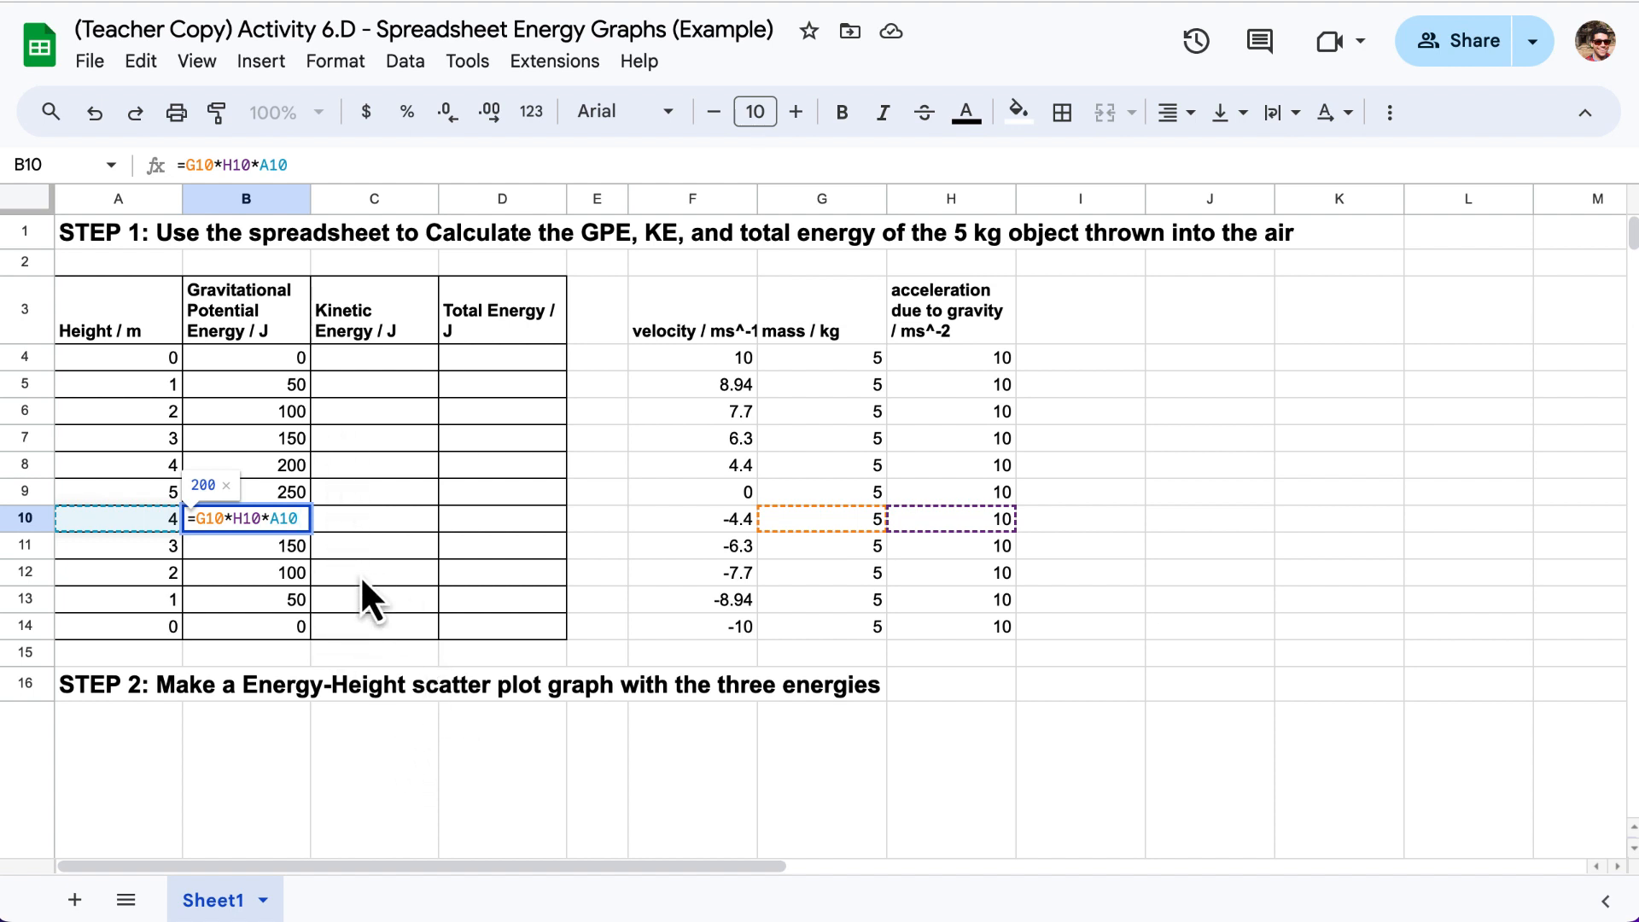
left_click(367, 515)
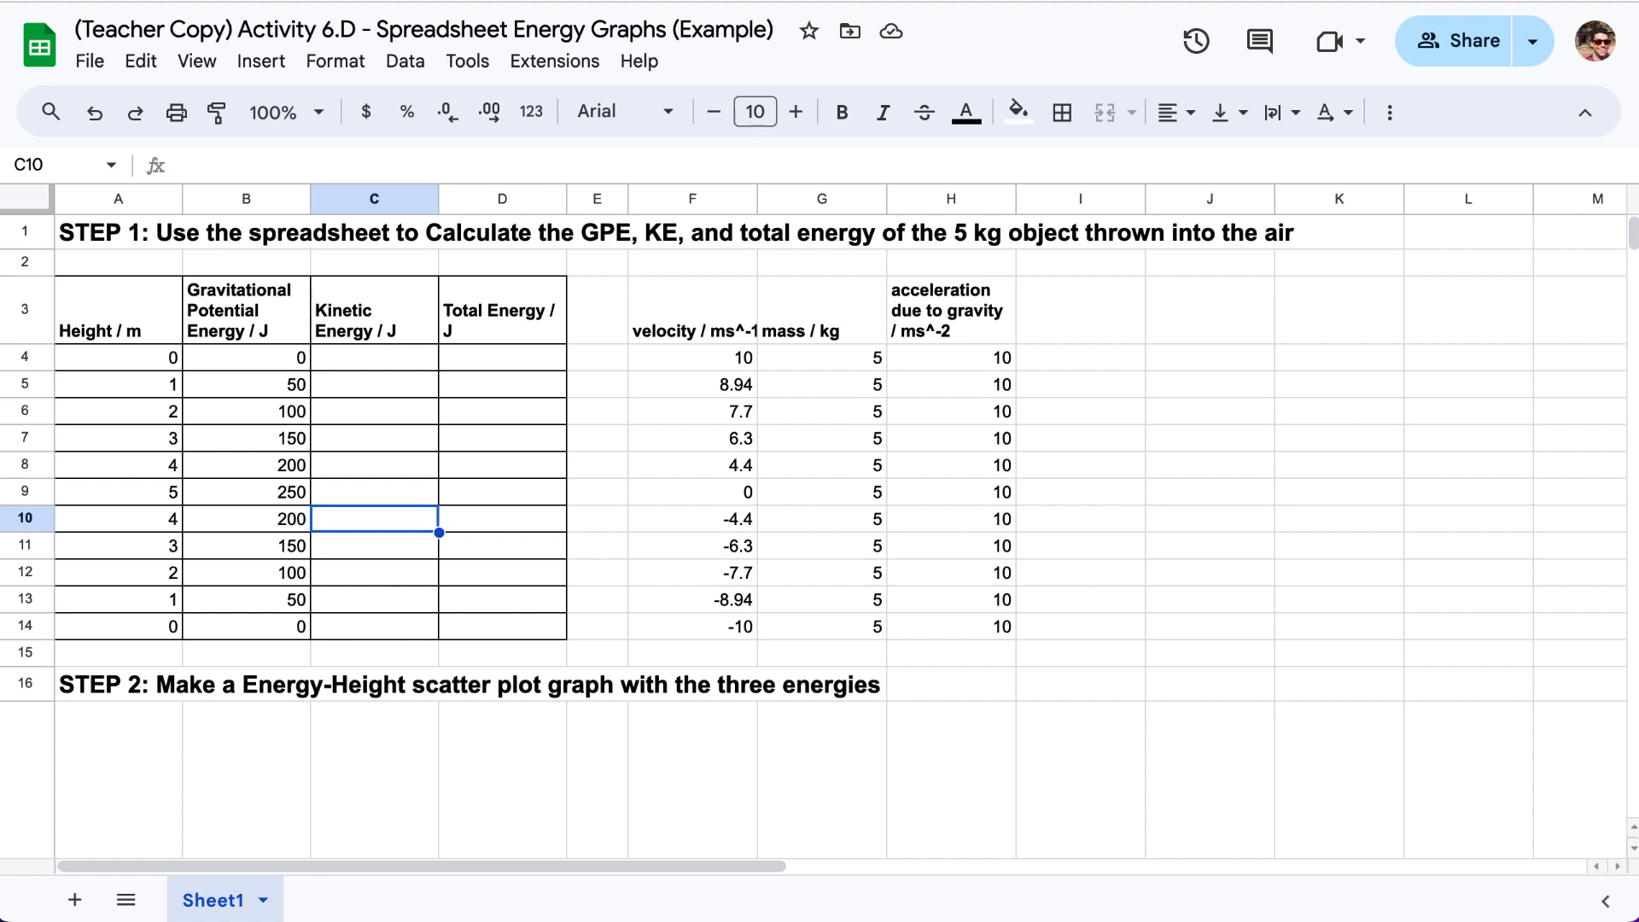
Review the row 4 mass, gravity, height and velocity cells that feed the potential and kinetic energy formulas
double_click(405, 362)
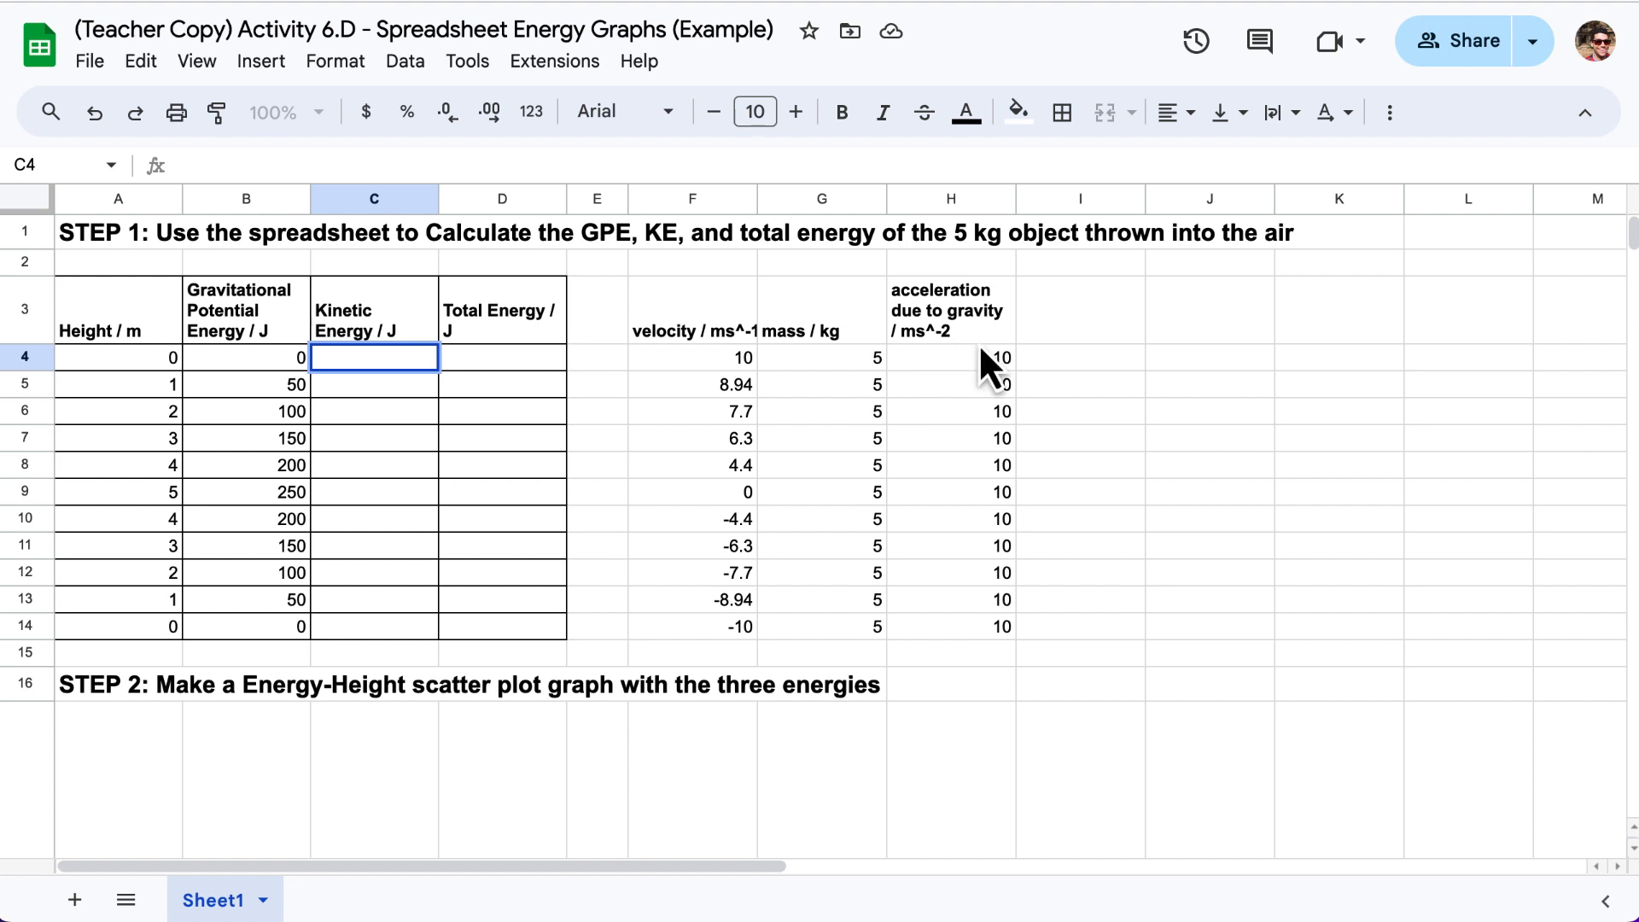
left_click(787, 357)
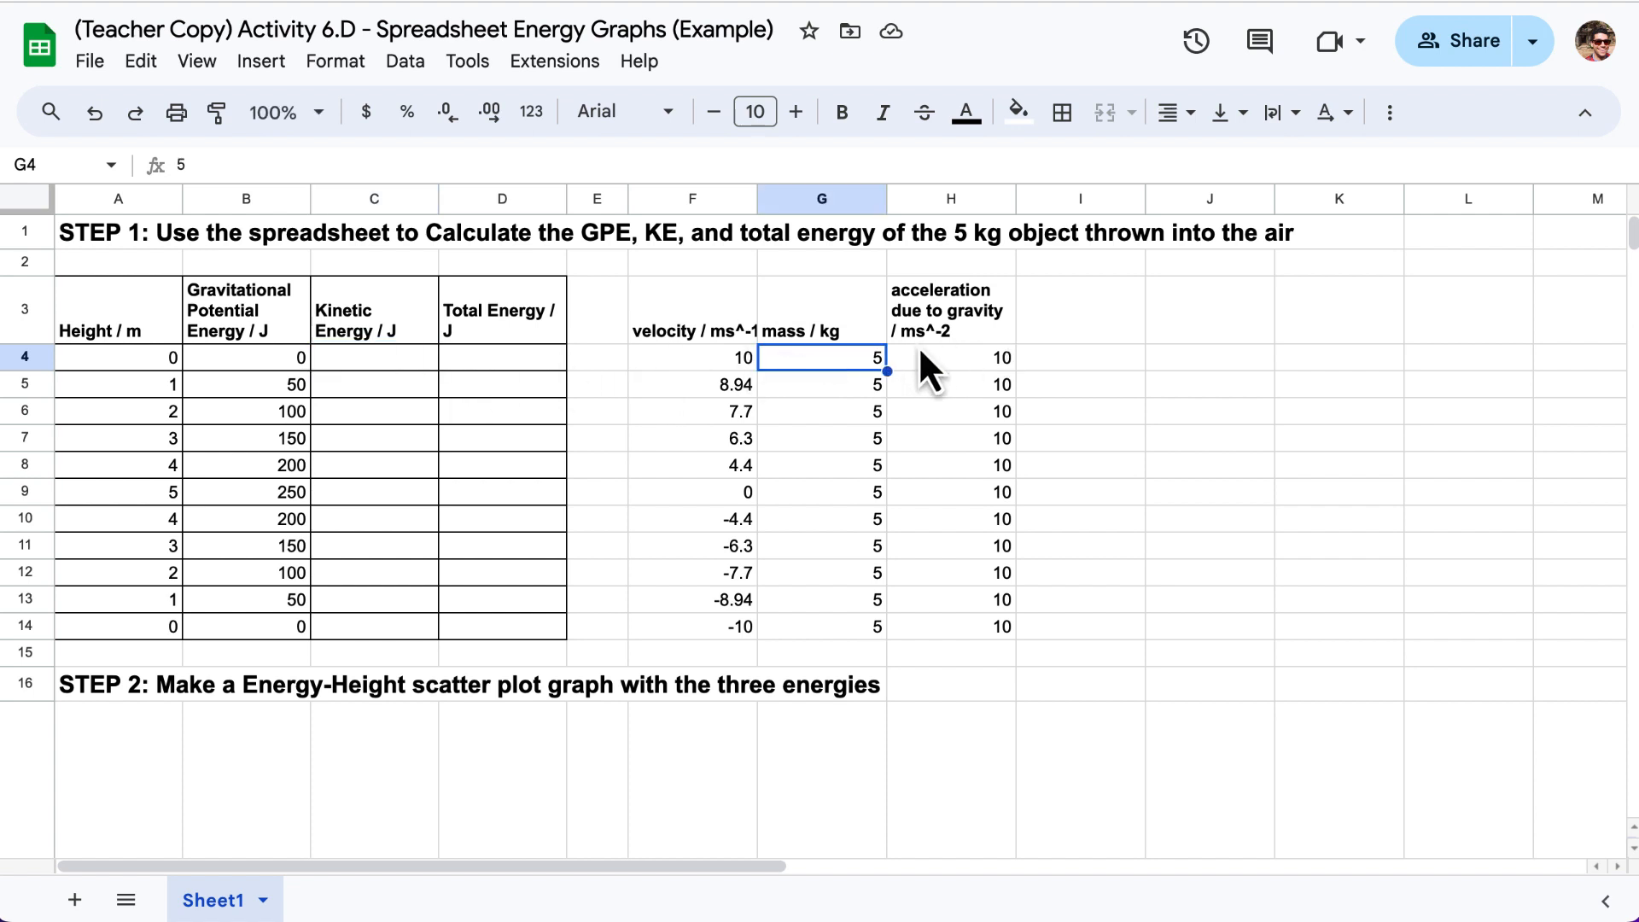
left_click(927, 357)
left_click(149, 368)
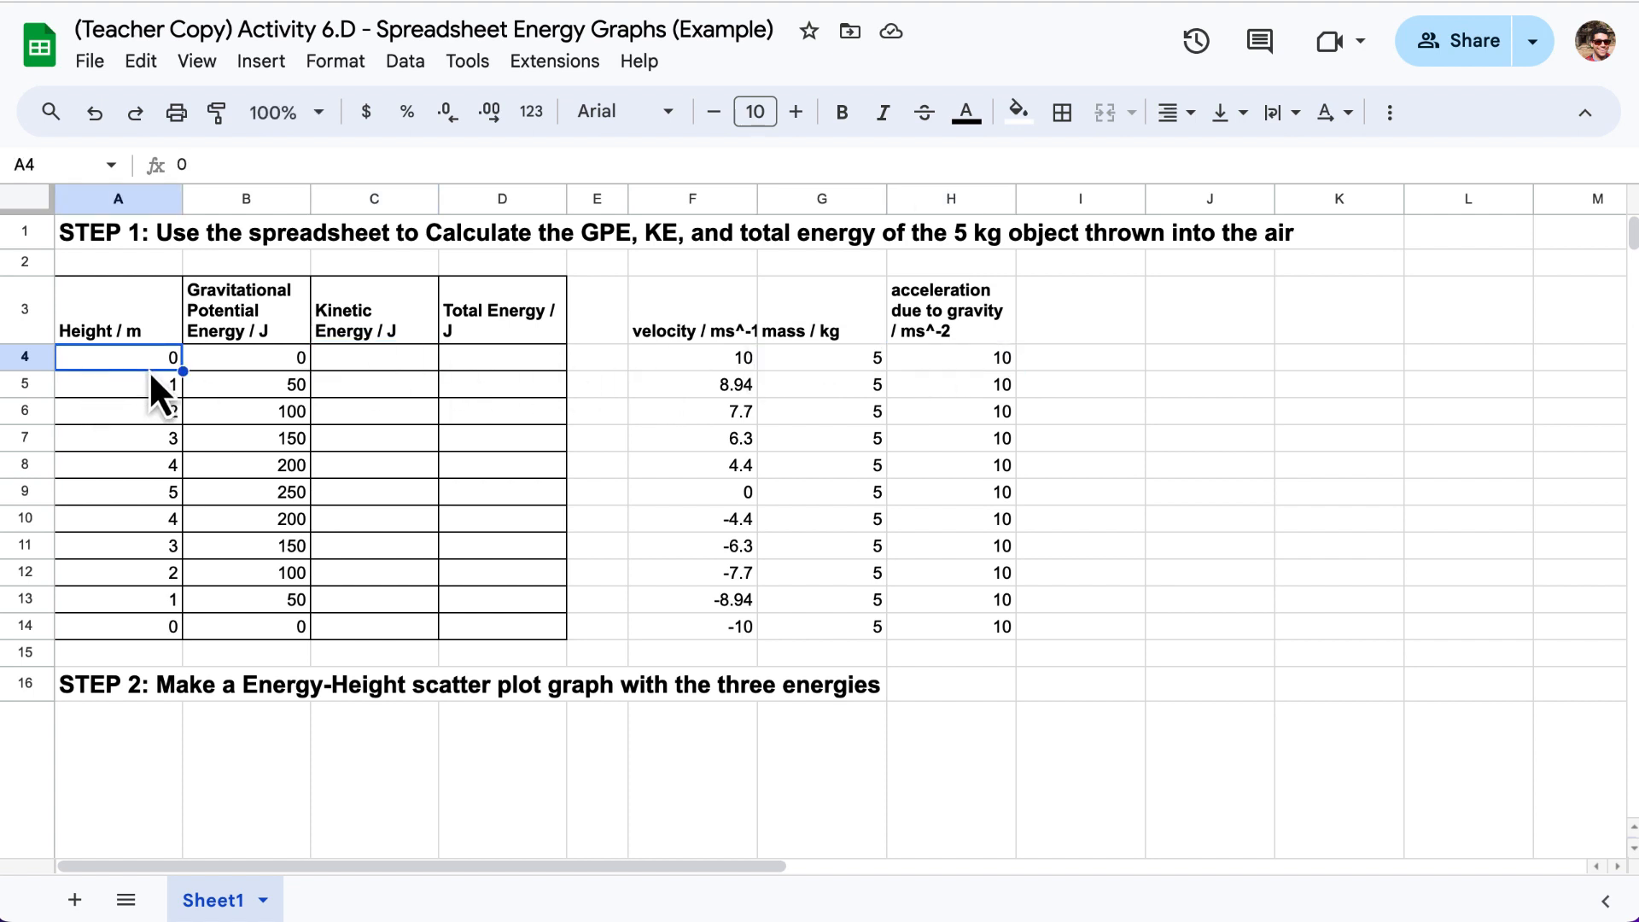
left_click(854, 363)
left_click(715, 363)
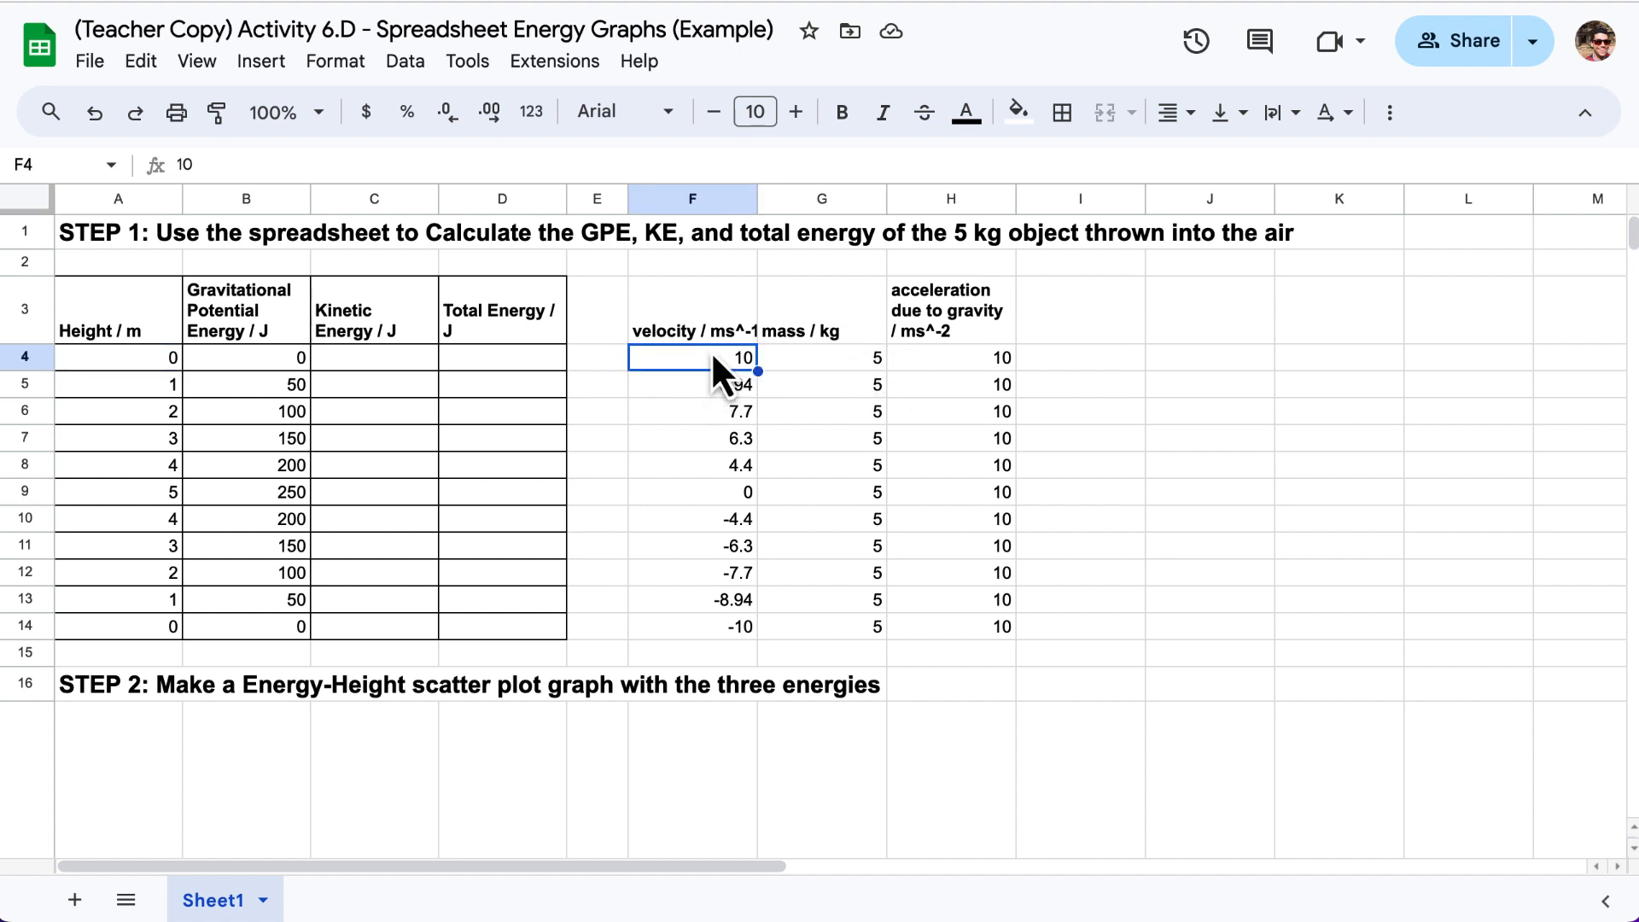
Enter the kinetic energy formula =0.5*G4*F4^2 in cell C4 and reject the suggested autofill for the cells below
double_click(403, 359)
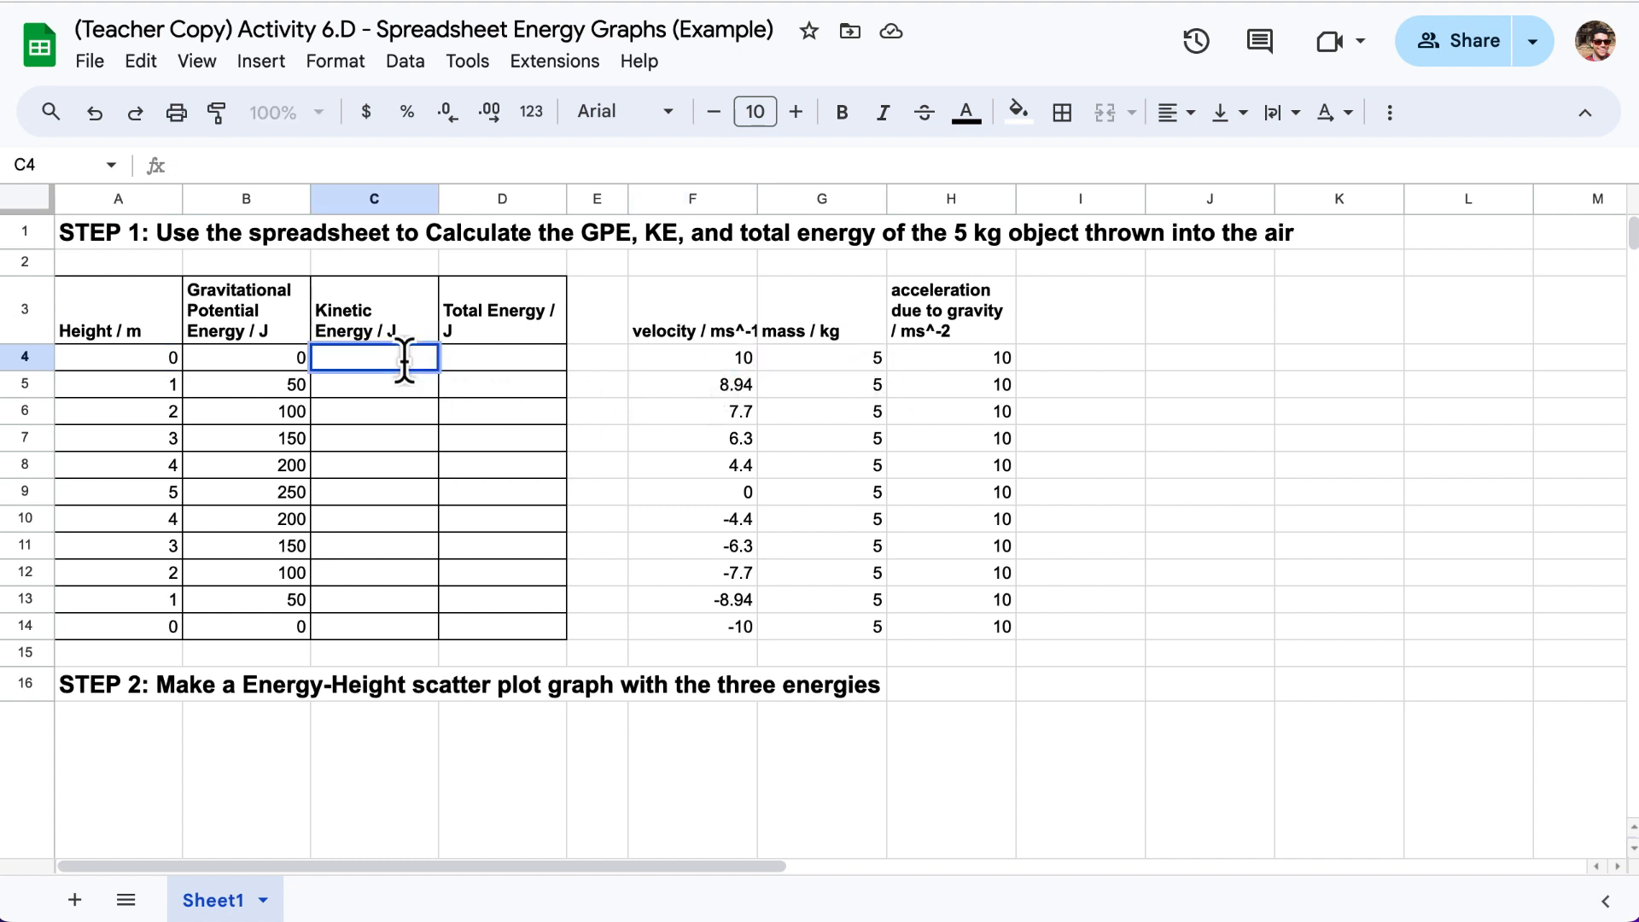
type("=0.5")
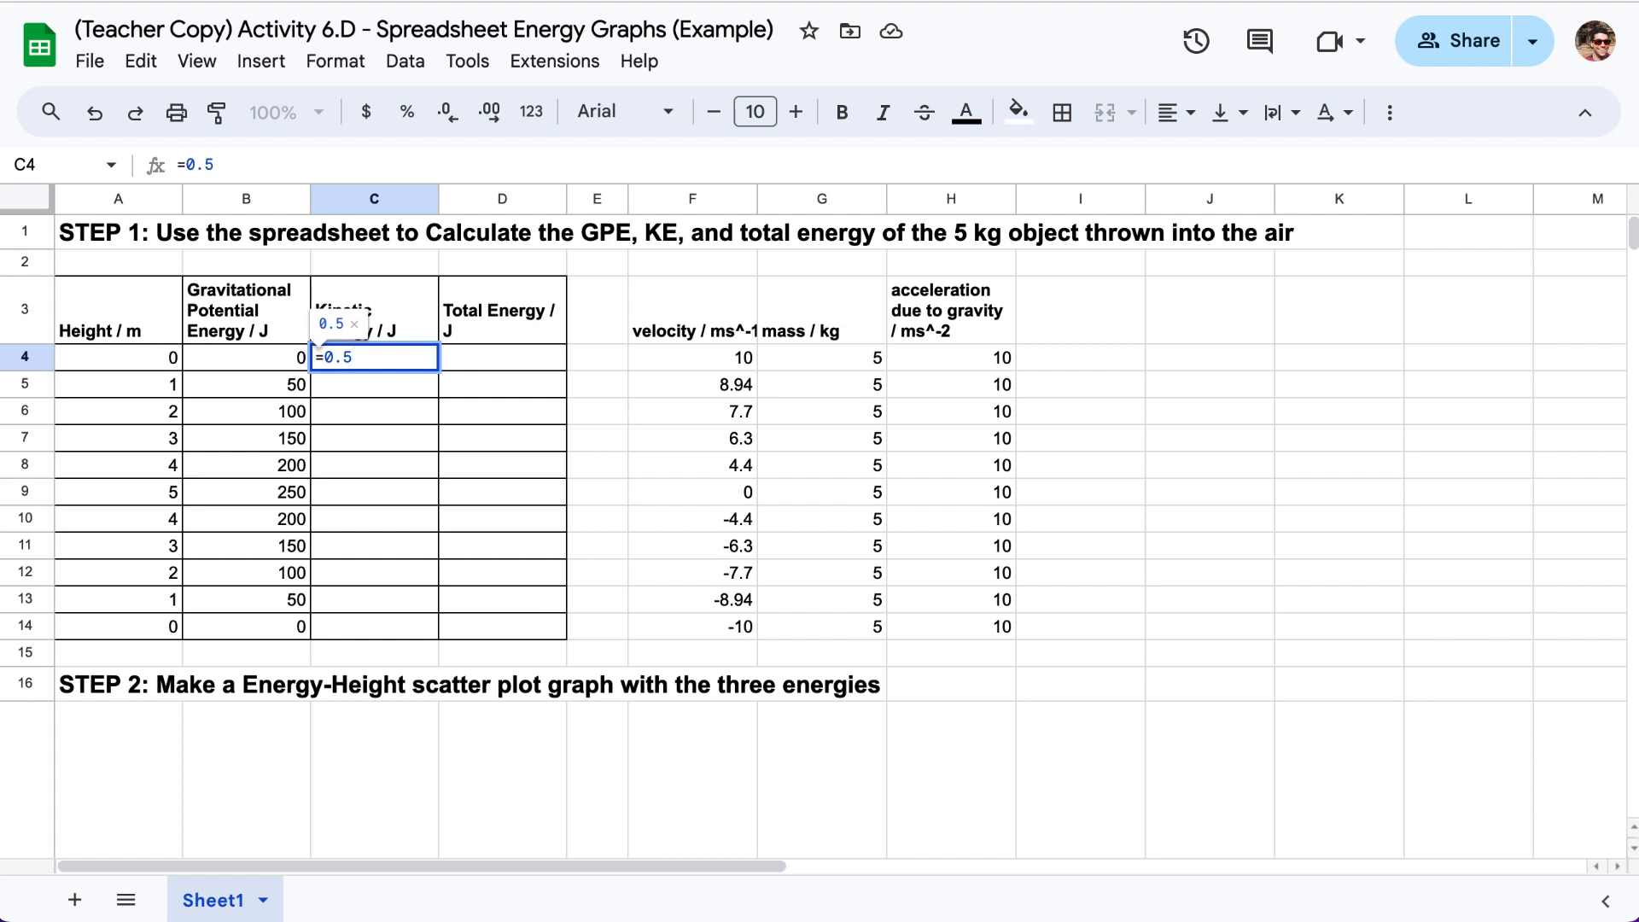
type("*")
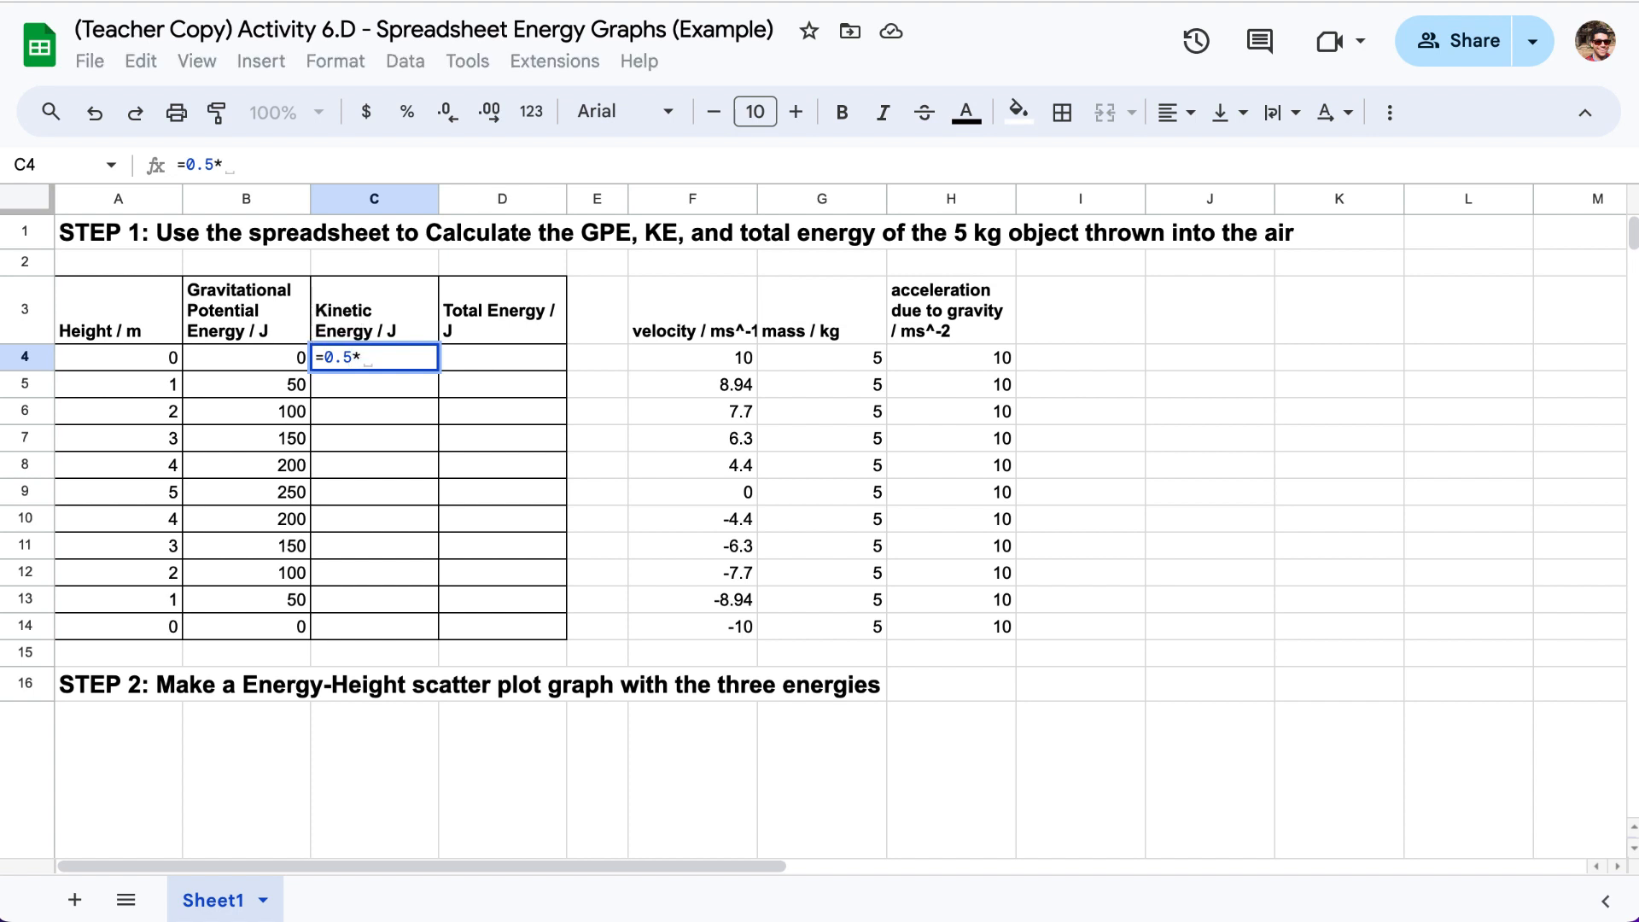
left_click(772, 356)
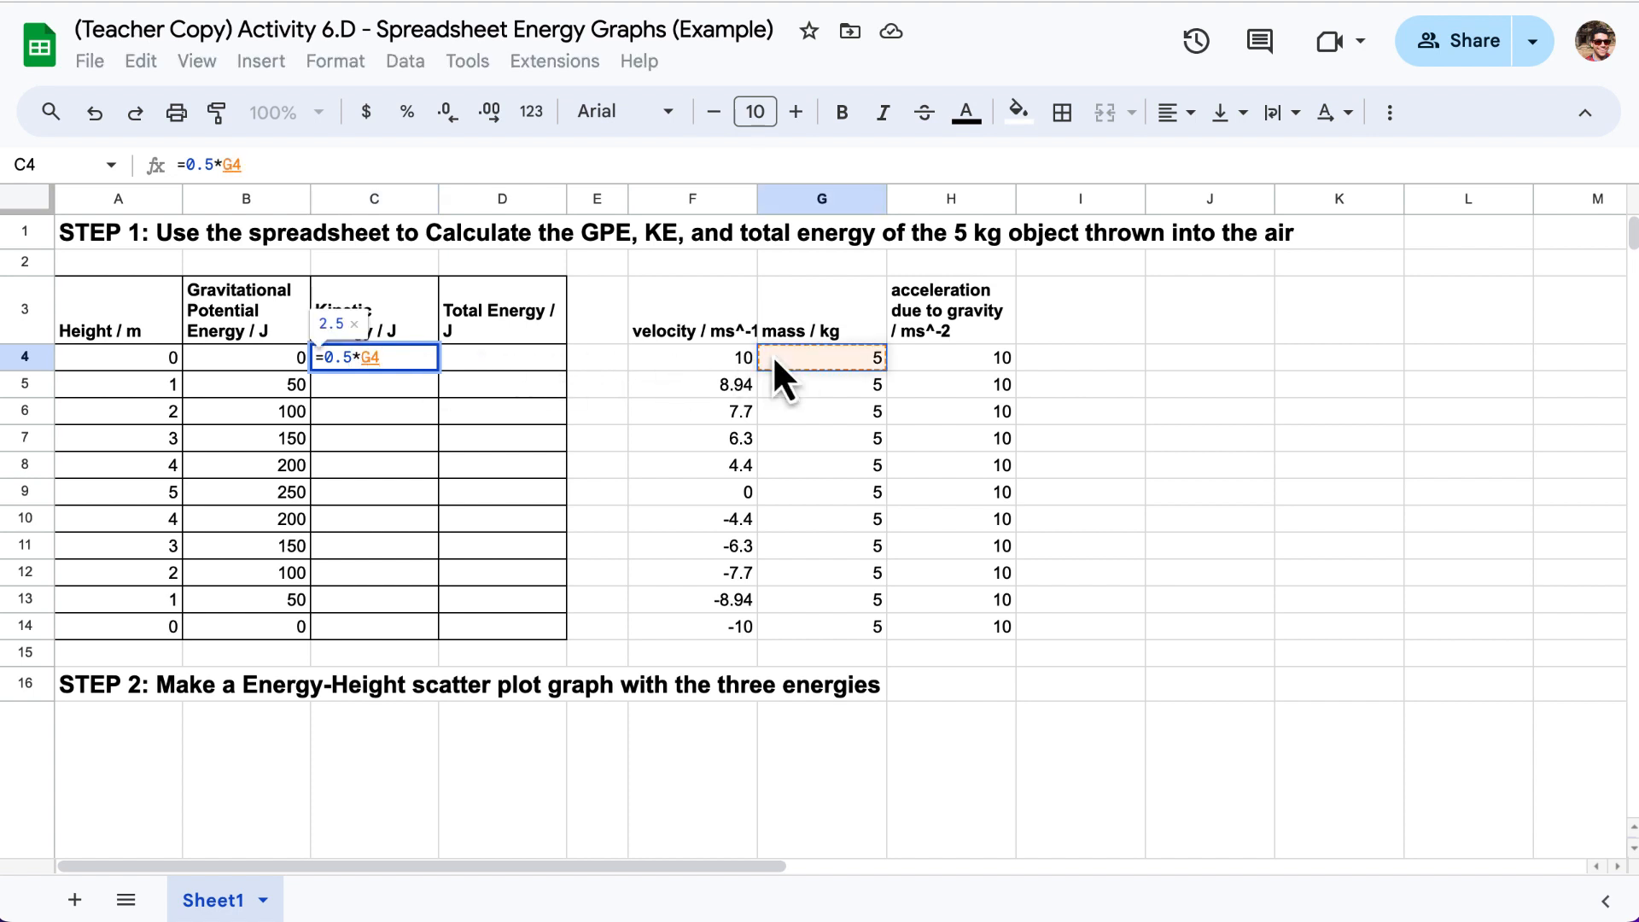
type("*")
left_click(702, 366)
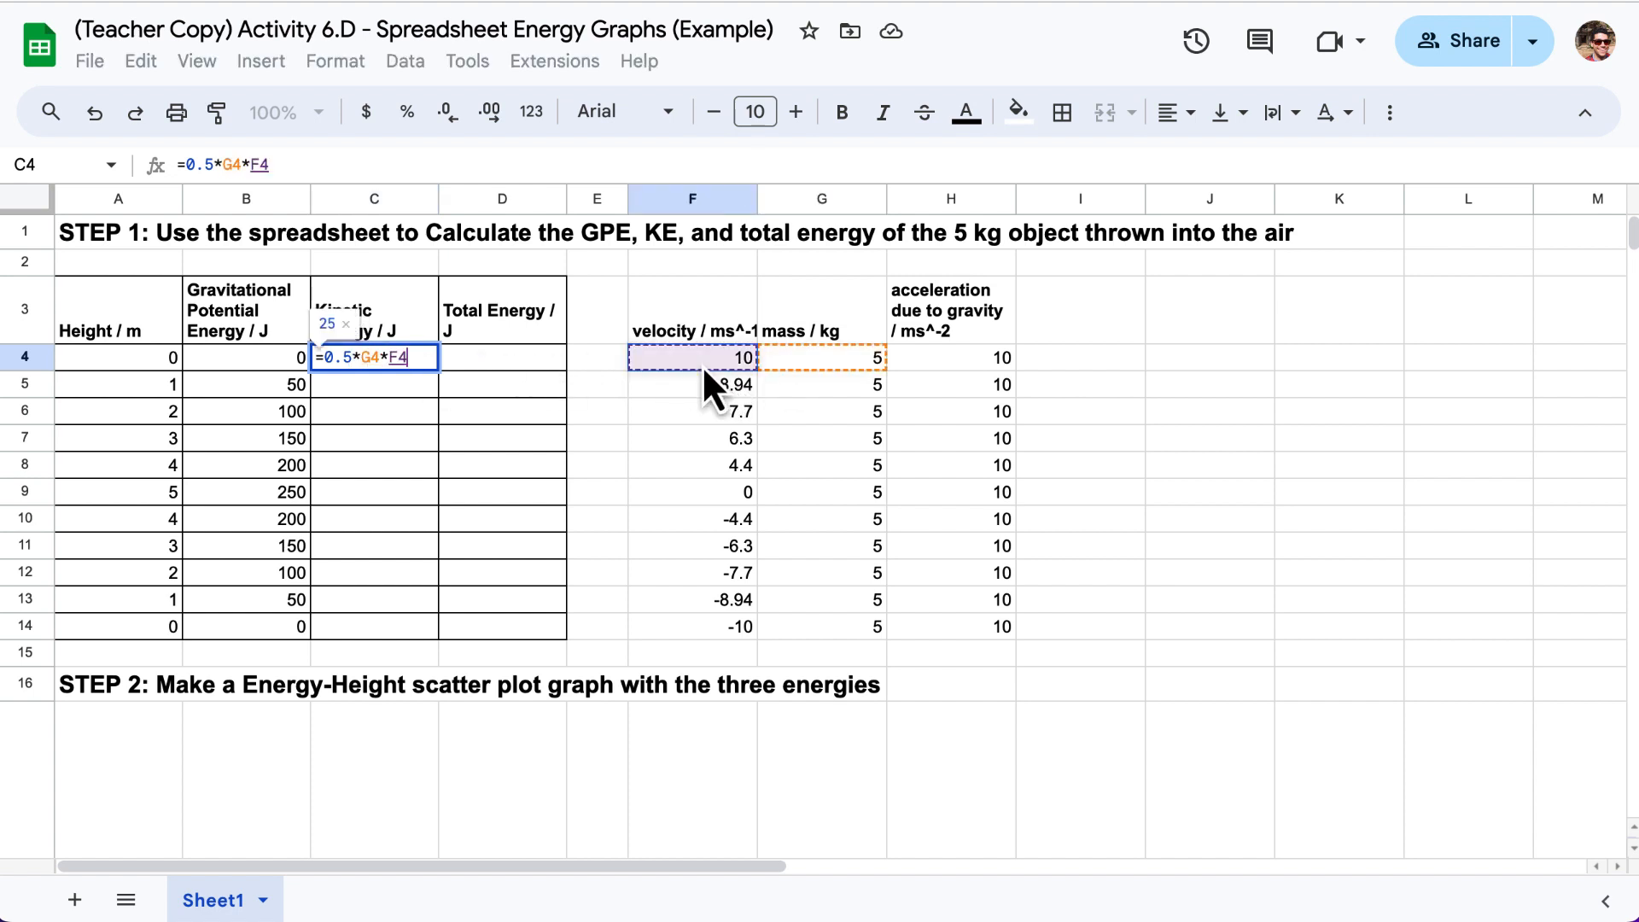
type("^")
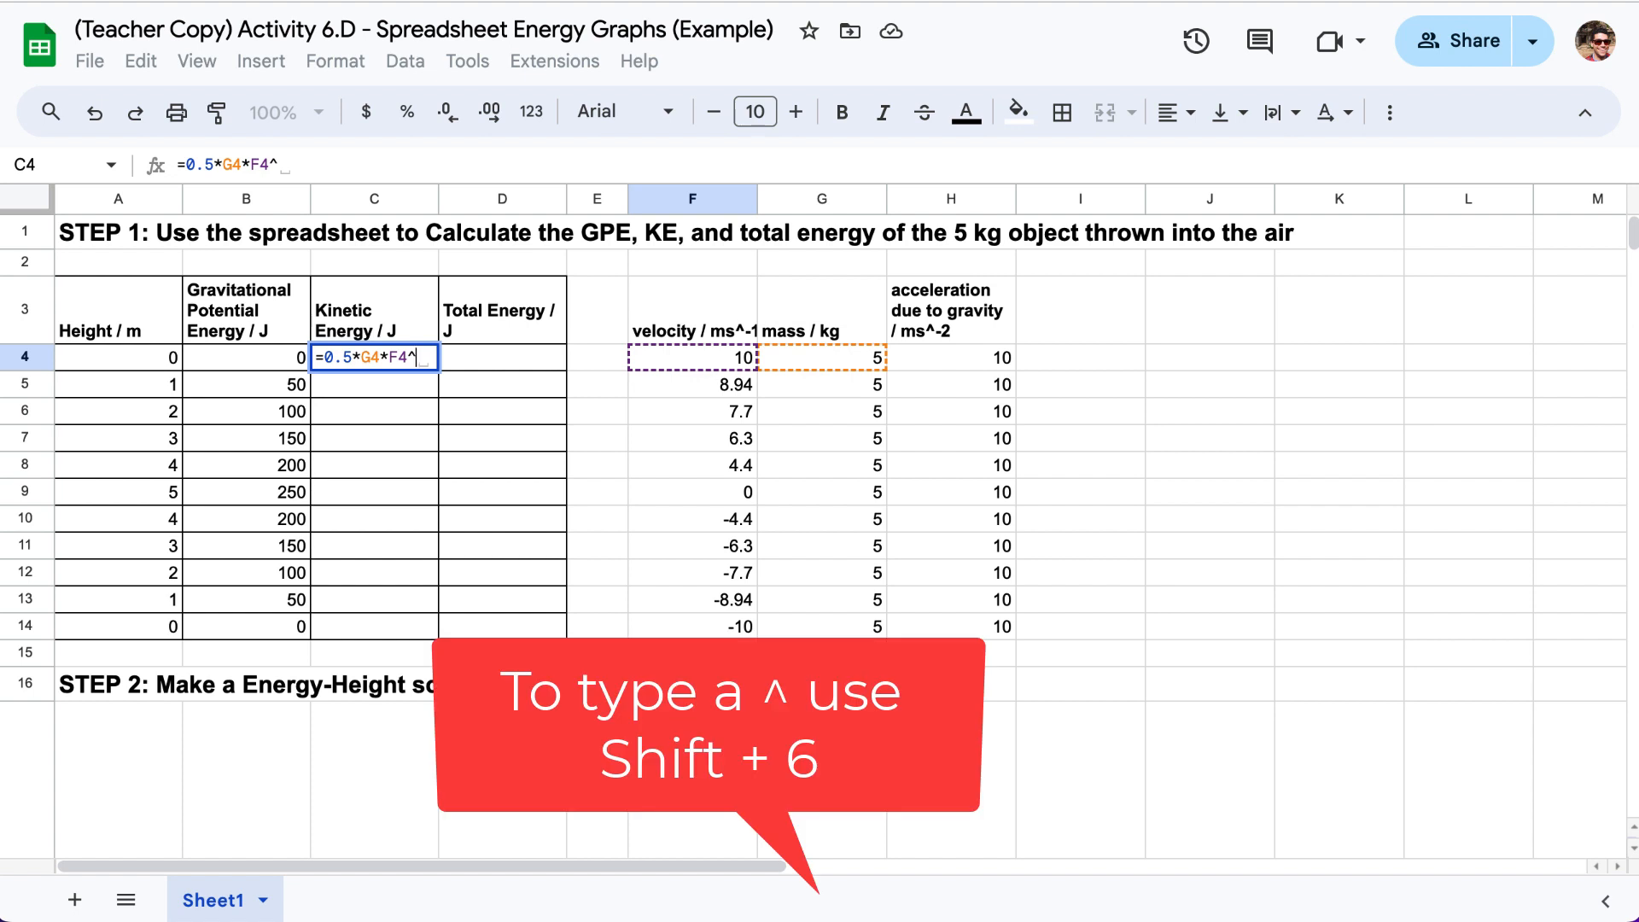
type("2")
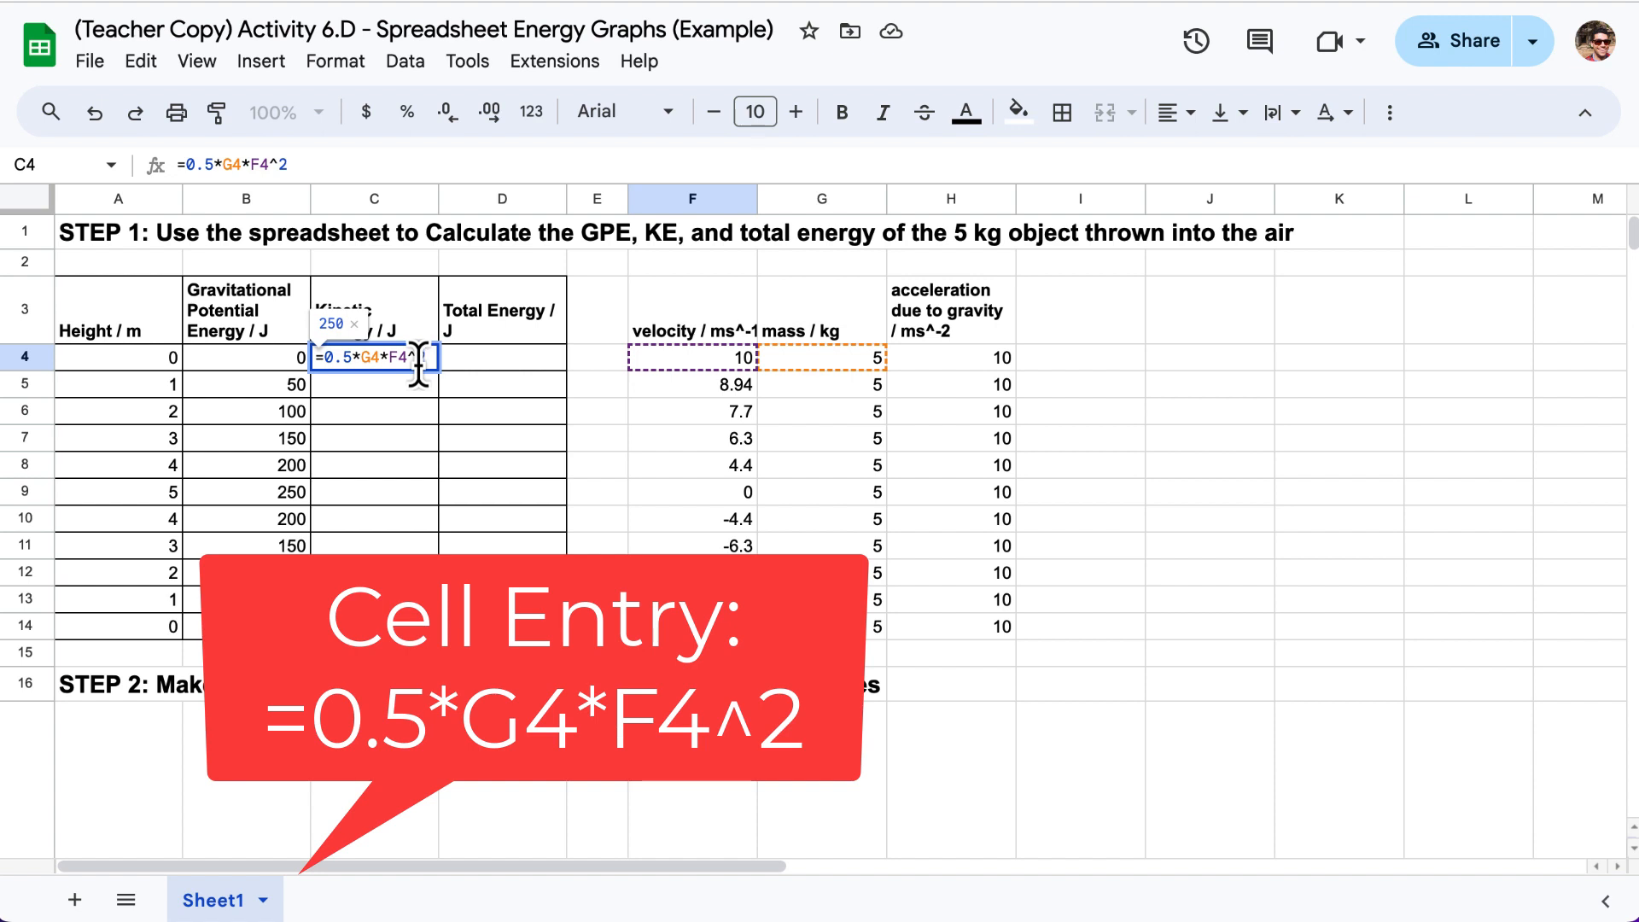
key("Return")
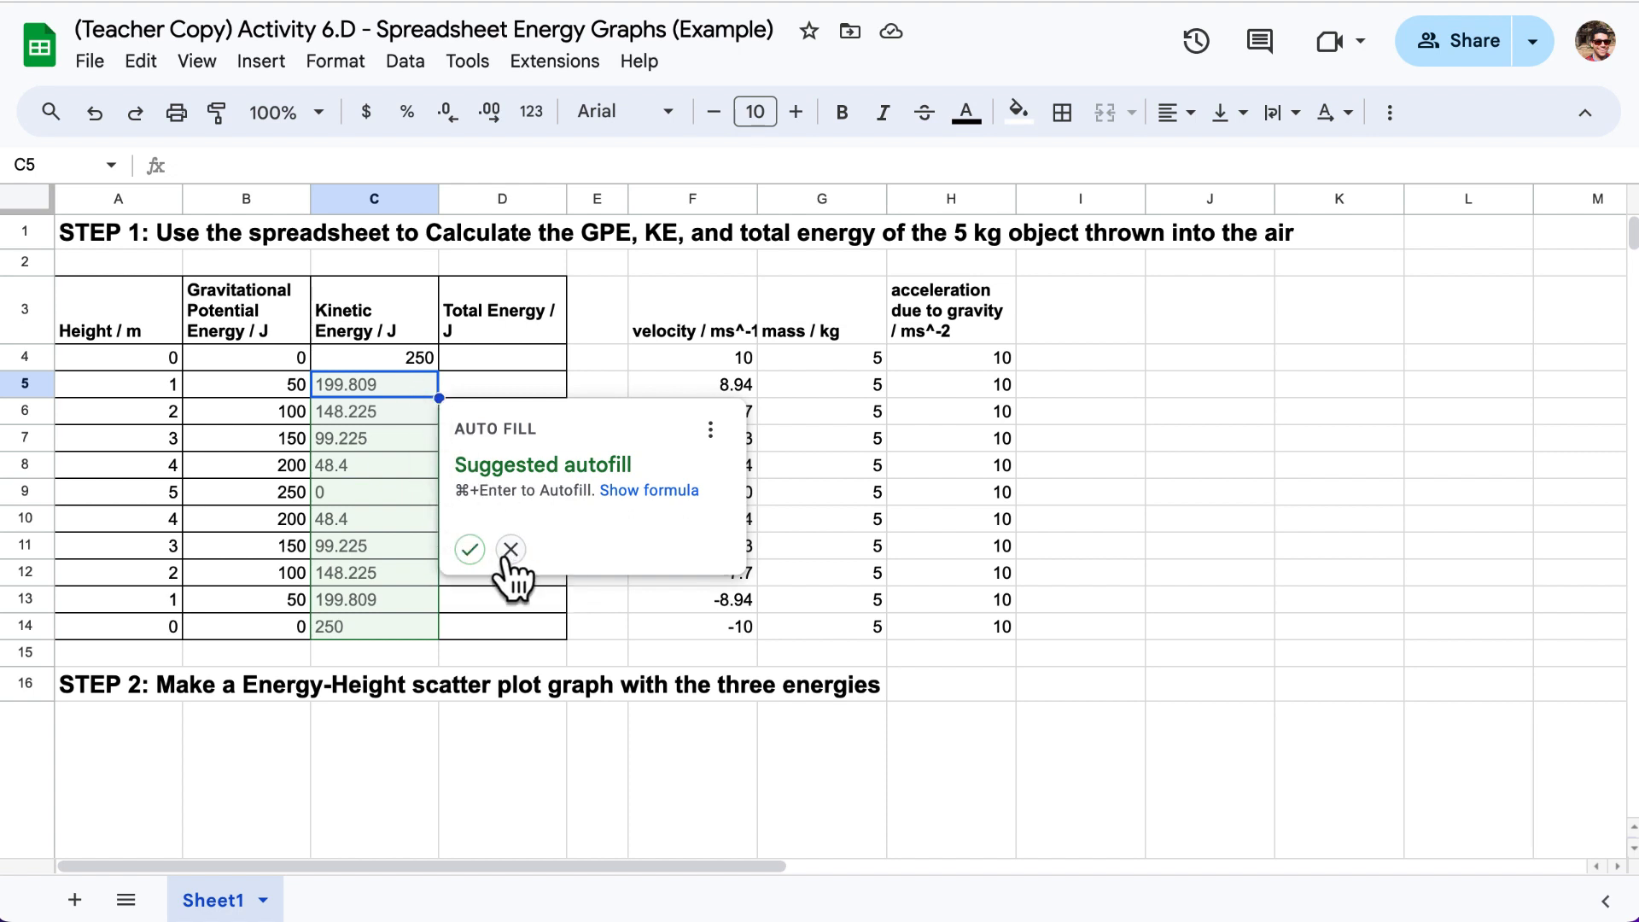
left_click(511, 549)
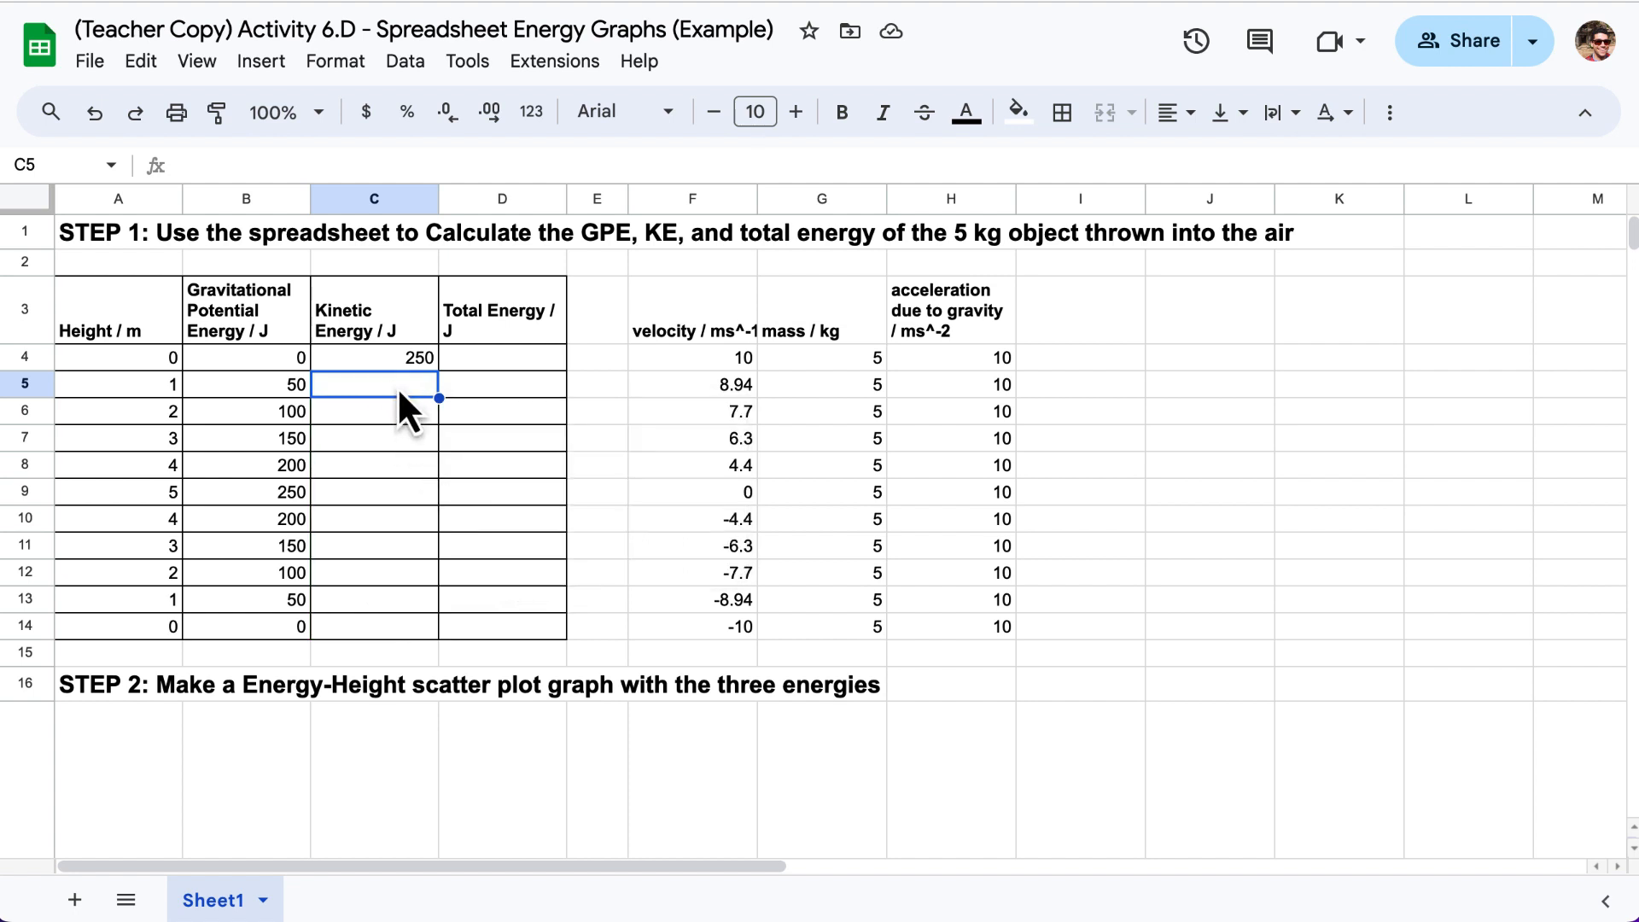
Enter the kinetic energy formula =0.5*G5*F5^2 in cell C5
type("=")
type("0.5*")
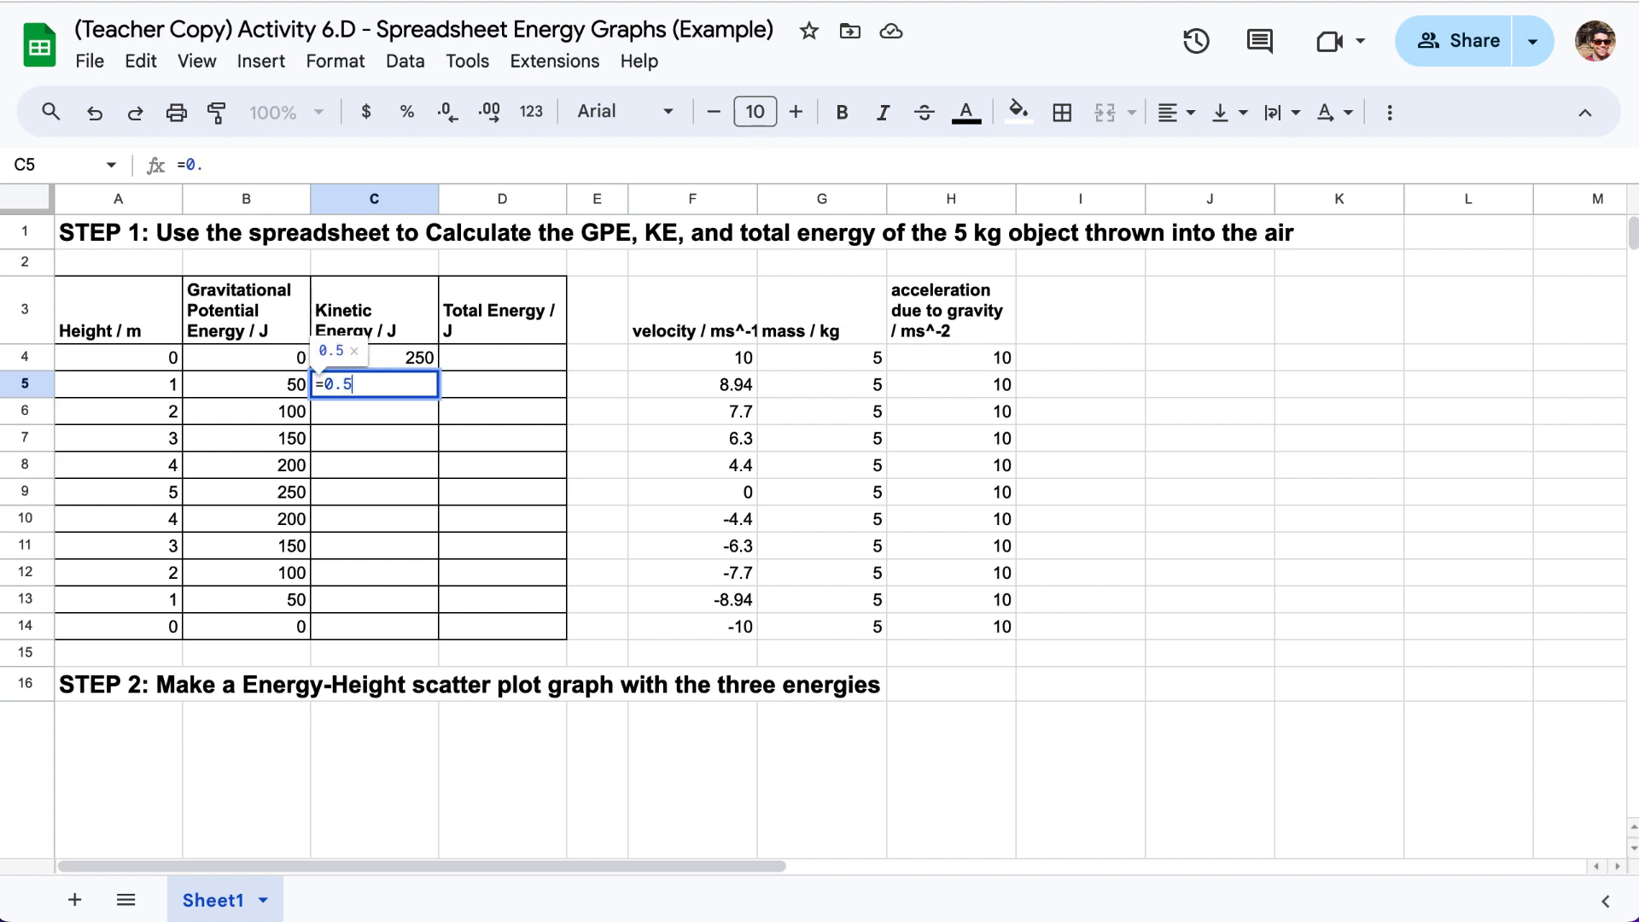
left_click(789, 381)
type("*")
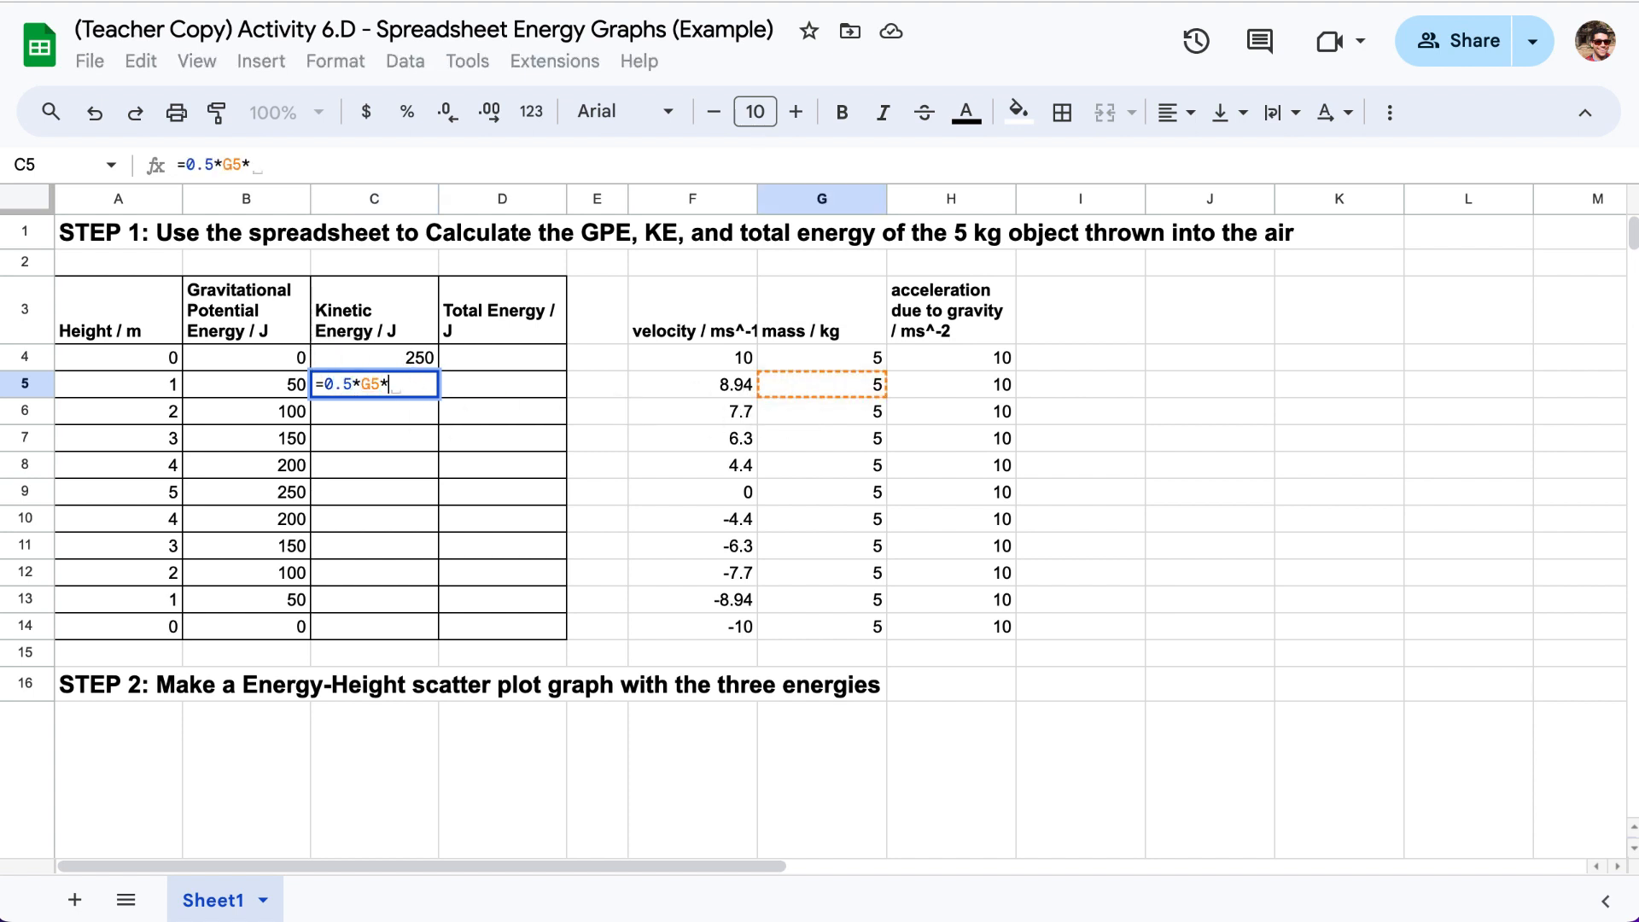
left_click(732, 389)
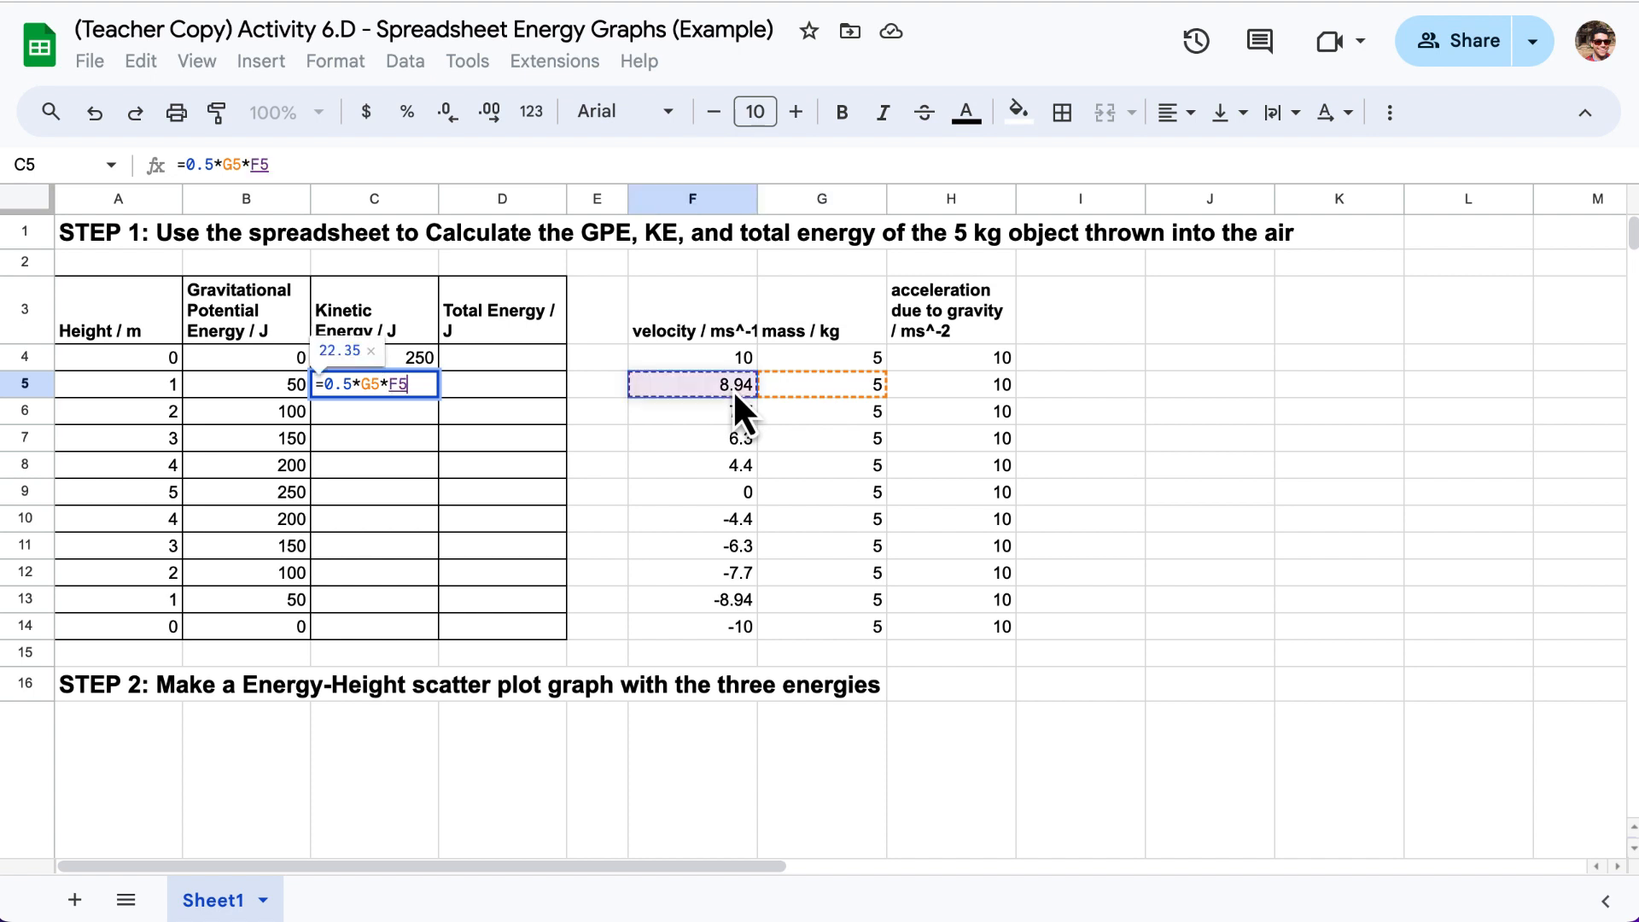
type("^")
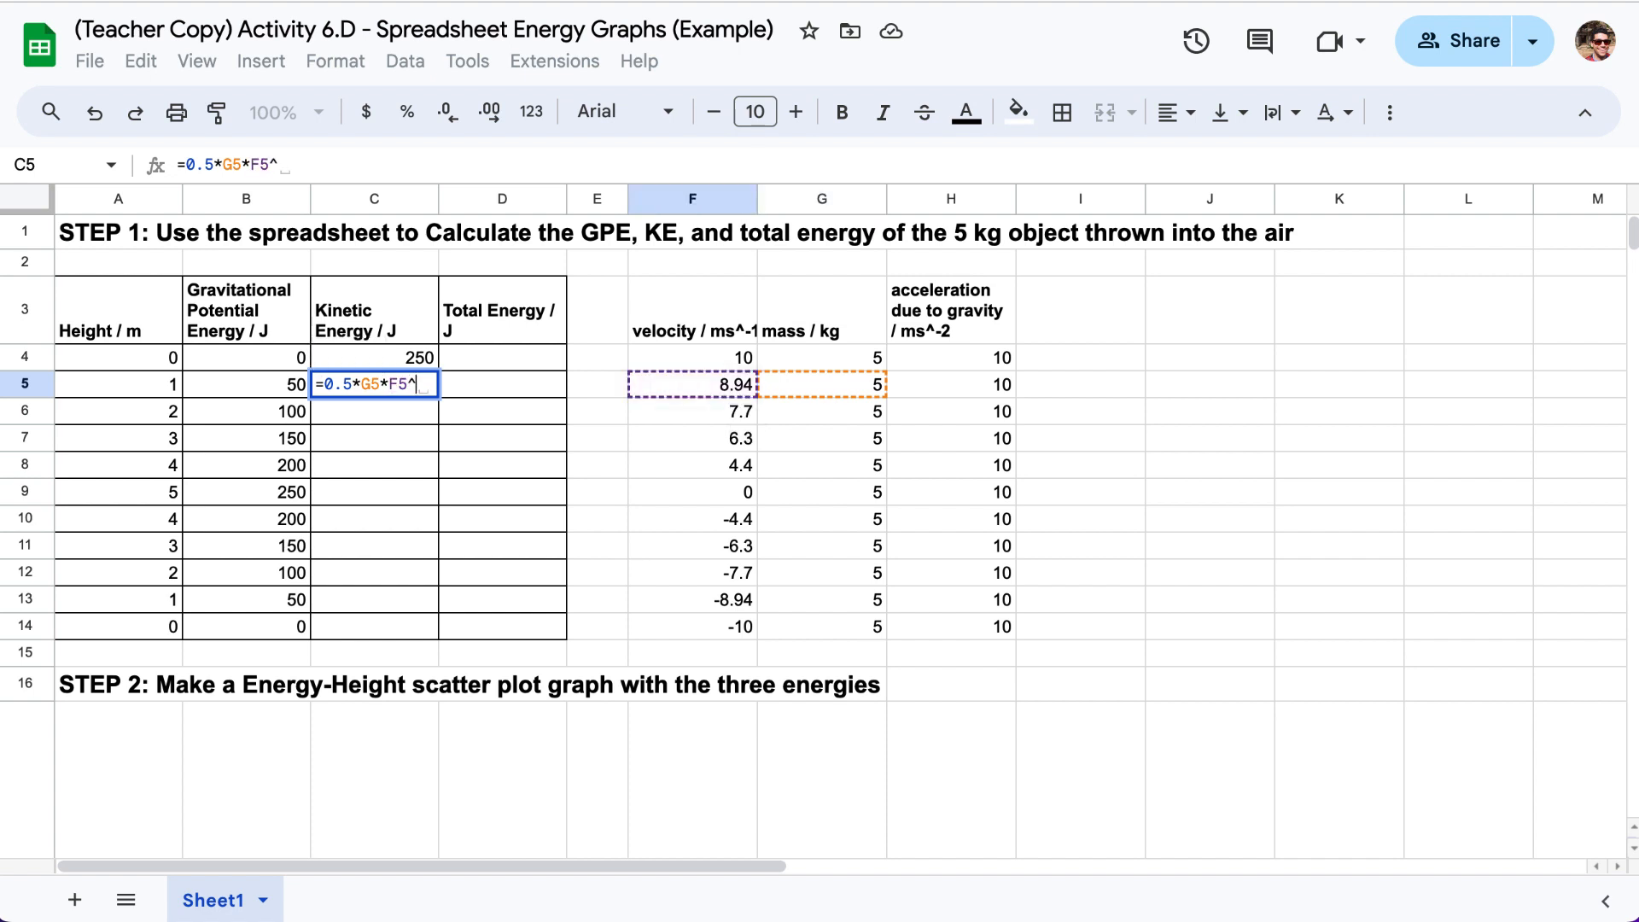
type("2")
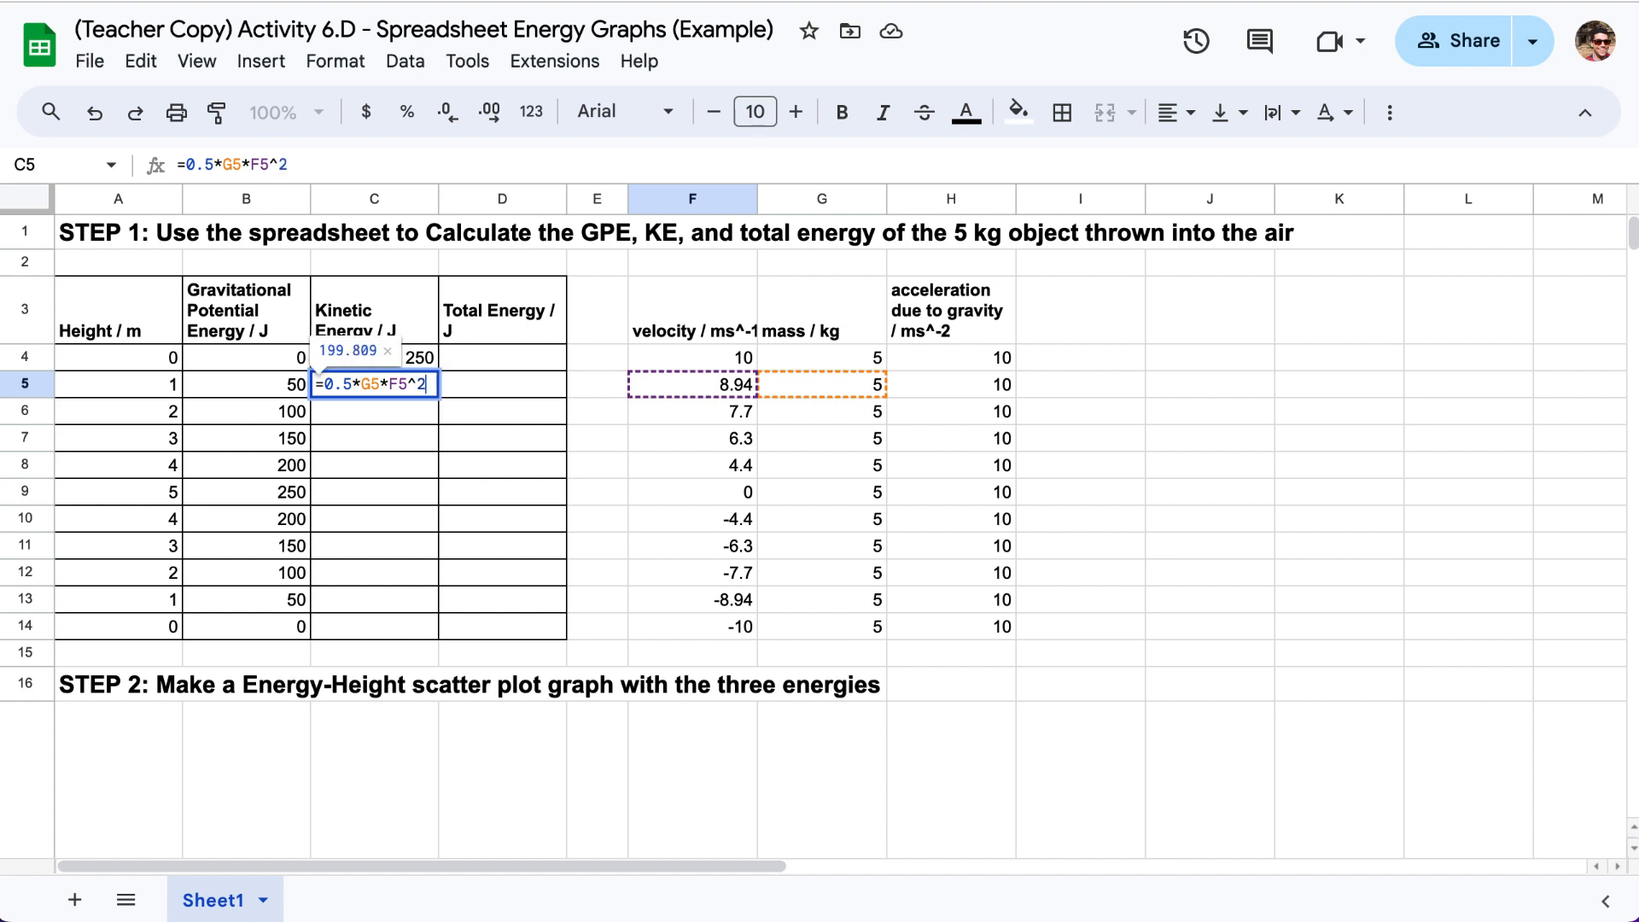
double_click(388, 385)
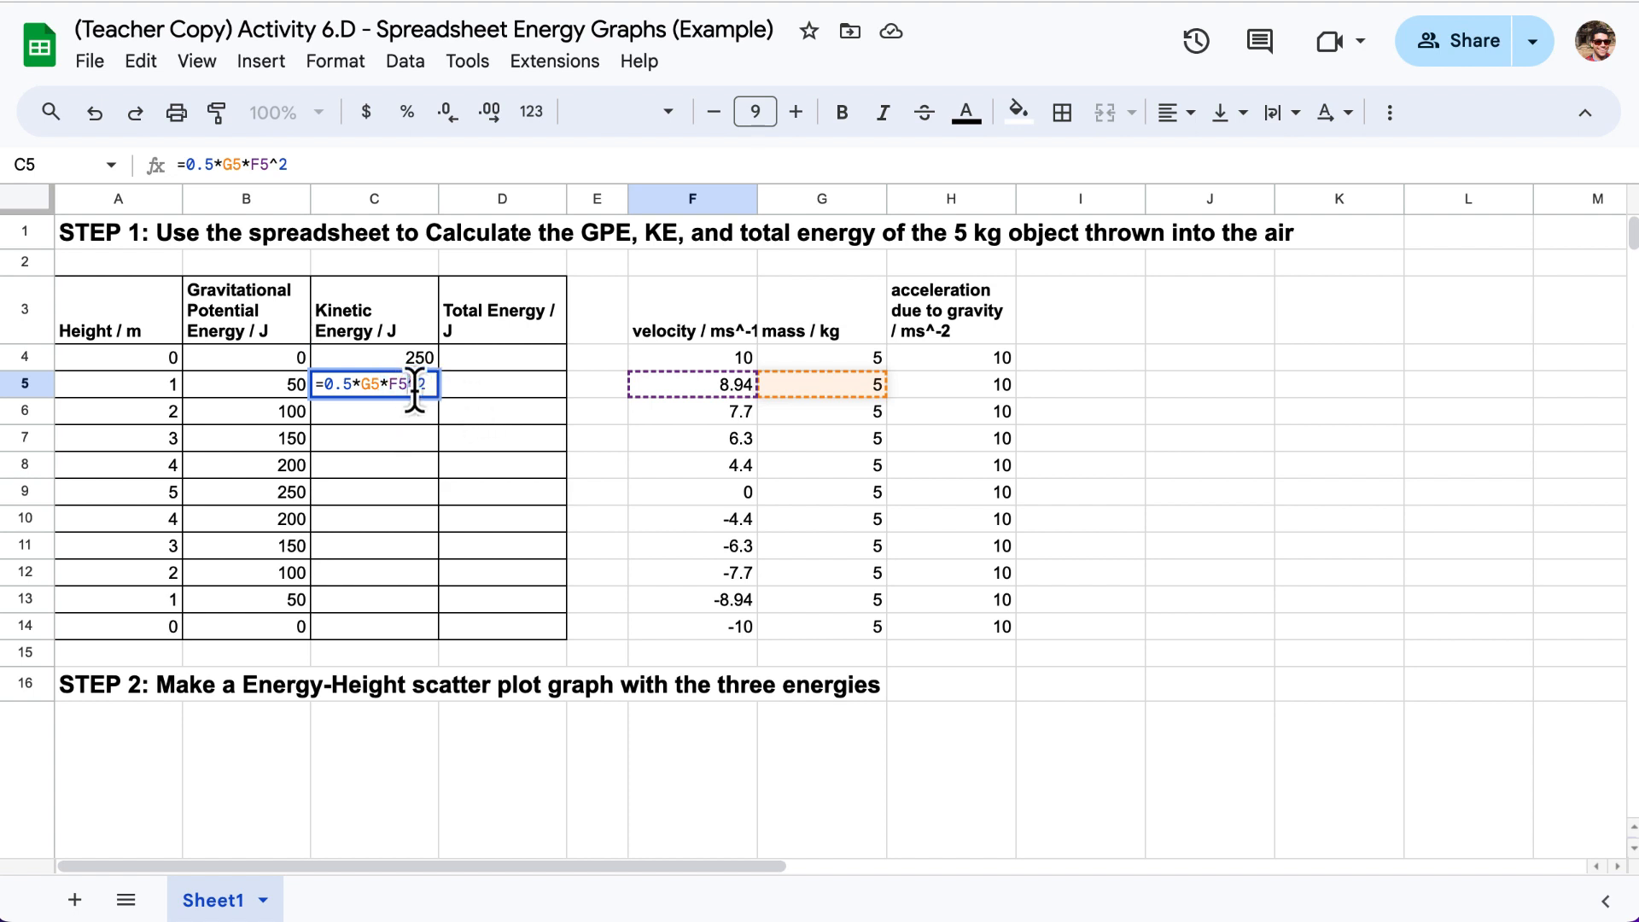
left_click_drag(408, 386, 427, 388)
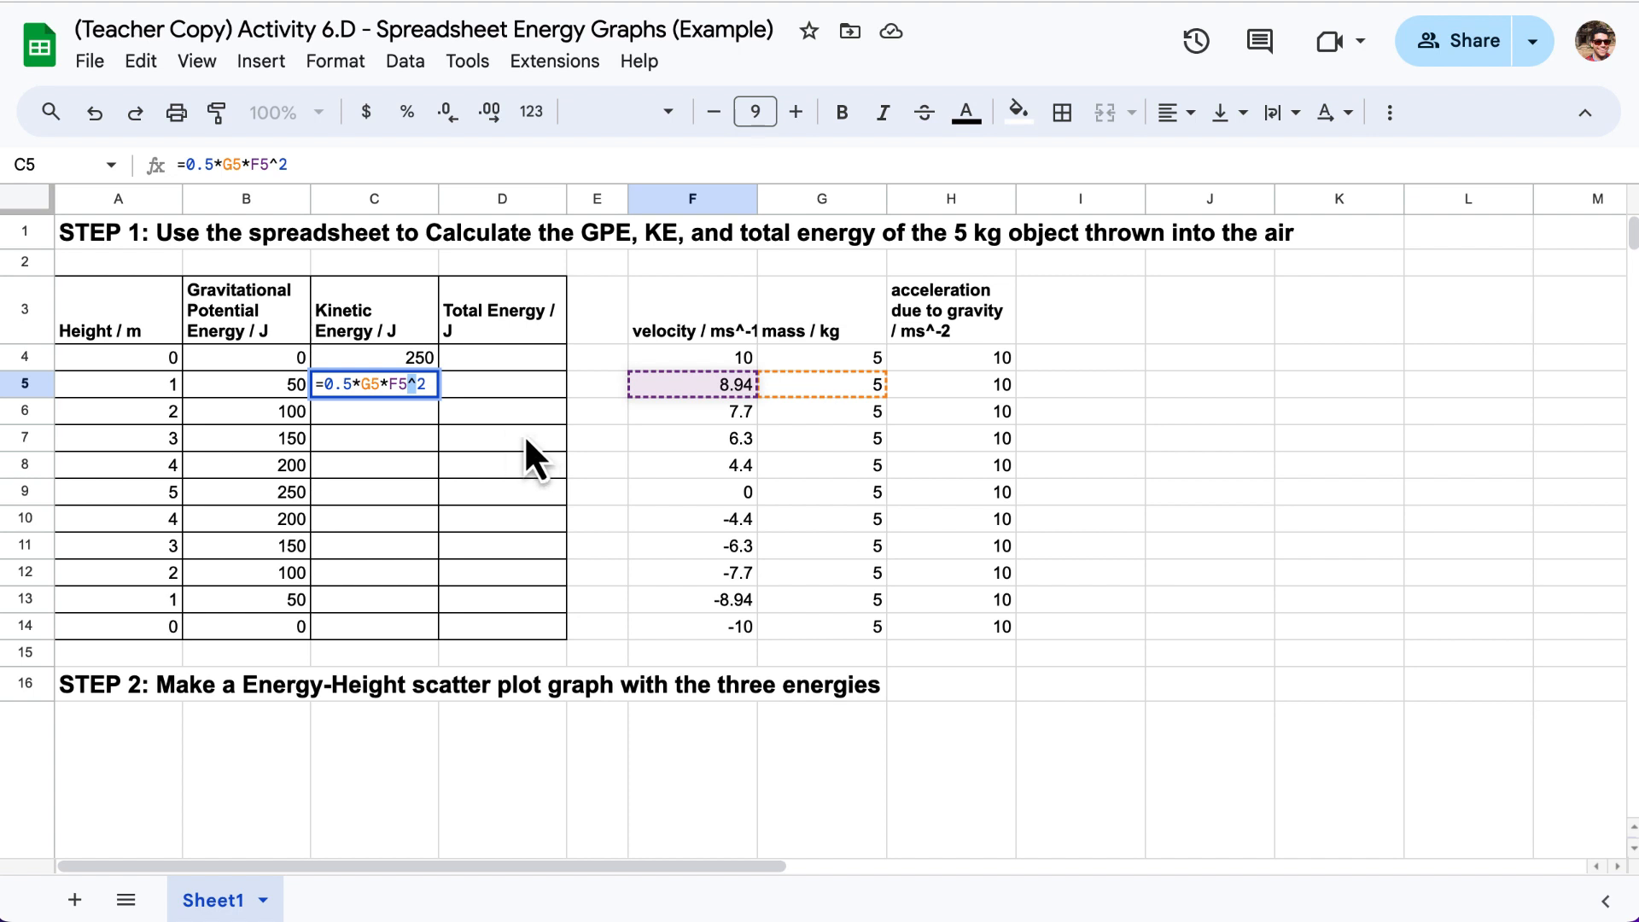
key("Return")
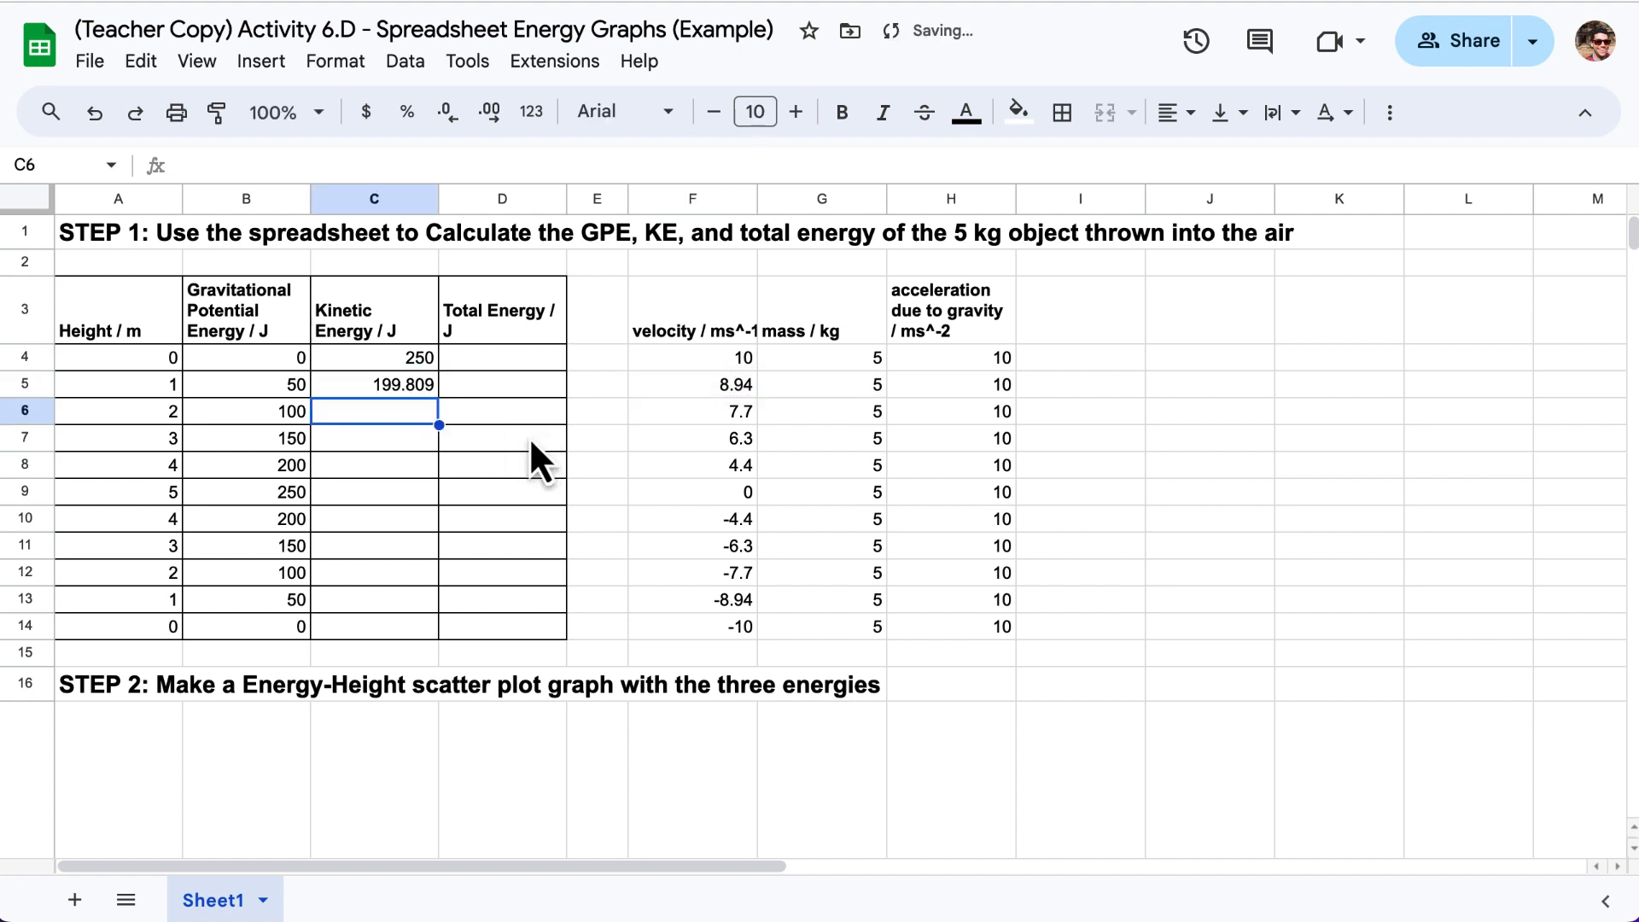
Enter the kinetic energy formula =0.5*G6*F6^2 in cell C6
type("=0.5*")
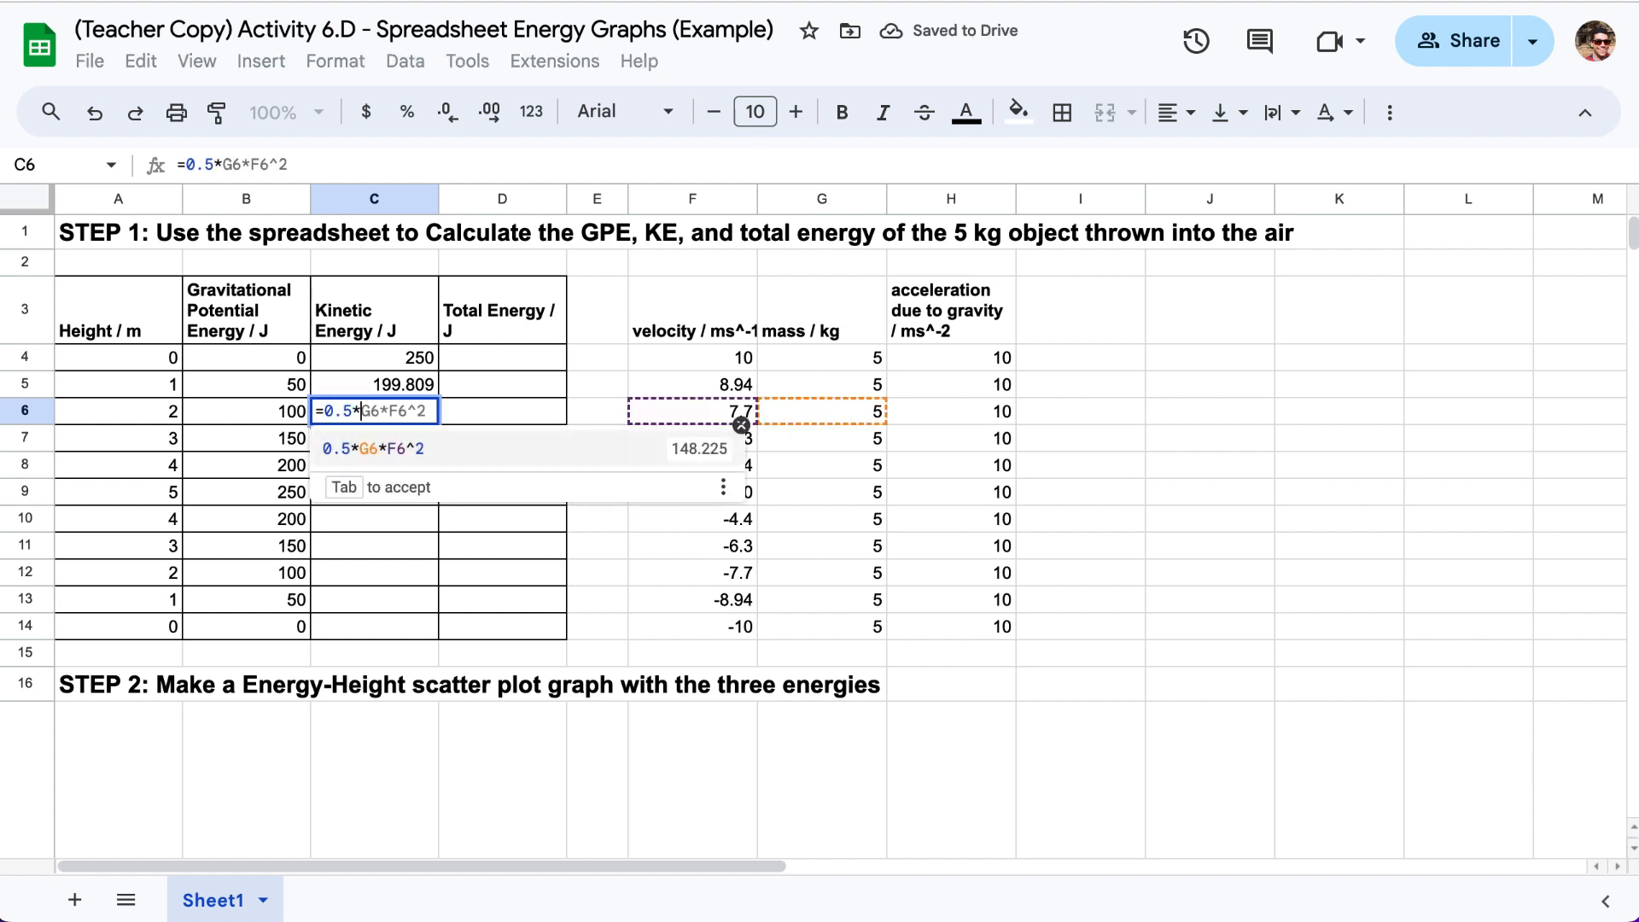
left_click(853, 417)
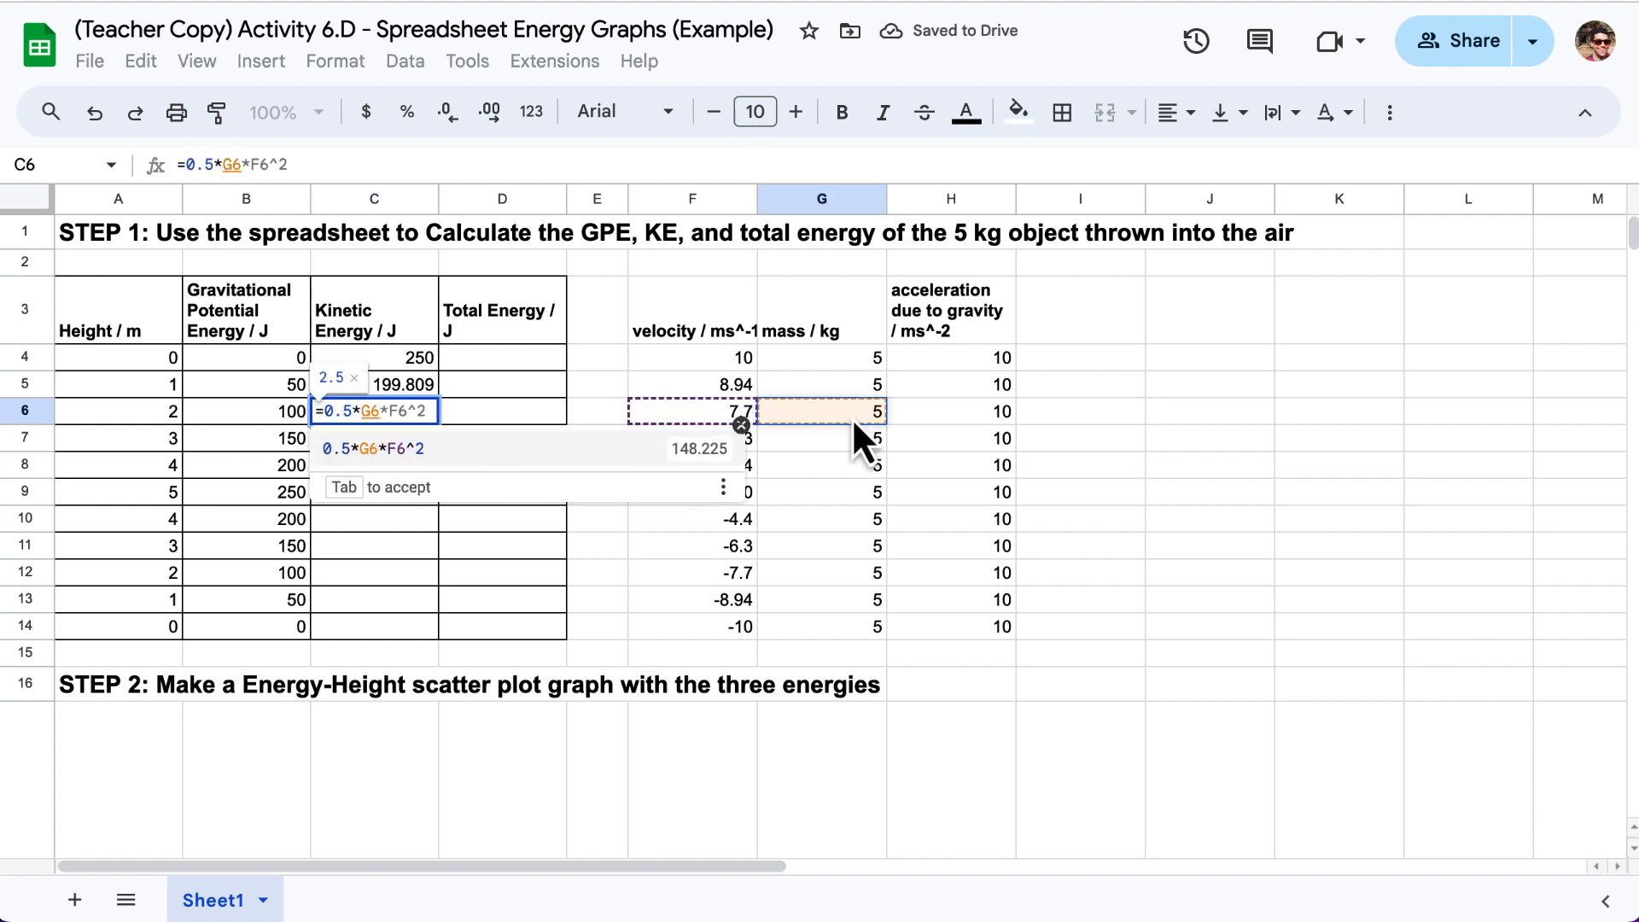
type("*")
left_click(735, 411)
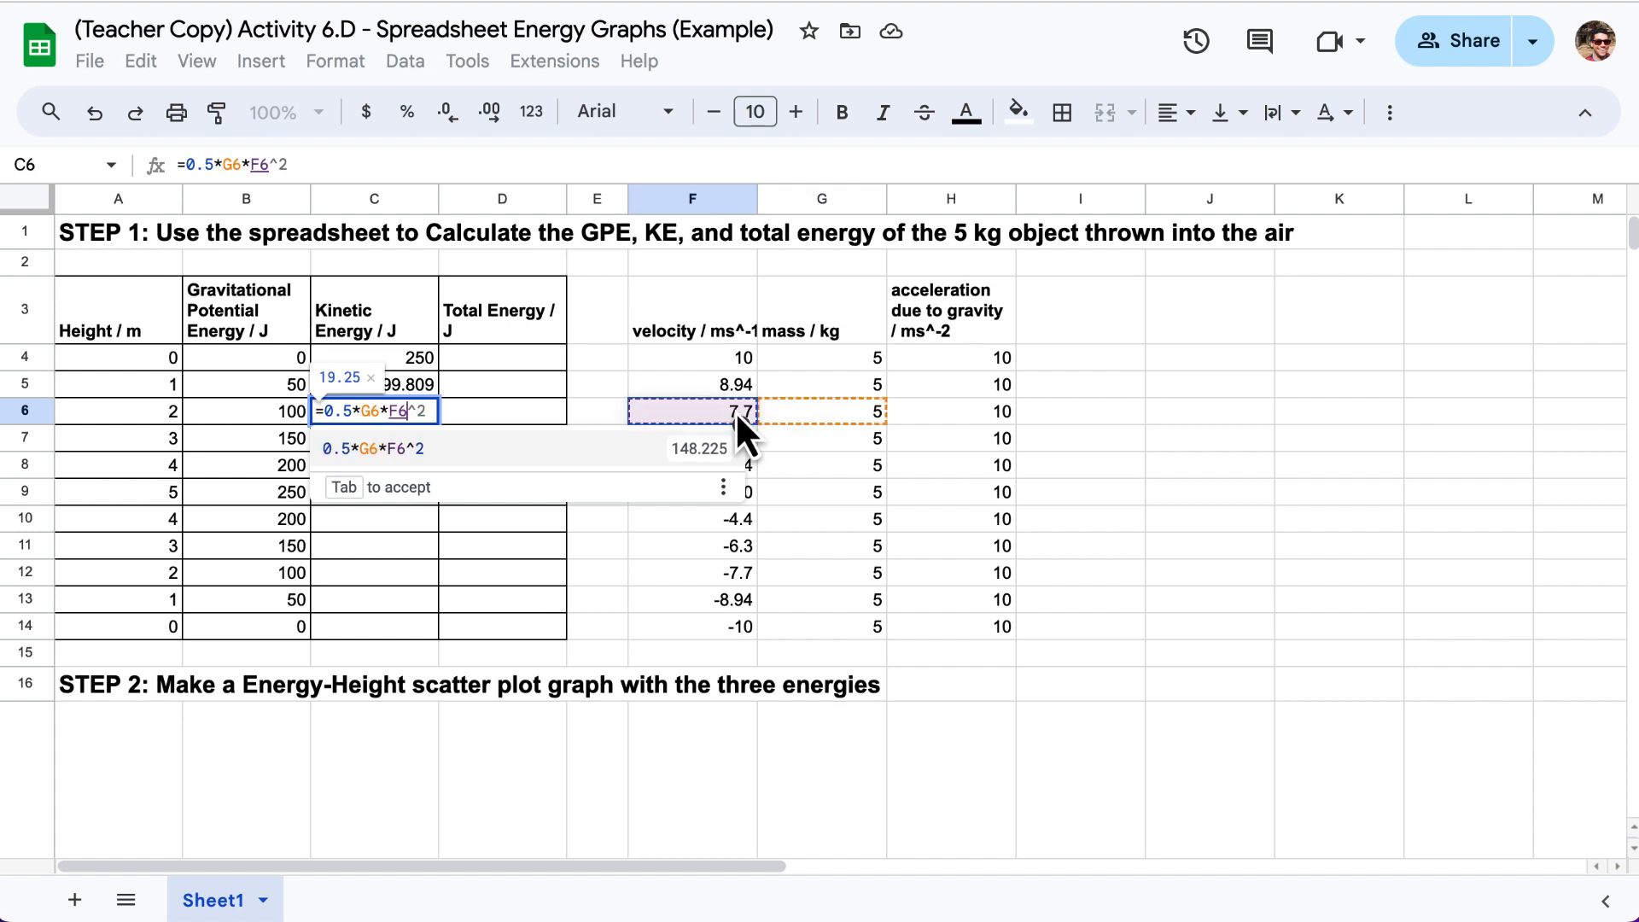
type("^2")
key("Return")
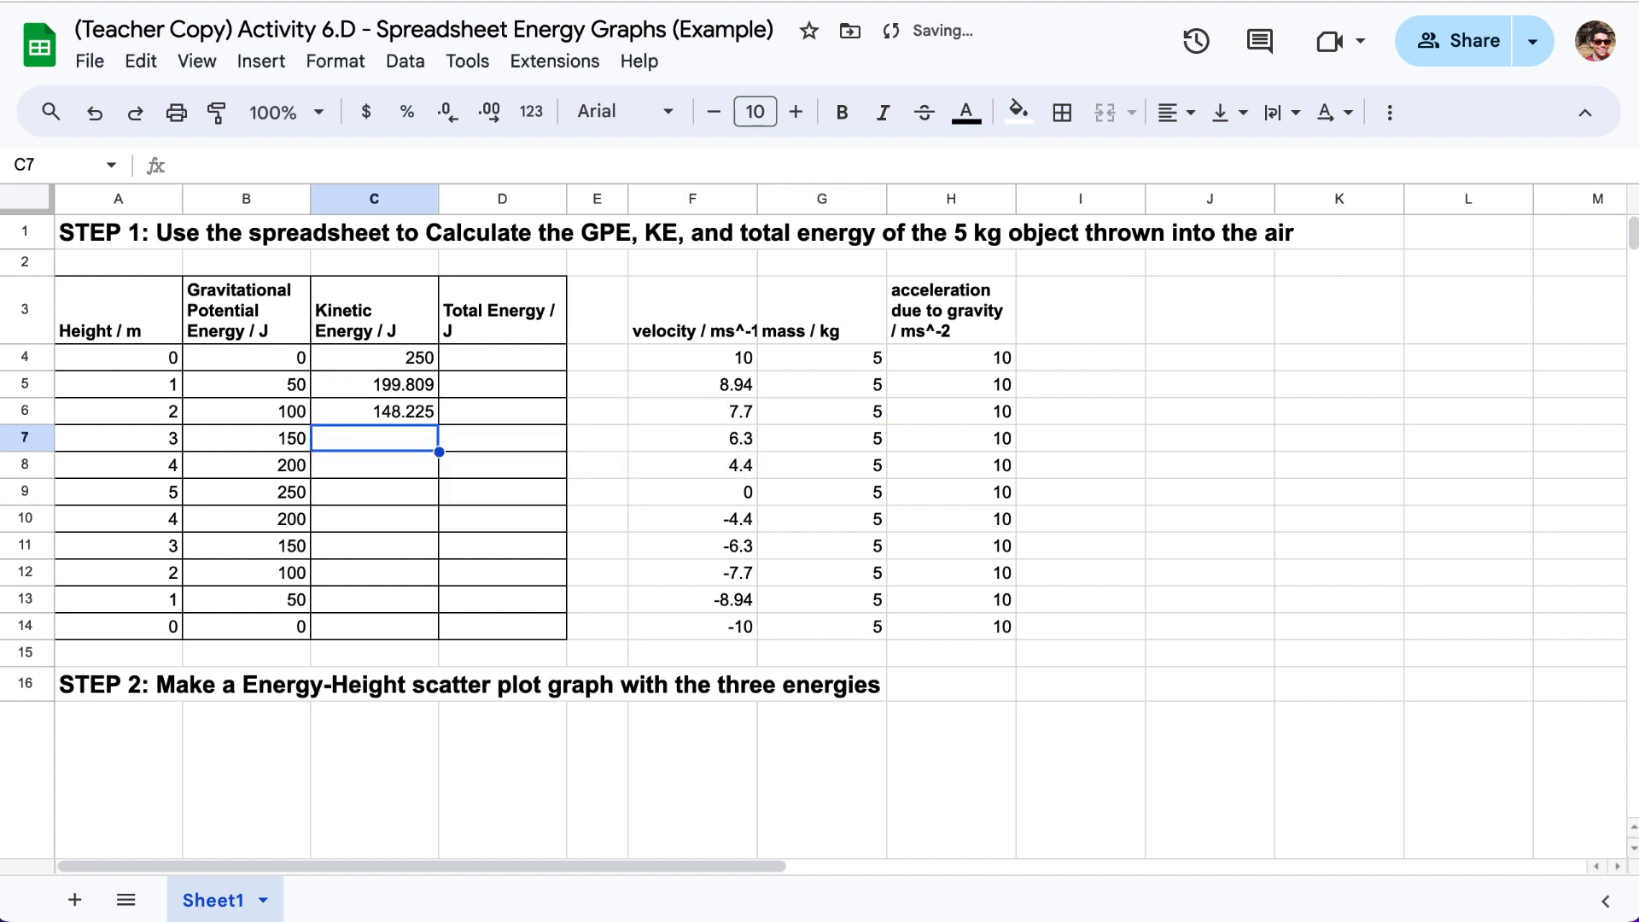
Fill the kinetic energy formulas from C4:C6 down through C14 and inspect the copied formula in C10
left_click_drag(364, 362, 377, 408)
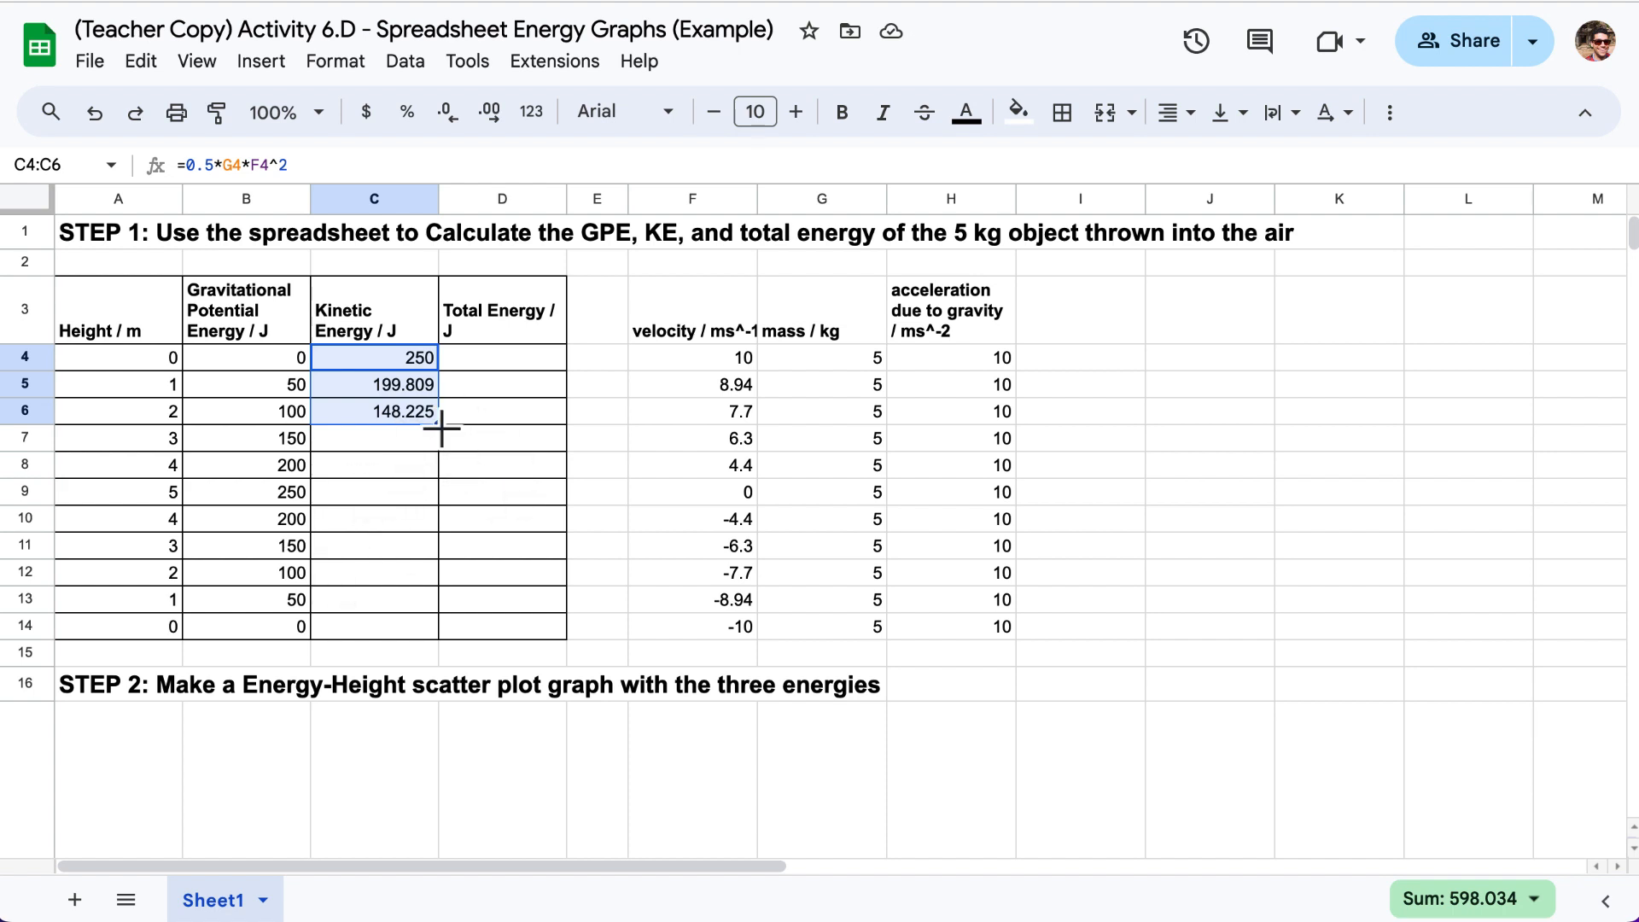
mouse_move(419, 380)
left_mouse_down()
mouse_move(417, 407)
mouse_move(418, 364)
mouse_move(422, 407)
left_mouse_up()
left_click(459, 393)
left_click_drag(437, 424, 432, 628)
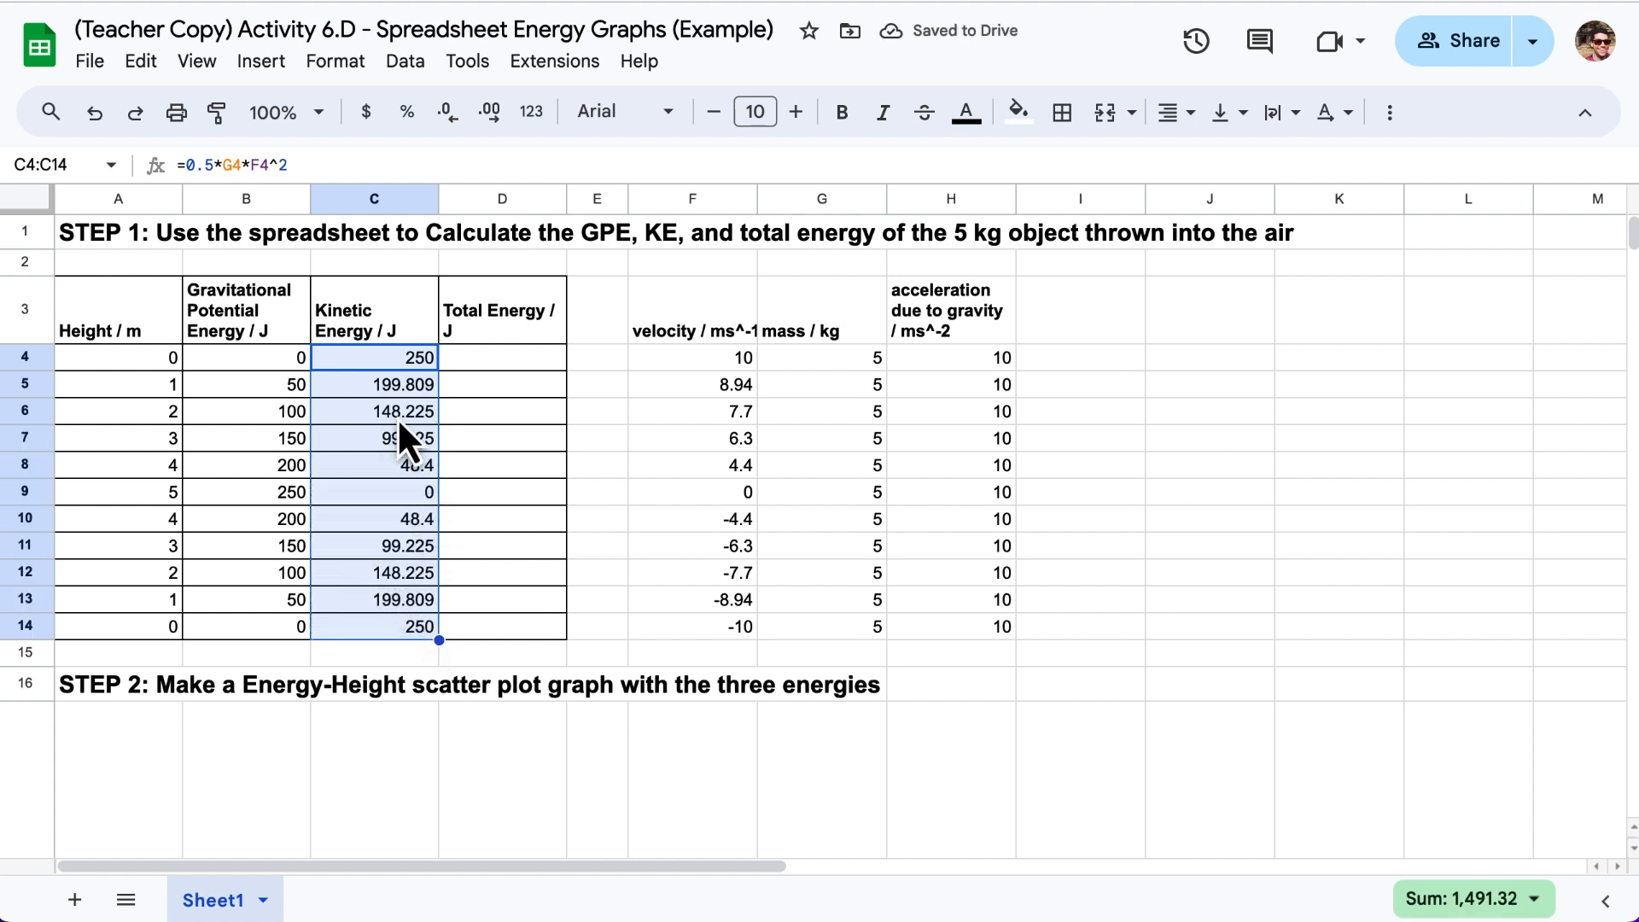
left_click(414, 523)
double_click(413, 521)
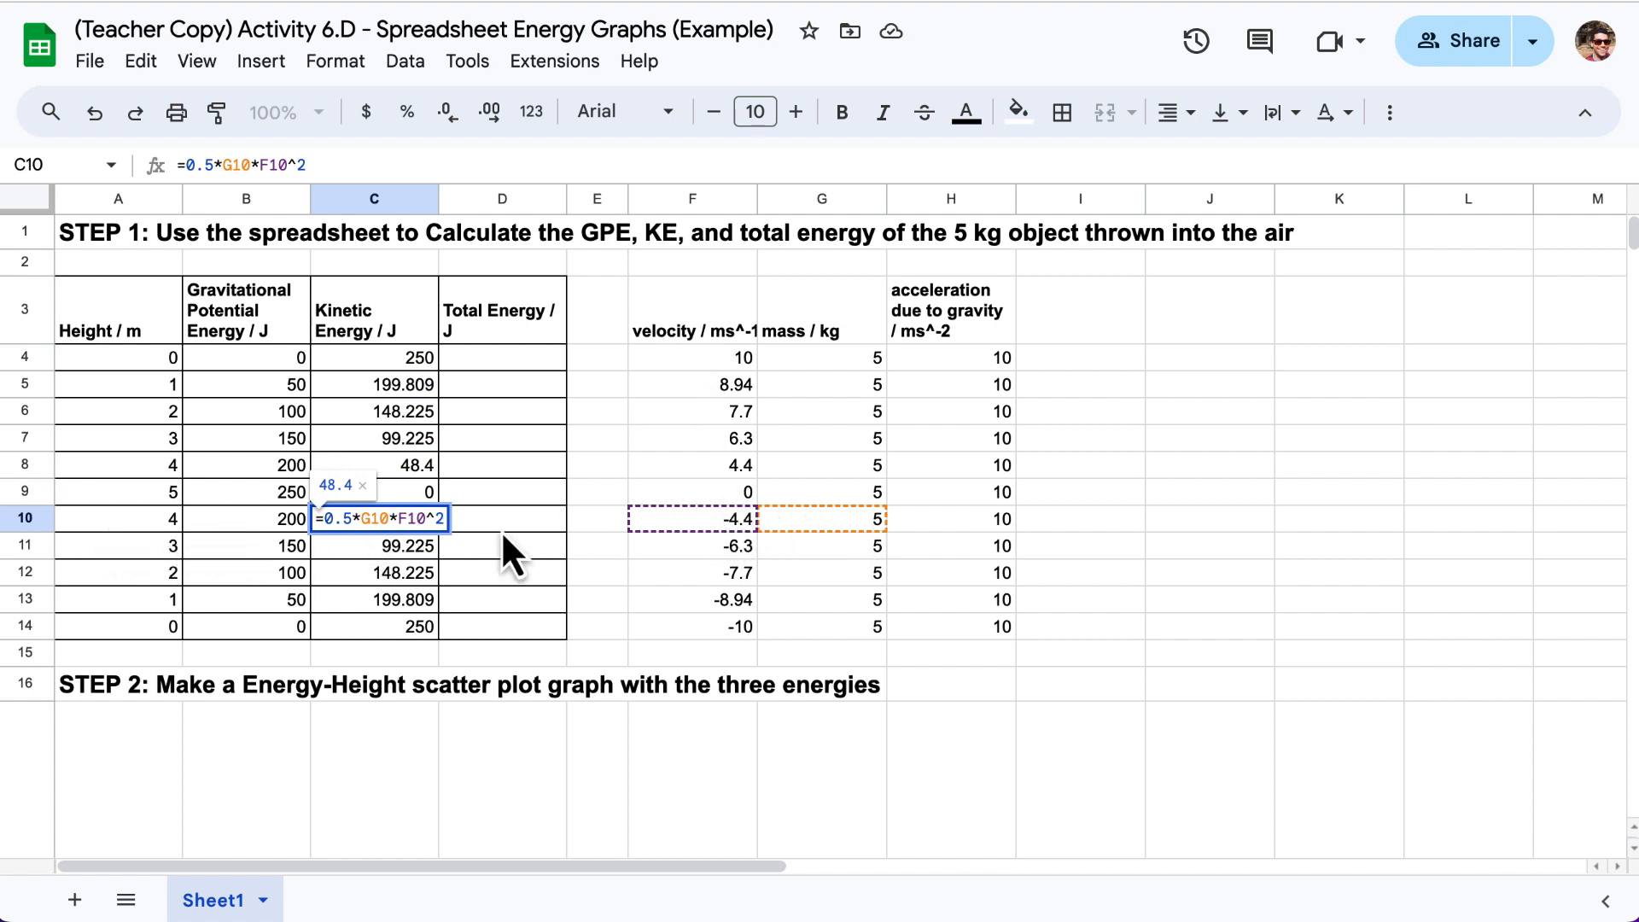
left_click(799, 521)
left_click(731, 523)
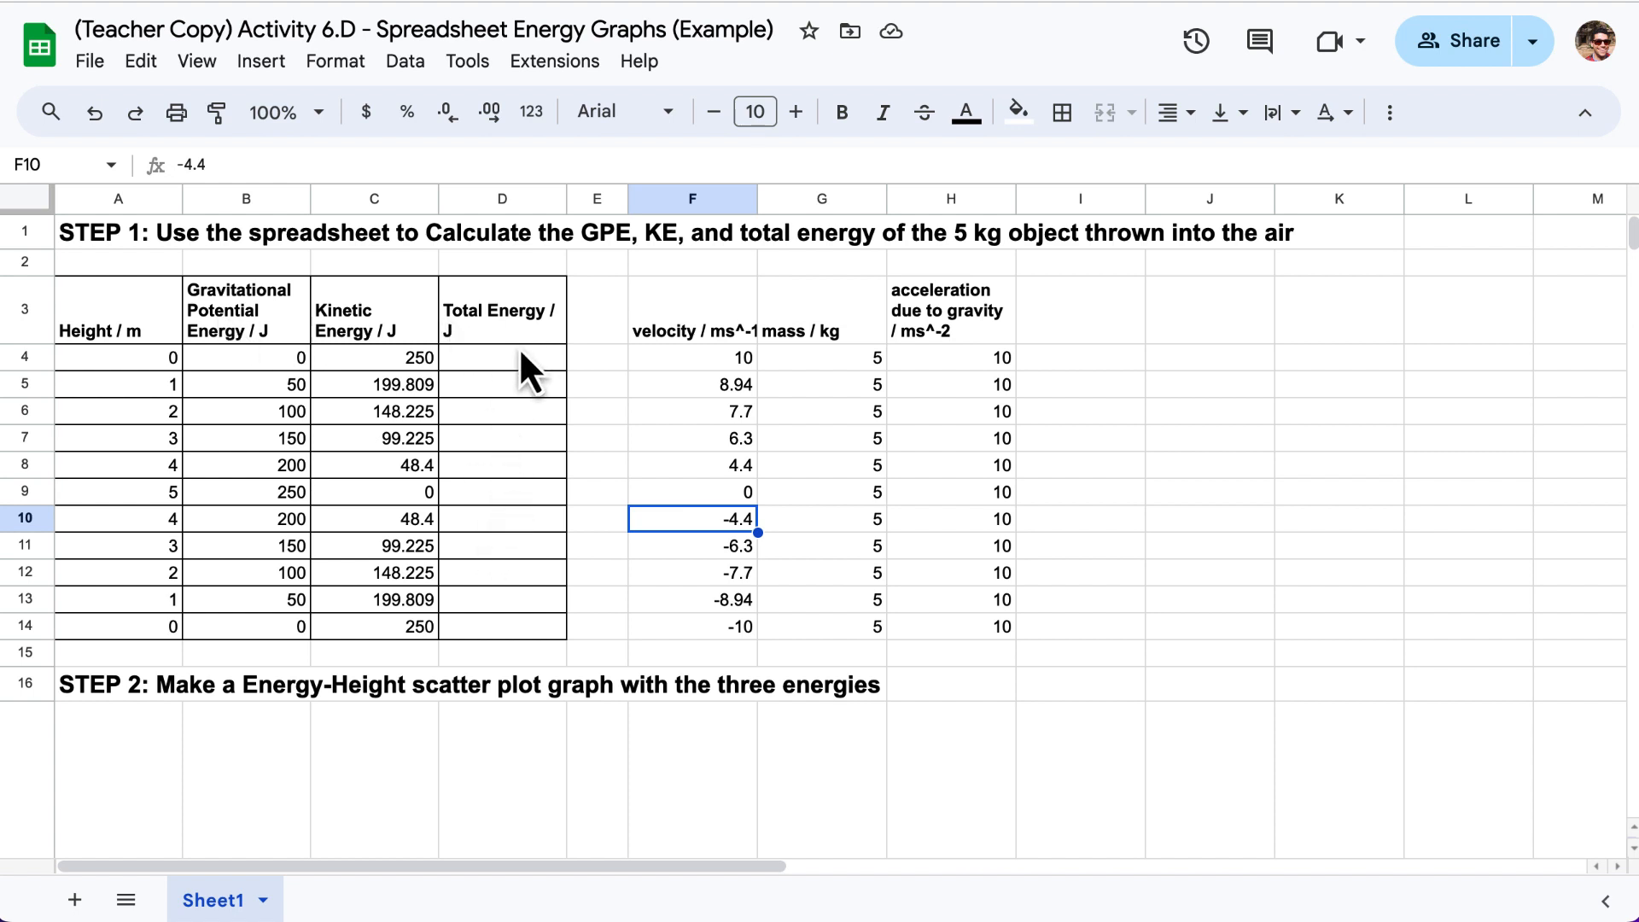
Review the gravitational potential and kinetic energy headers and their row 4 cells that make up the total energy
left_click(270, 337)
left_click(386, 326)
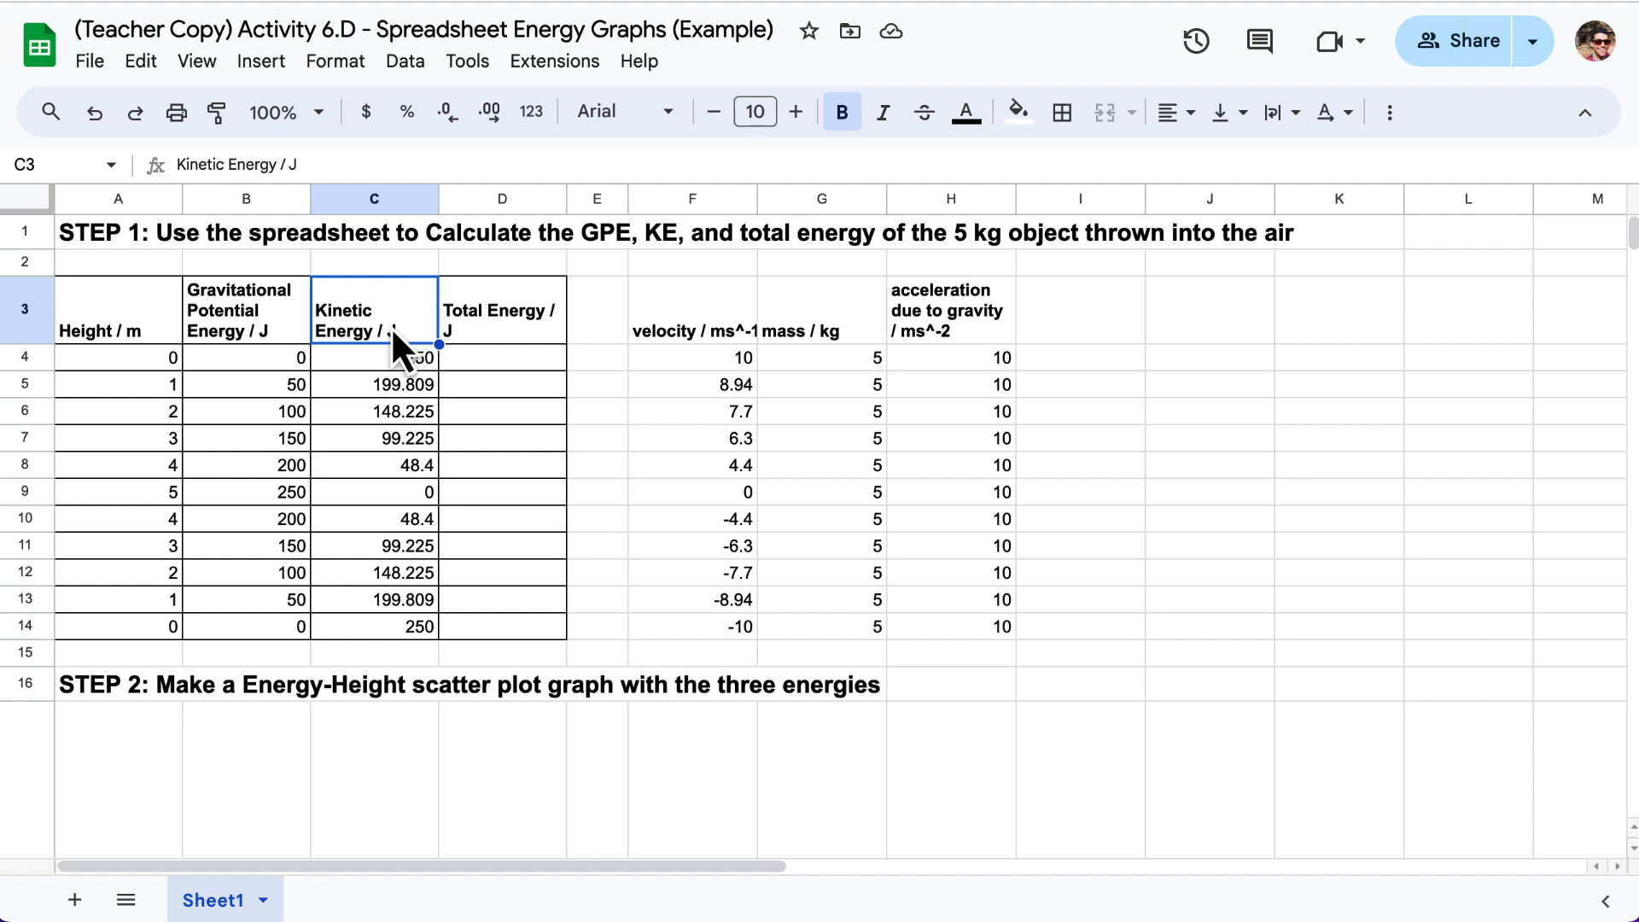
left_click(289, 333)
left_click(341, 333)
left_click(504, 358)
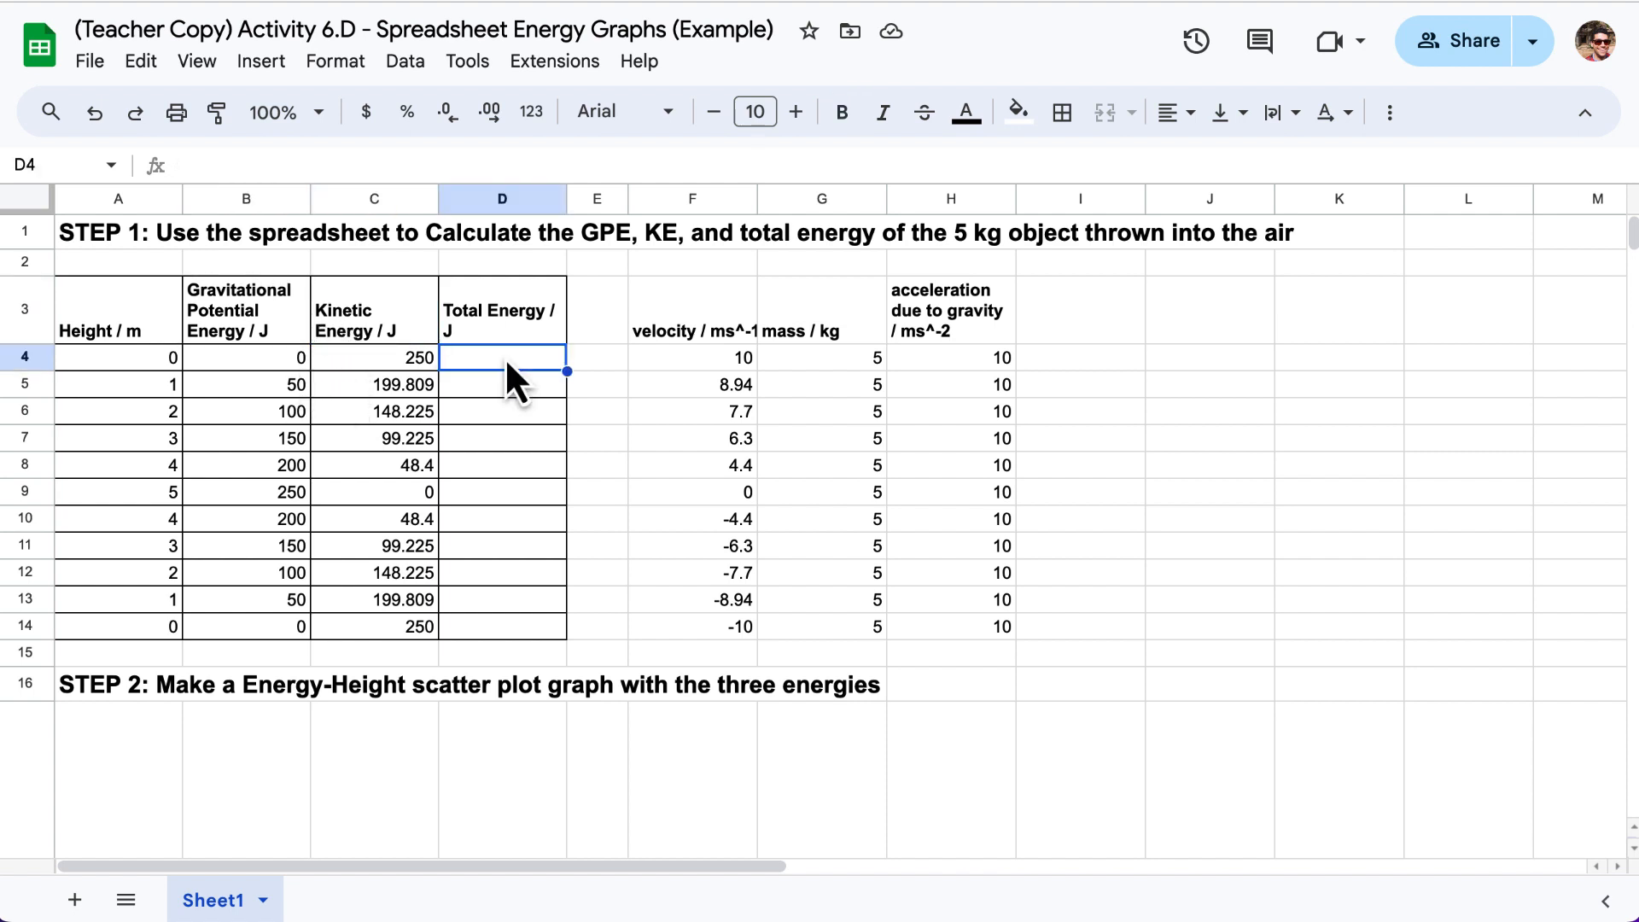
left_click(290, 364)
left_click(352, 362)
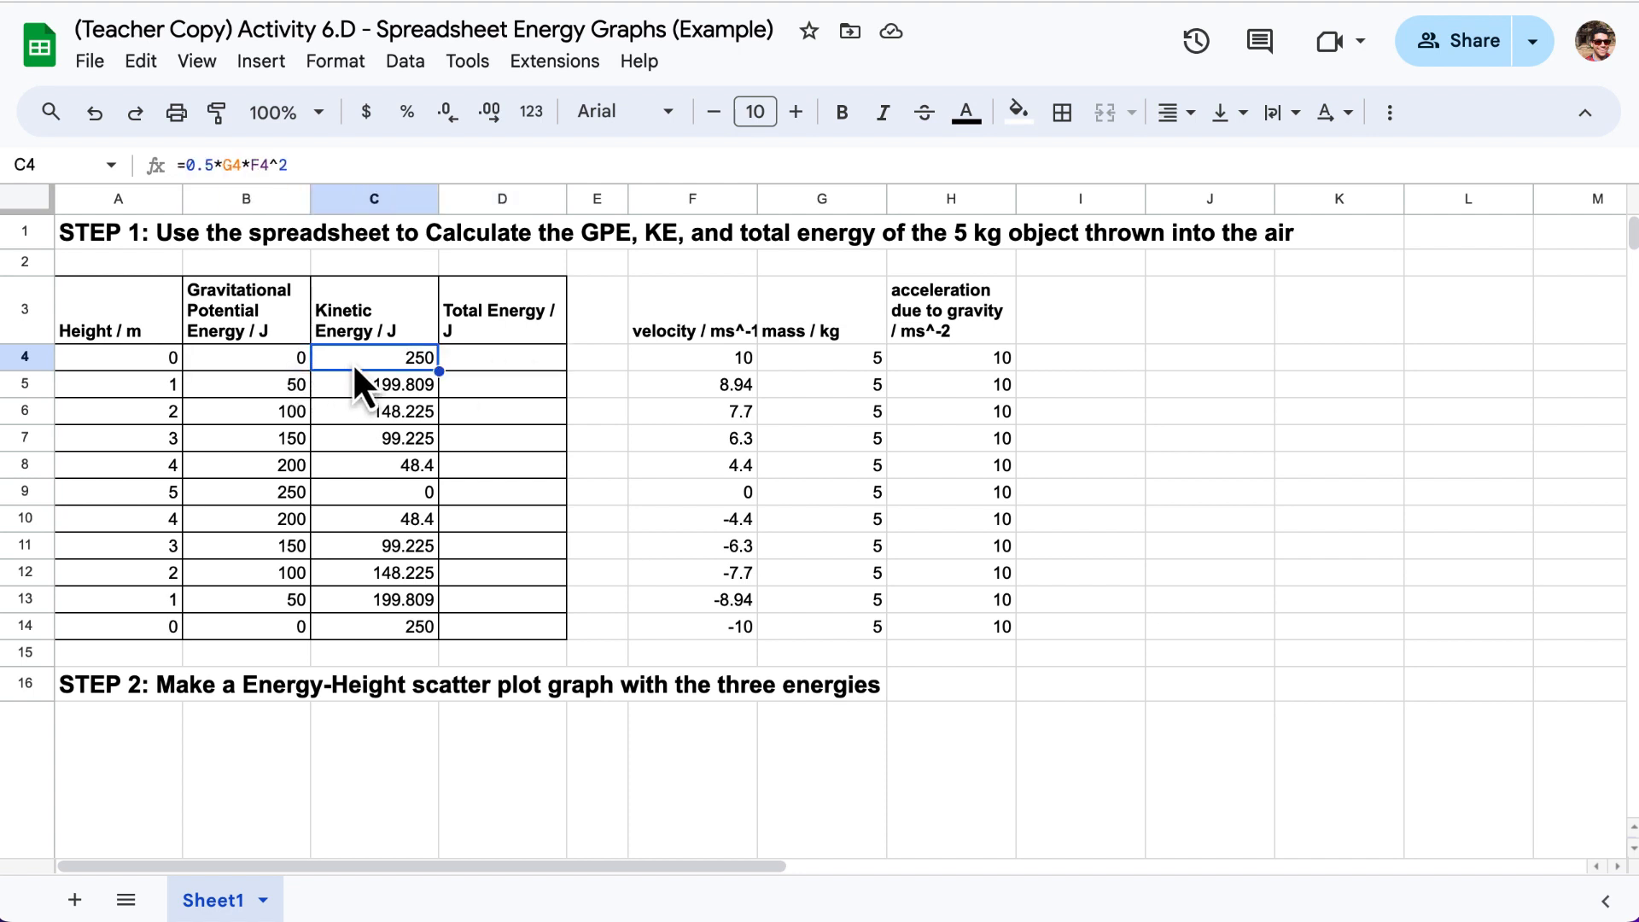
Enter the total energy formula =B4+C4 in cell D4
double_click(500, 356)
type("=")
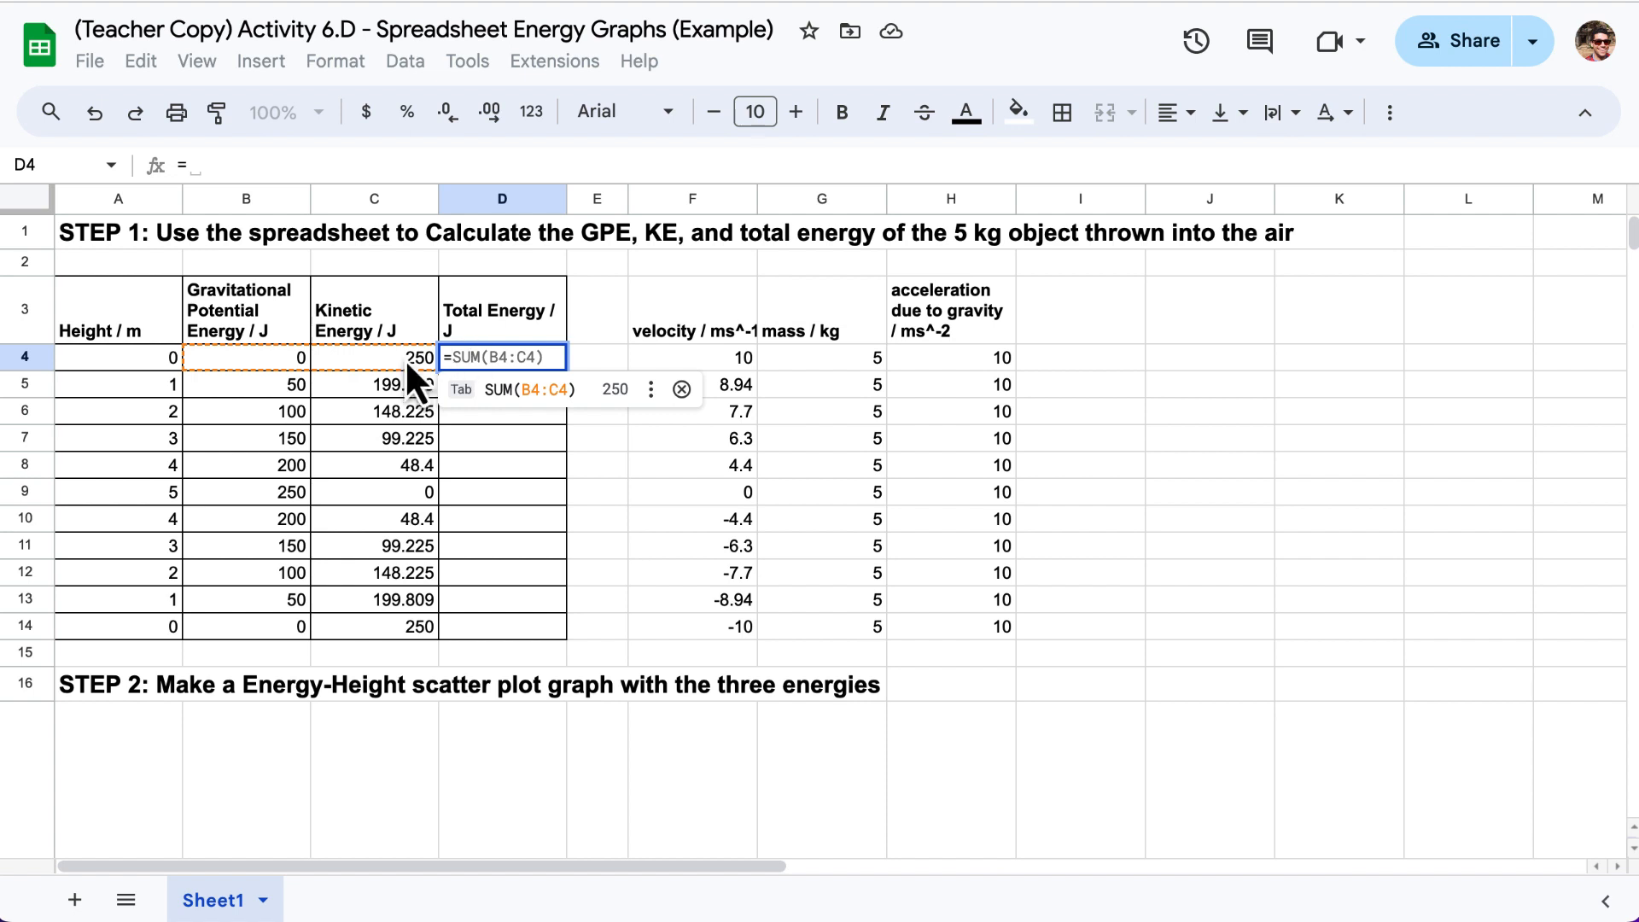
left_click(305, 358)
type("+")
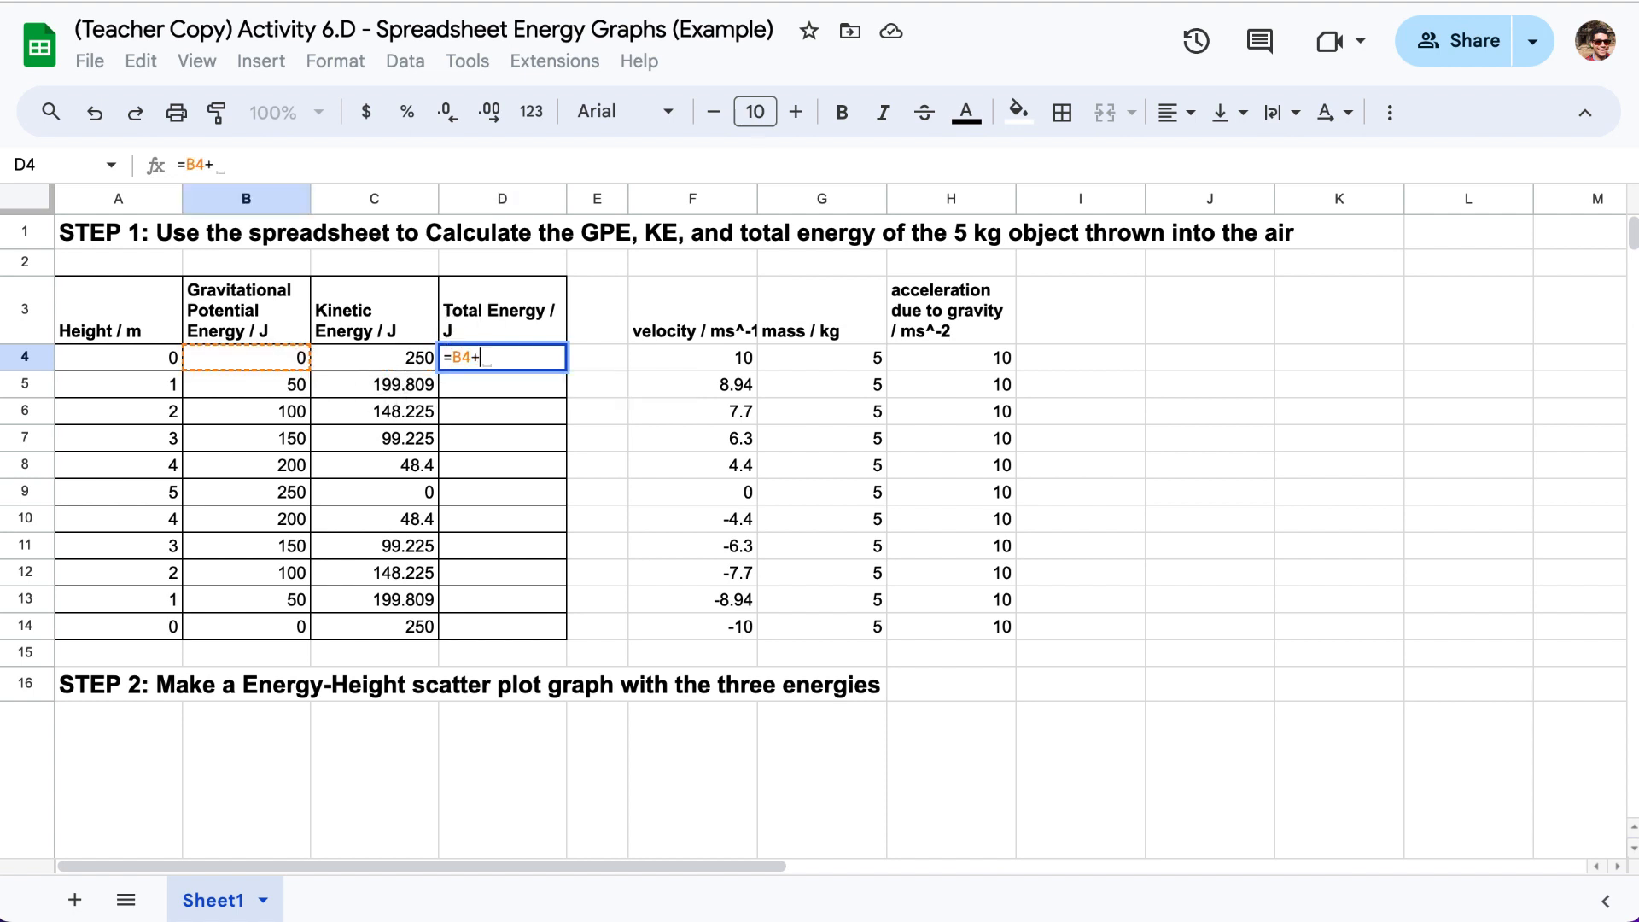
left_click(336, 359)
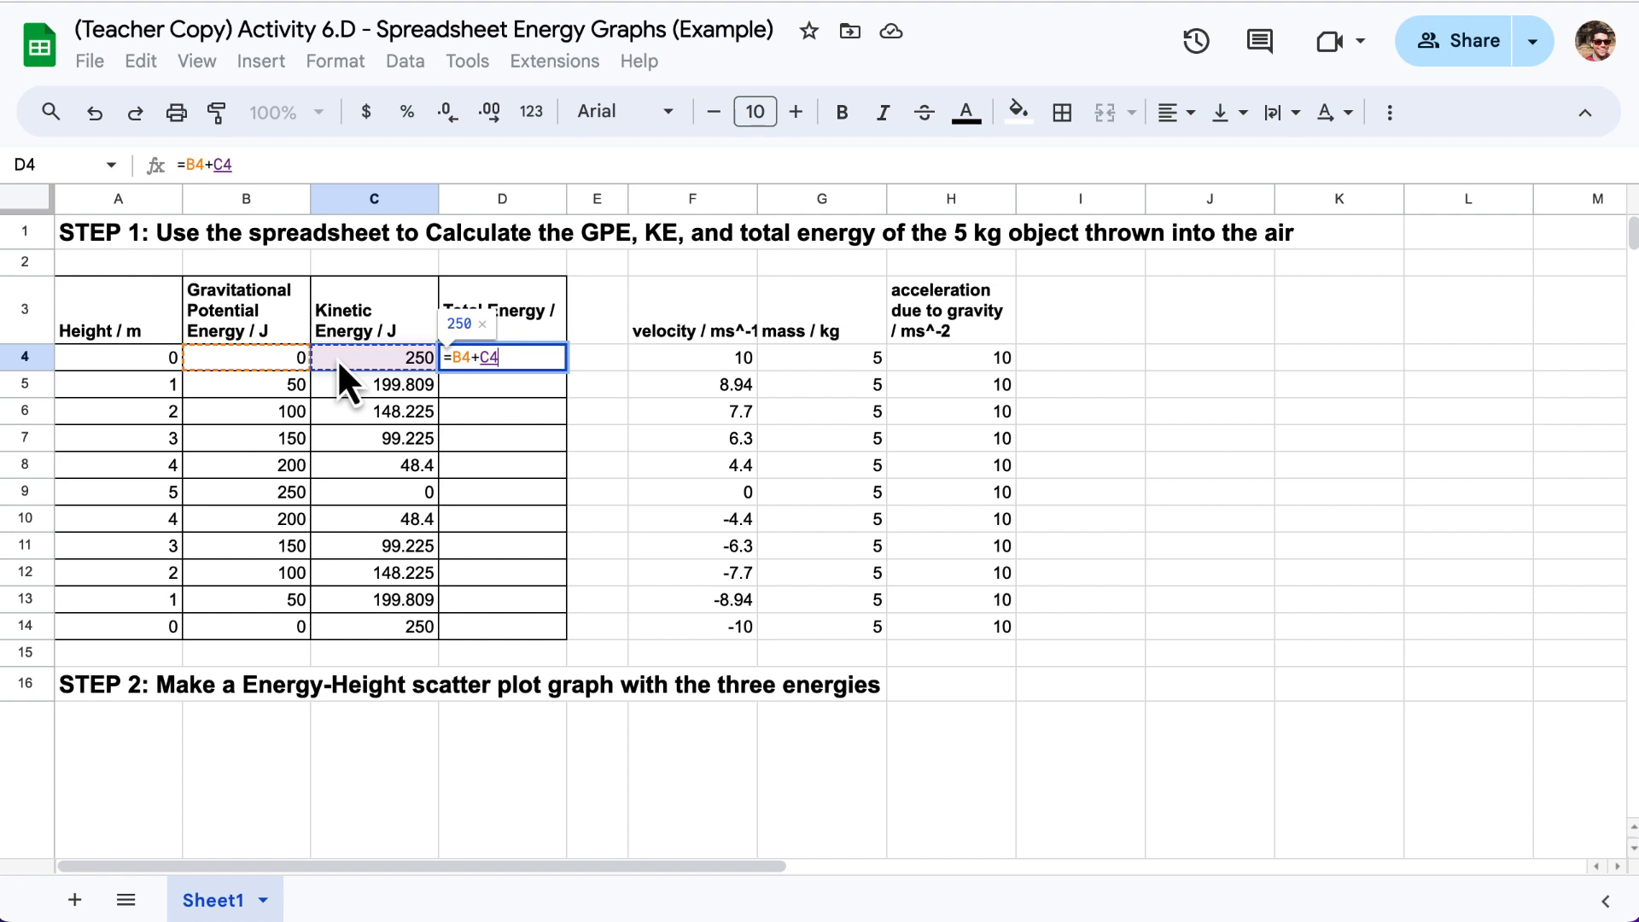
key("Return")
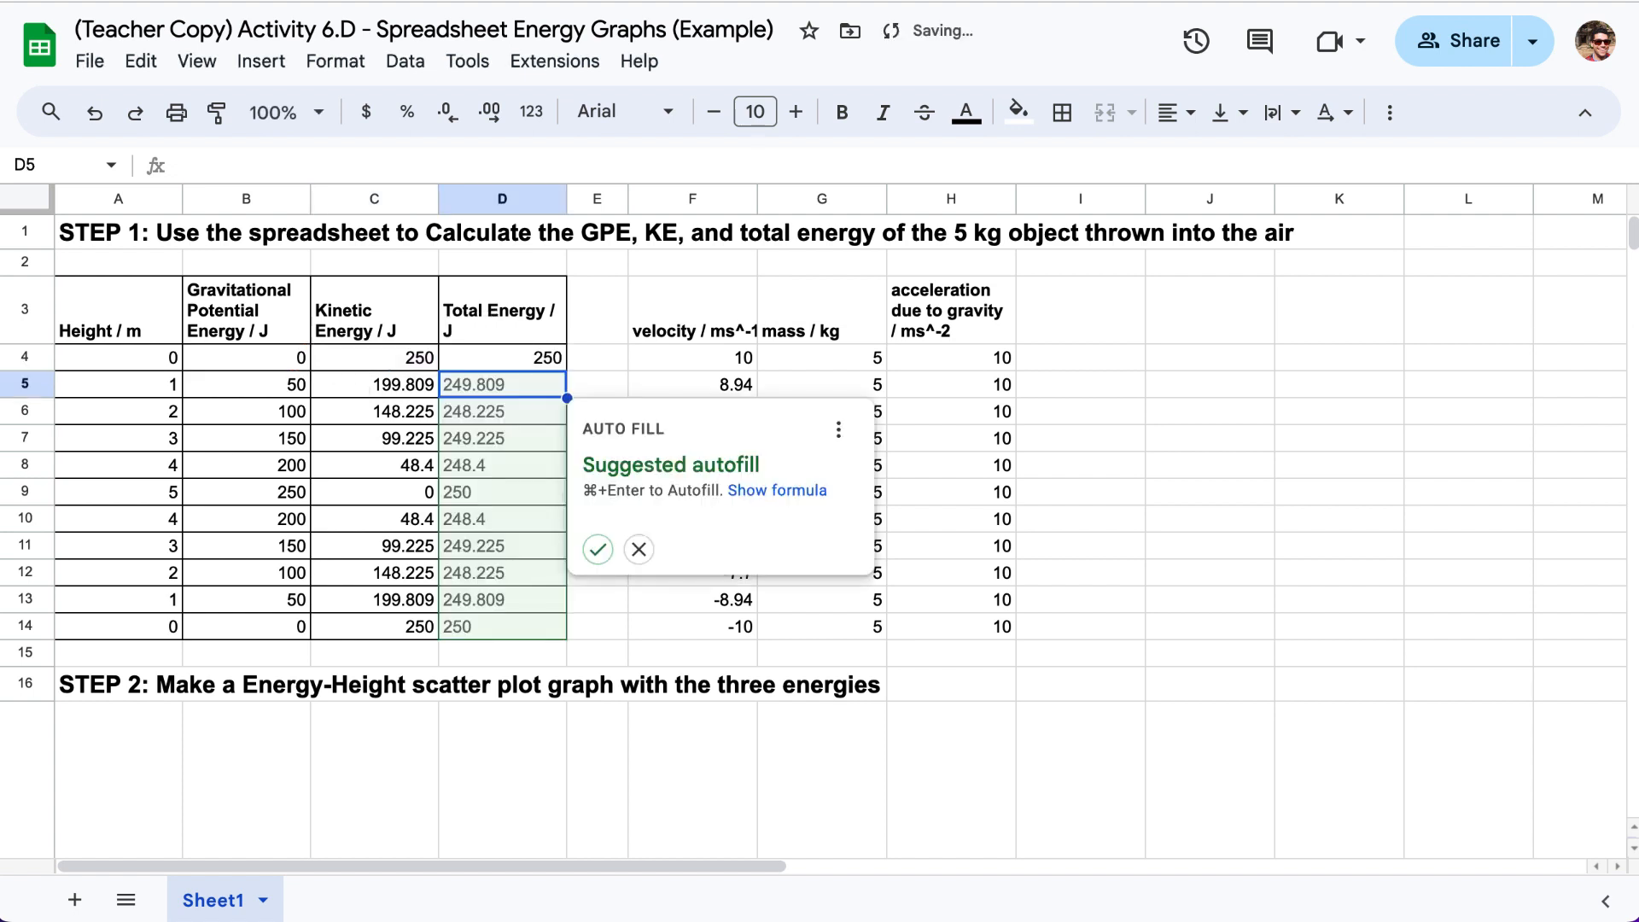
Enter the total energy formula =B5+C5 in cell D5 without using the suggested autofill
type("=")
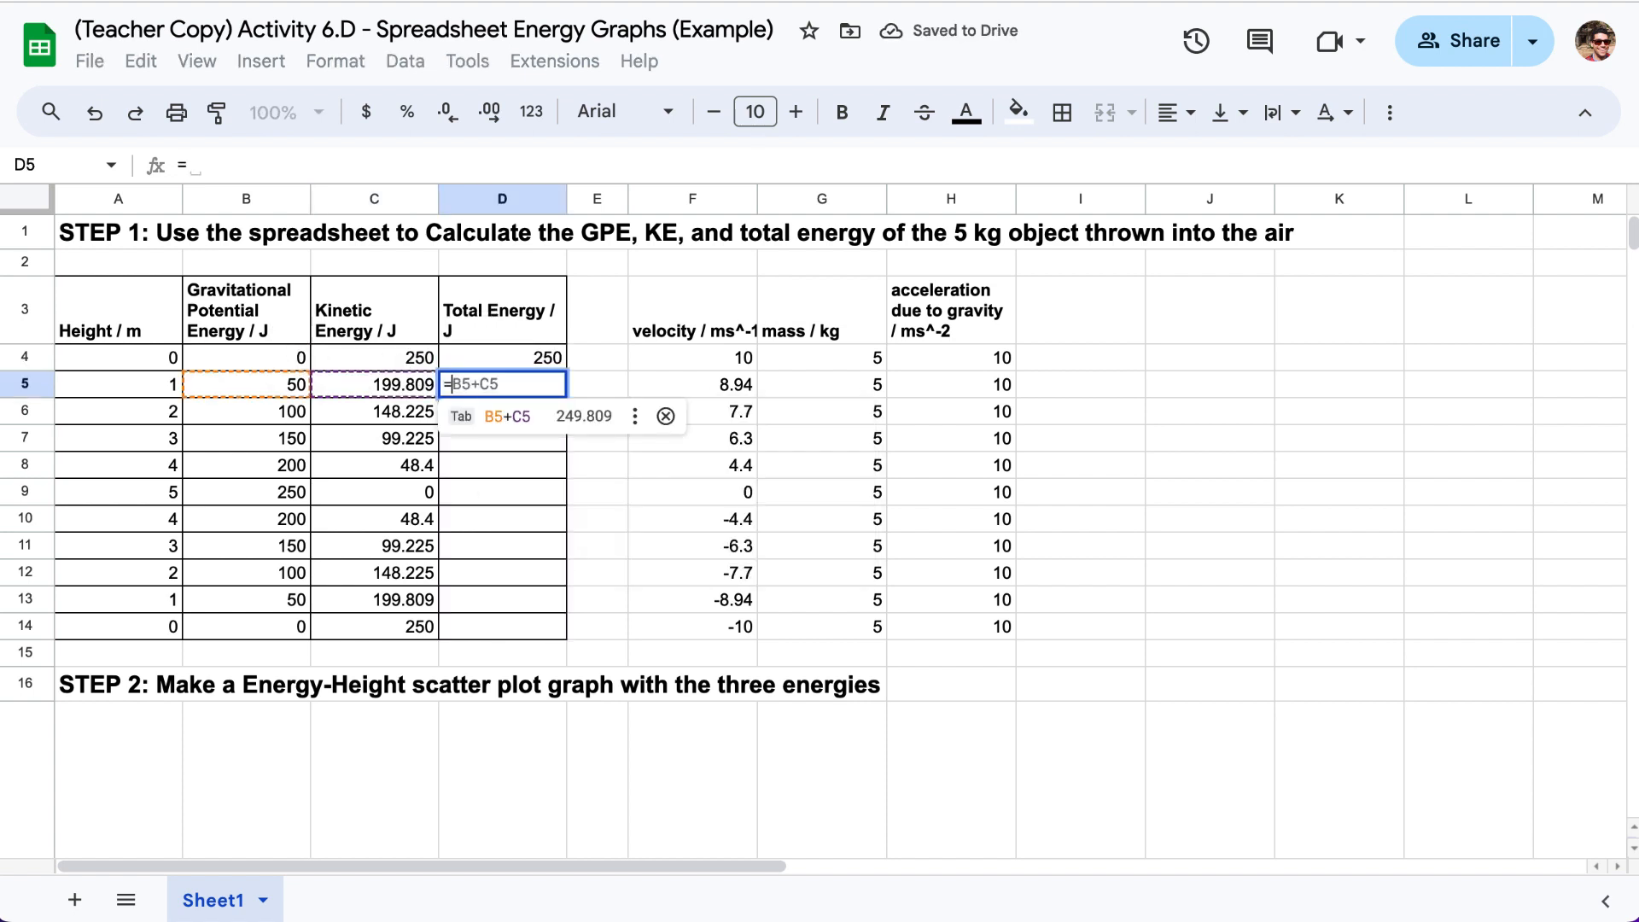
left_click(287, 386)
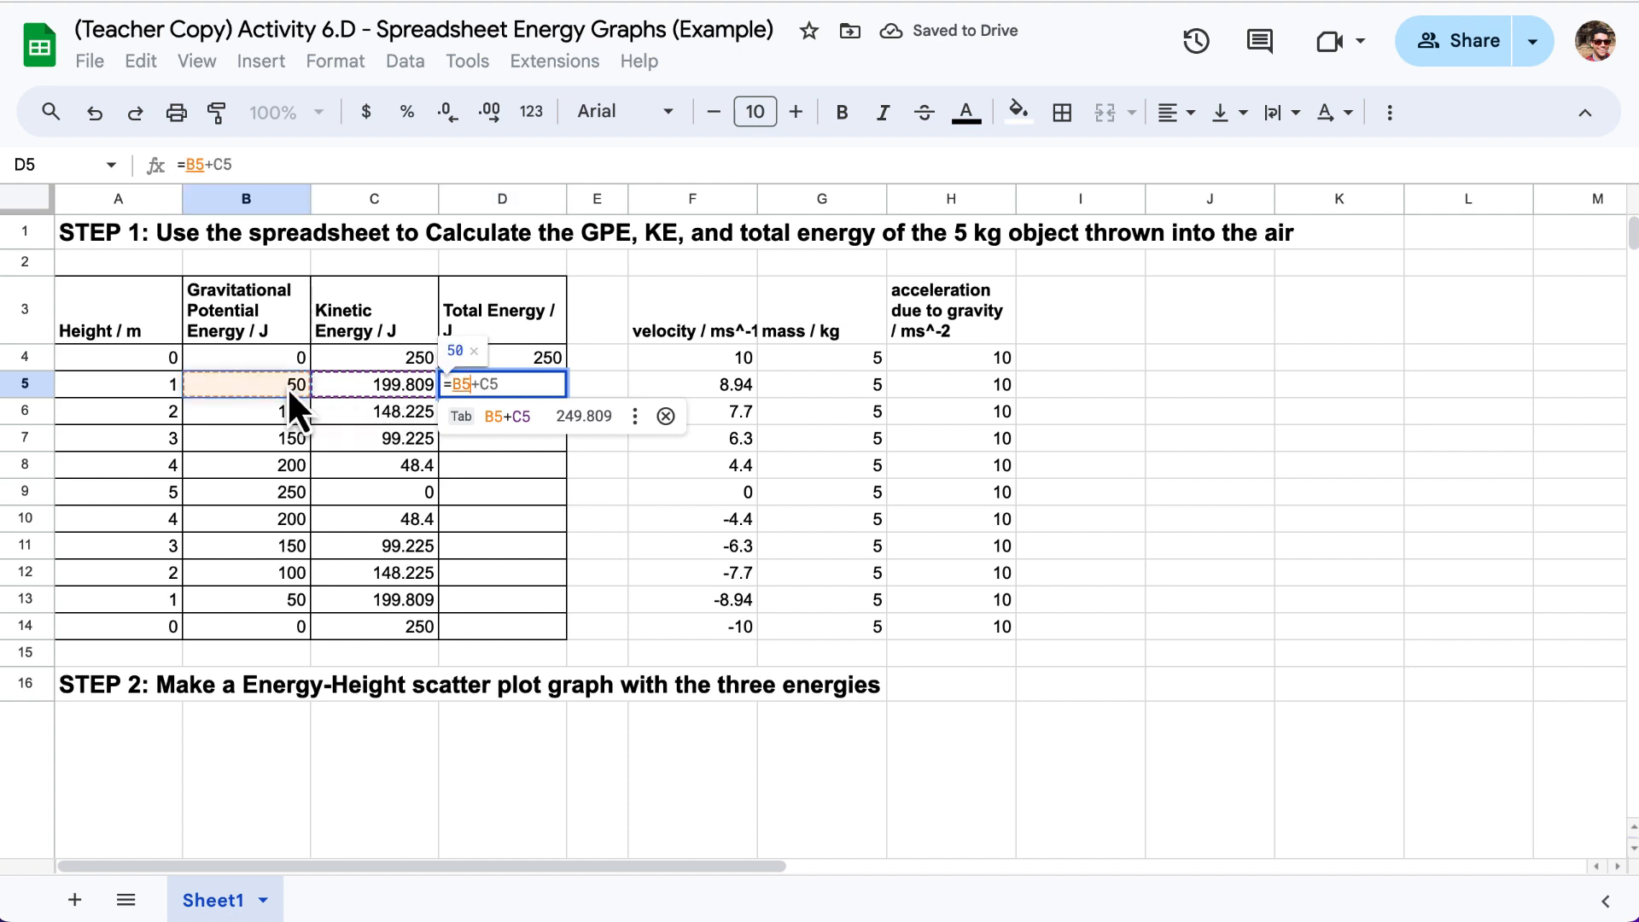
type("+")
left_click(361, 385)
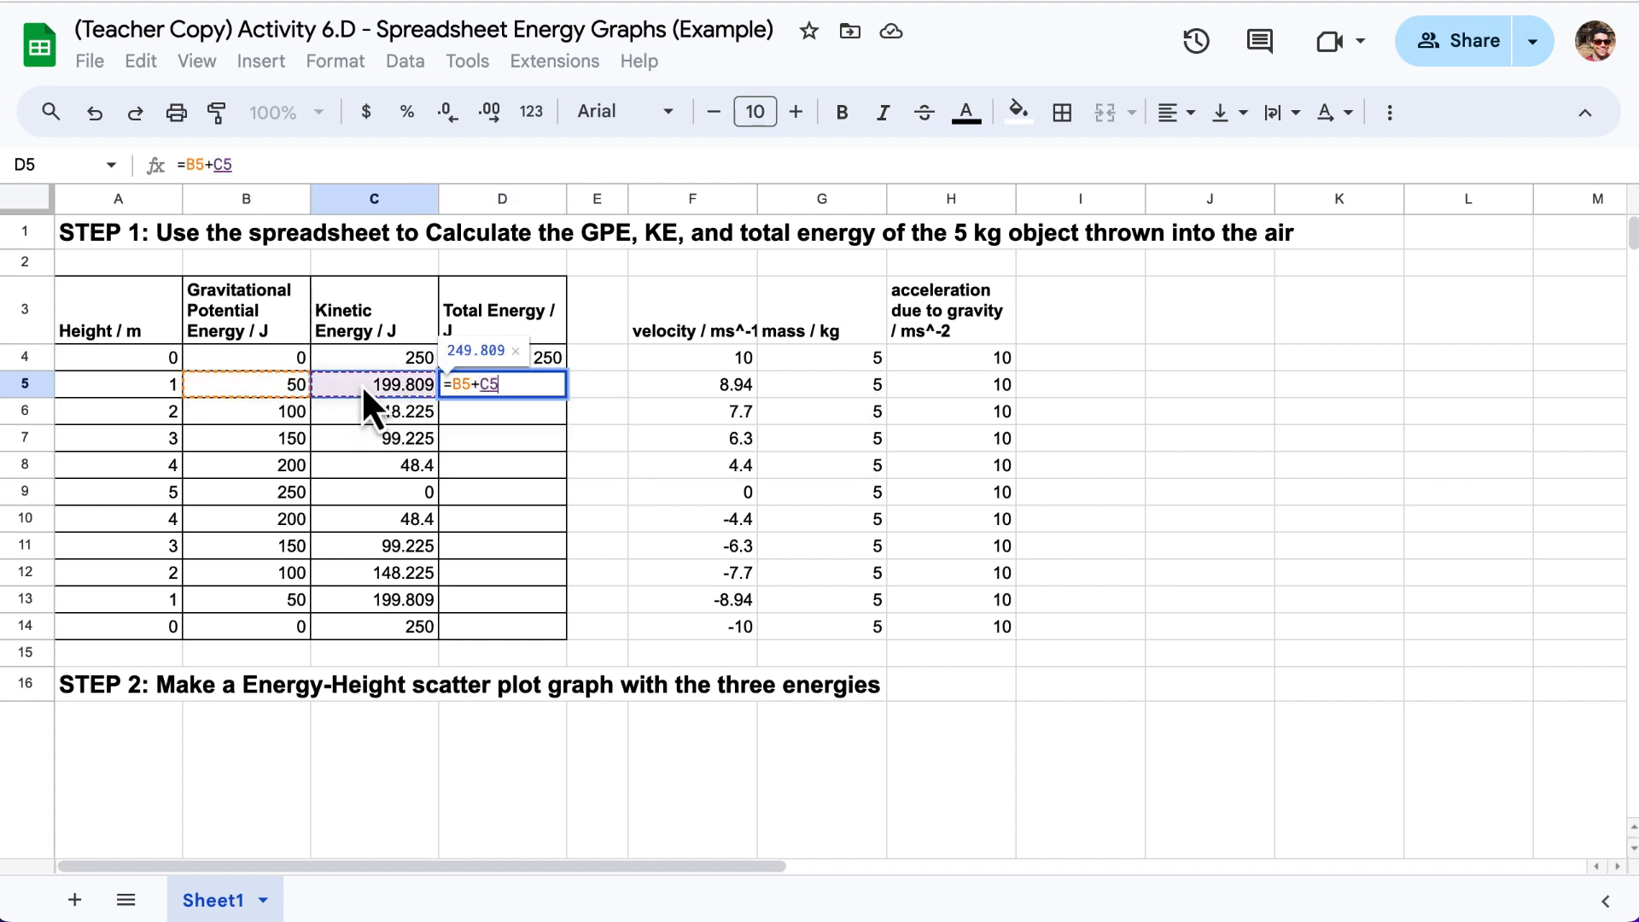
key("Return")
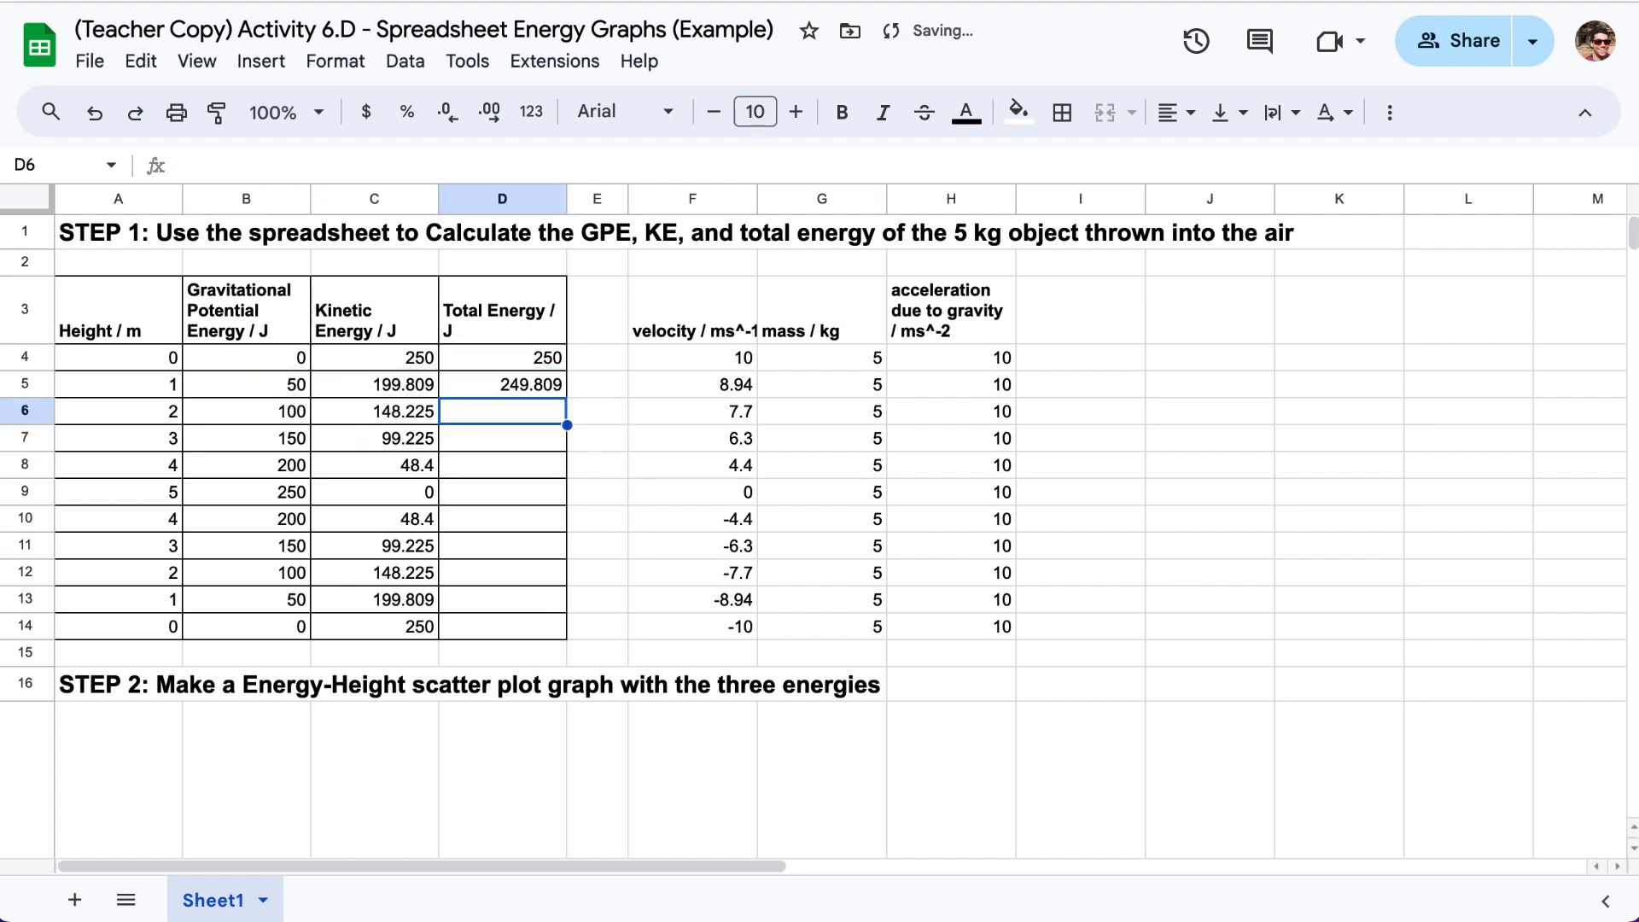
Enter the total energy formula =B6+C6 in cell D6
type("=")
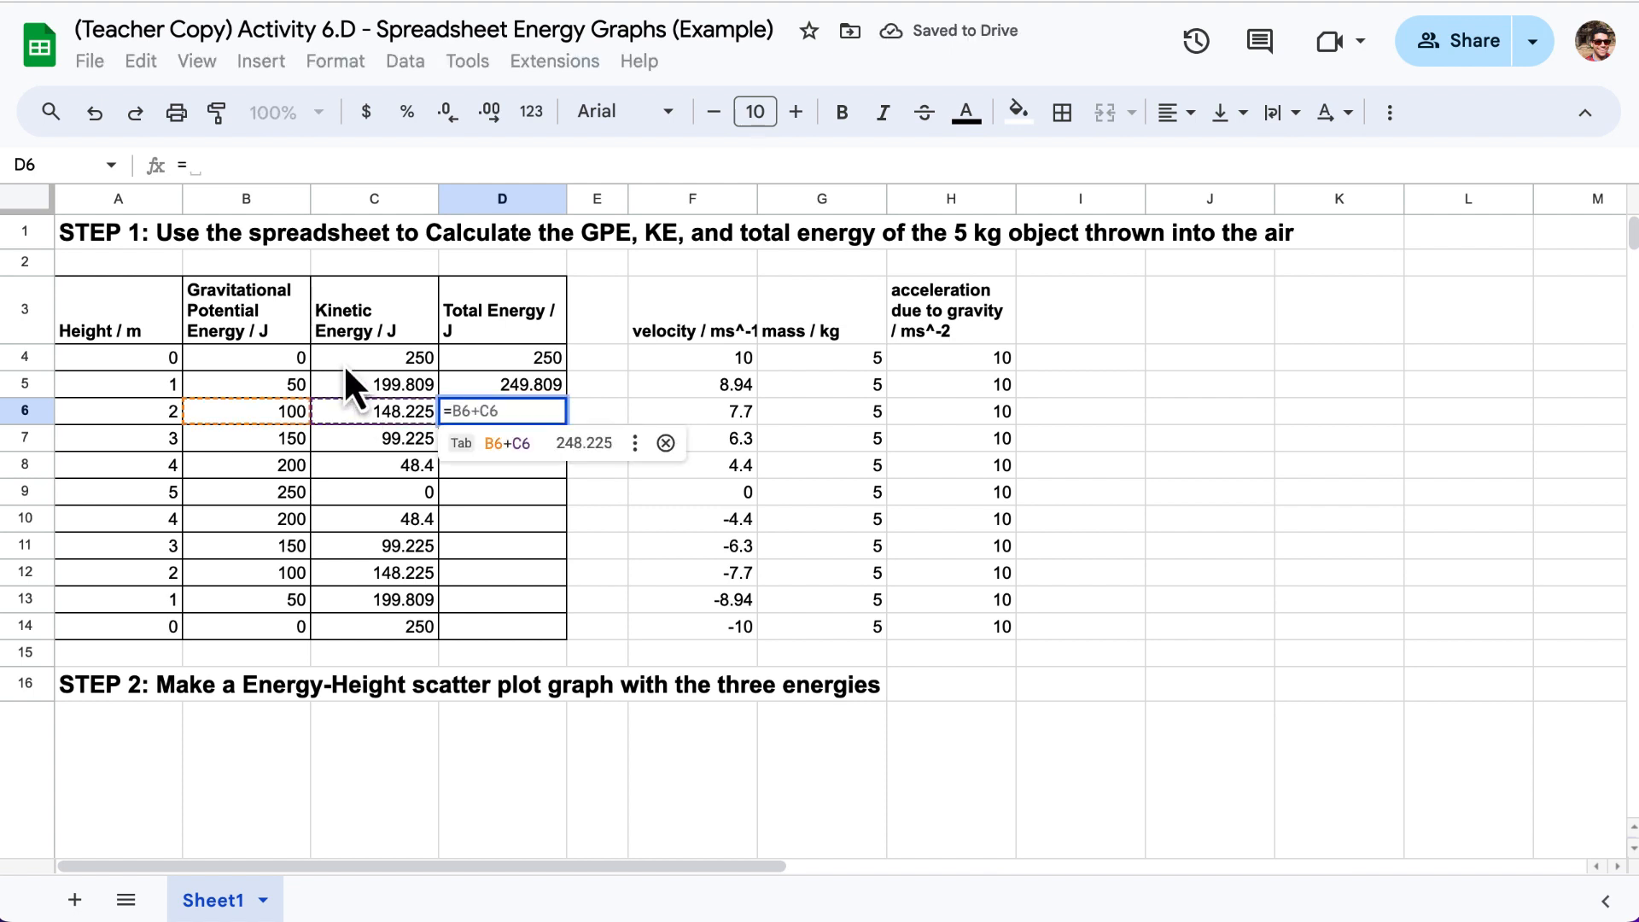
left_click(292, 403)
type("+")
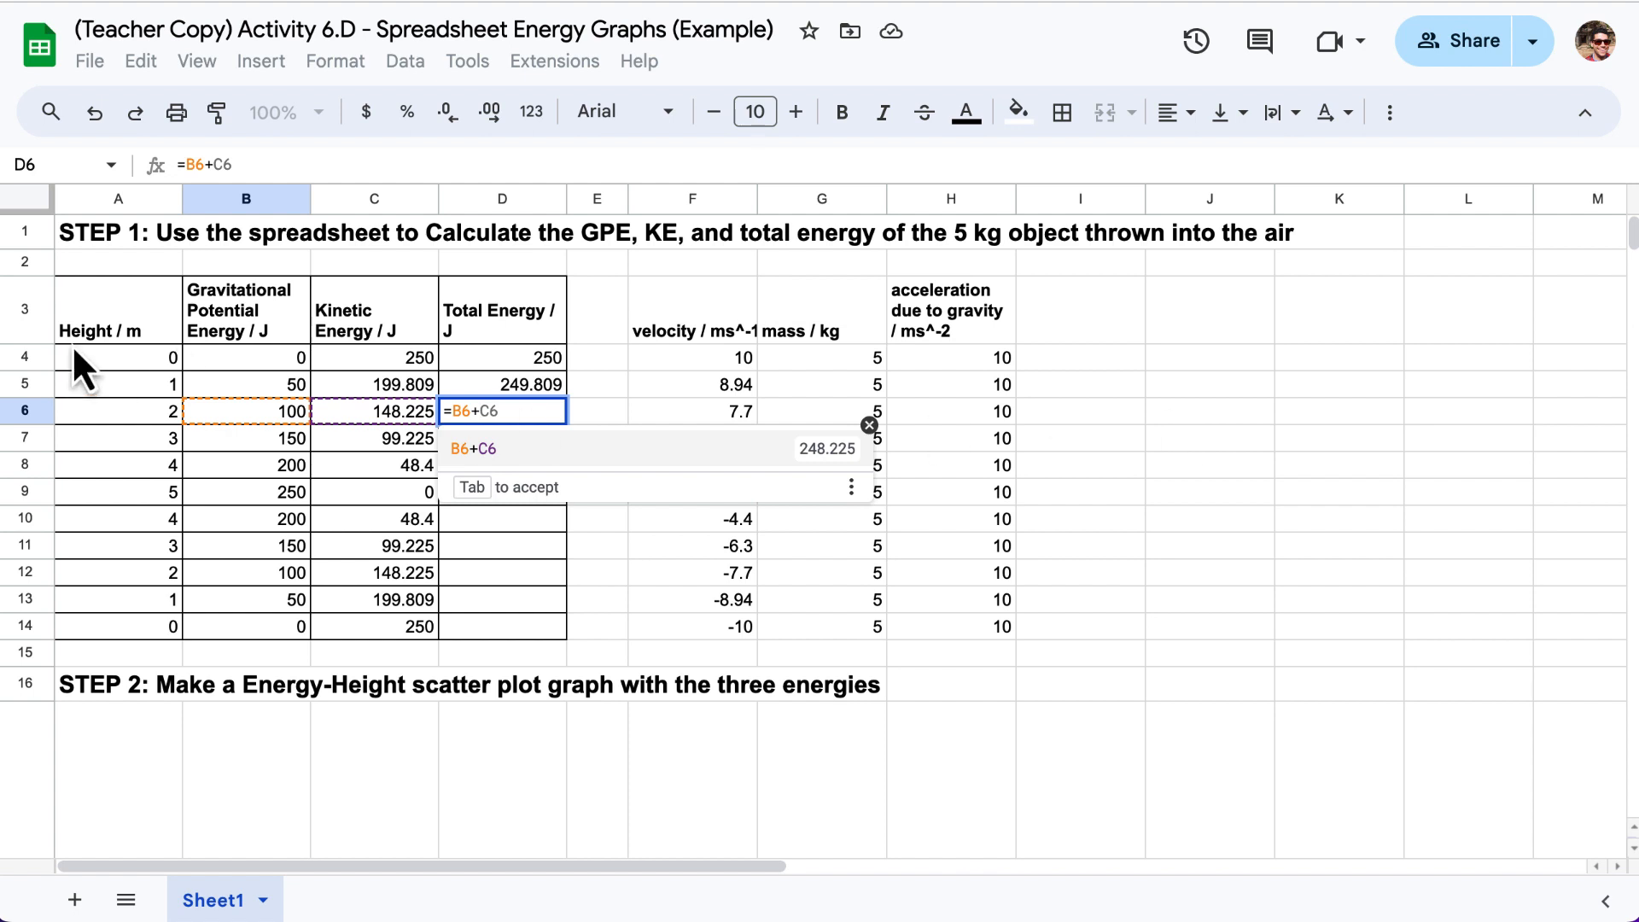
left_click(330, 422)
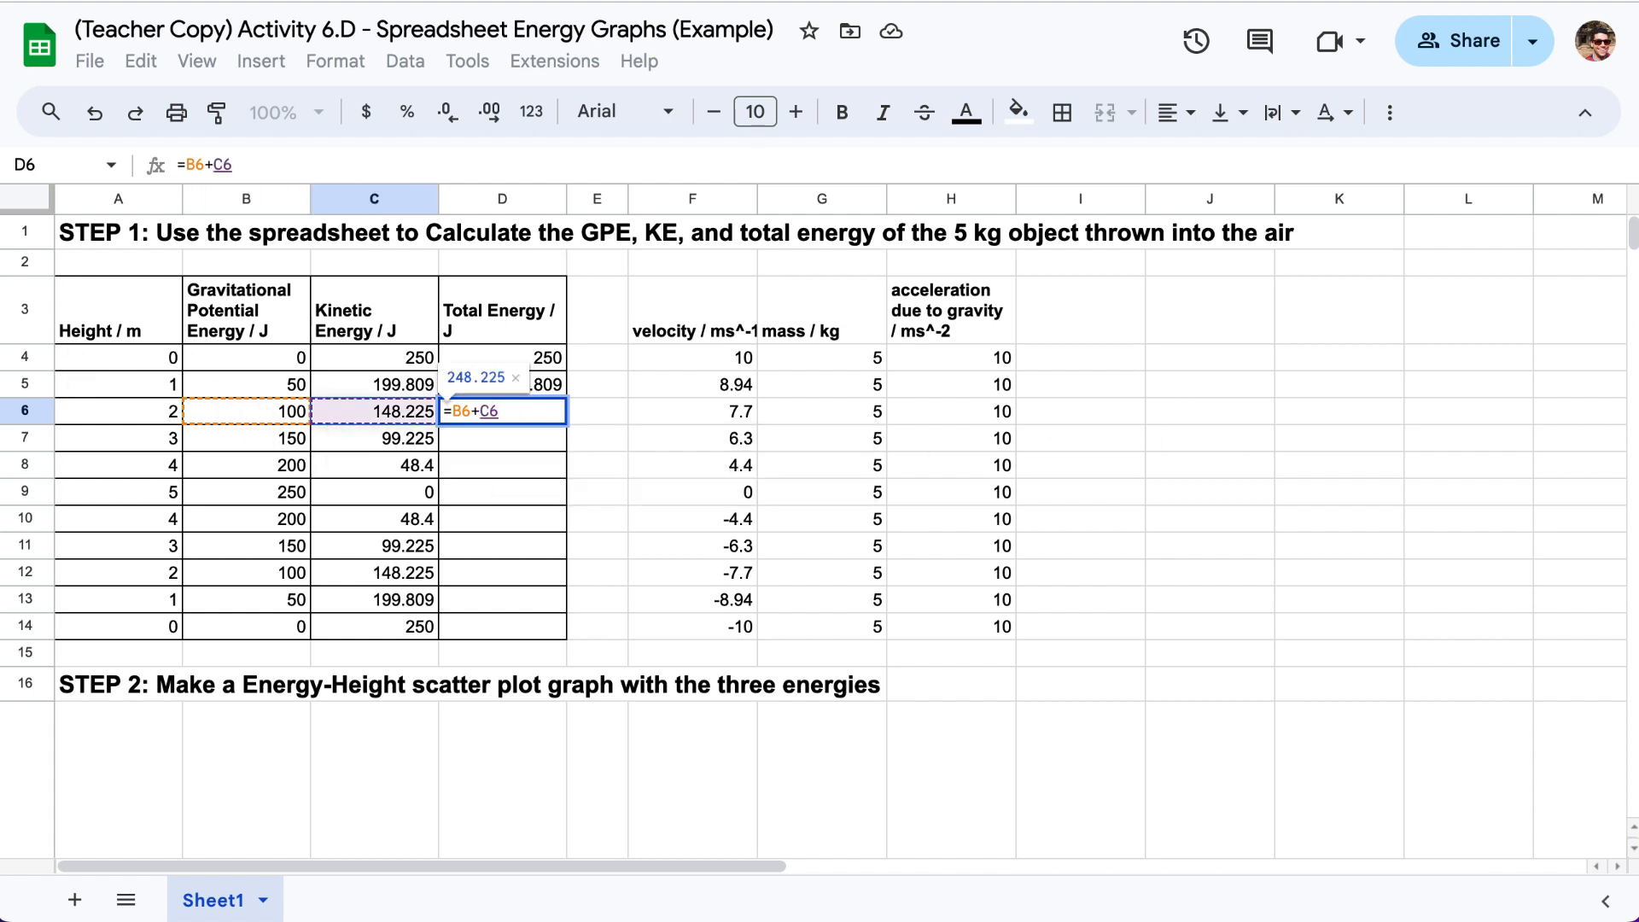
key("Return")
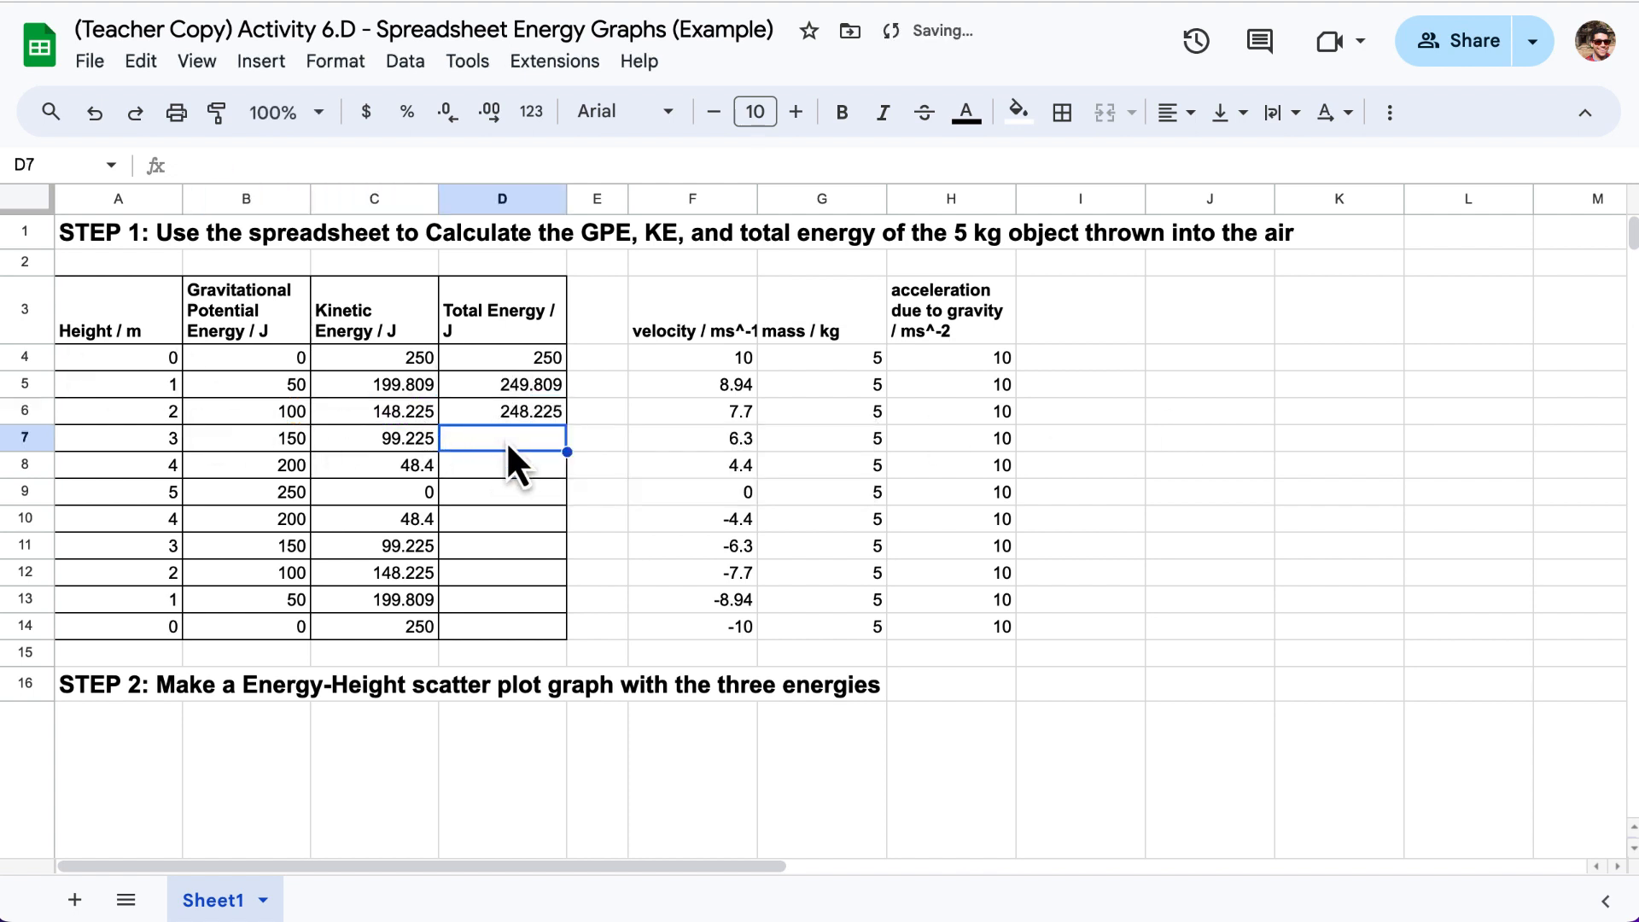
Enter the total energy formula =sum(B7:C7) in cell D7
type("=")
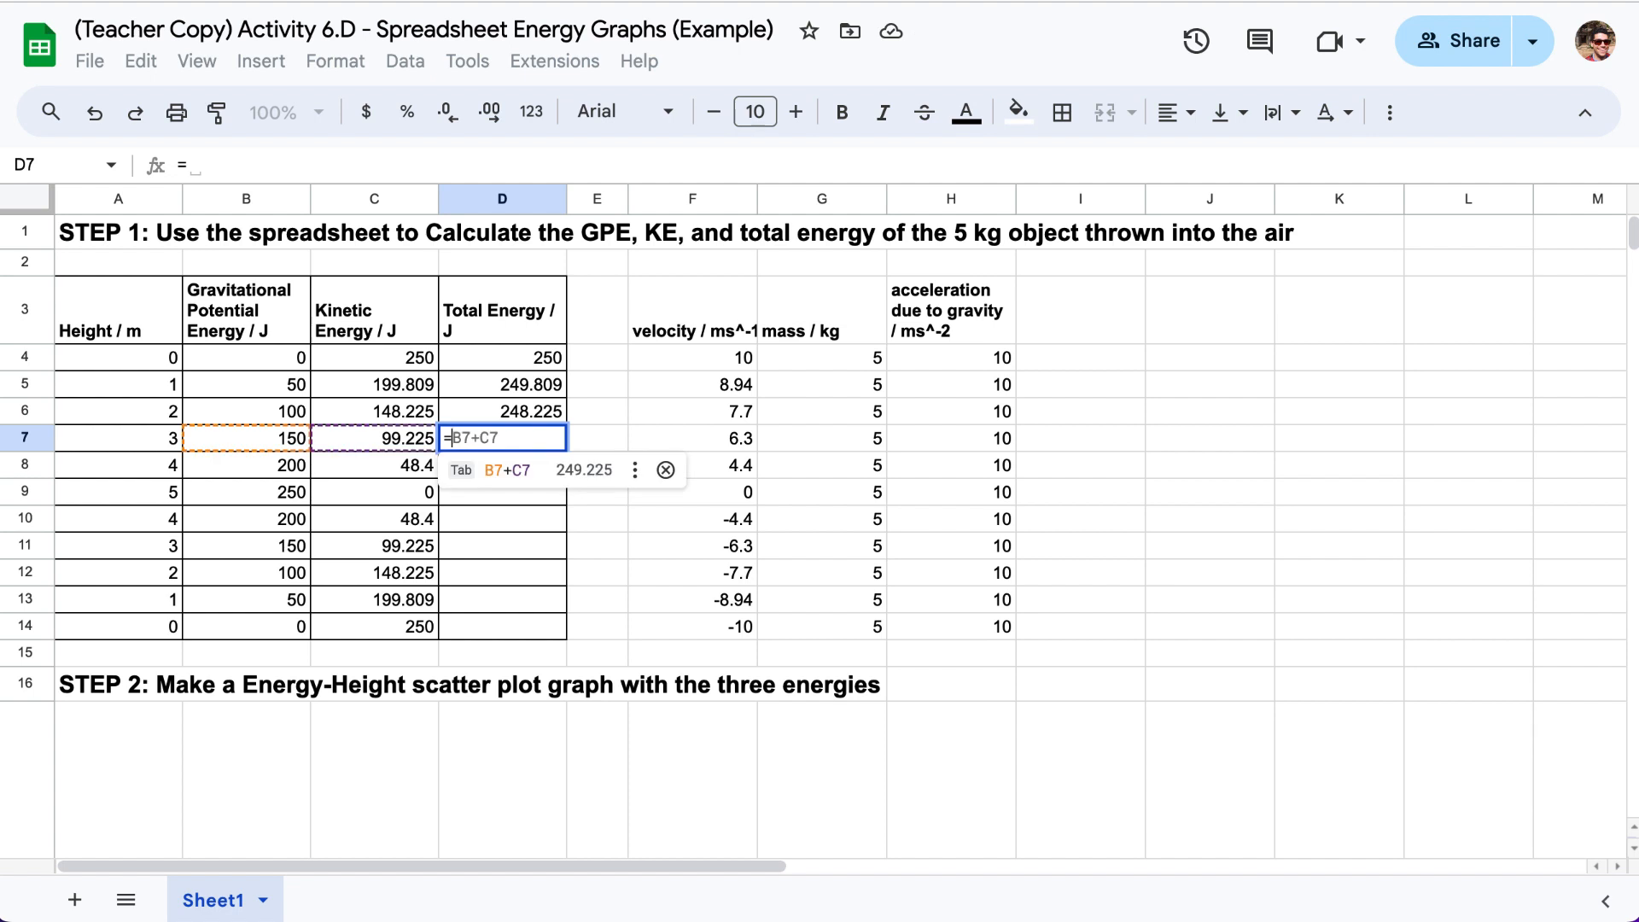
type("sum")
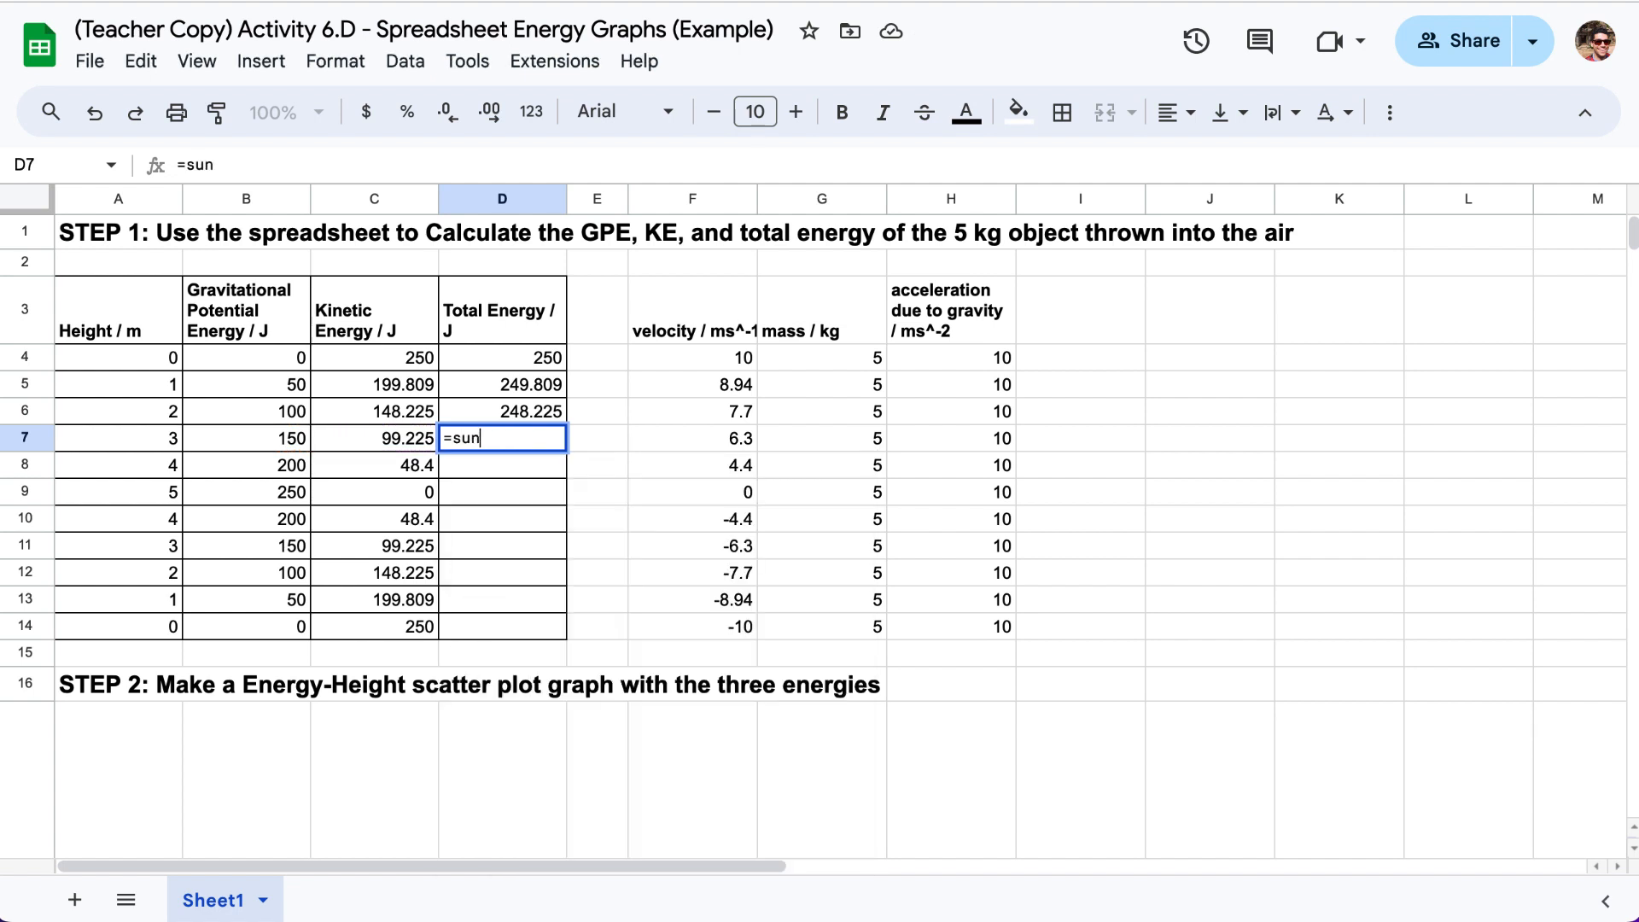
type("(")
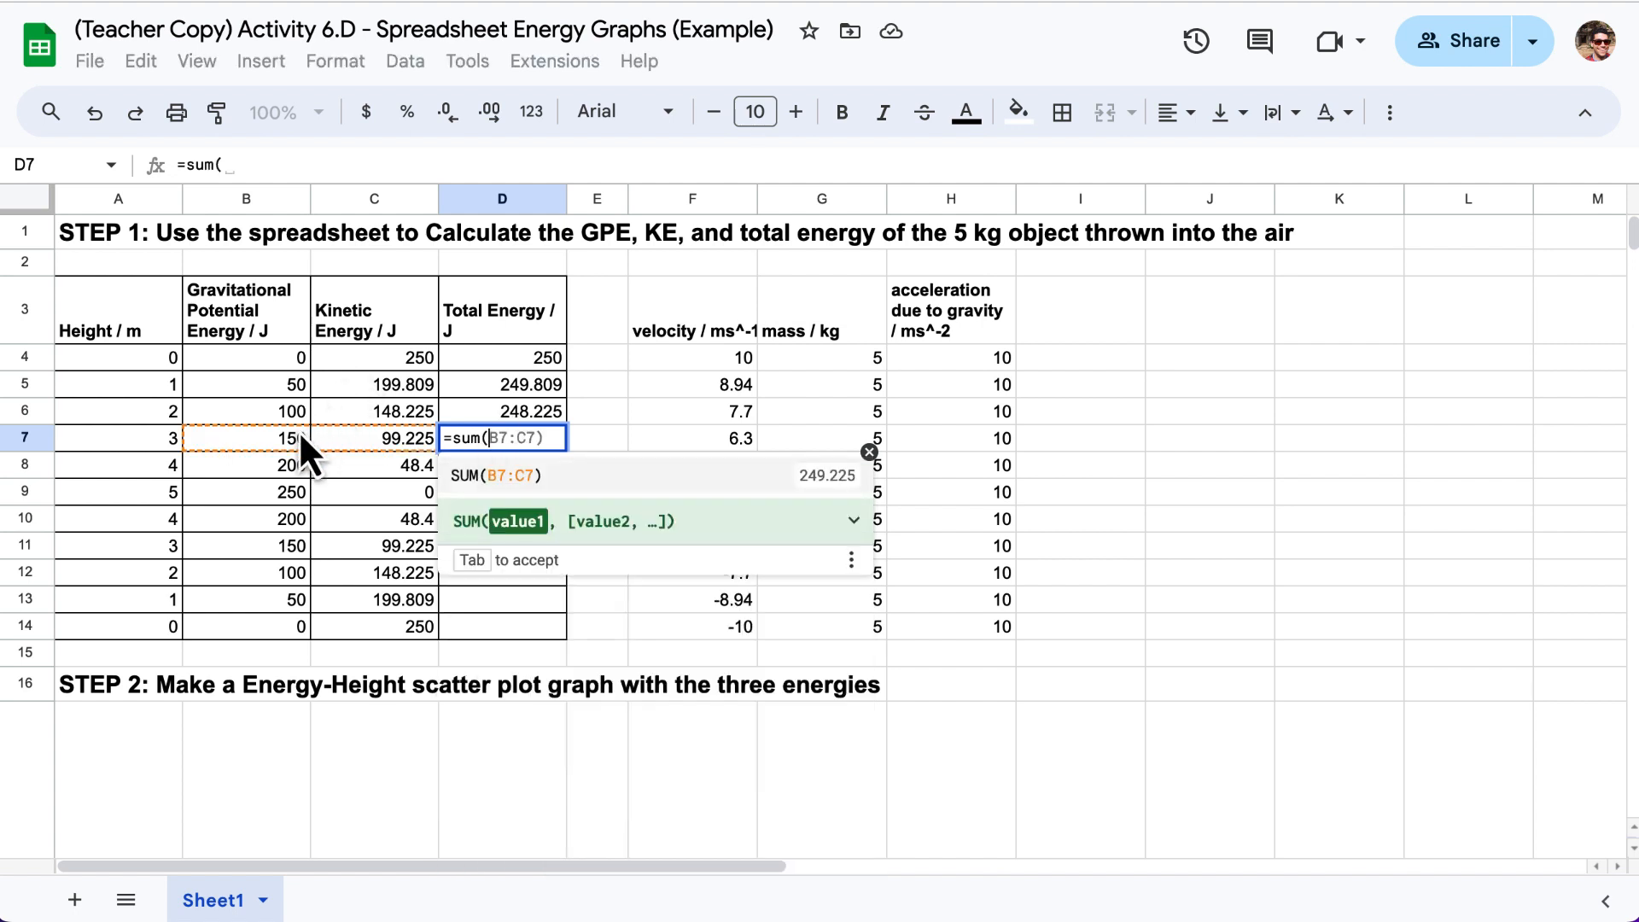
left_click_drag(299, 430, 333, 433)
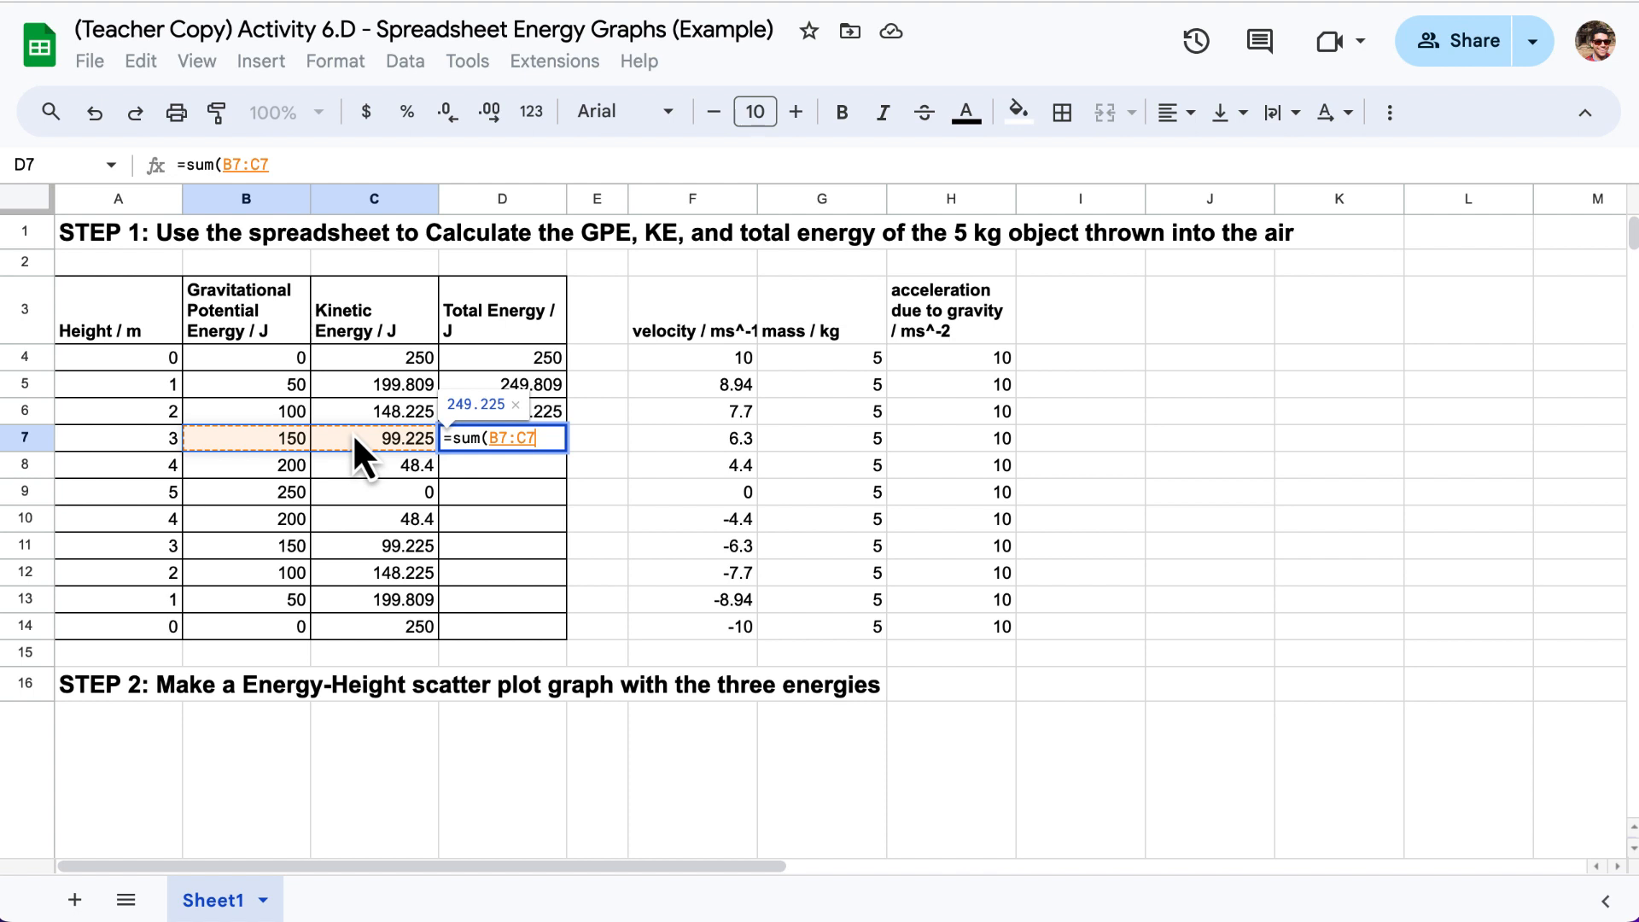
type(")")
key("Return")
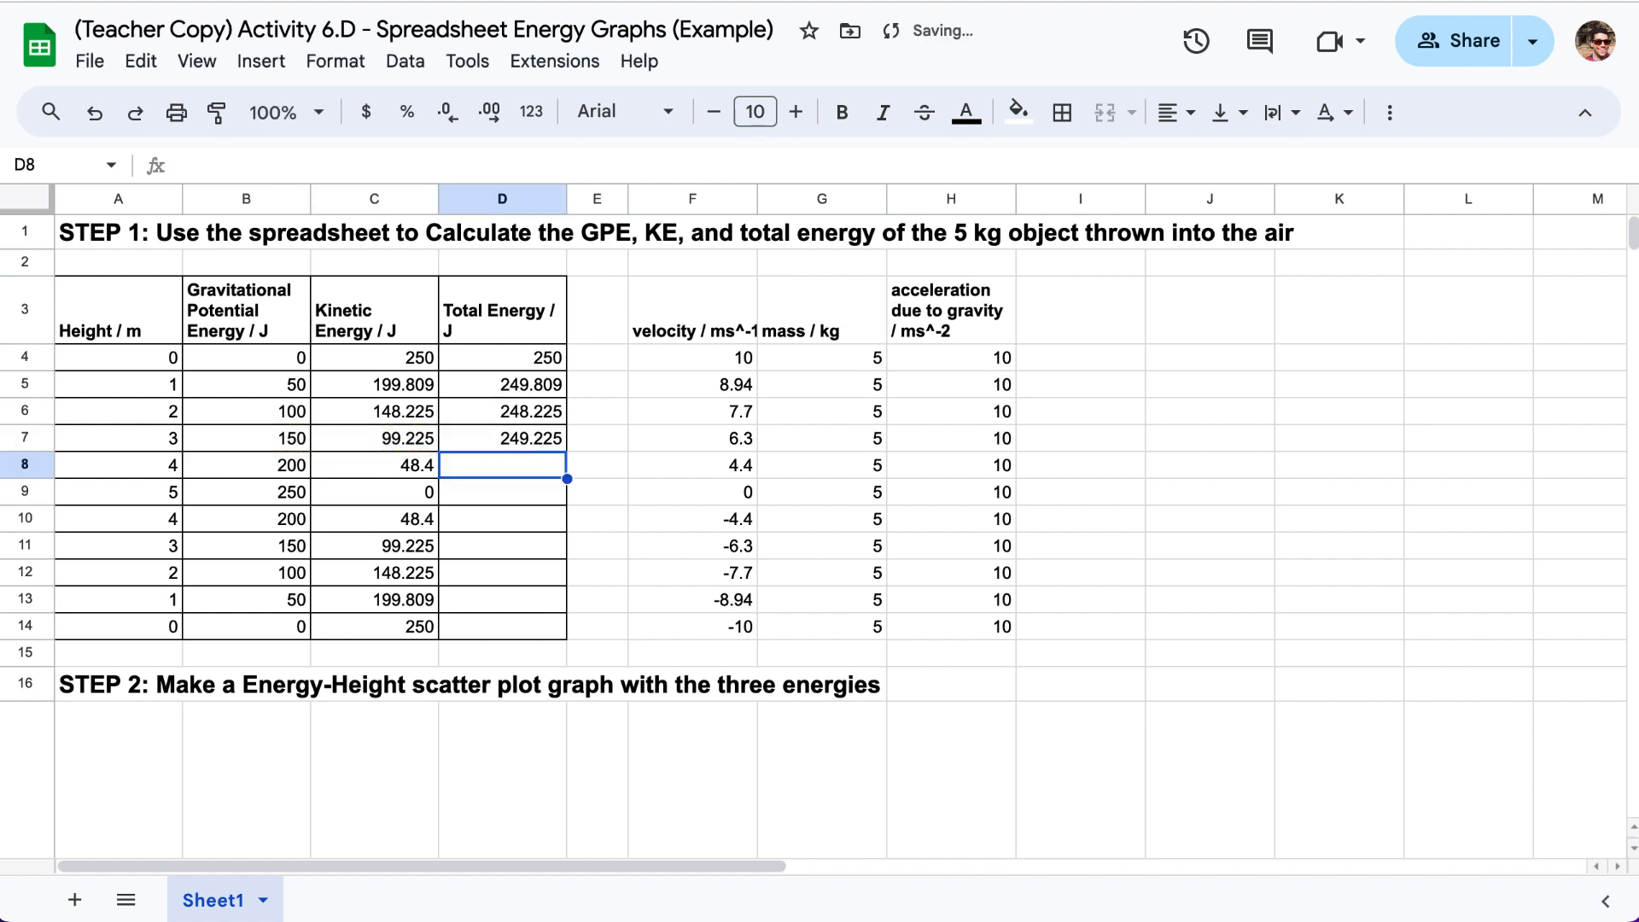
Fill the total energy formula down column D through row 14
left_click(551, 441)
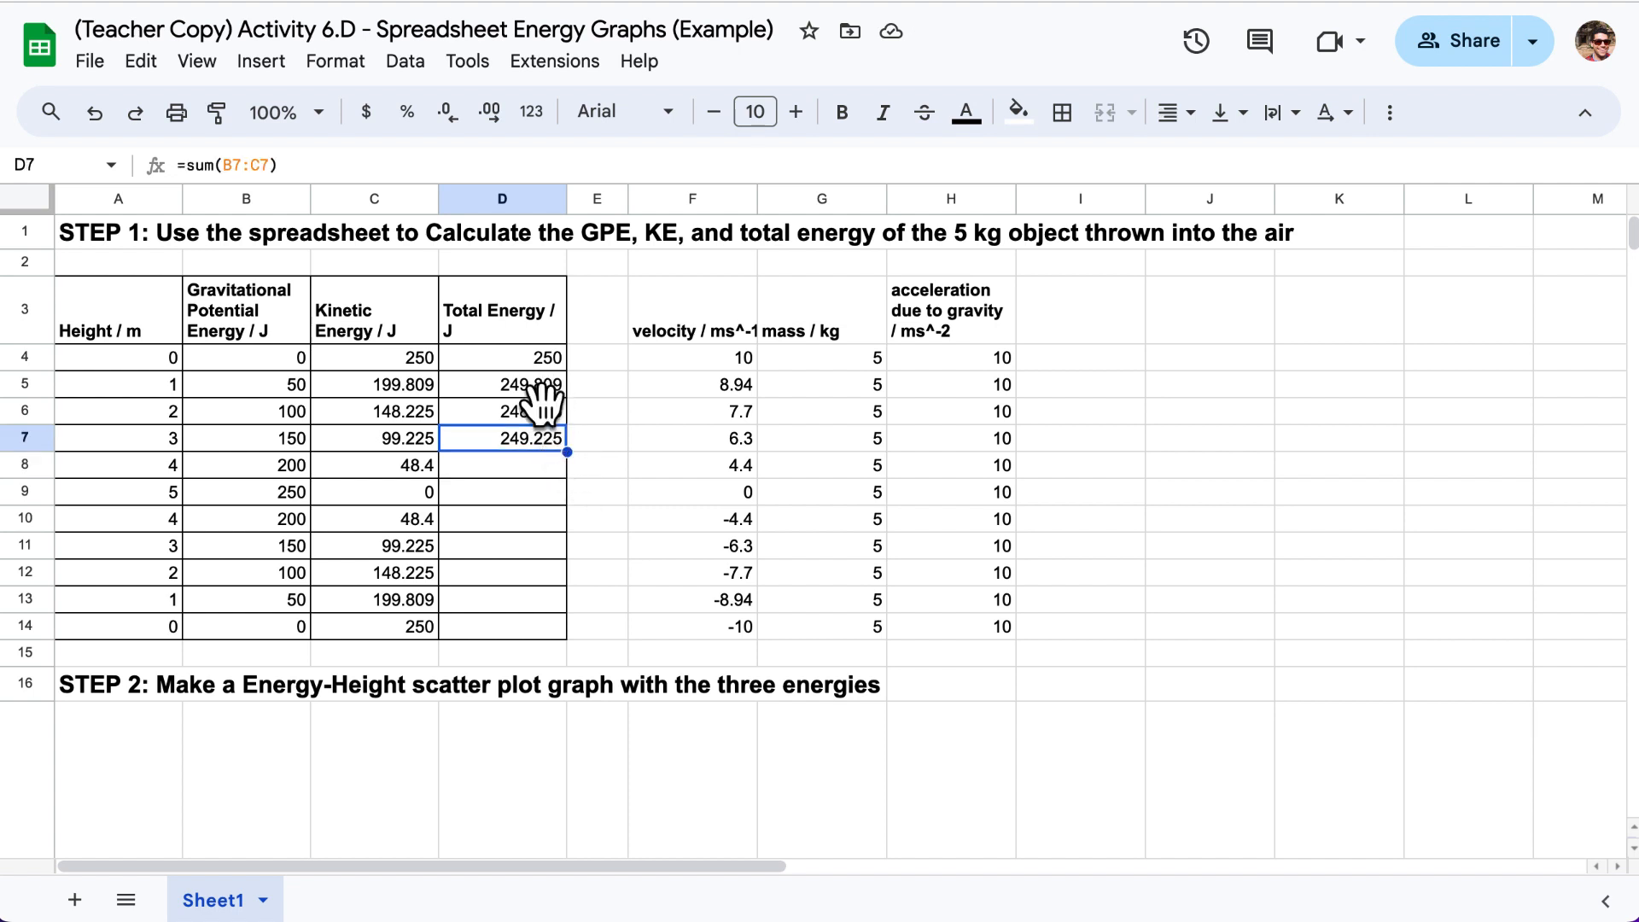
left_click_drag(543, 406, 560, 630)
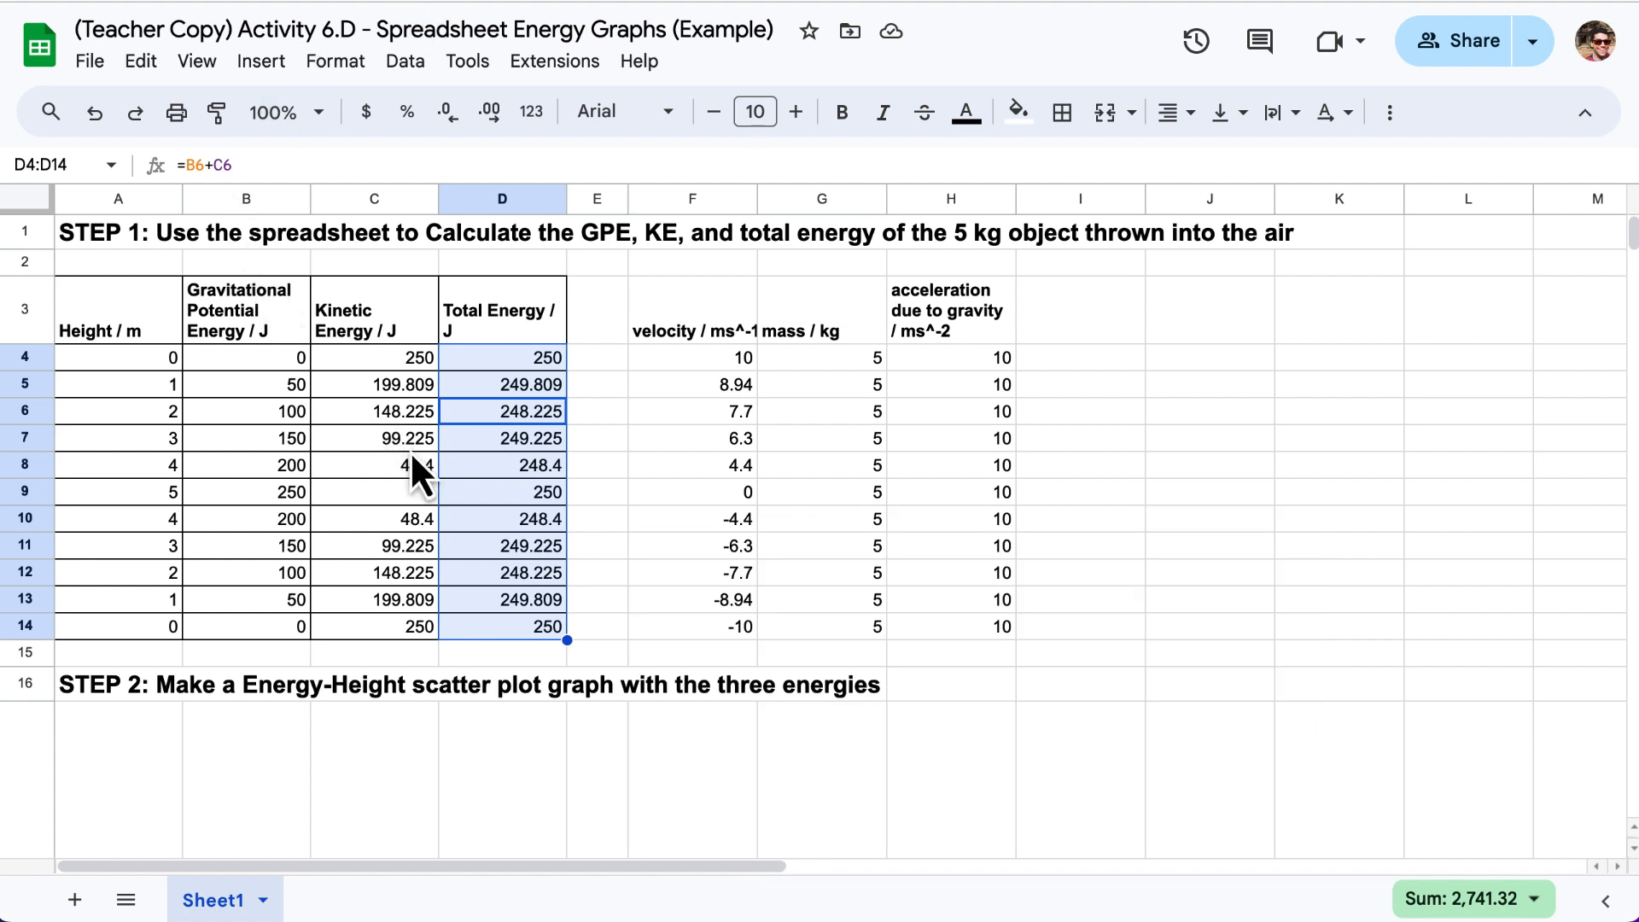
Review the potential, kinetic and total energy cells in row 4 and the height values in column A down to row 11
left_click(254, 364)
left_click(397, 362)
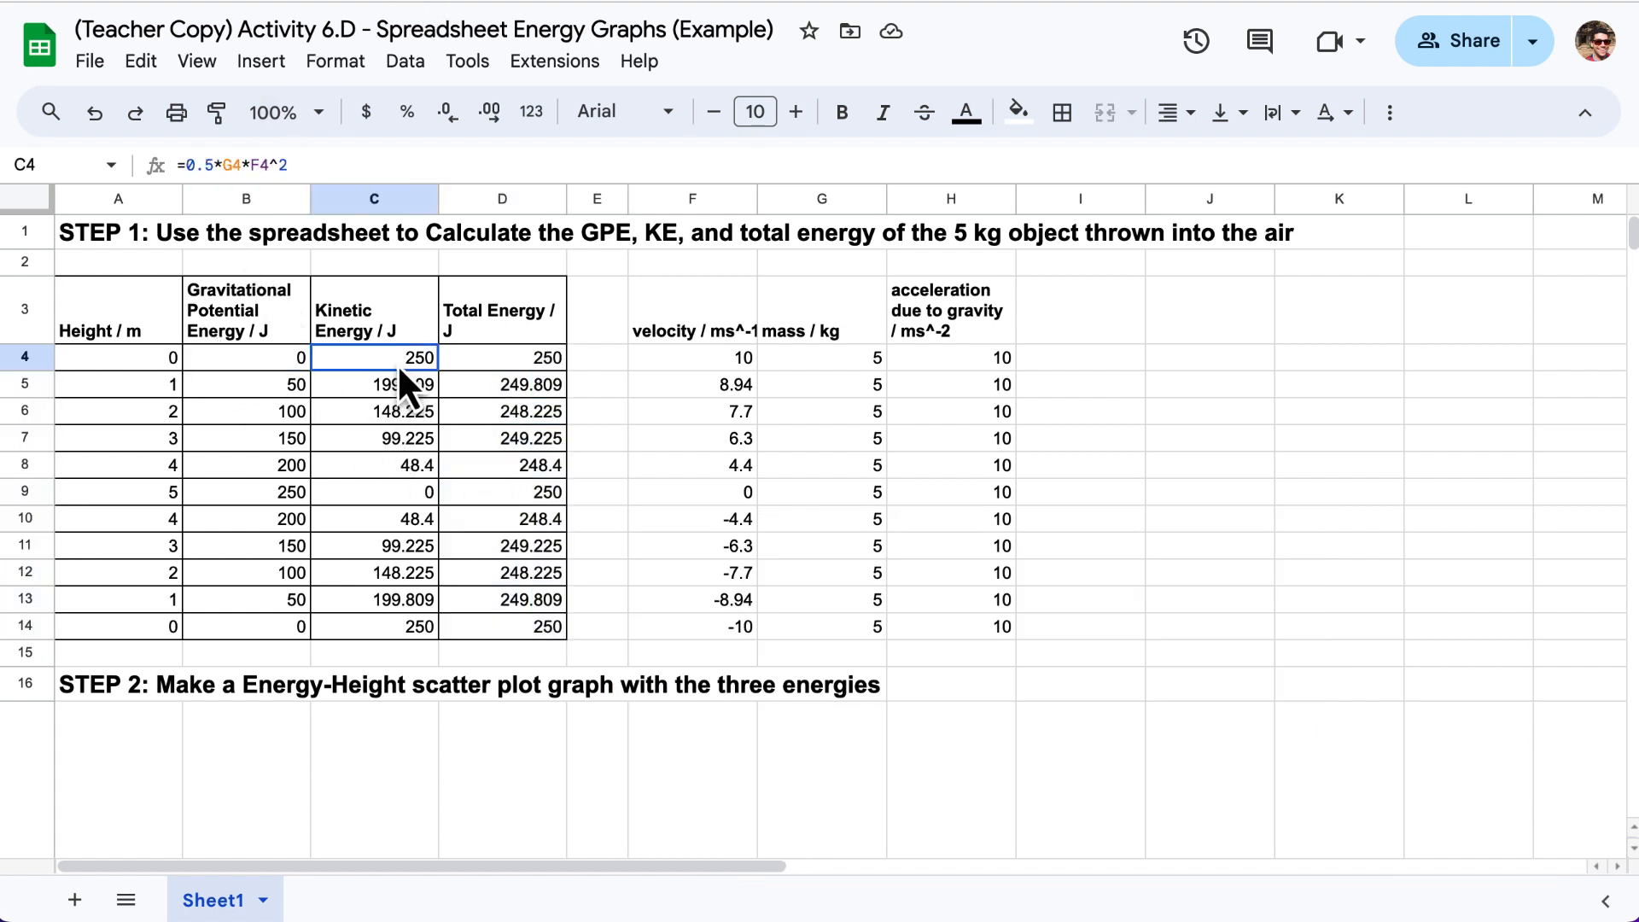
left_click(474, 364)
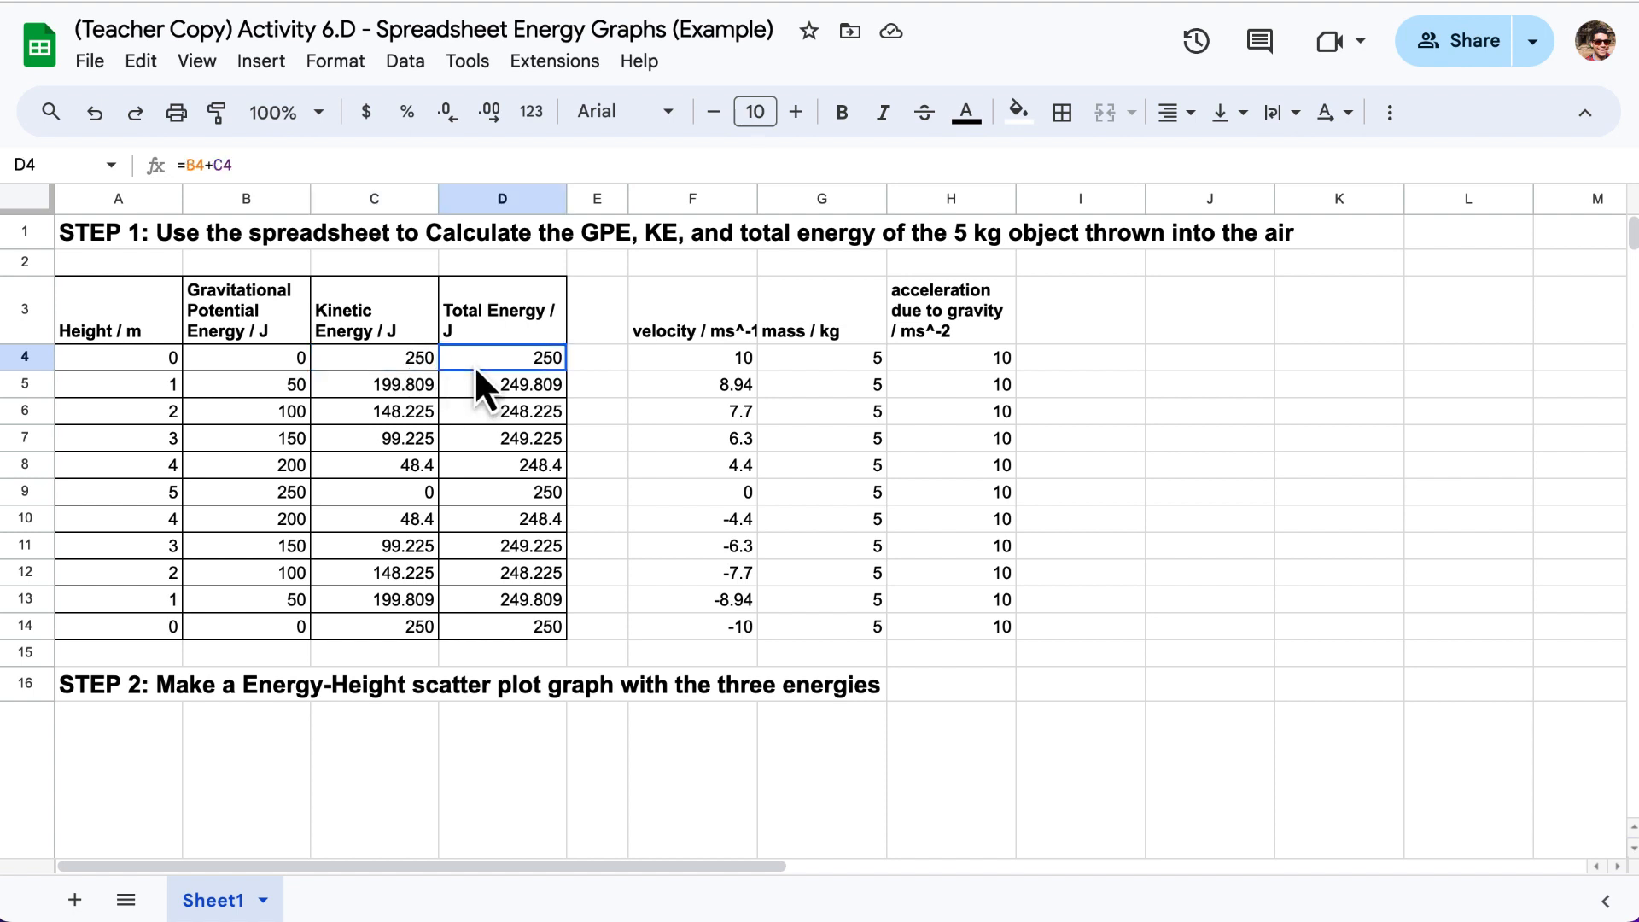
left_click(180, 367)
left_click(185, 437)
left_click(179, 485)
left_click(173, 518)
left_click(175, 547)
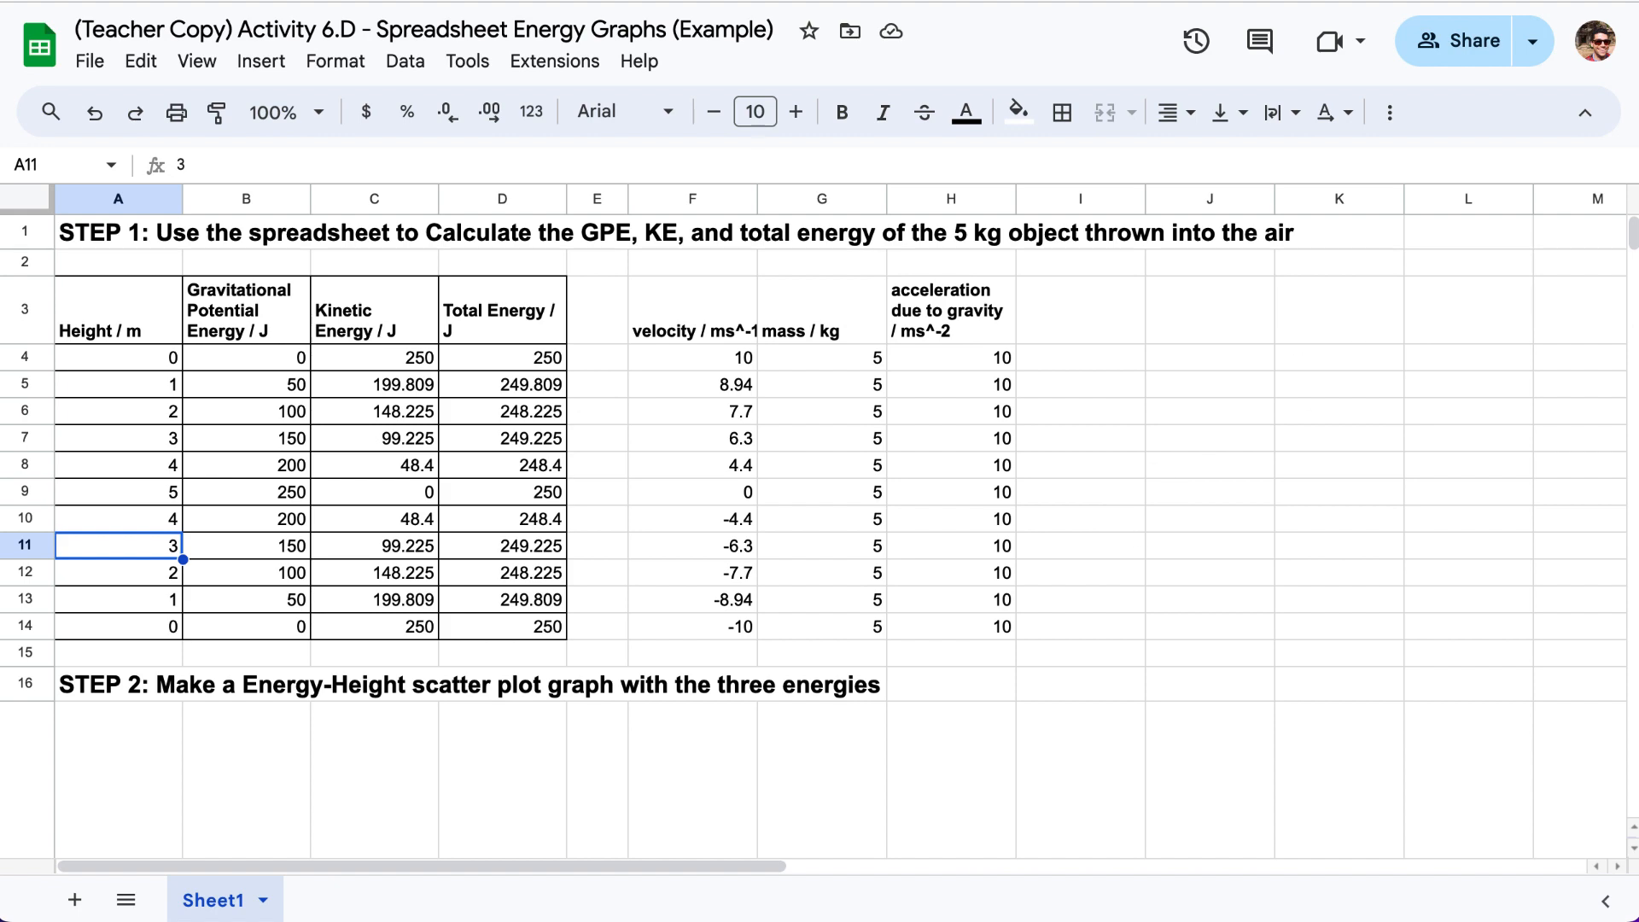
left_click_drag(1635, 231, 1634, 246)
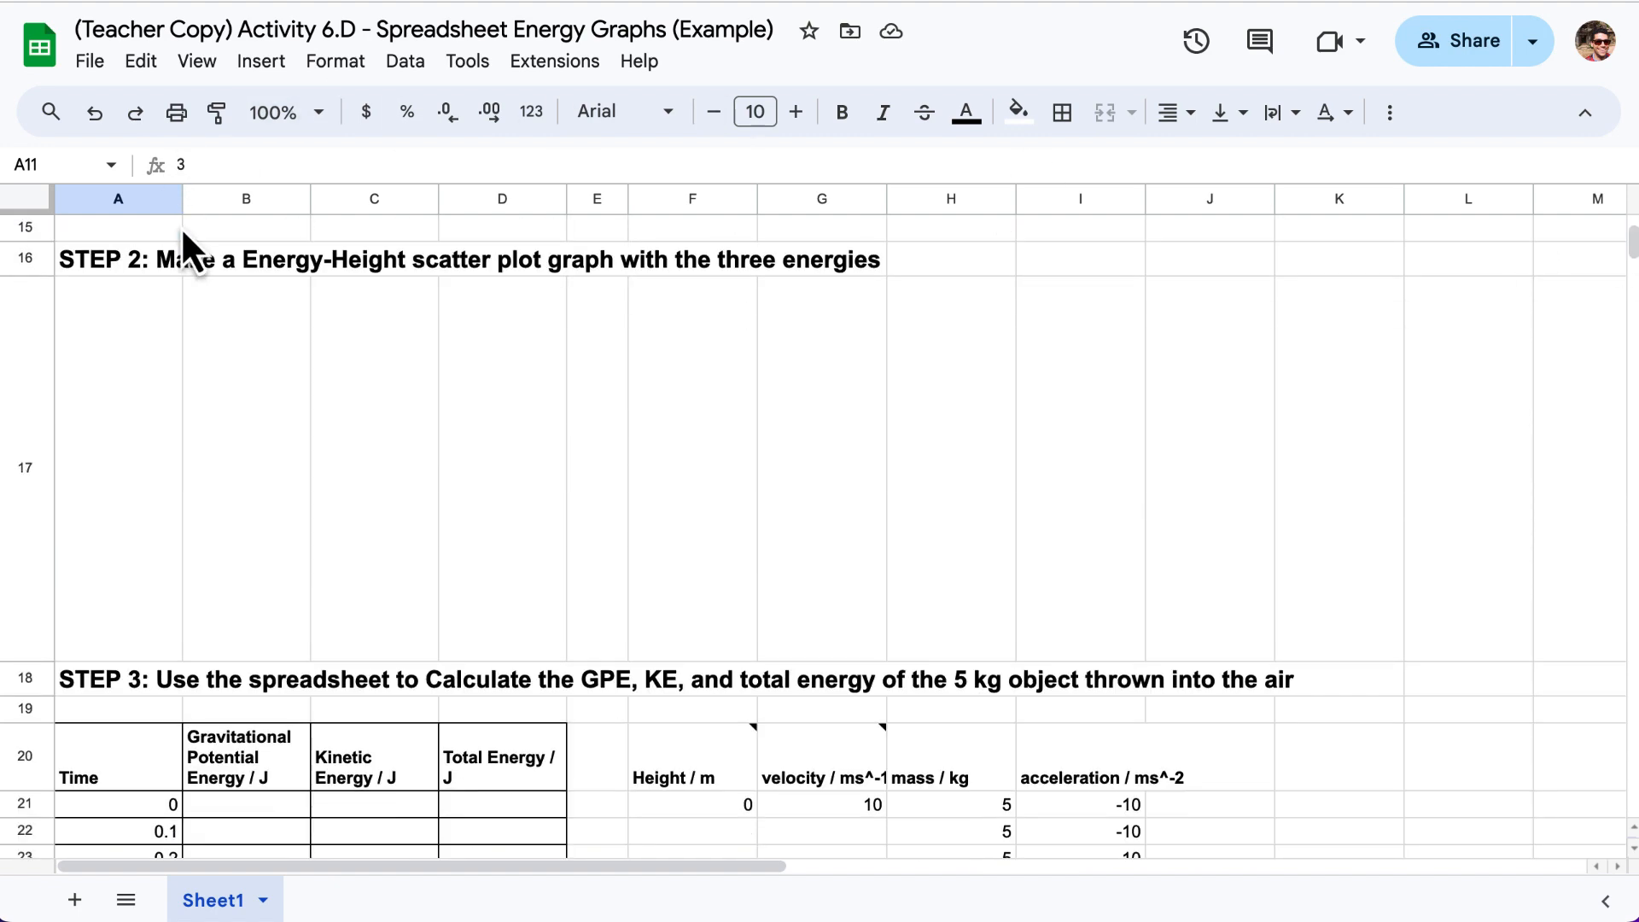
left_click(121, 347)
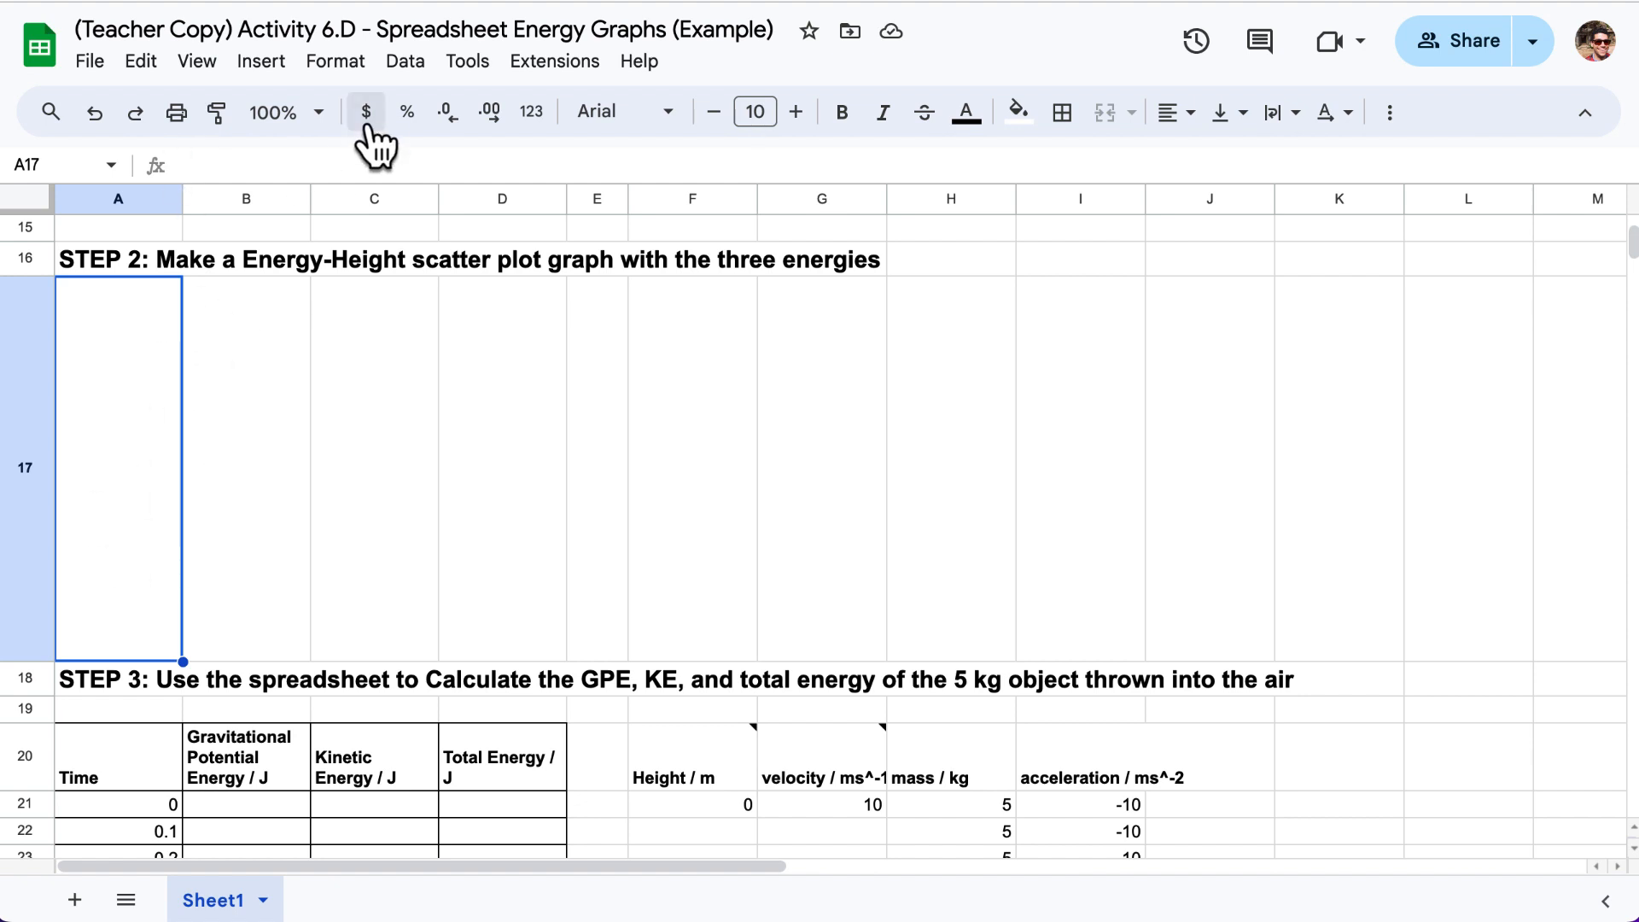
left_click(256, 68)
mouse_move(401, 107)
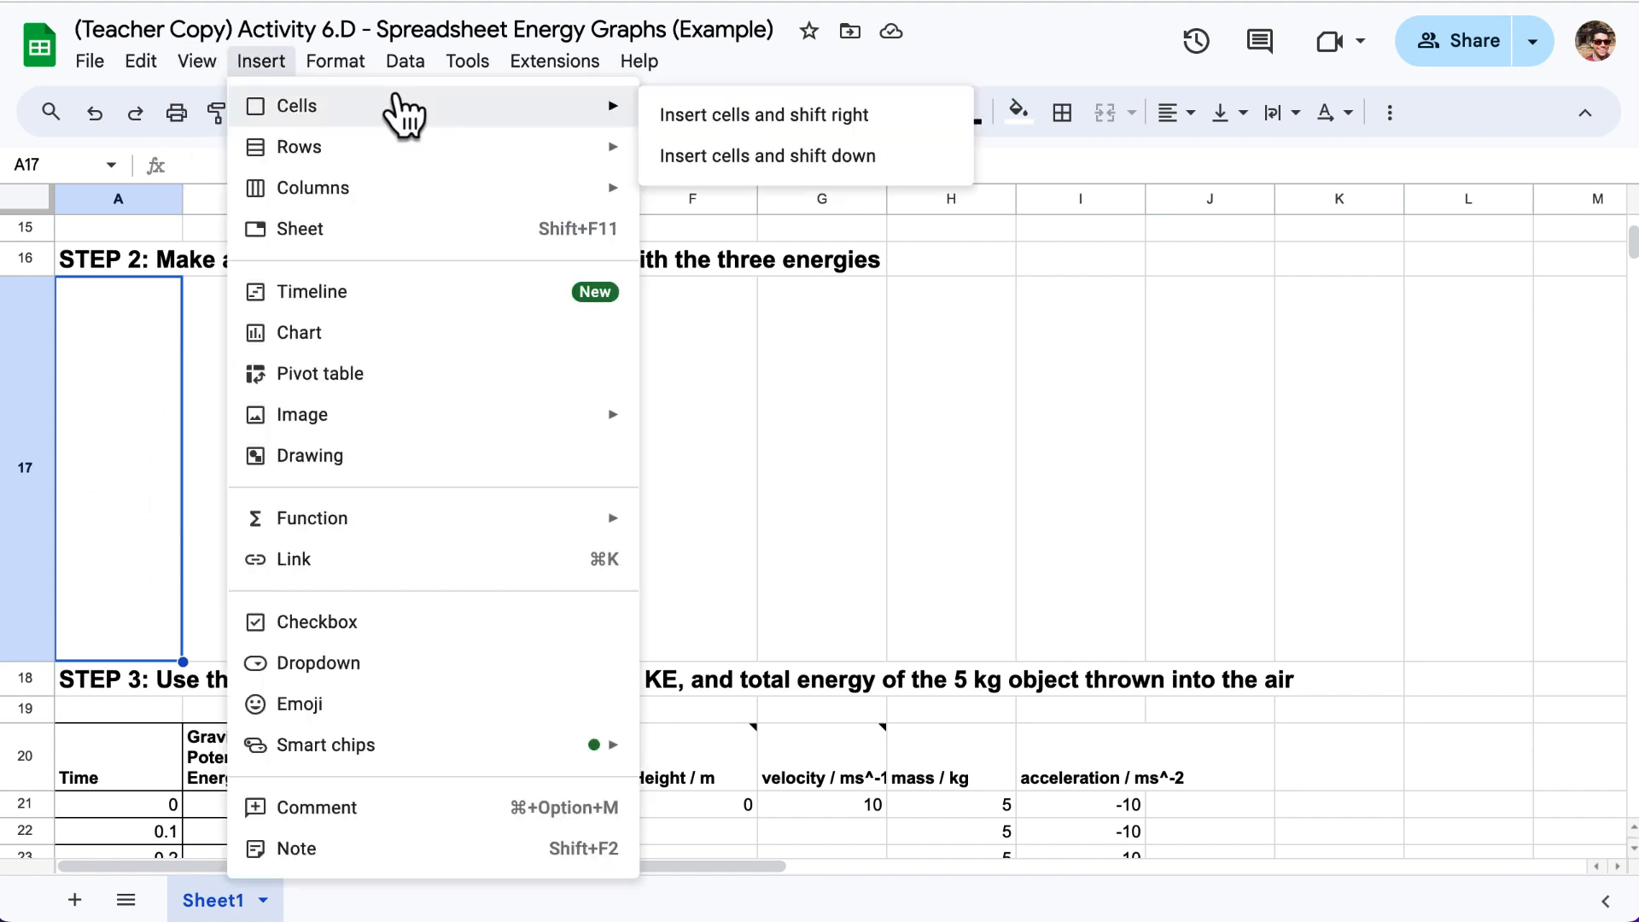
left_click(728, 299)
scroll(479, 340, "down", 10)
scroll(479, 342, "up", 12)
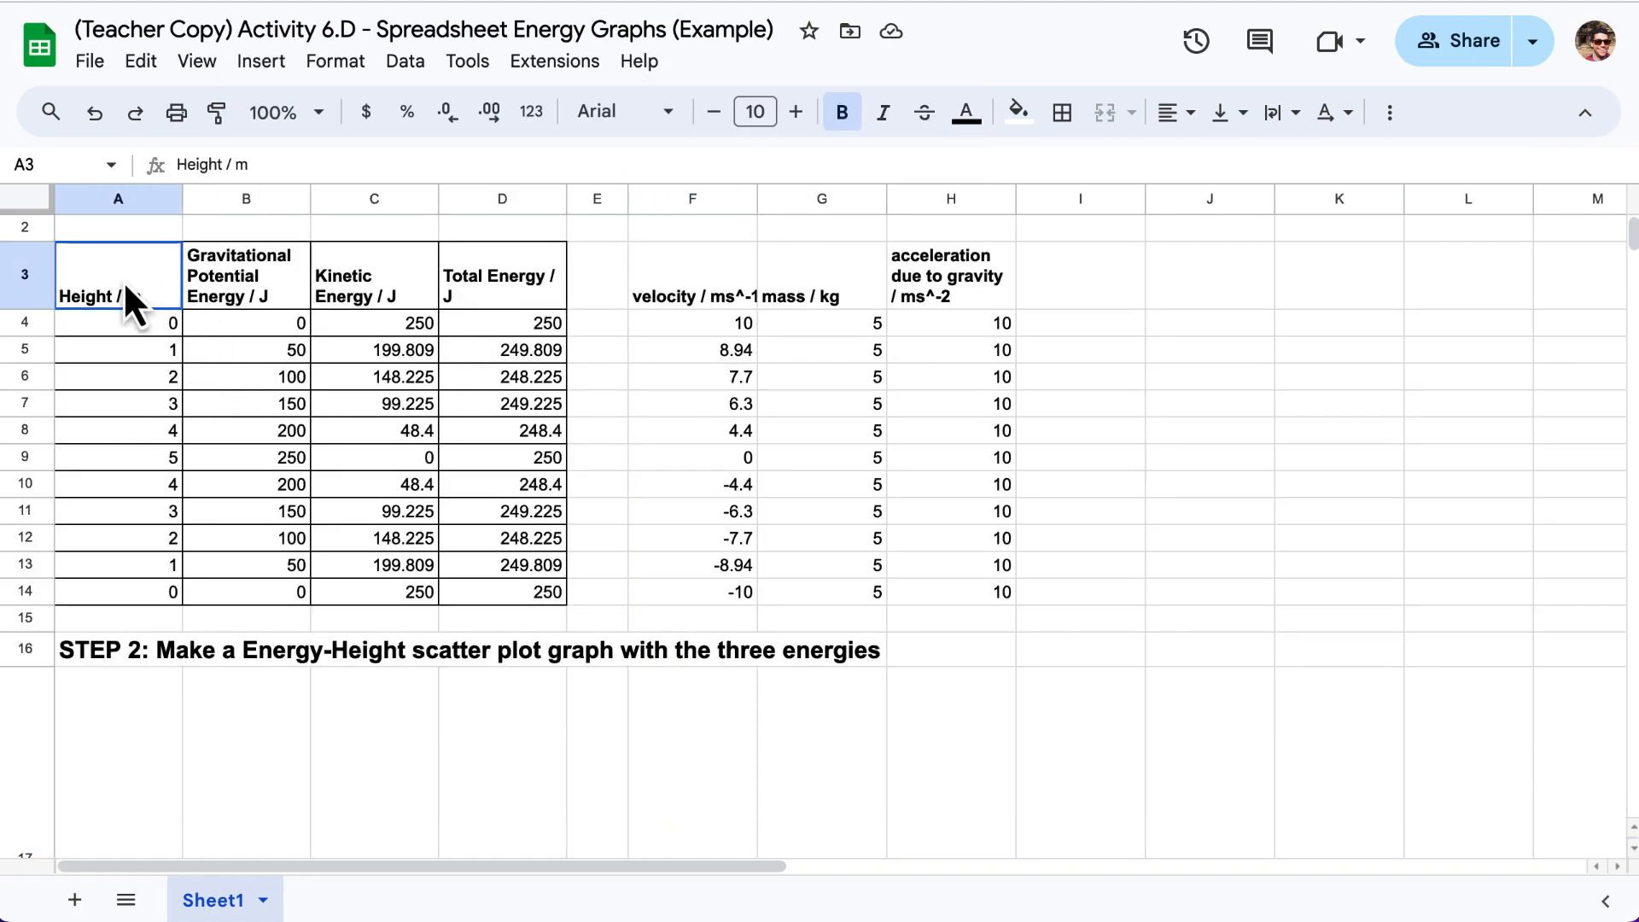
Insert a chart from the height and energy table A3:D14, including its headers
left_click_drag(124, 287, 493, 584)
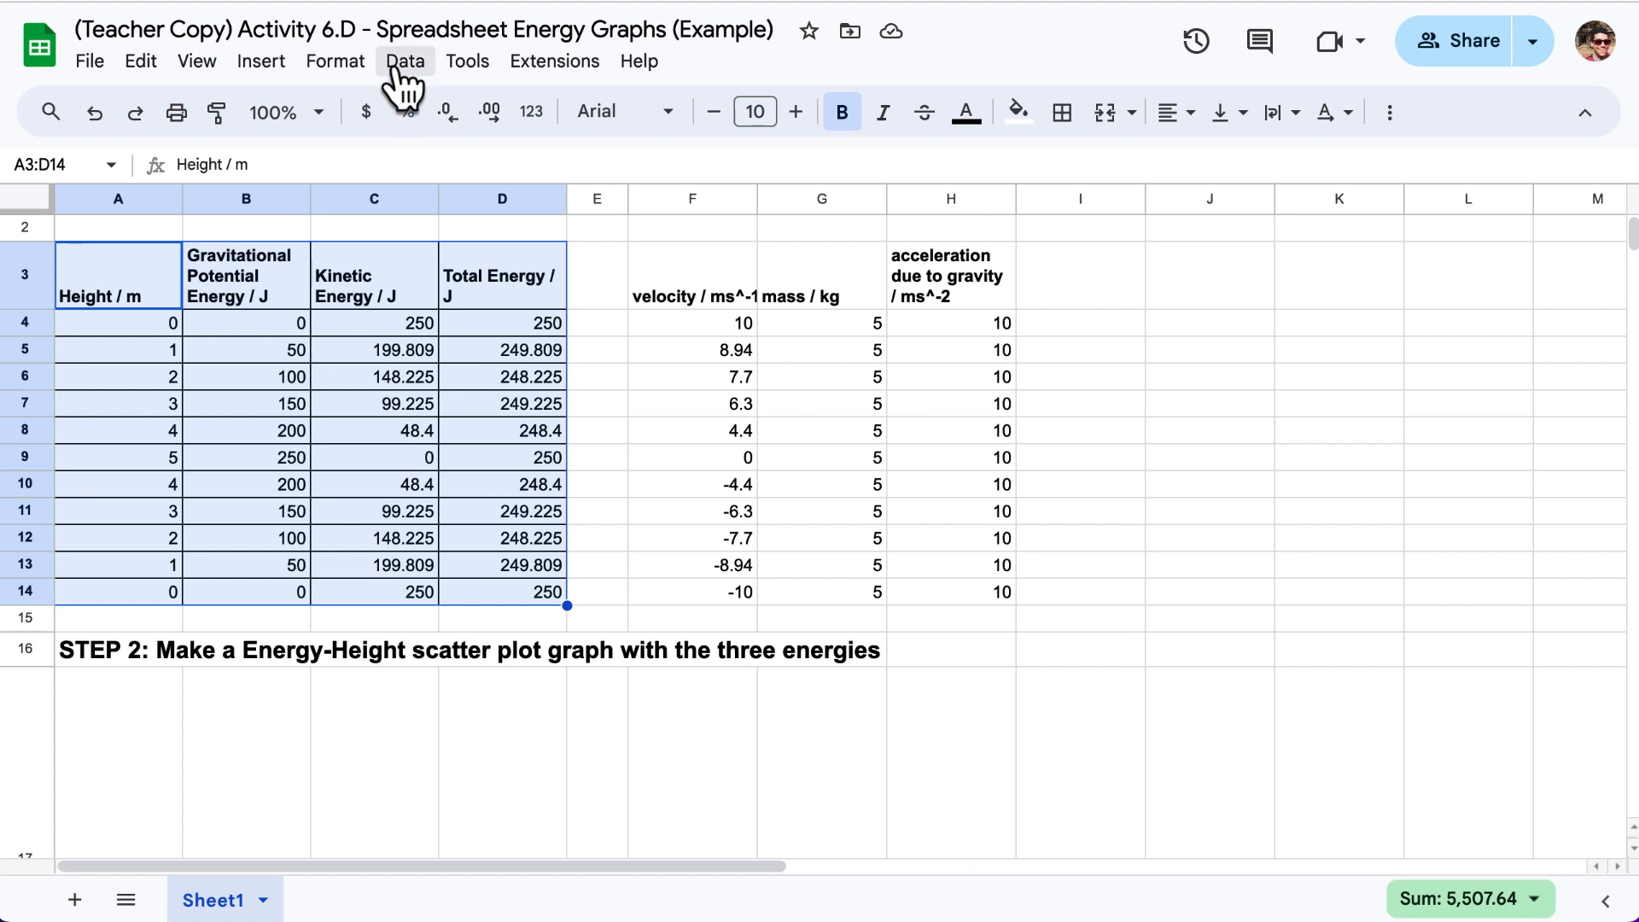
left_click(261, 64)
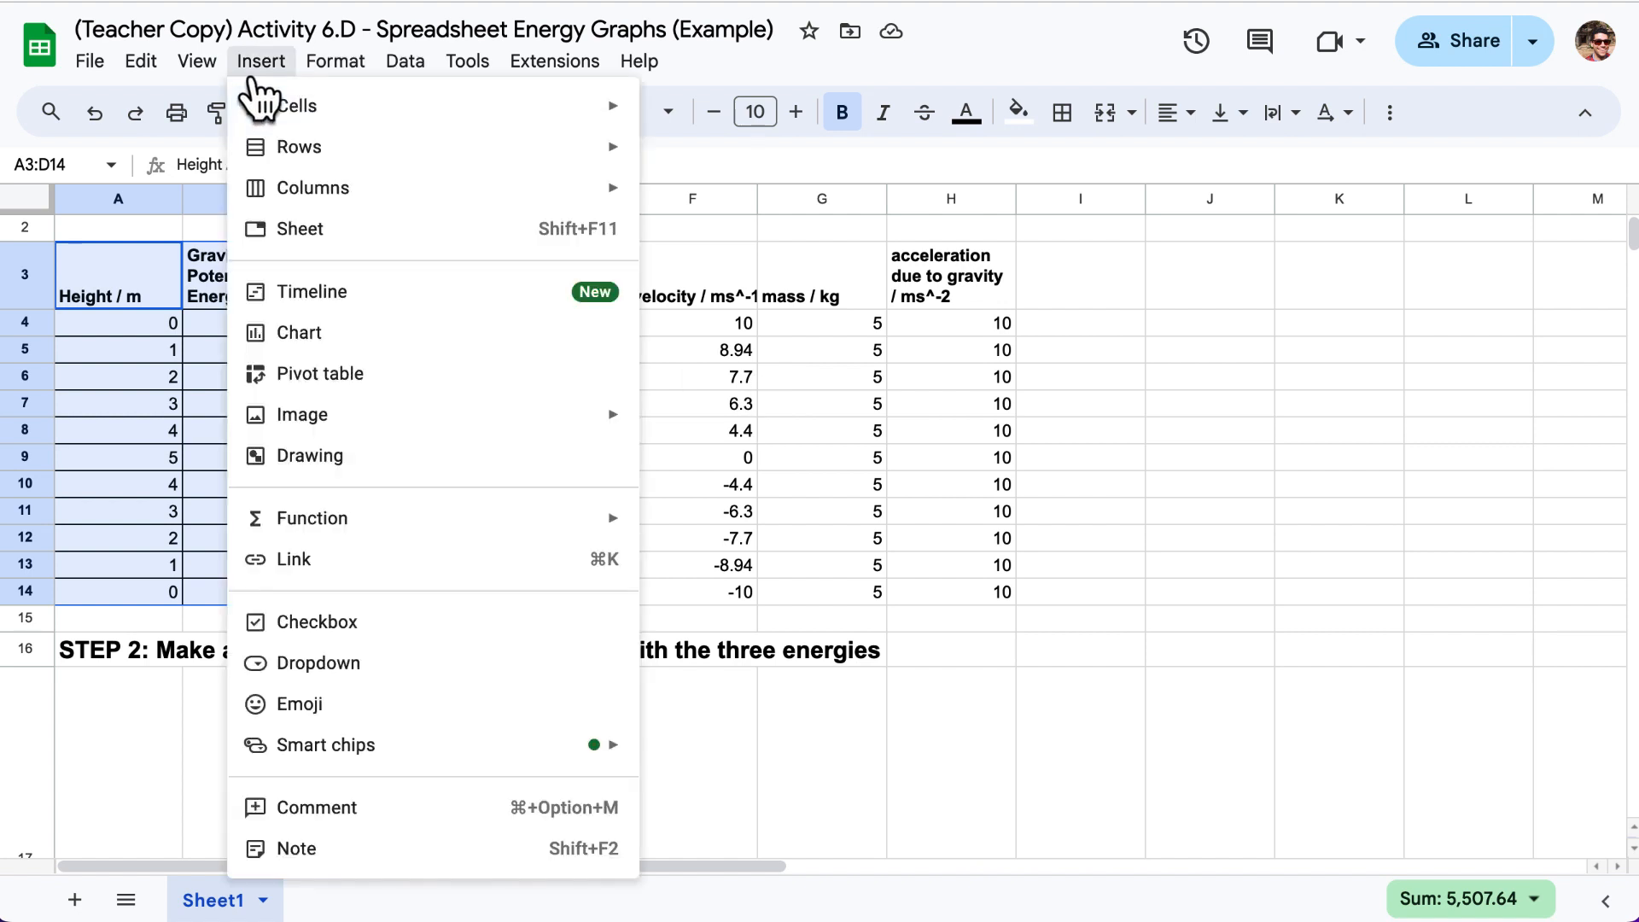
left_click(340, 343)
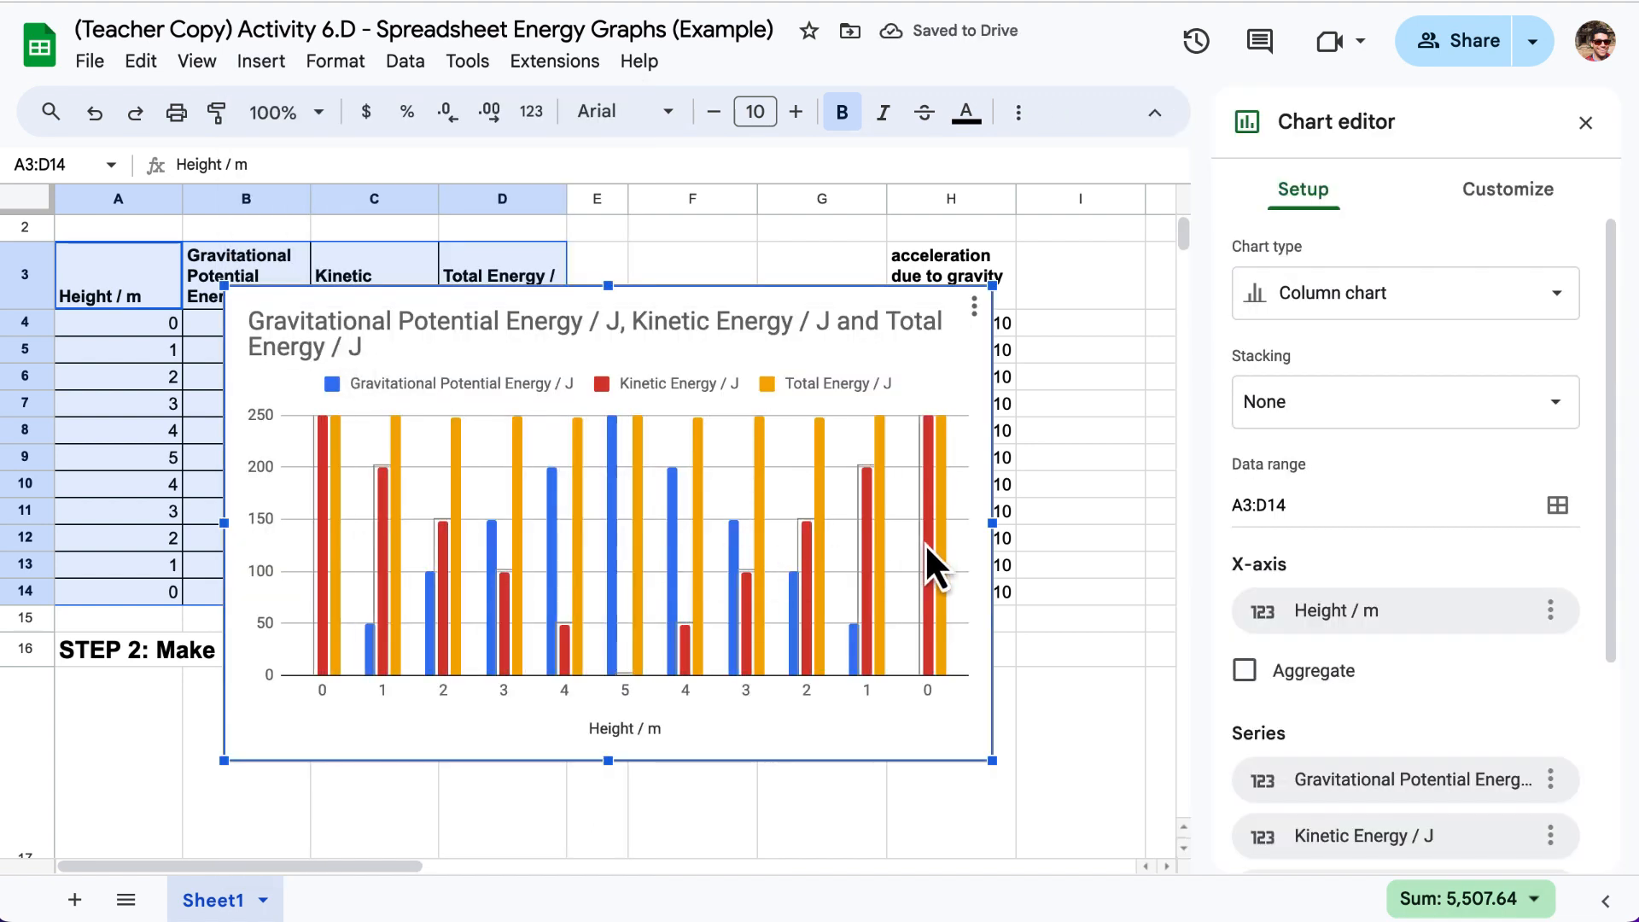
Change the chart type from column to scatter chart
left_click(1443, 320)
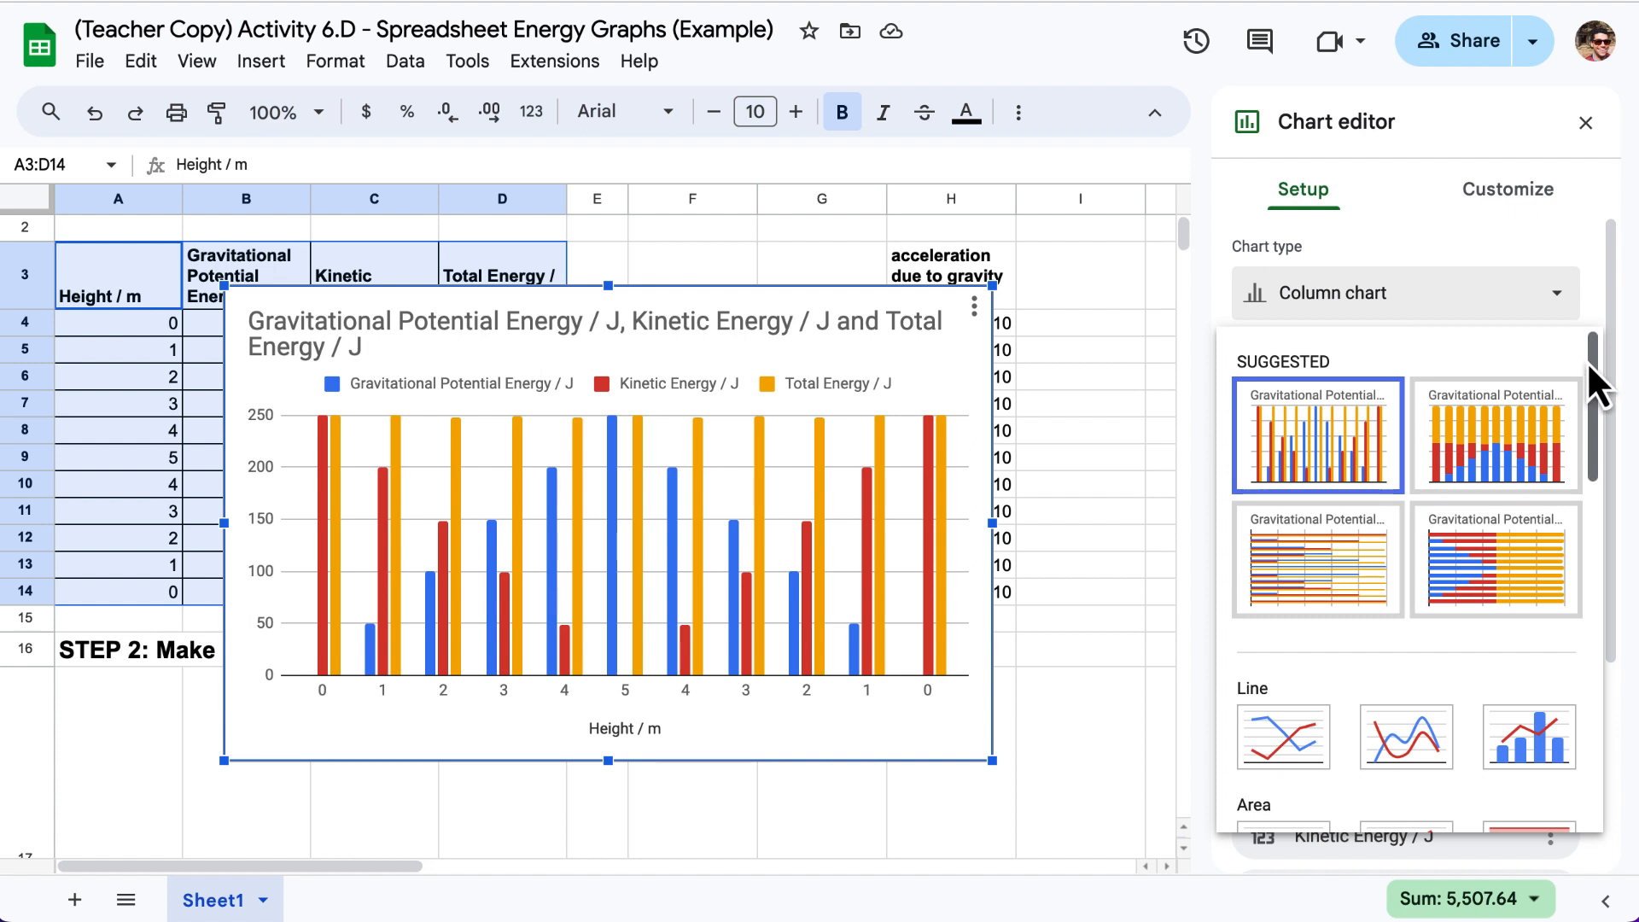
left_click_drag(1588, 365, 1589, 467)
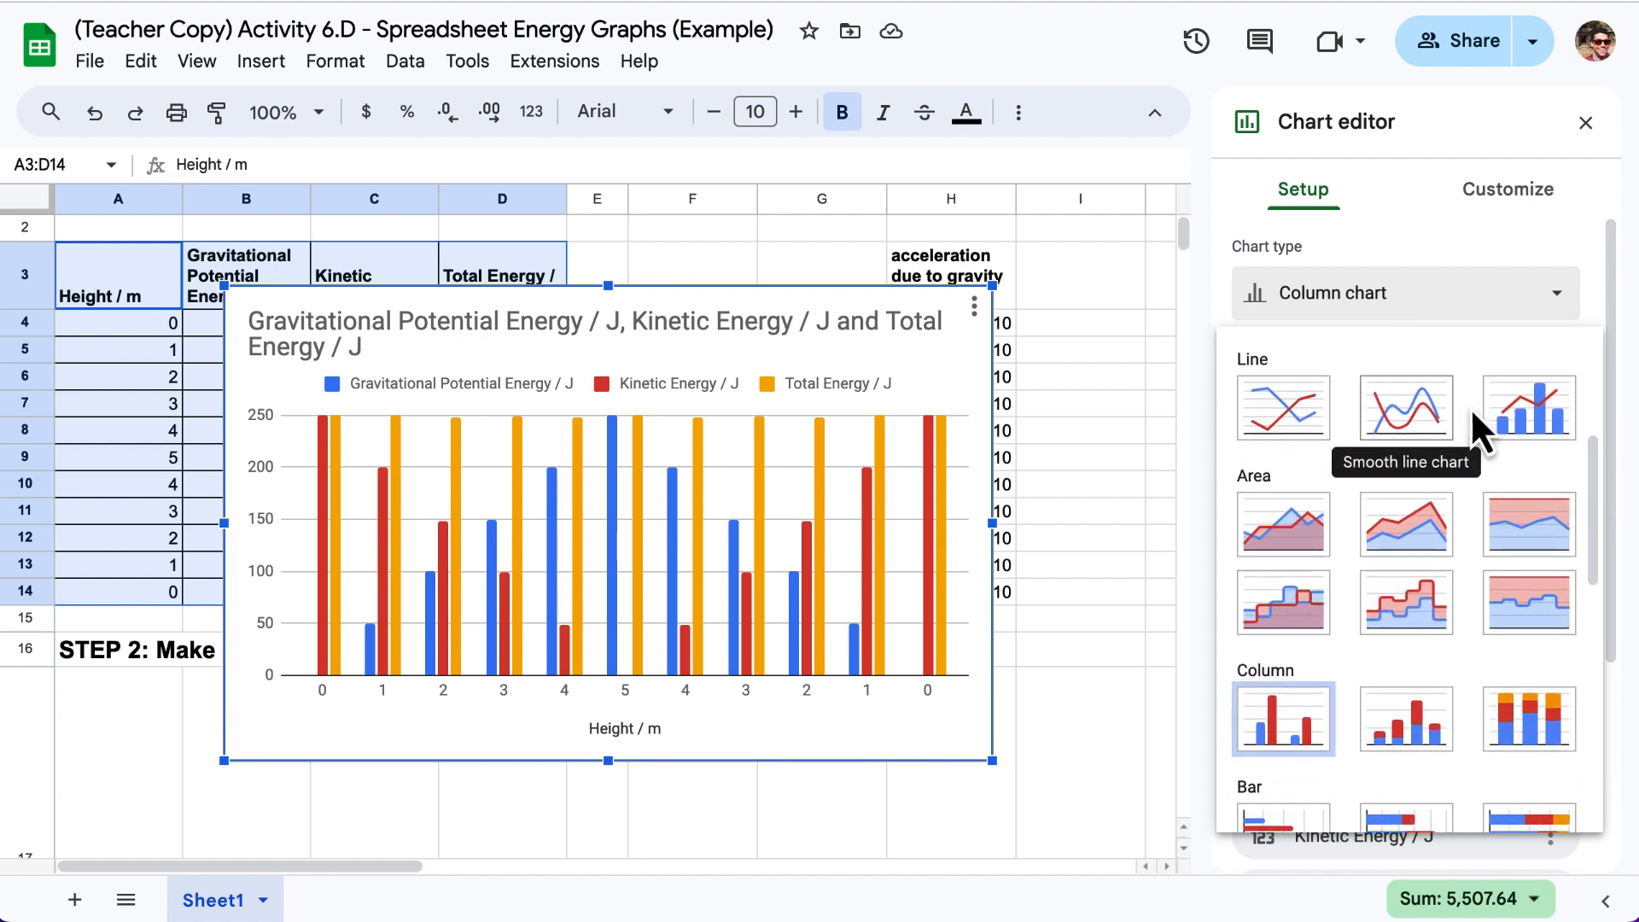
left_click_drag(1597, 470, 1599, 623)
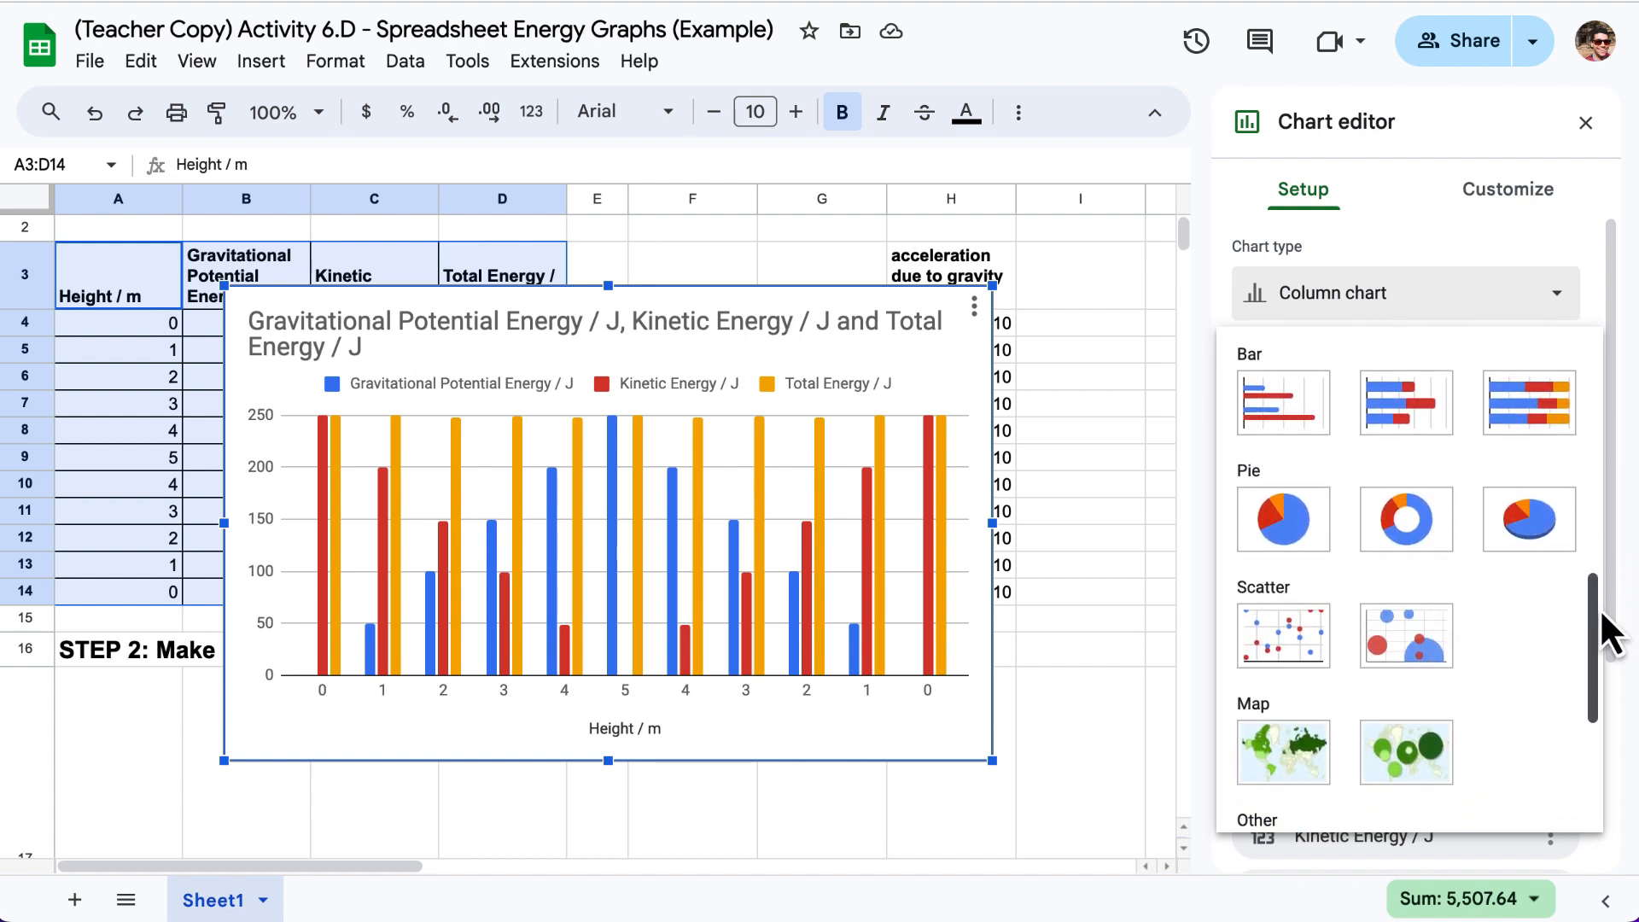
left_click(1272, 646)
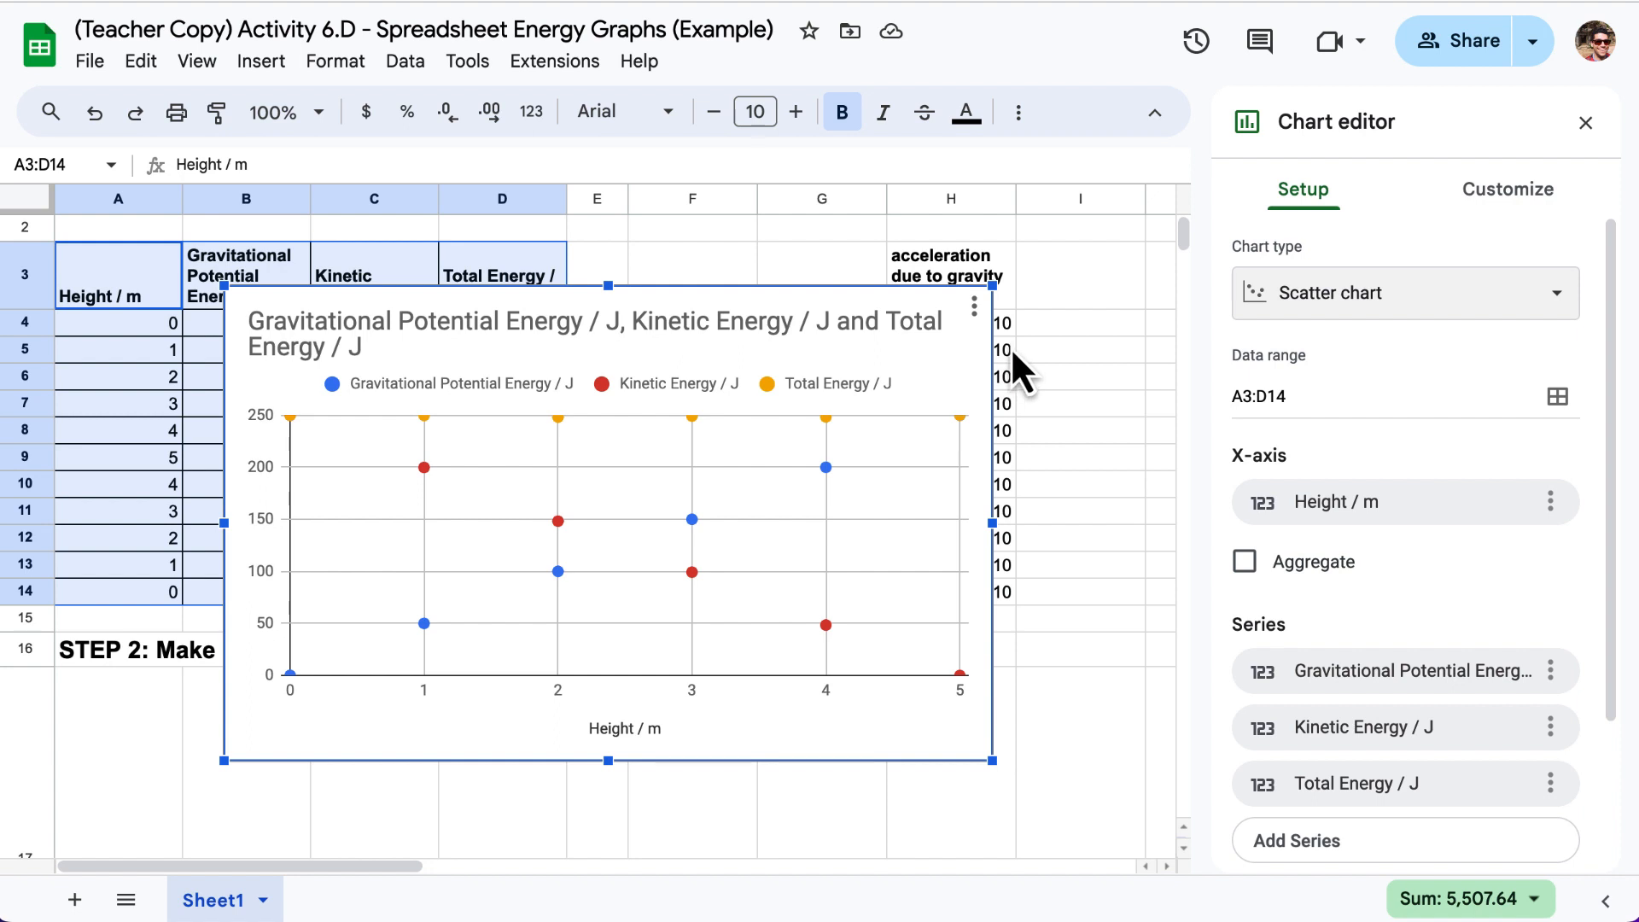
Set the chart title to "GPE, KE, & Total Energy for 5kg object thrown into the air"
double_click(616, 338)
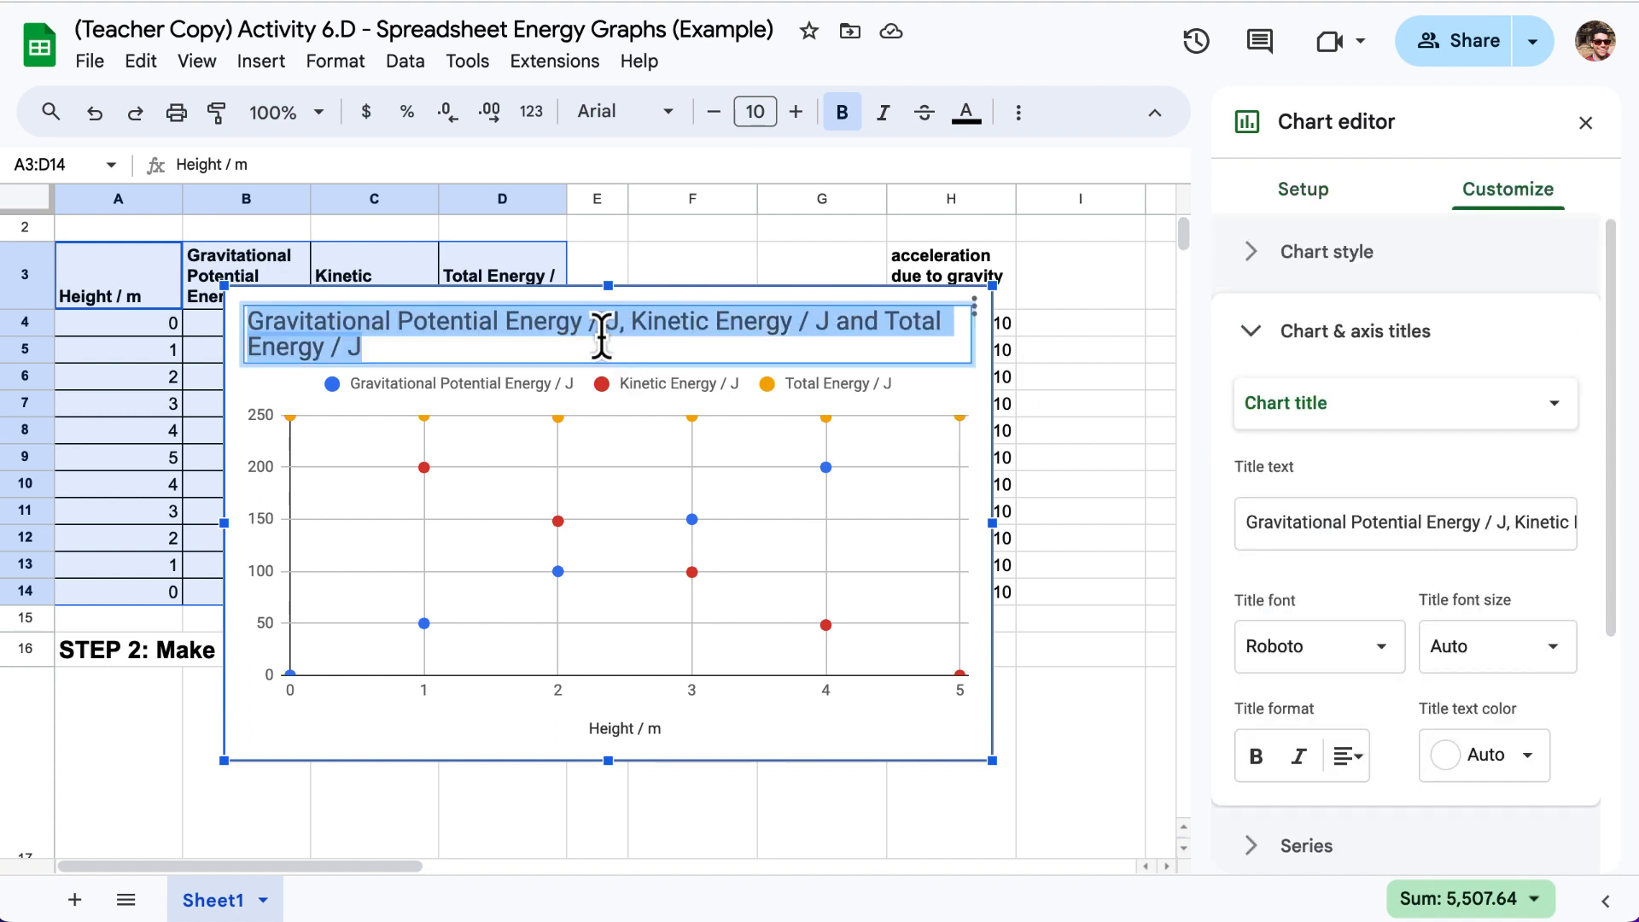
type("GPE, KE, & Total")
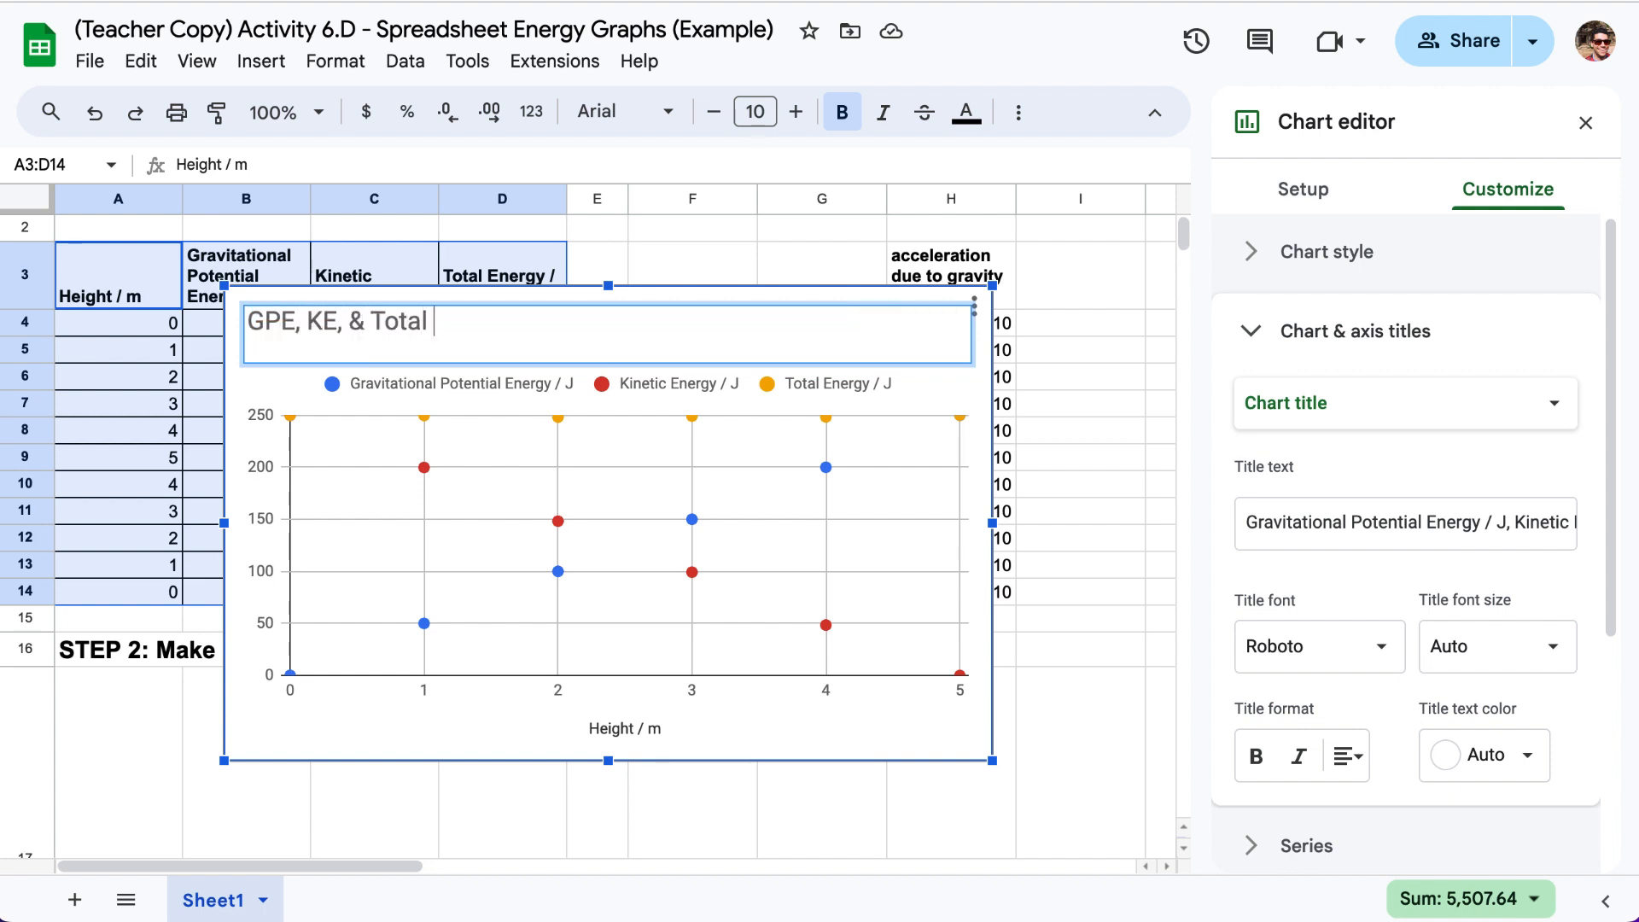
type(" Energy for 5kg objec")
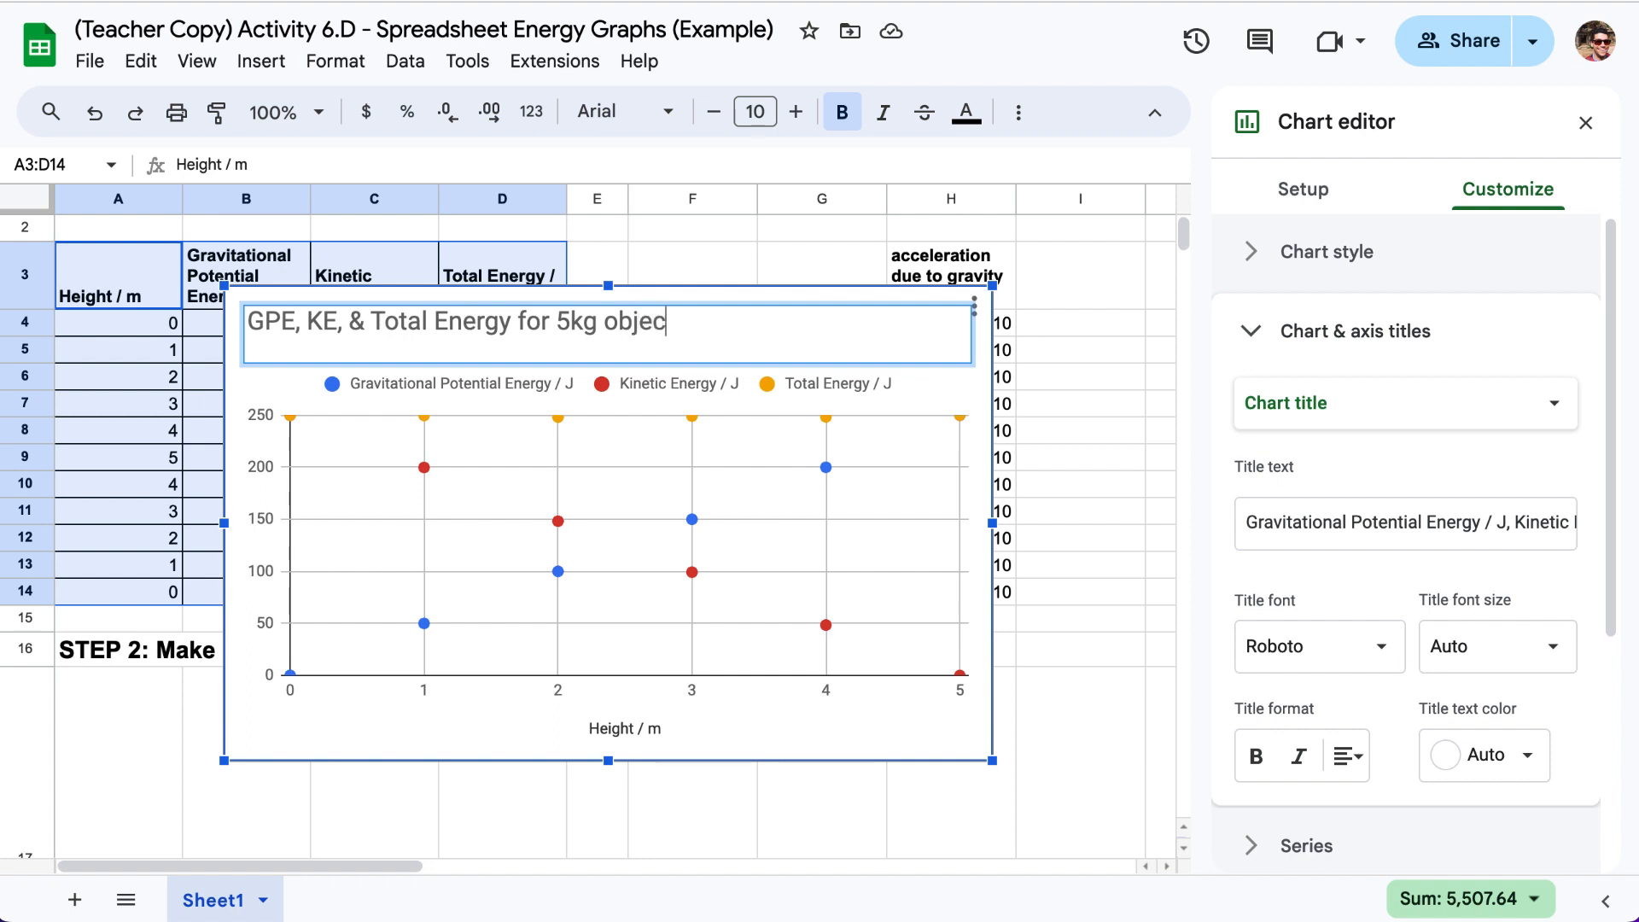
type("rowinn into the air")
key("Return")
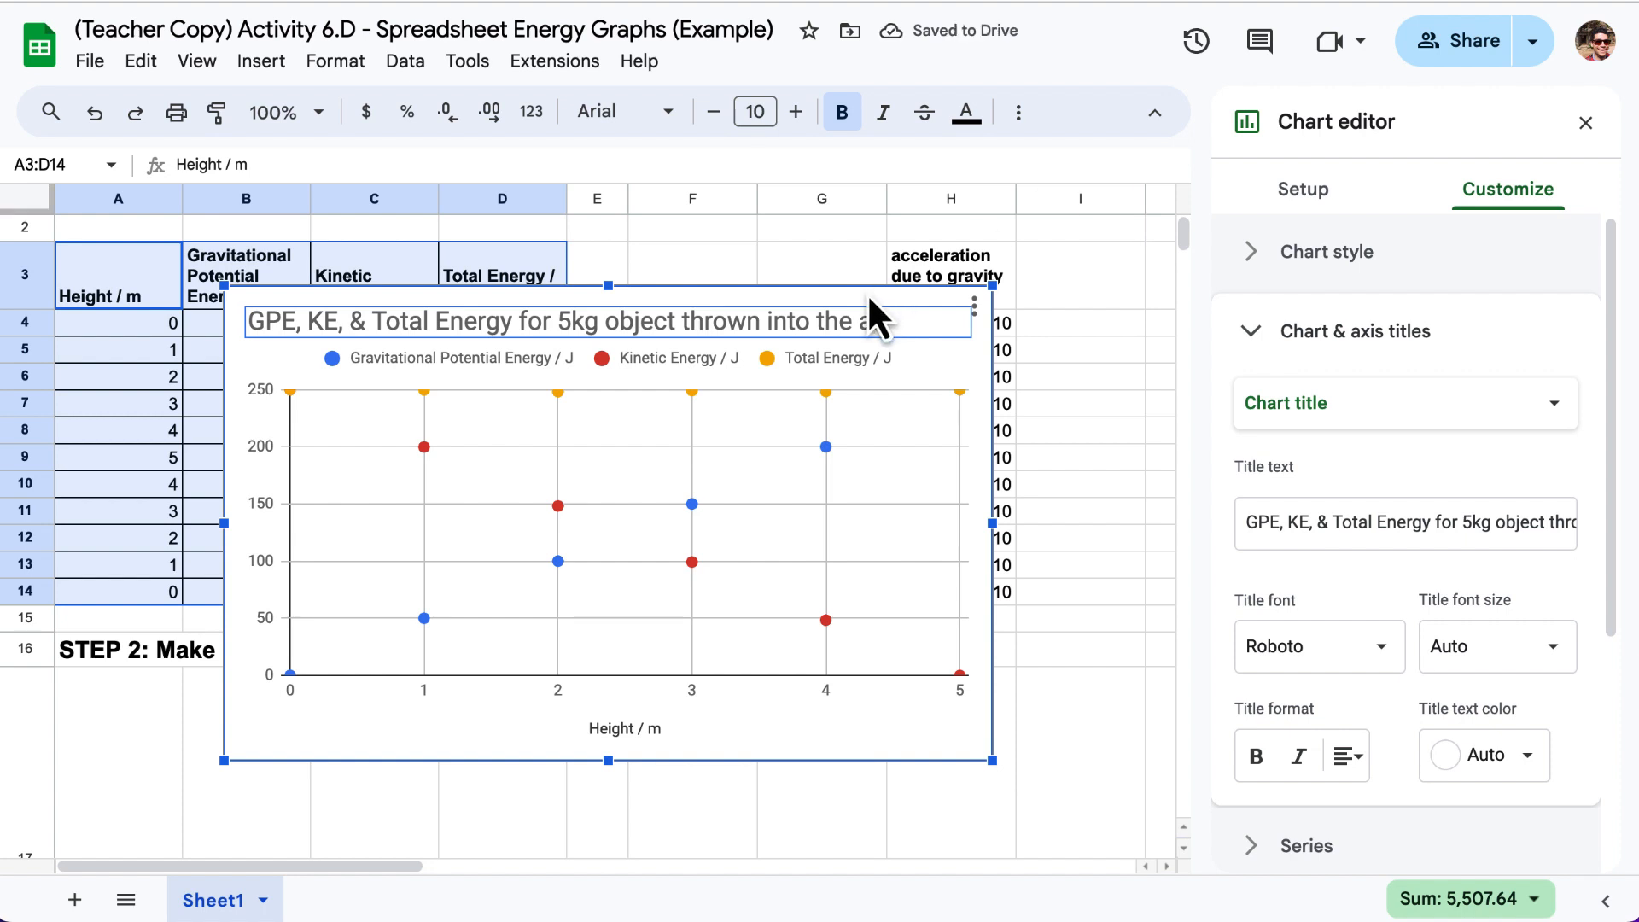
Move the scatter chart directly below the STEP 2 heading, aligned with column A
left_click_drag(867, 294, 703, 684)
scroll(771, 599, "down", 3)
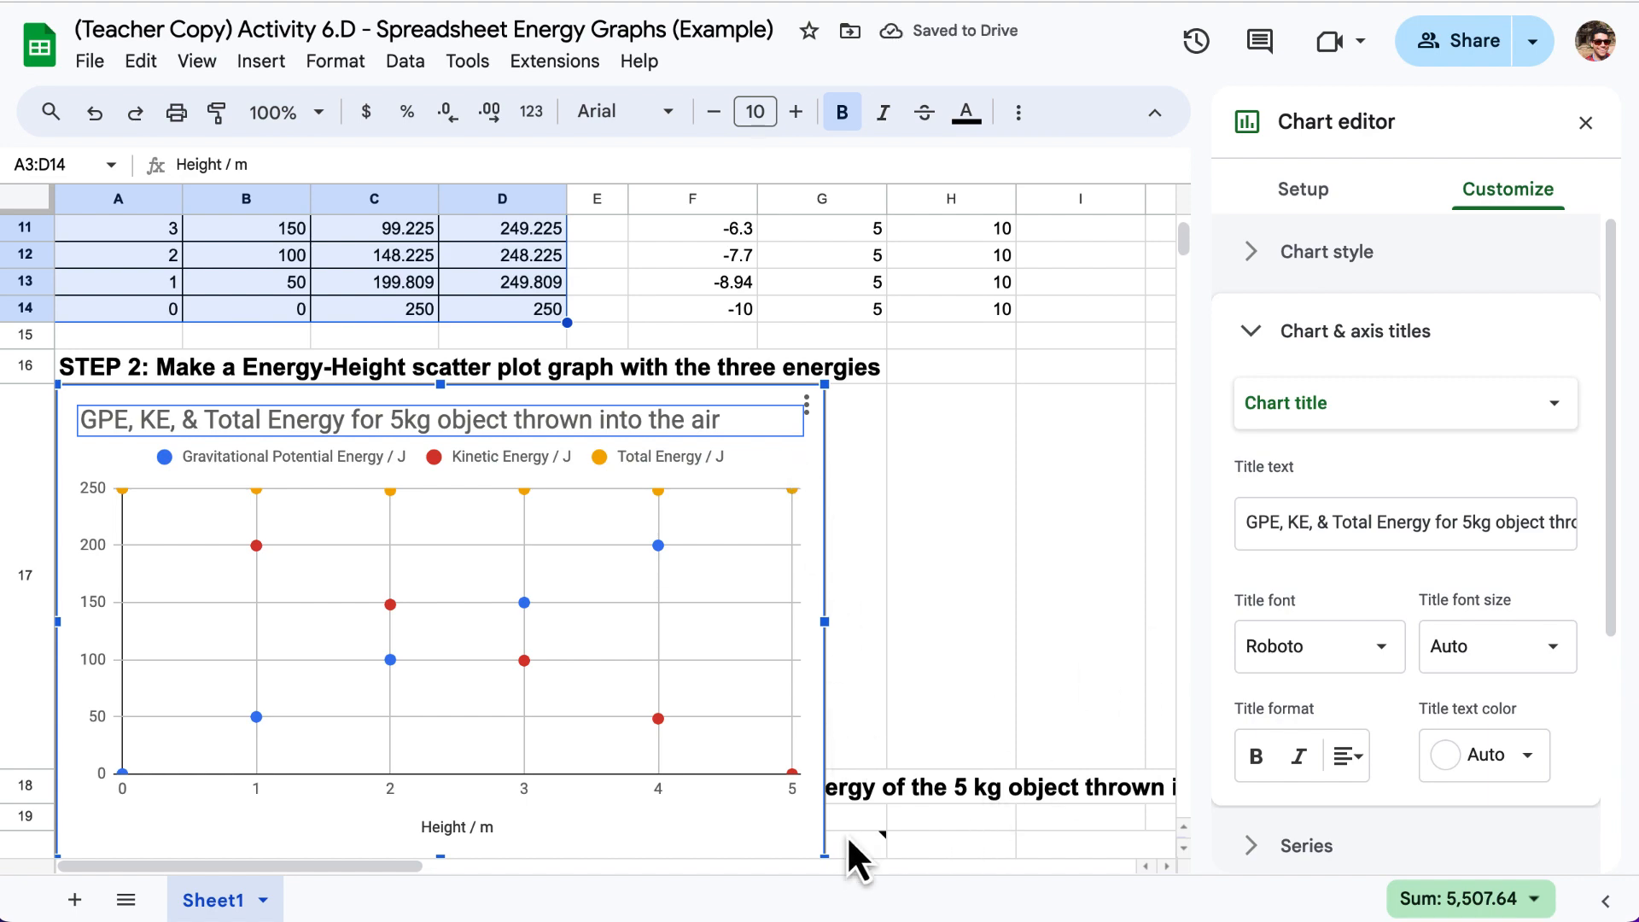
left_click(824, 864)
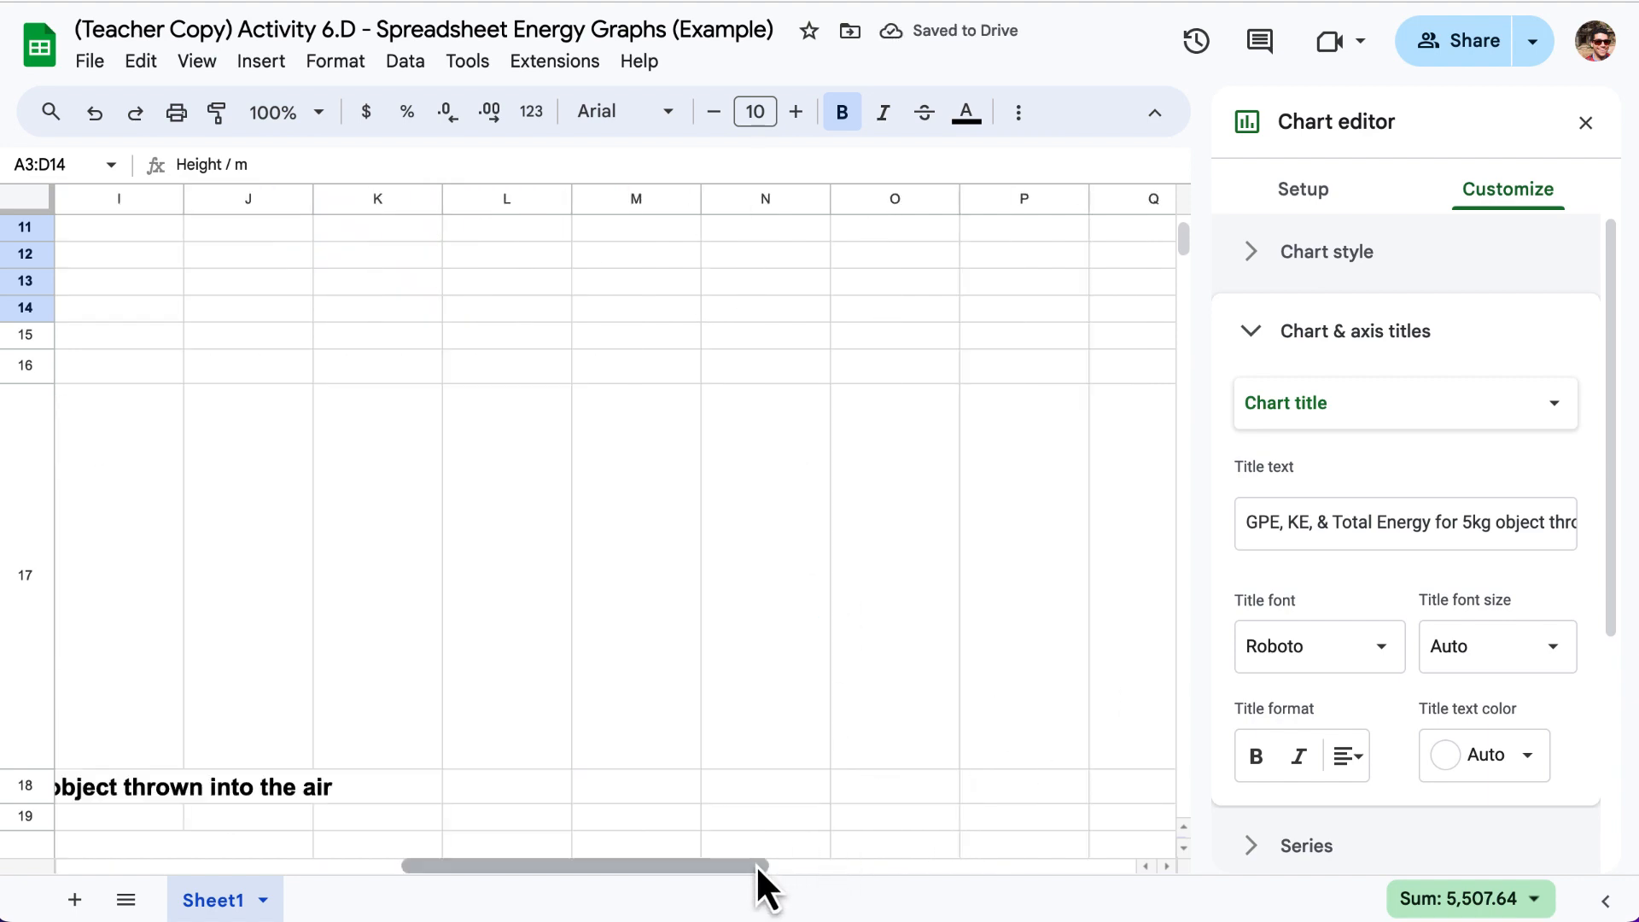
left_click_drag(755, 864, 359, 844)
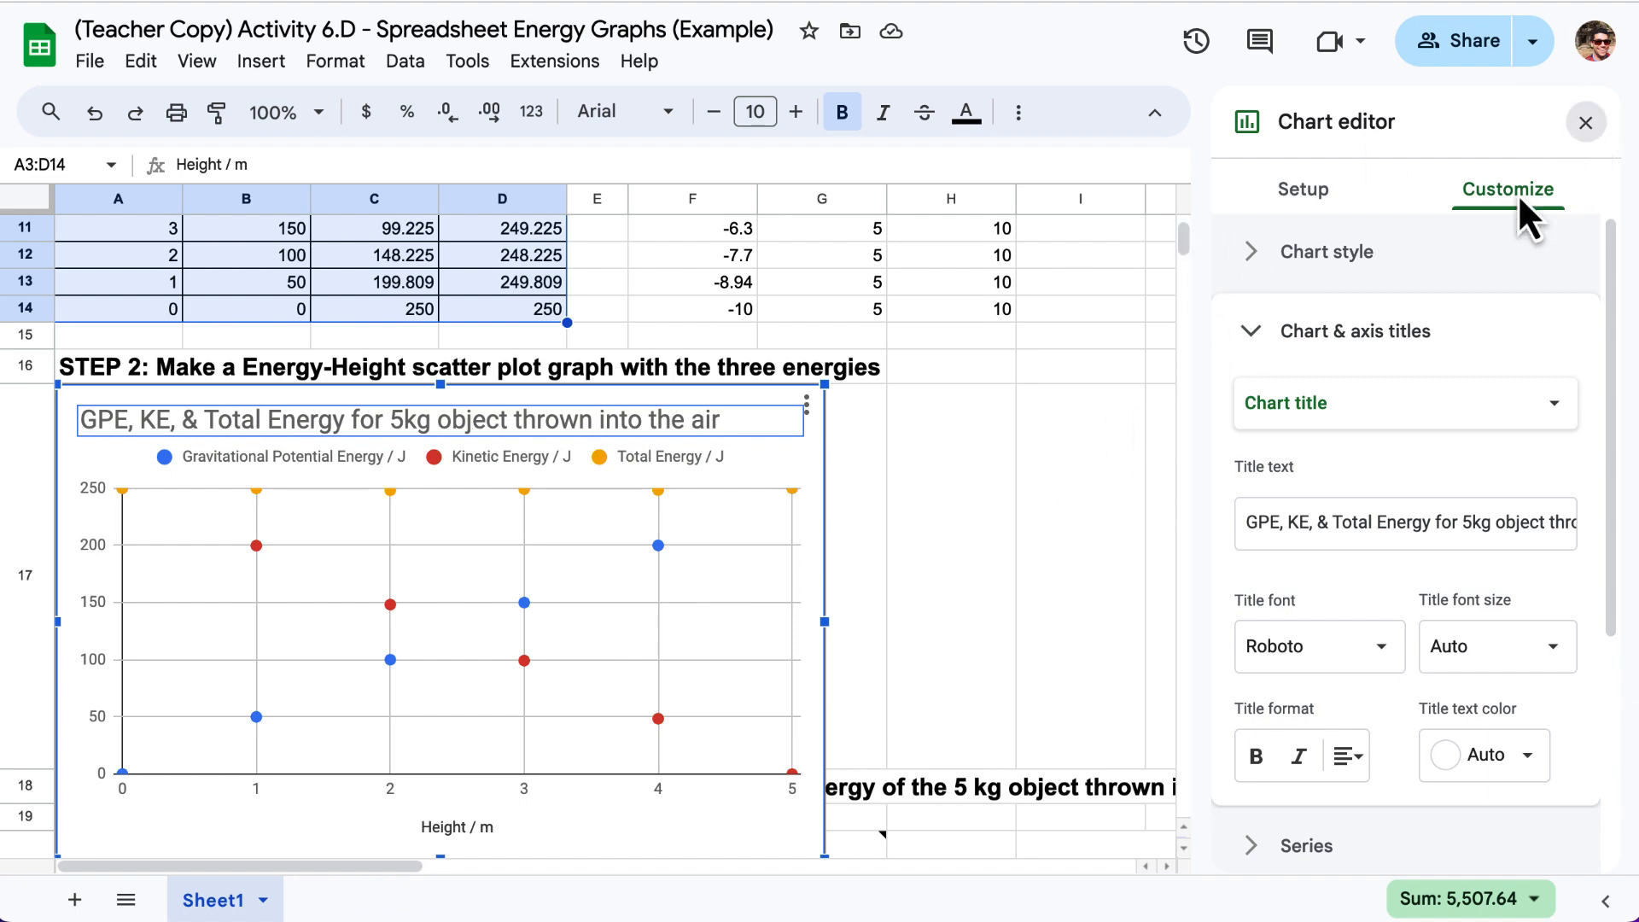
Close the chart editor and enlarge the scatter chart so that it extends to about column I and row 25
left_click_drag(1633, 246, 1634, 250)
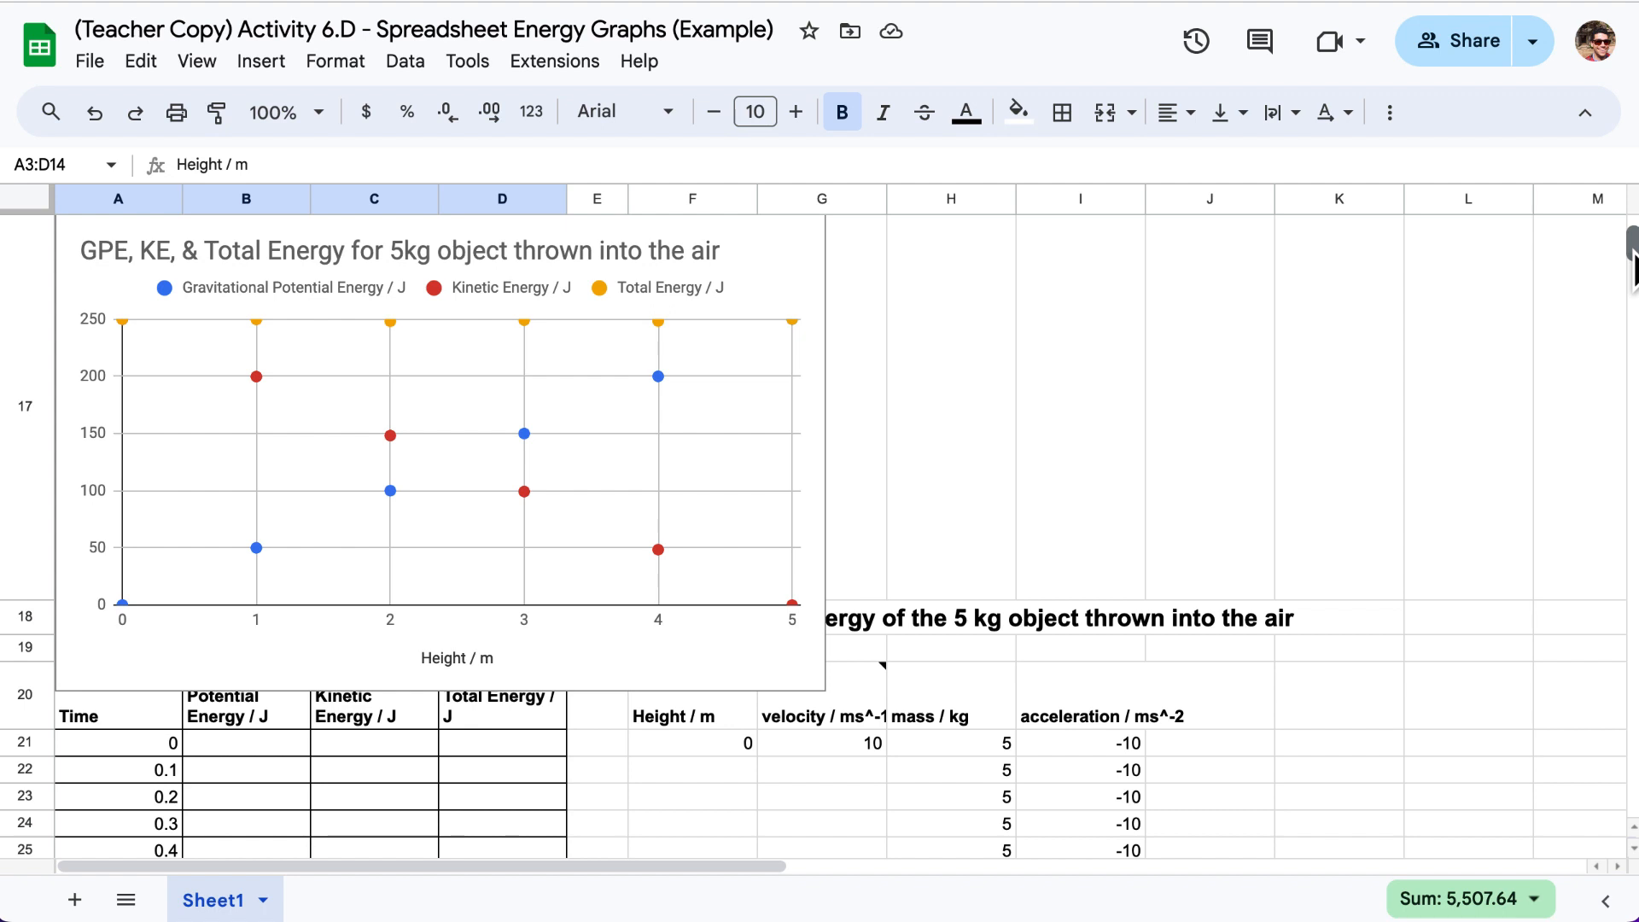
left_click(820, 688)
left_click_drag(823, 692, 1078, 695)
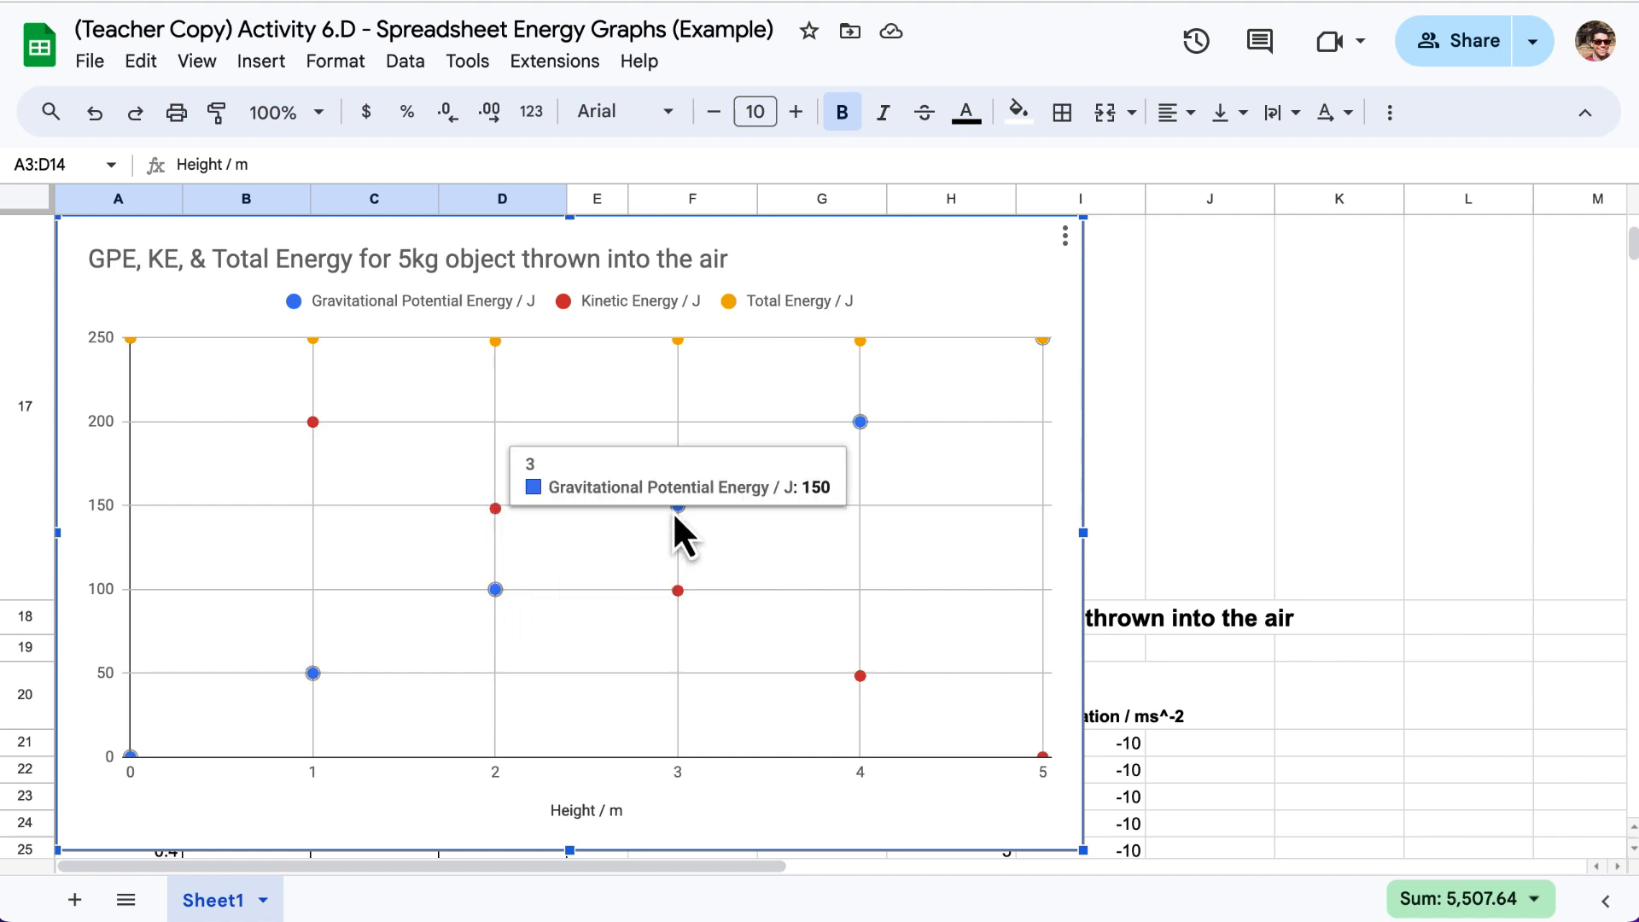
Reopen the scatter chart for editing and add a trendline to all series
mouse_move(864, 342)
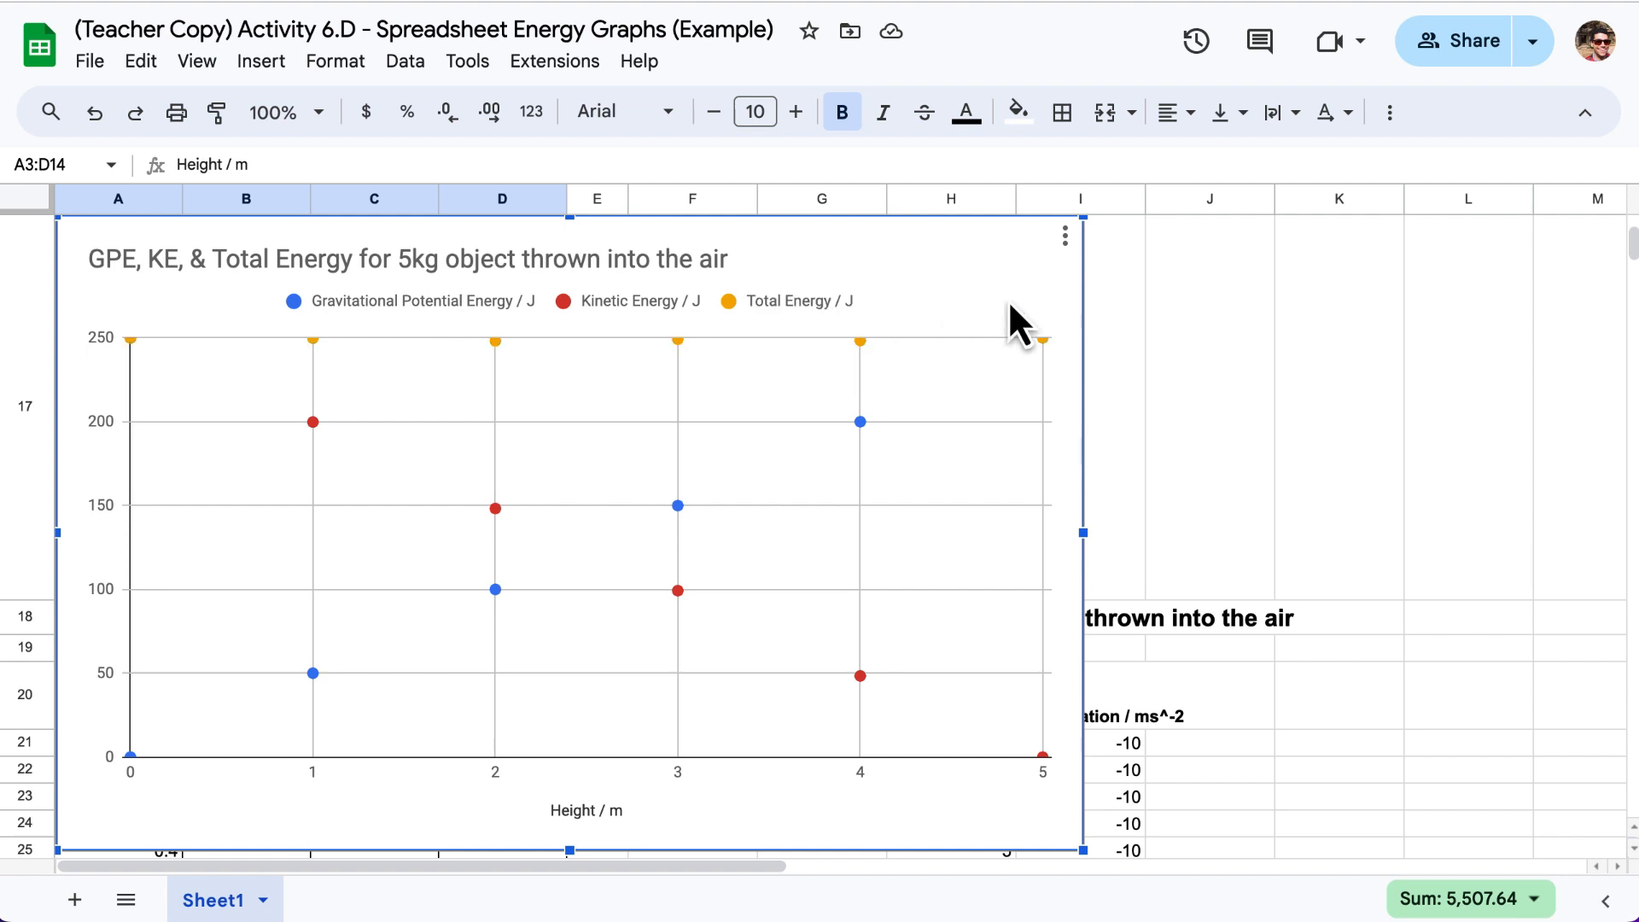
left_click(1065, 235)
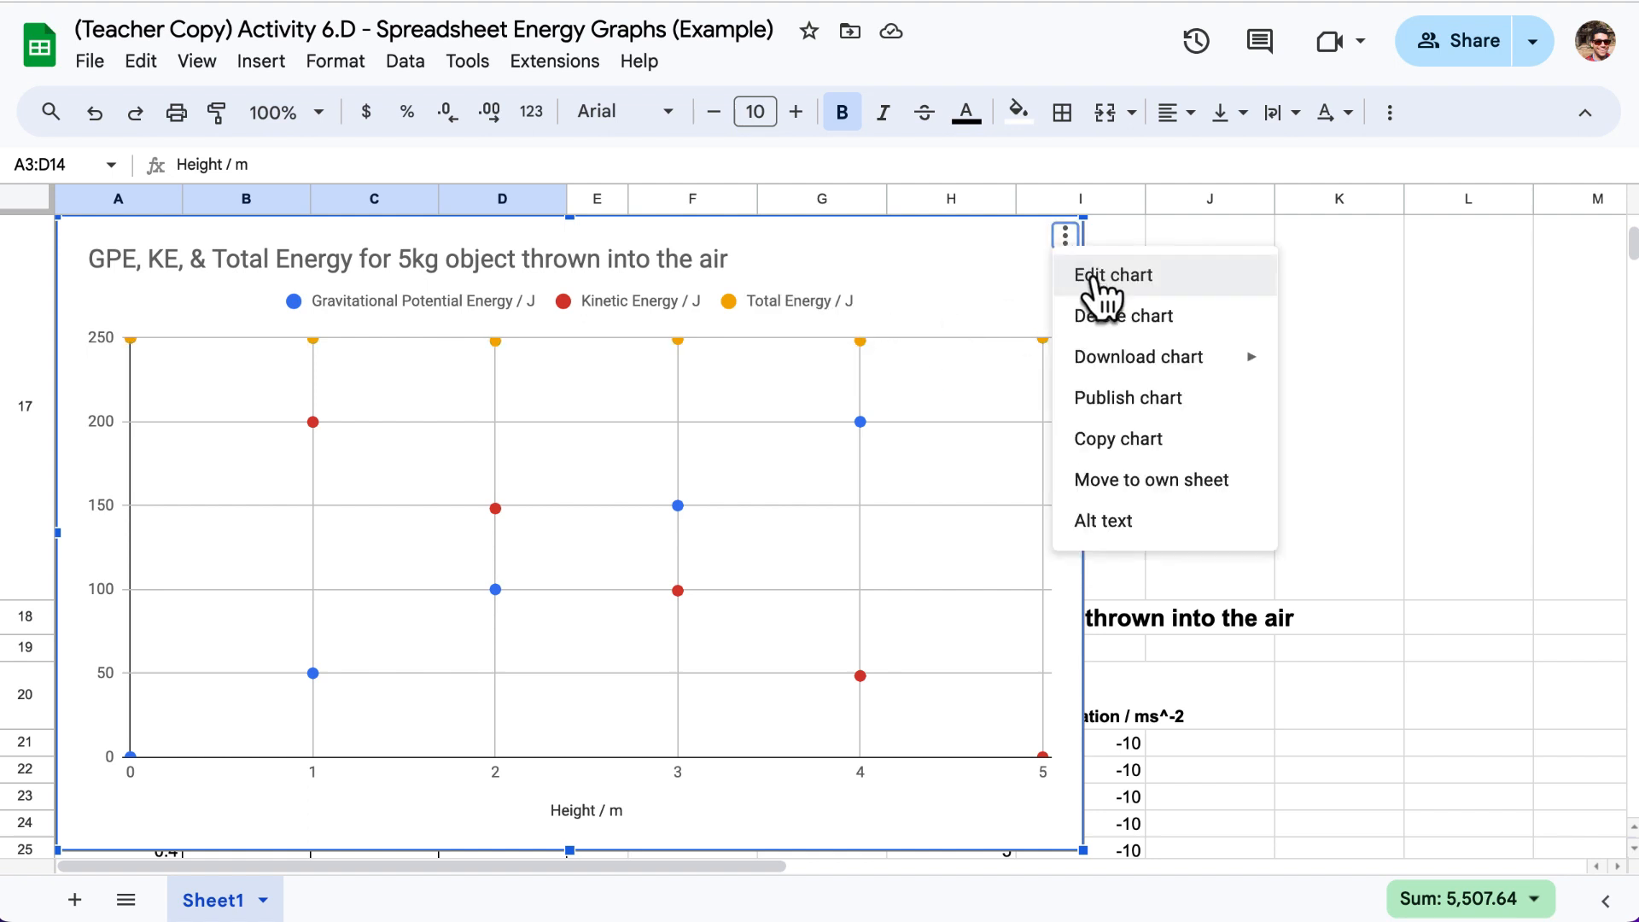
left_click(1101, 278)
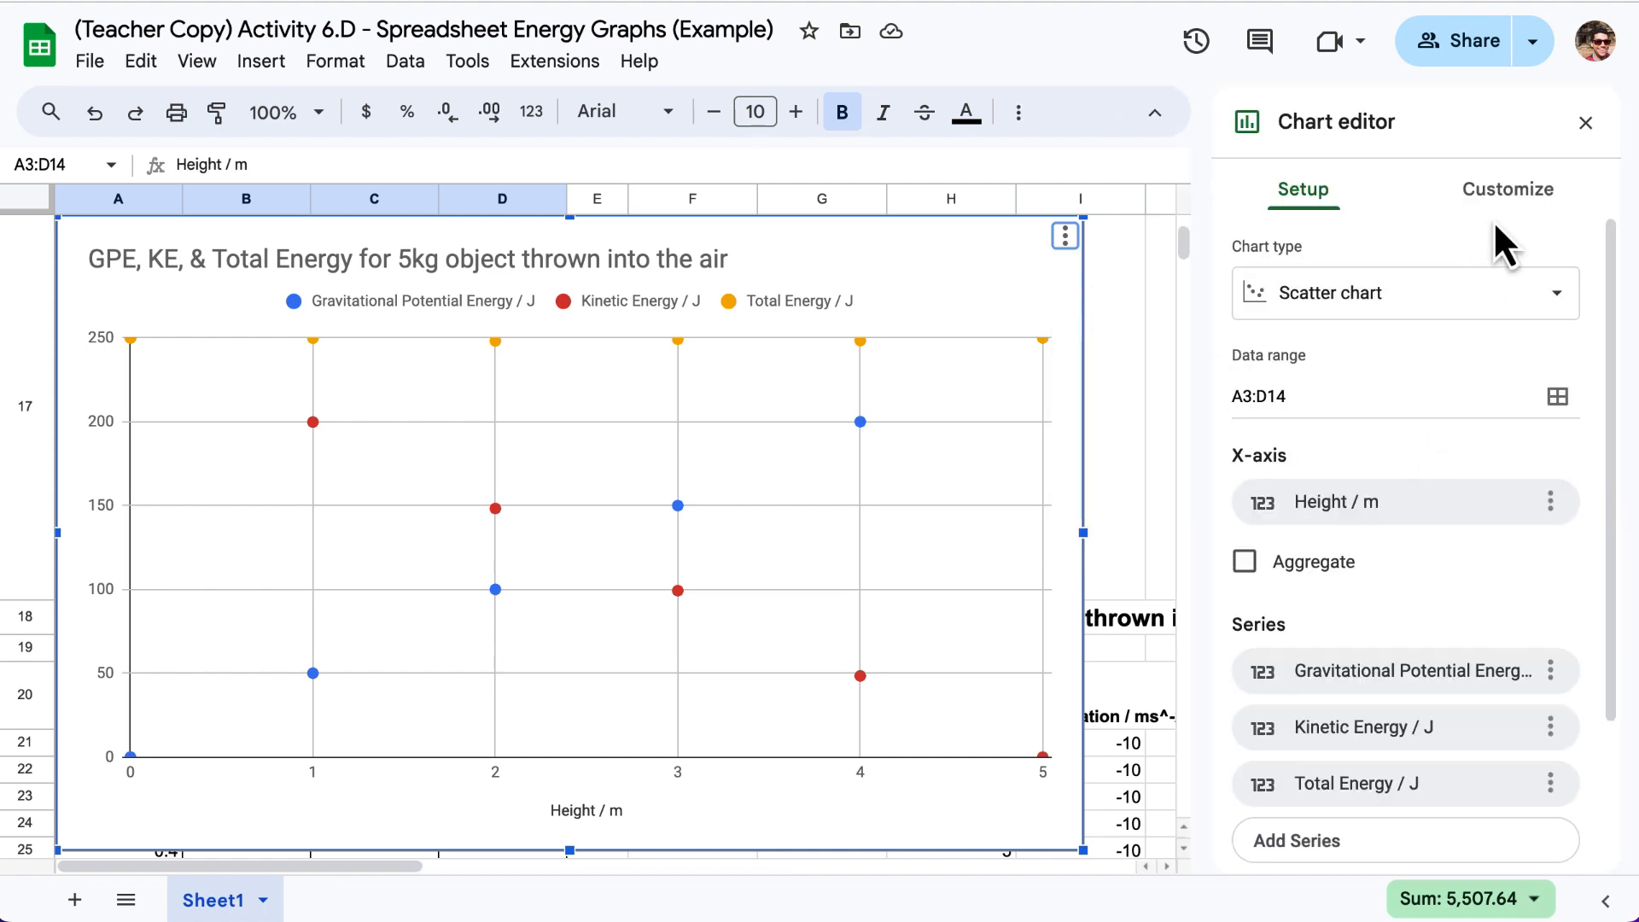
left_click(1501, 199)
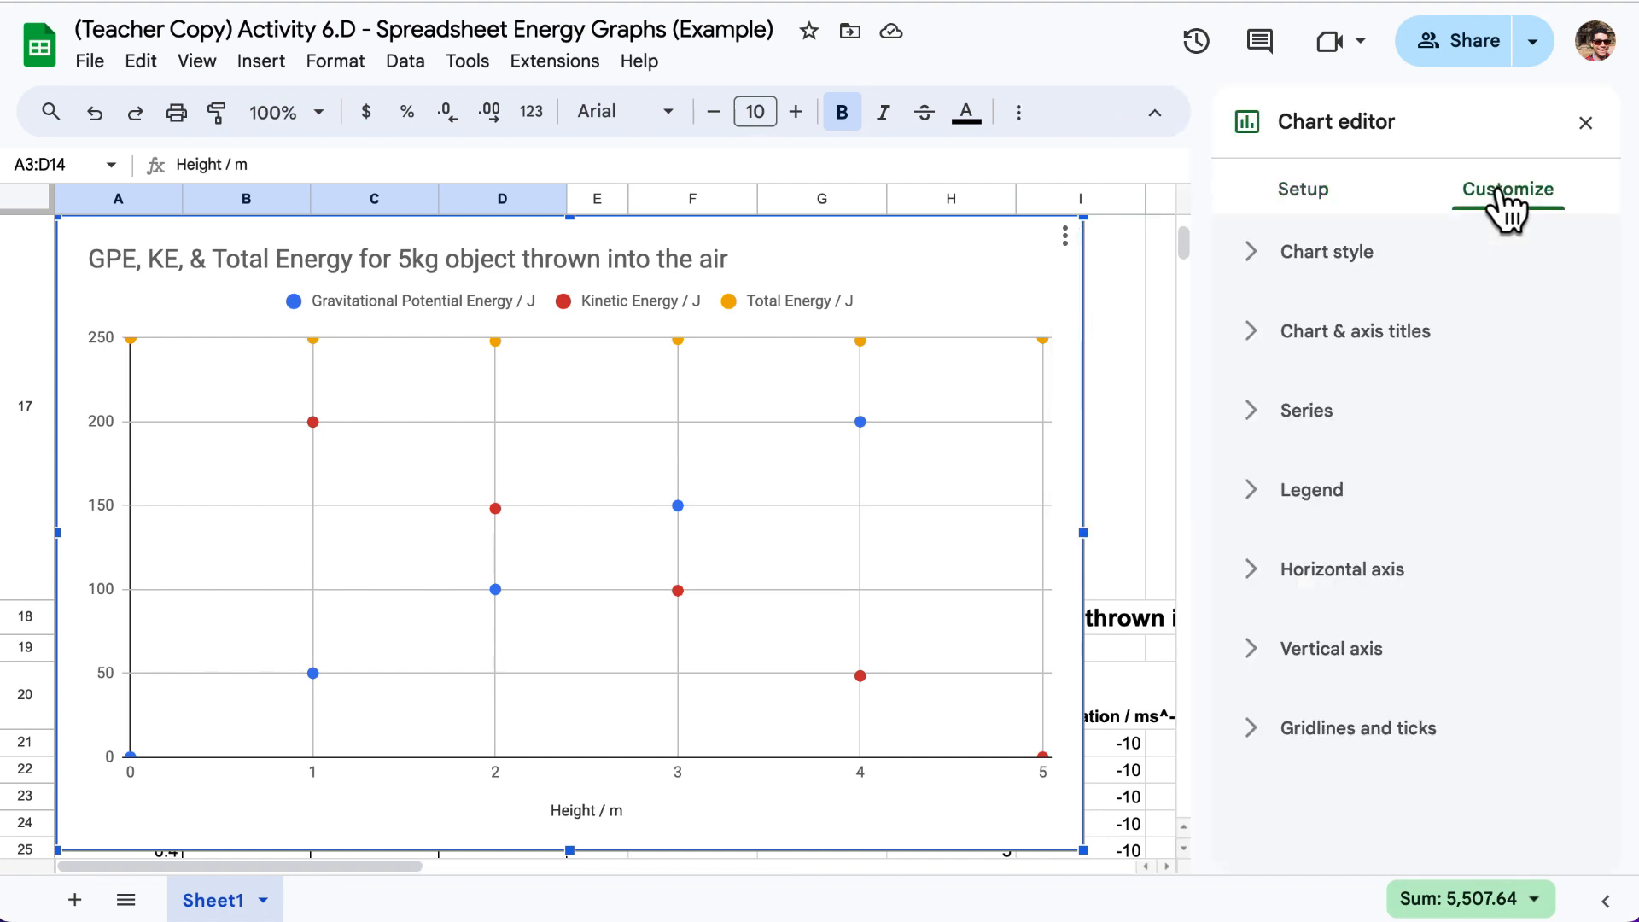
left_click(1252, 418)
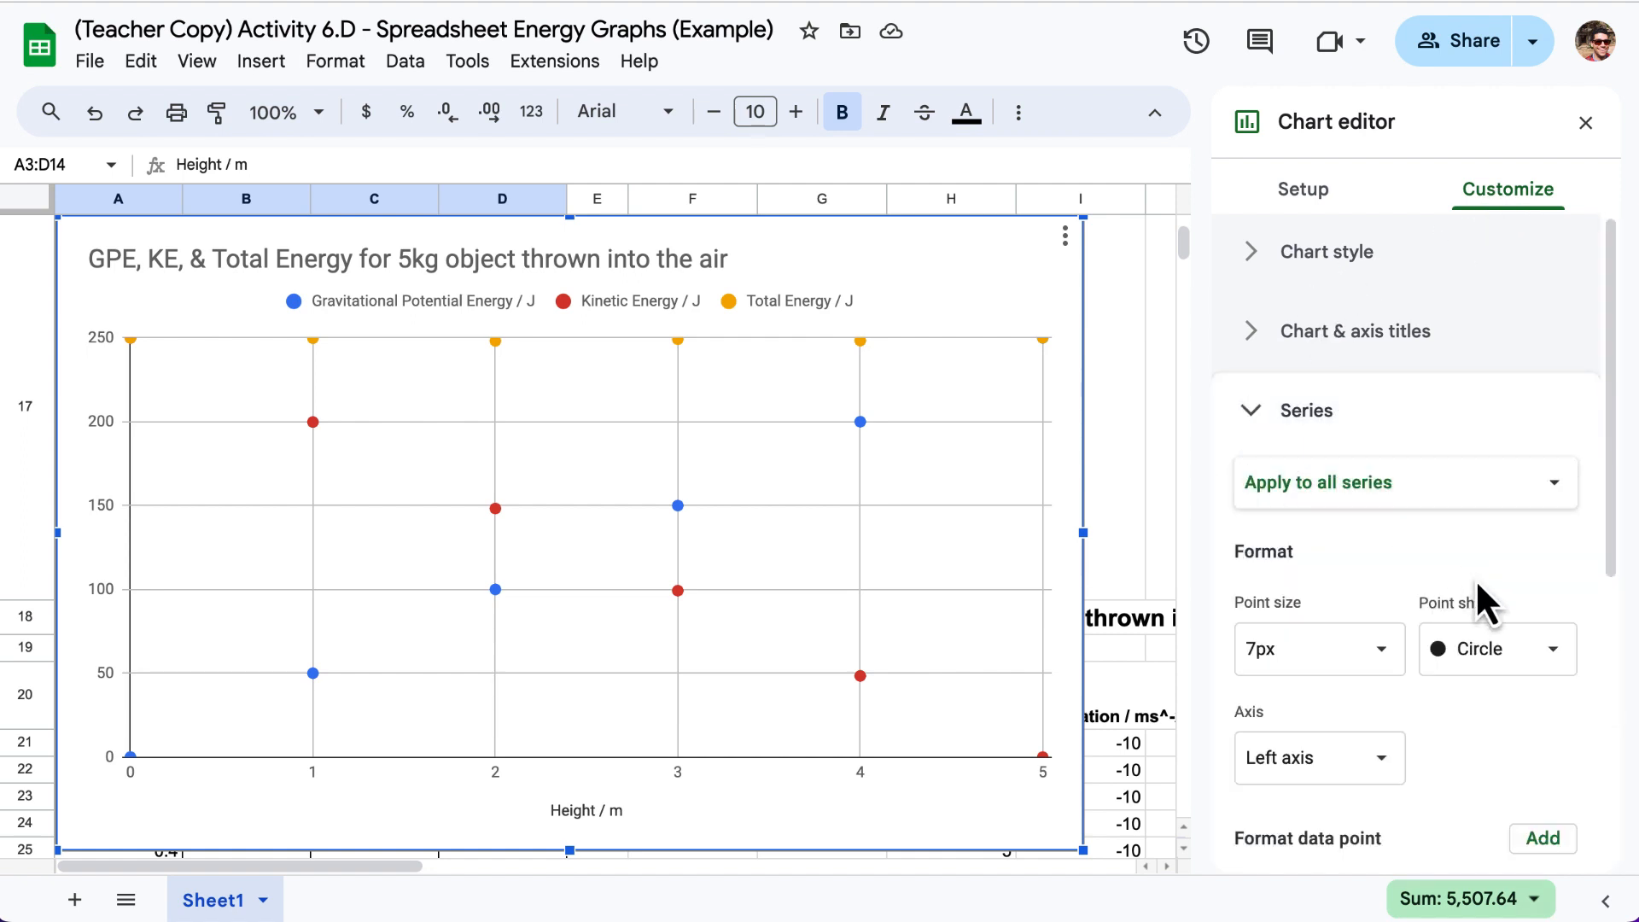
scroll(1476, 579, "down", 3)
scroll(1475, 579, "down", 2)
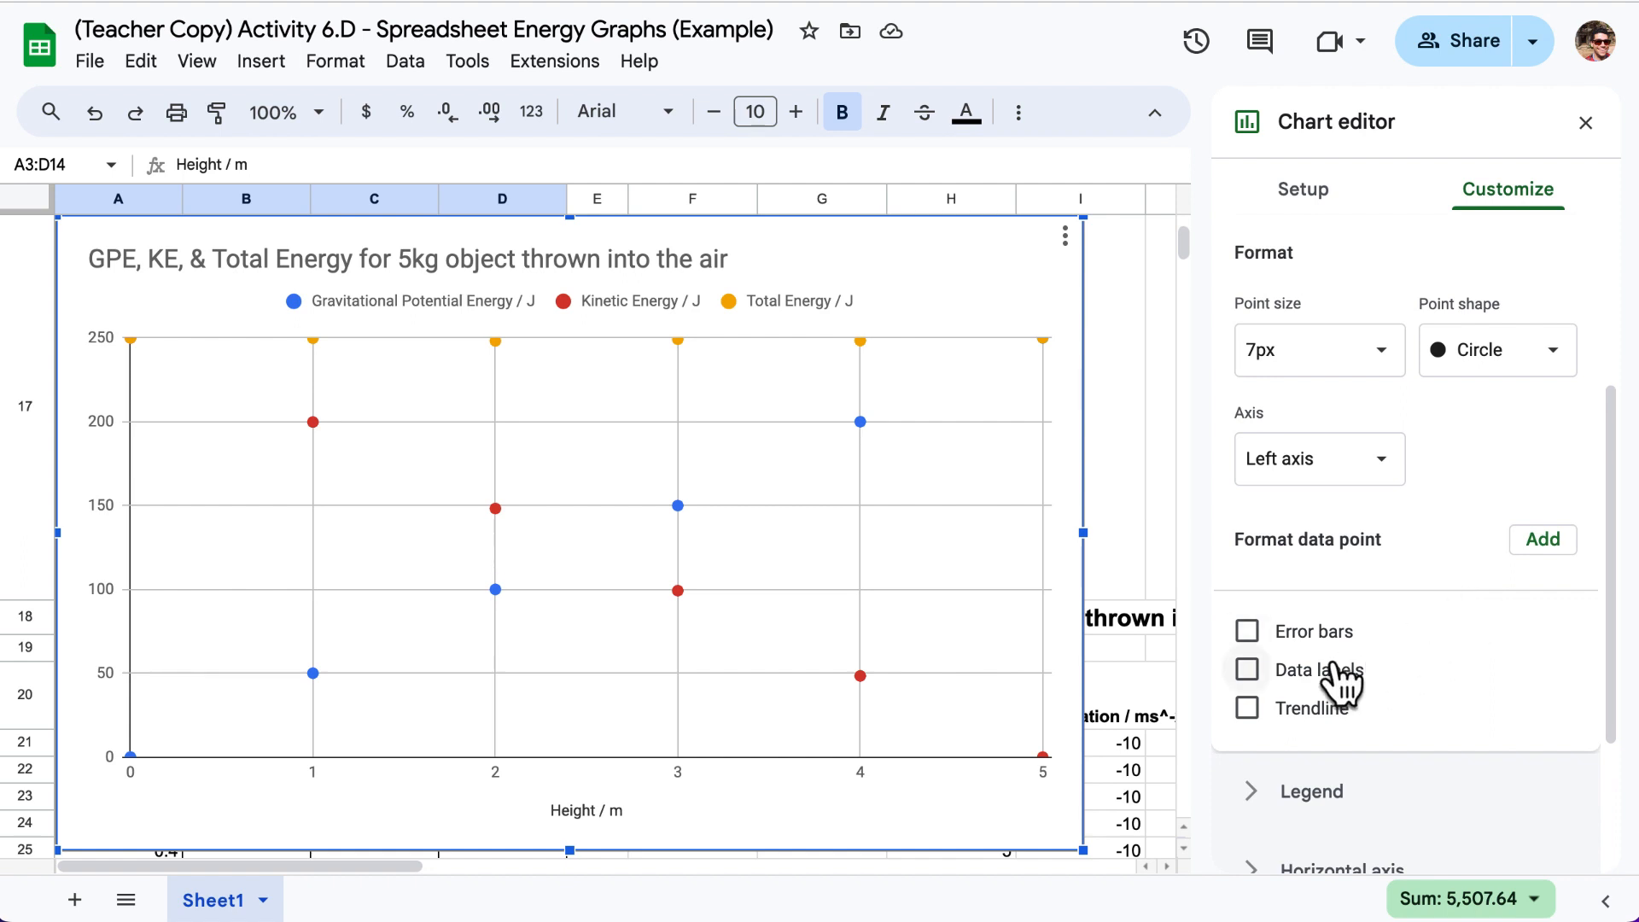
left_click(1245, 717)
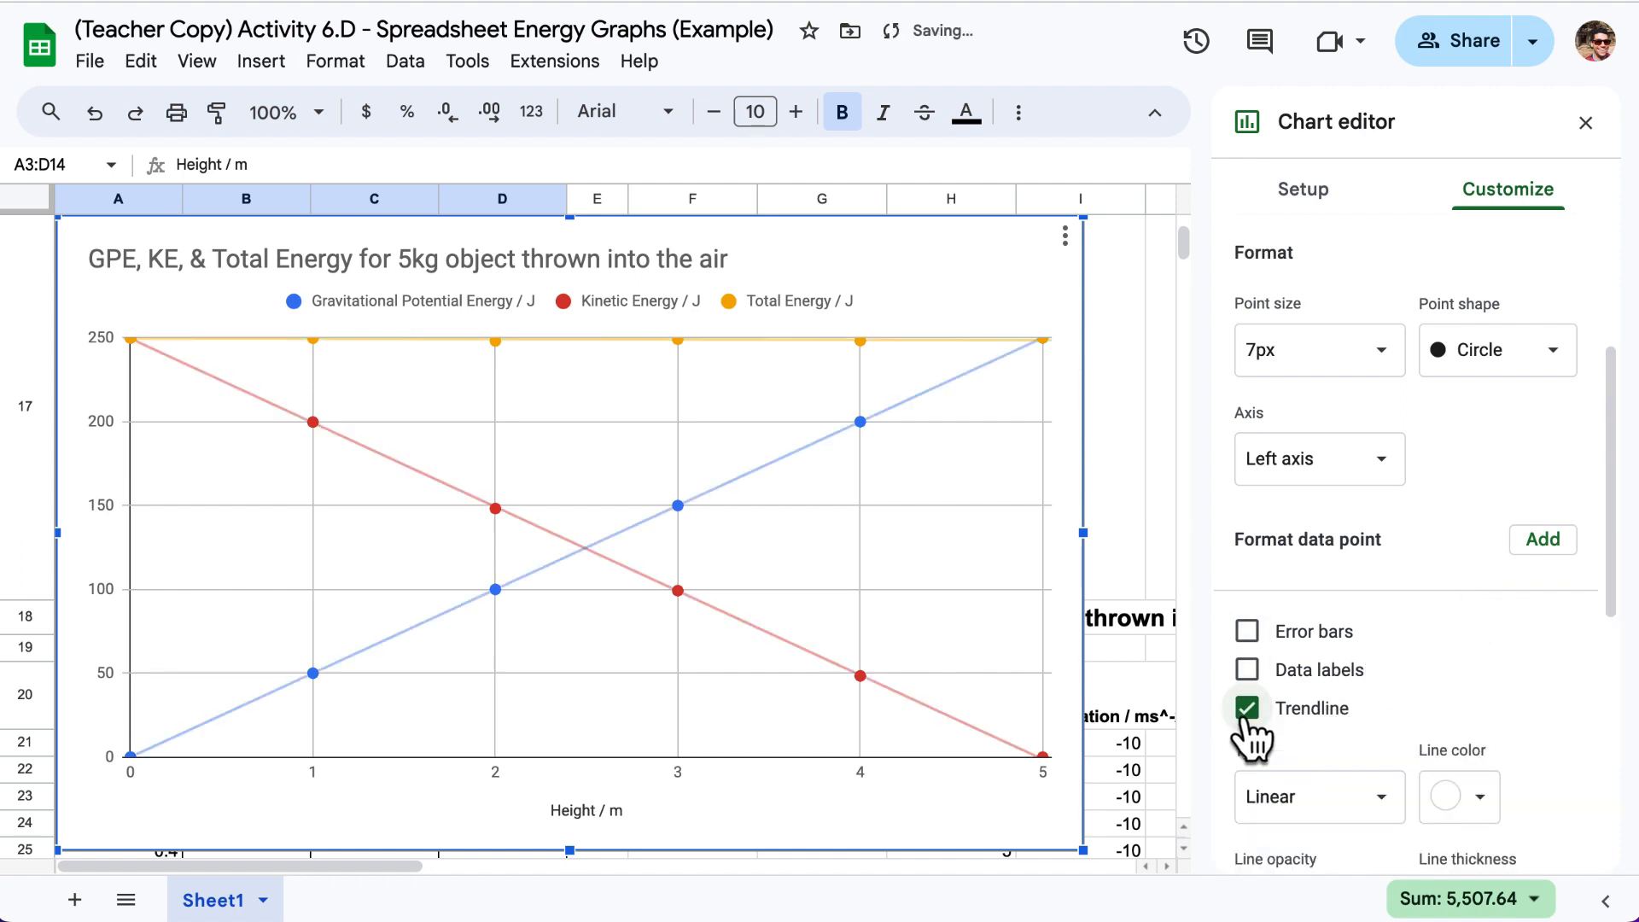
Label the Gravitational Potential Energy series' linear trendline with its equation
scroll(1379, 610, "up", 2)
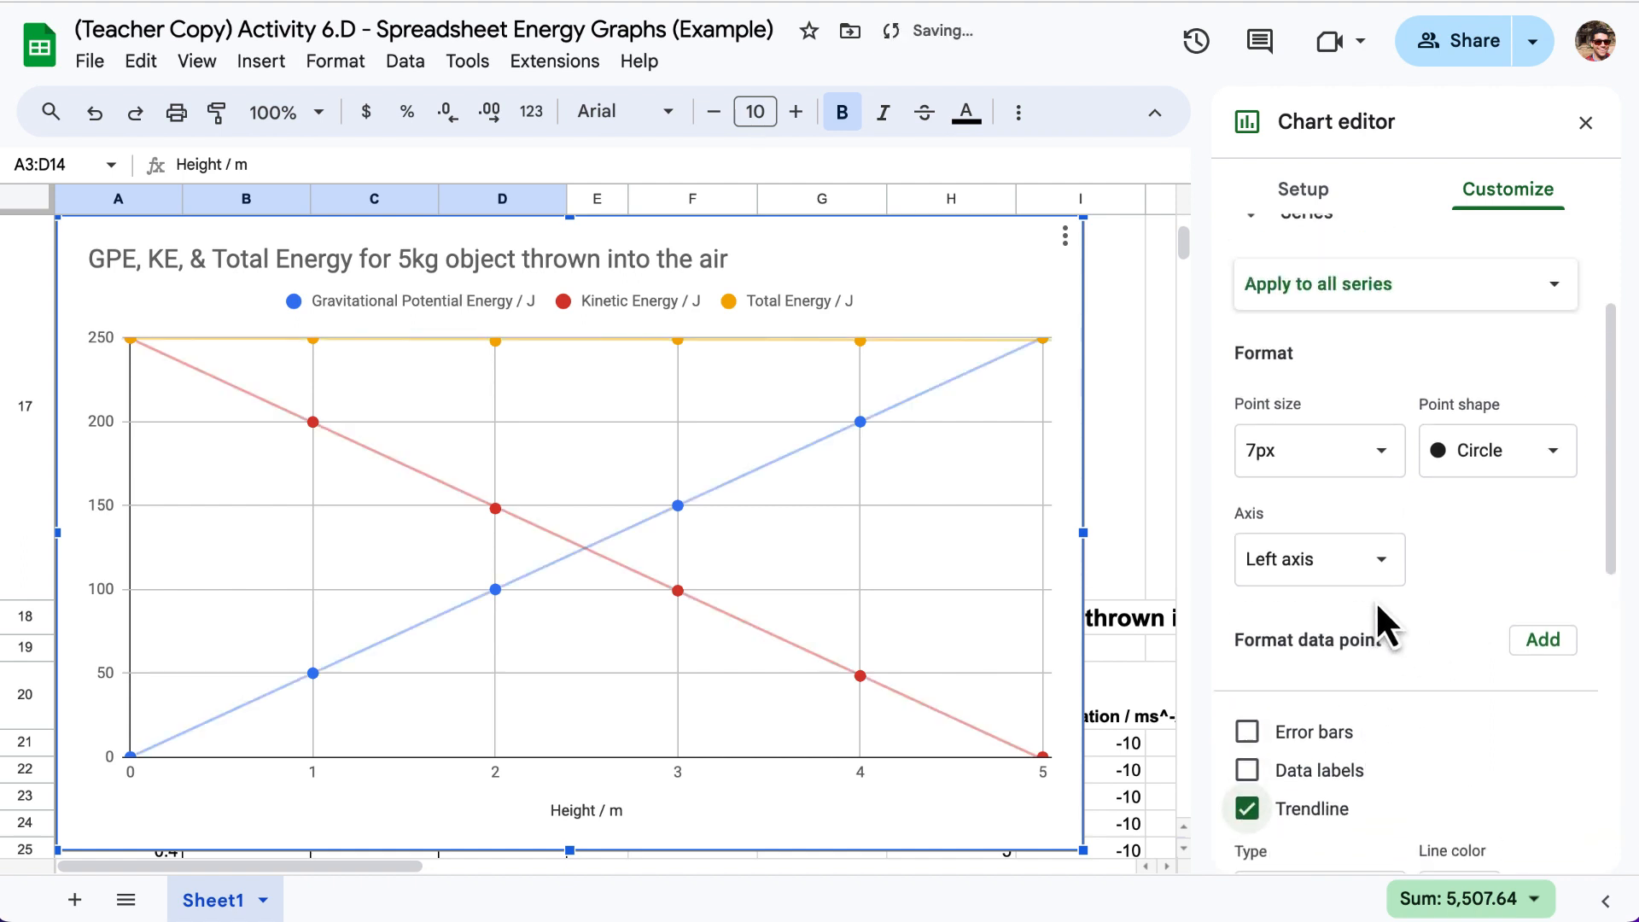
left_click(1391, 315)
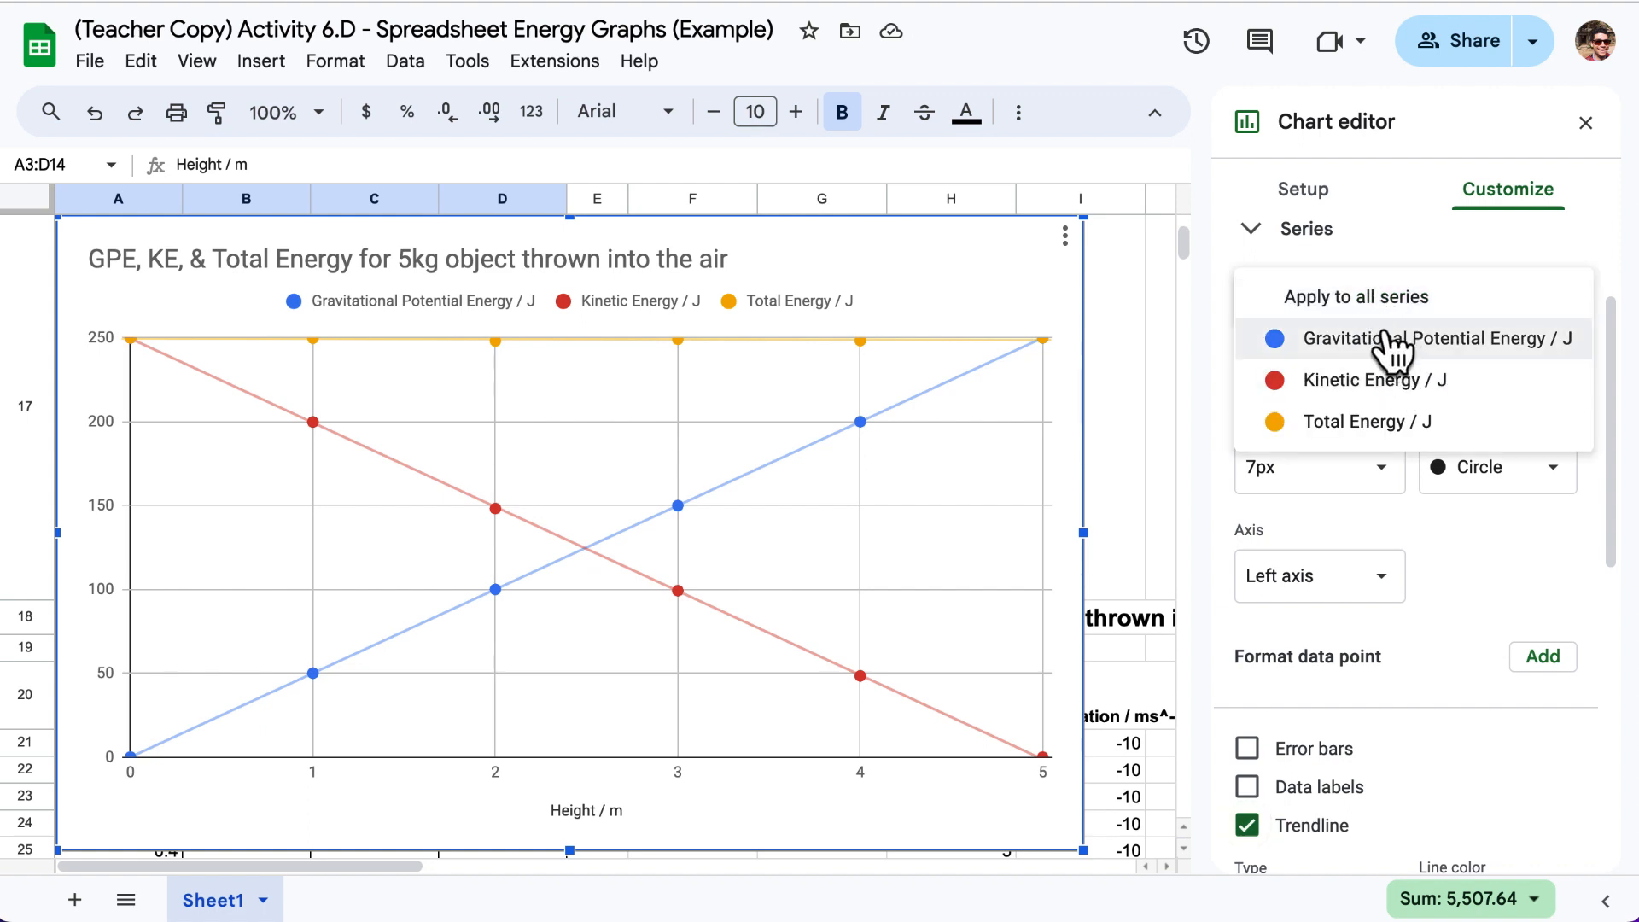
left_click(1388, 338)
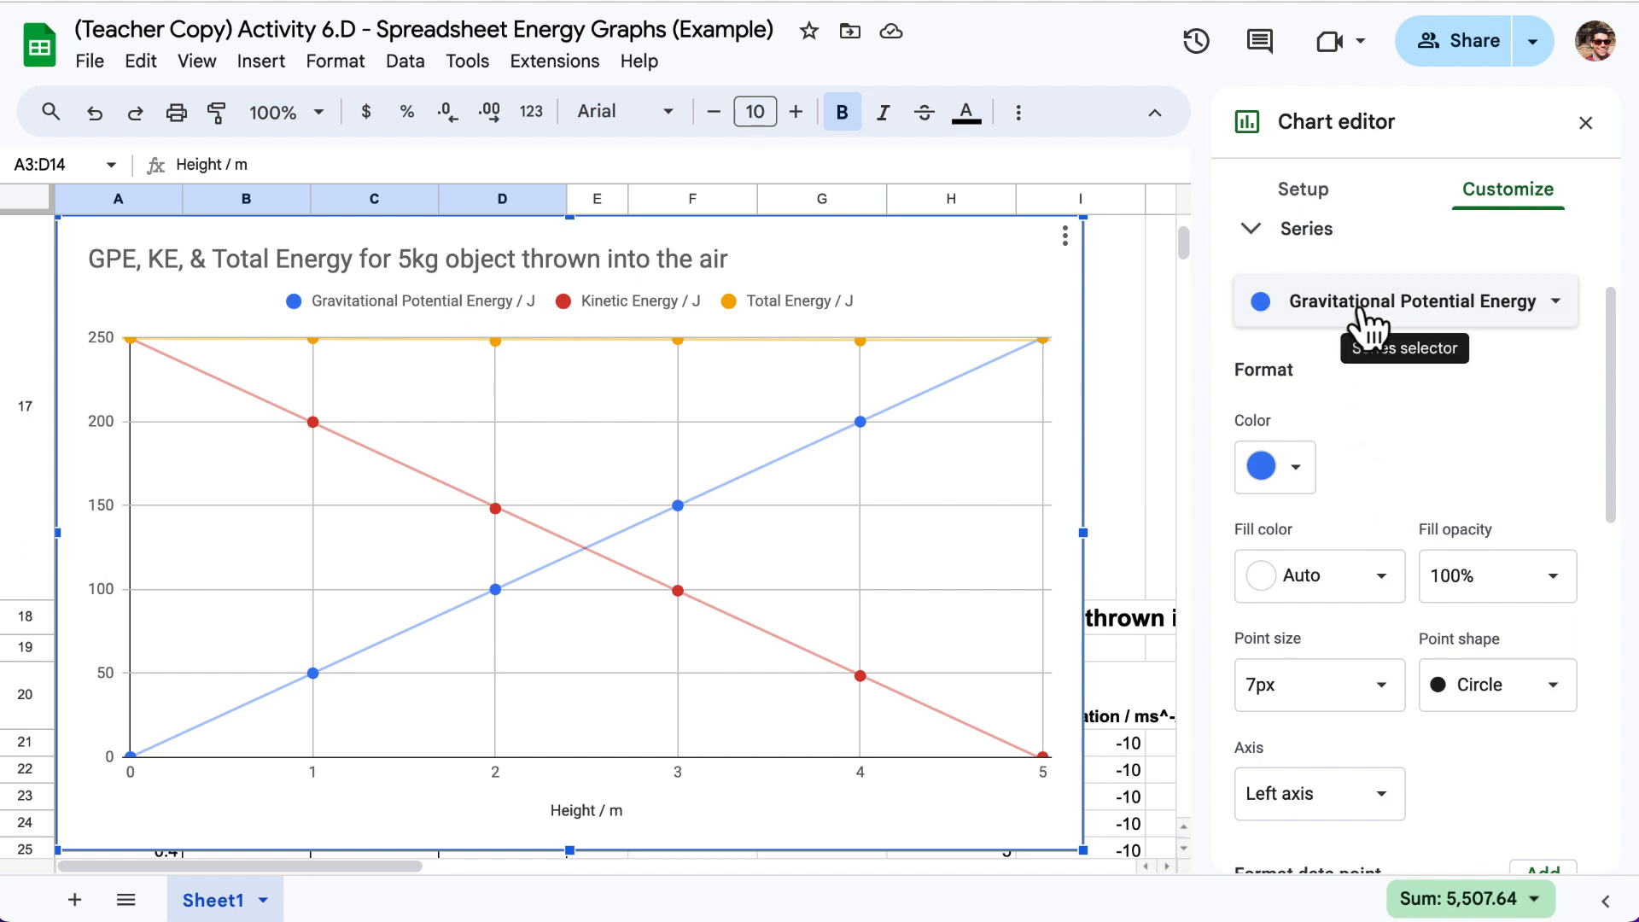
scroll(1417, 505, "down", 1)
scroll(1417, 512, "down", 2)
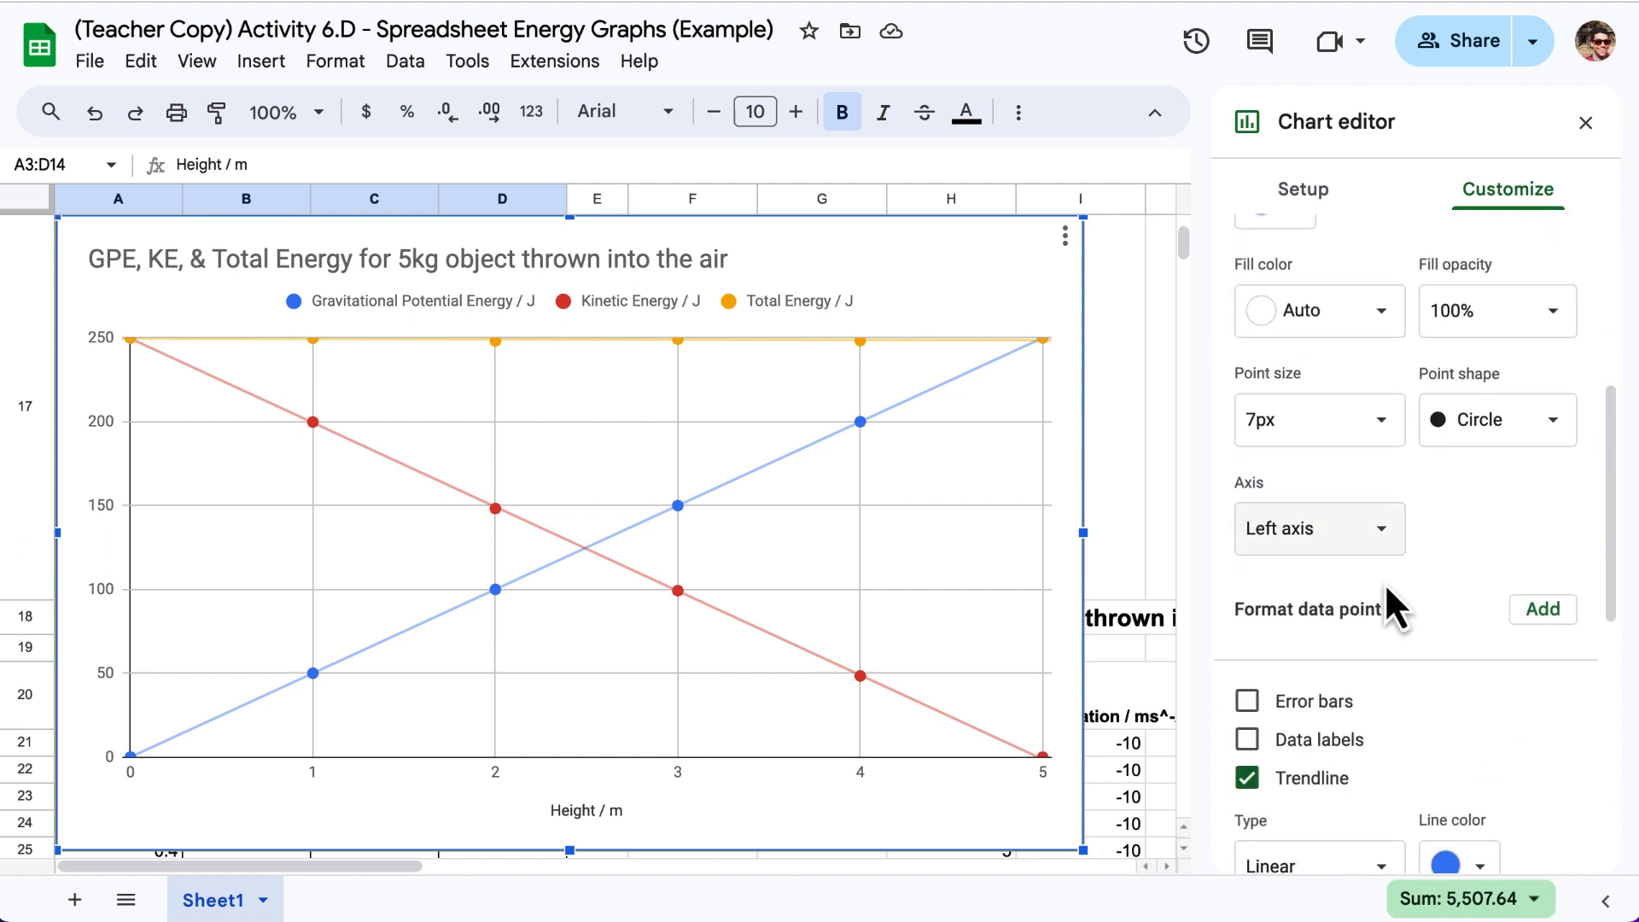
scroll(1289, 794, "down", 1)
left_click(1300, 803)
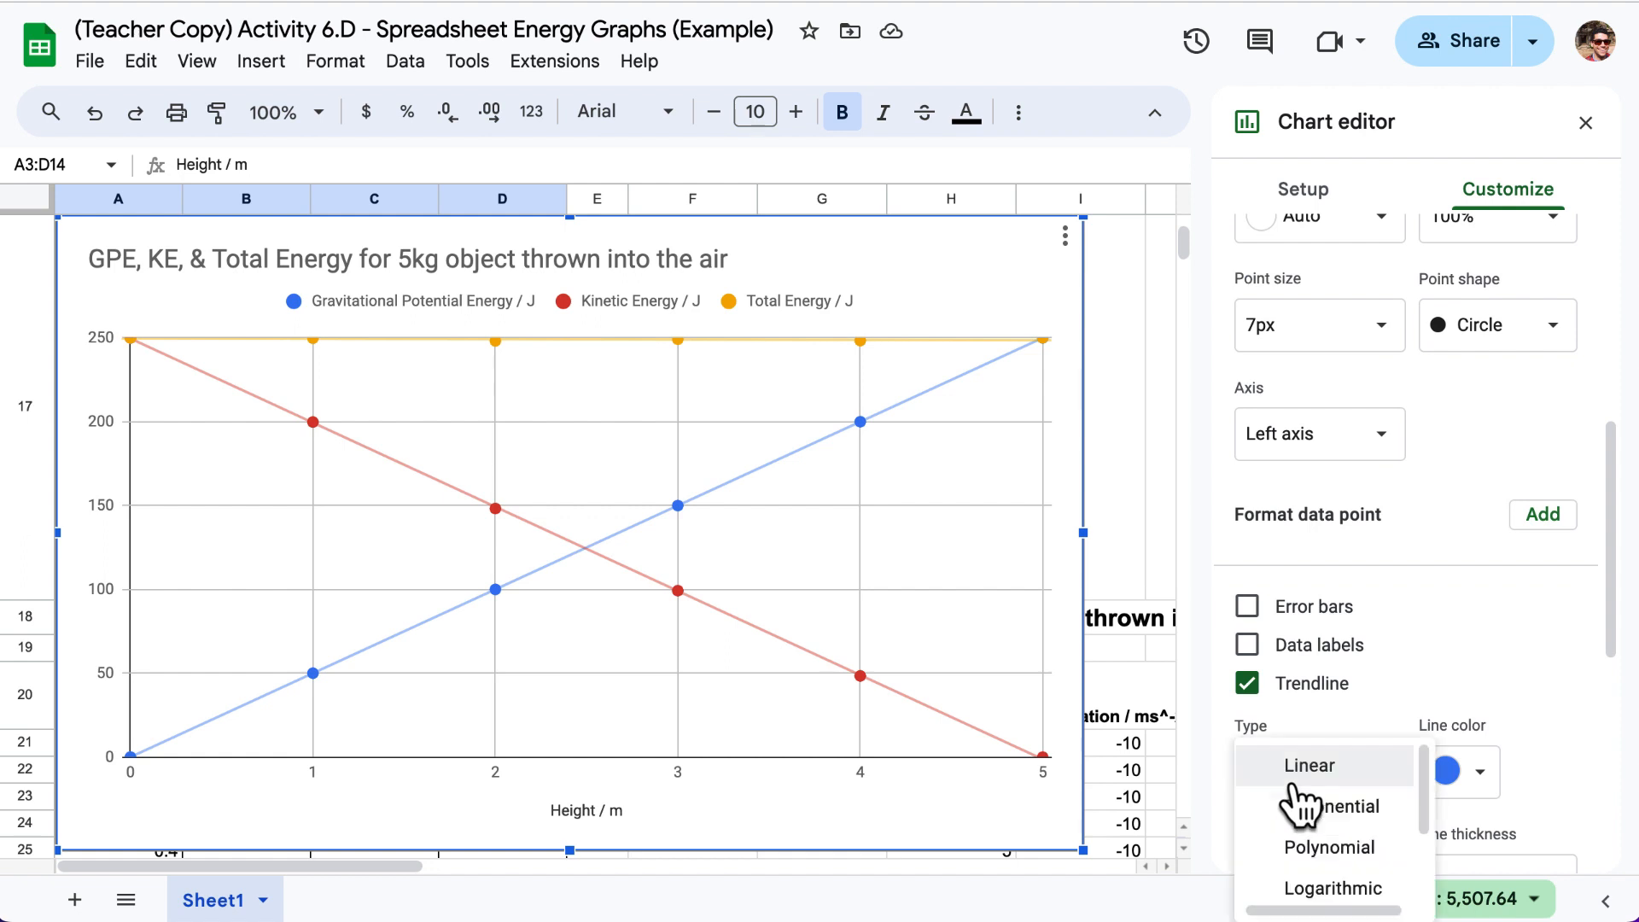
left_click(1304, 798)
scroll(1392, 662, "down", 7)
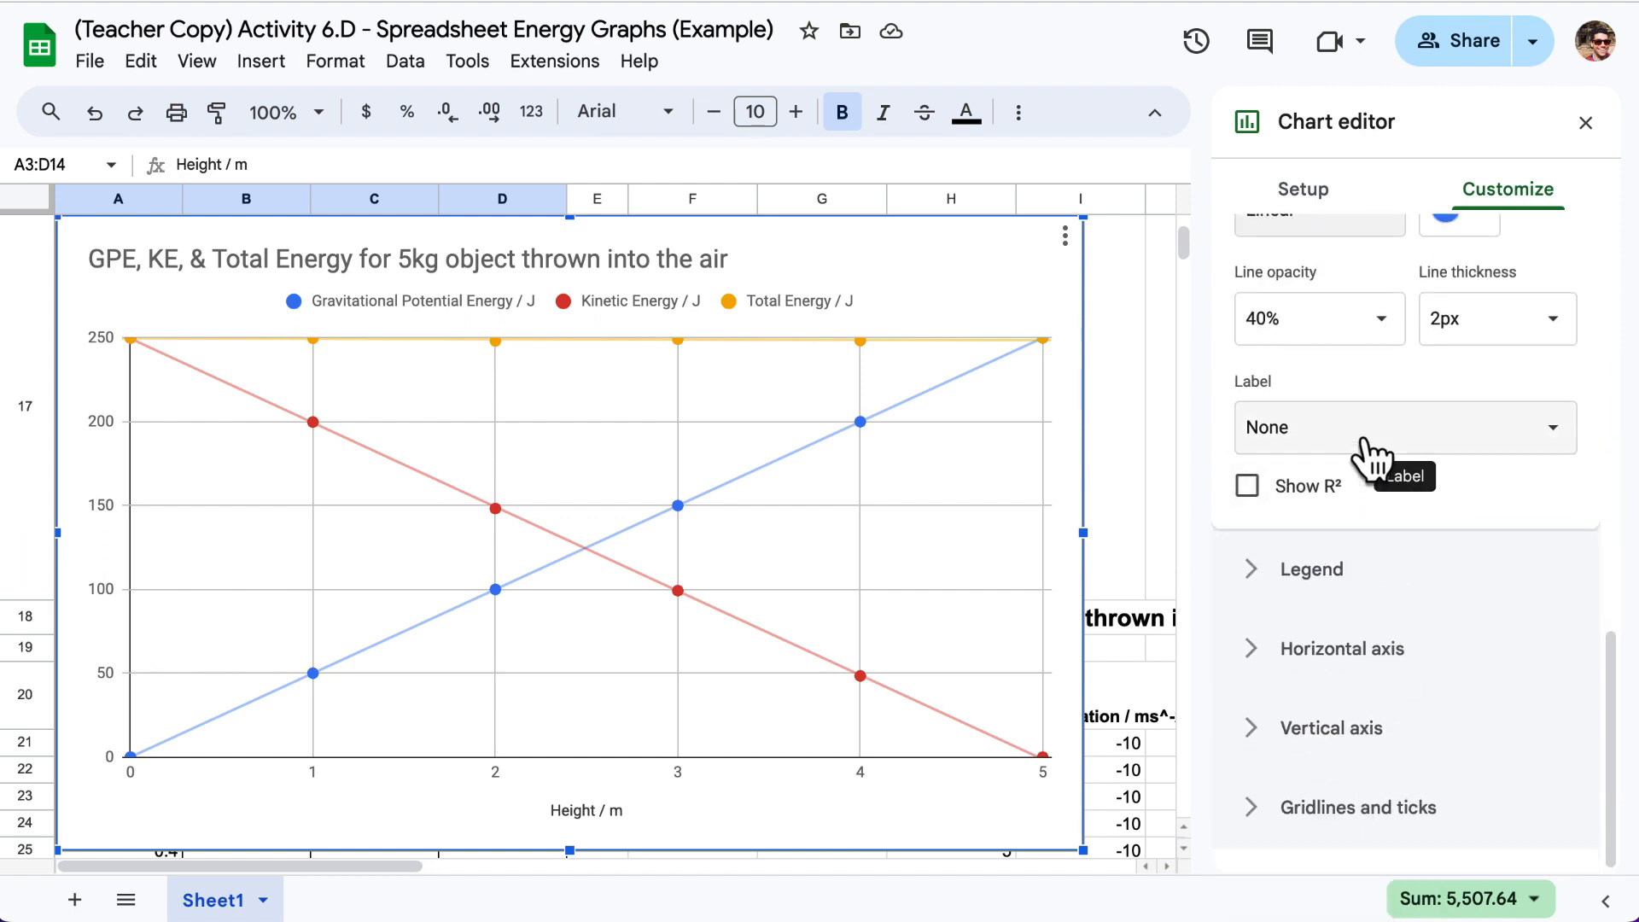
left_click(1373, 457)
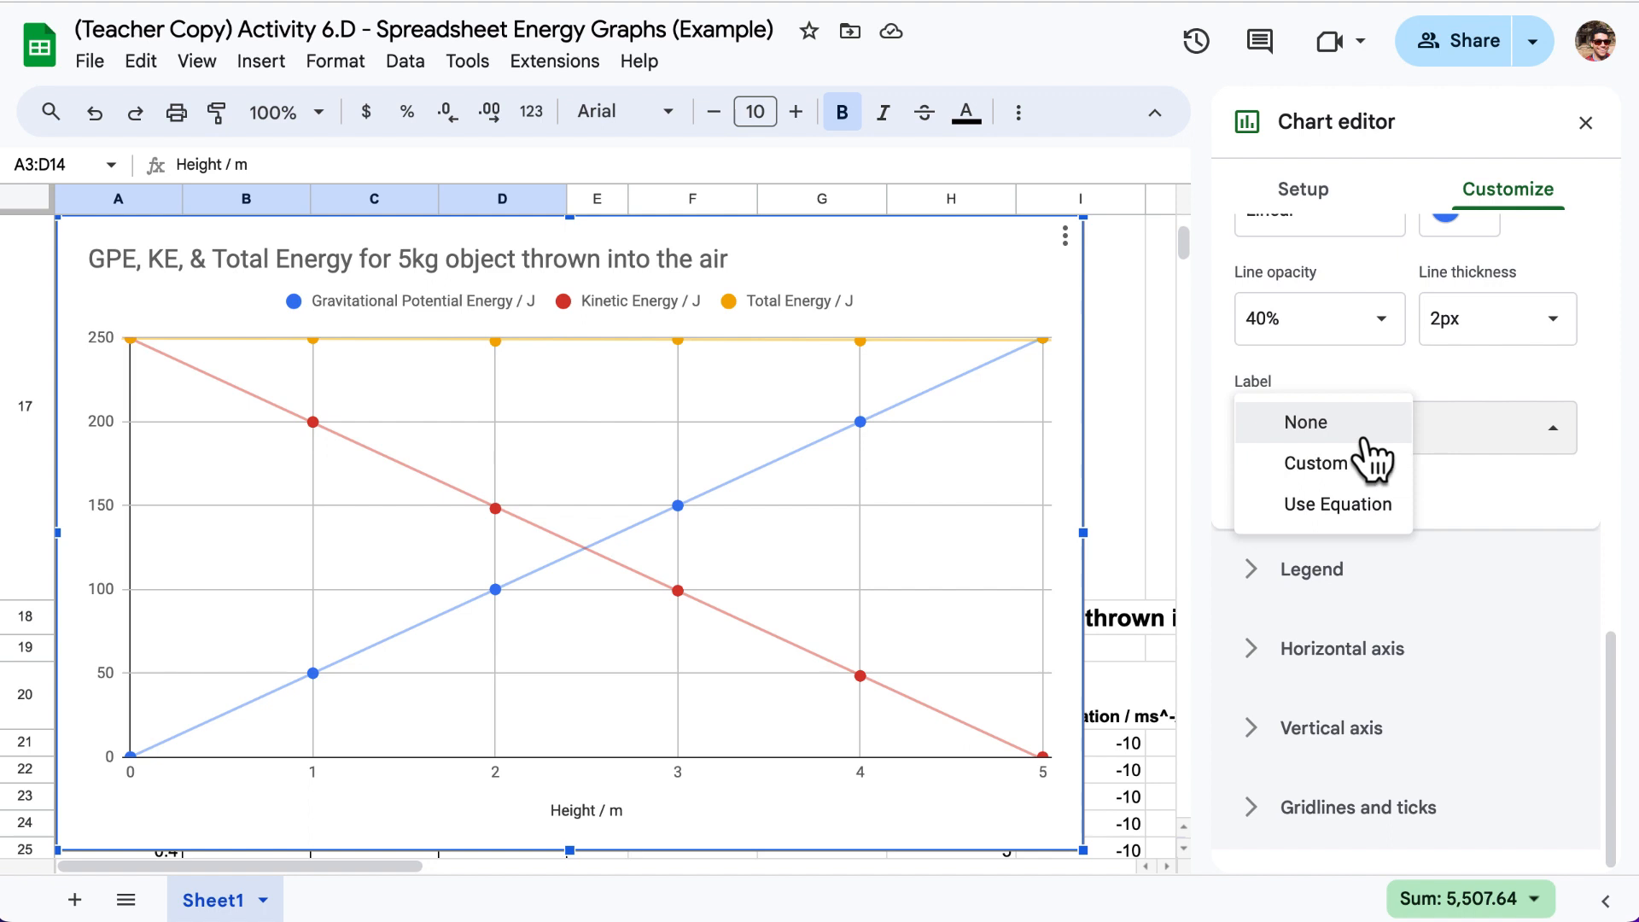
left_click(1372, 505)
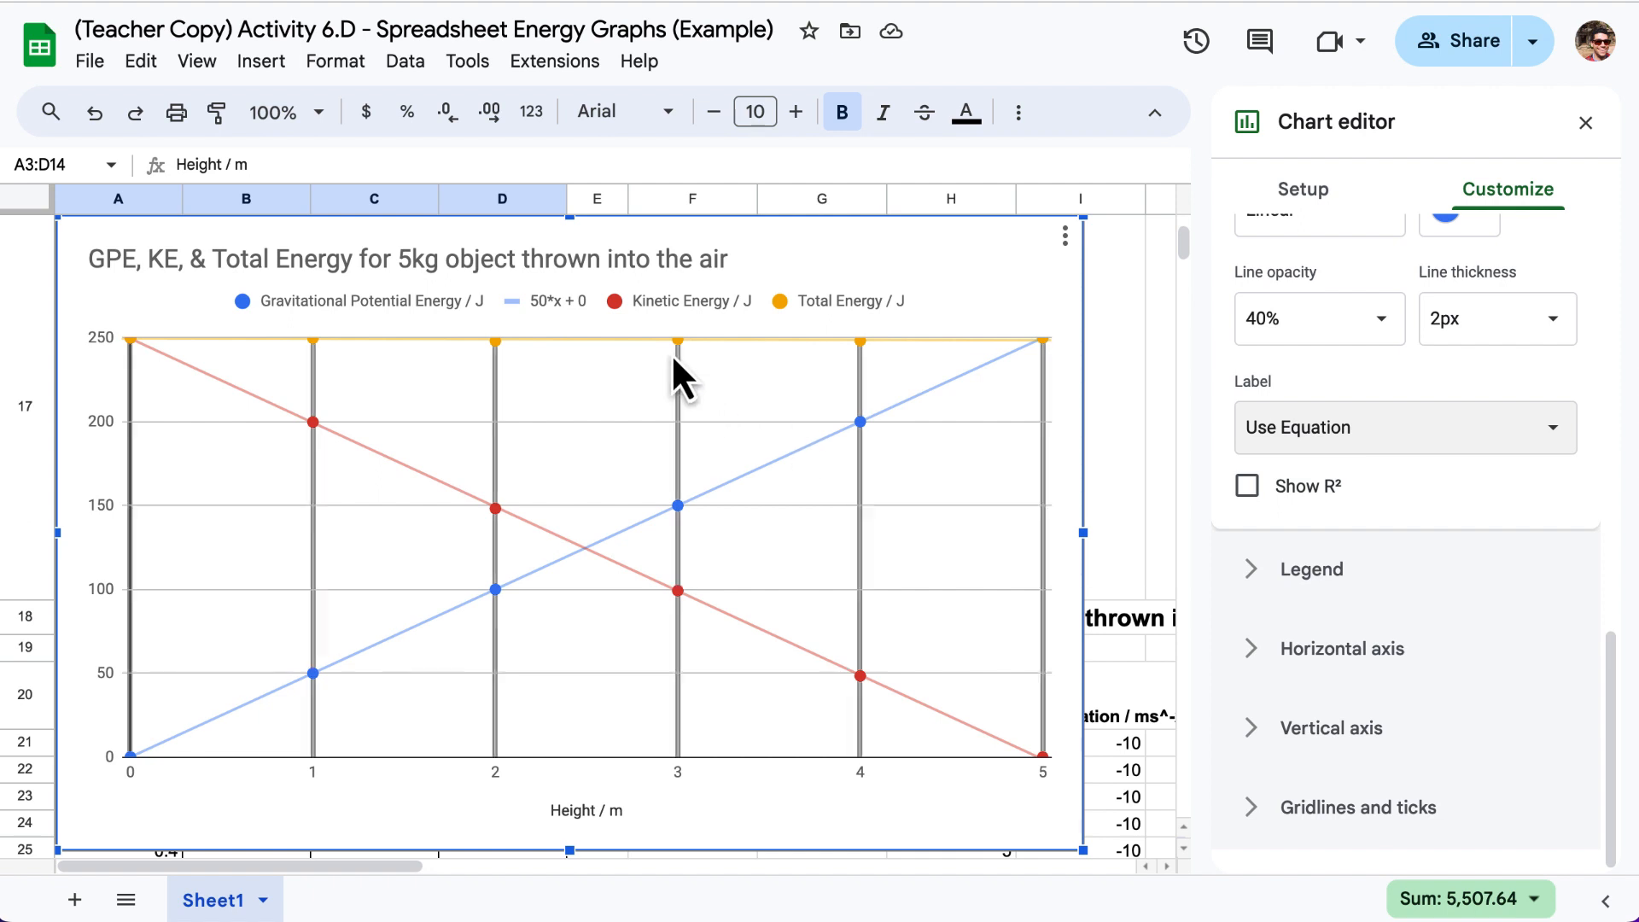
Switch the Gravitational Potential Energy trendline label to Custom and back to Use Equation
scroll(1500, 516, "up", 10)
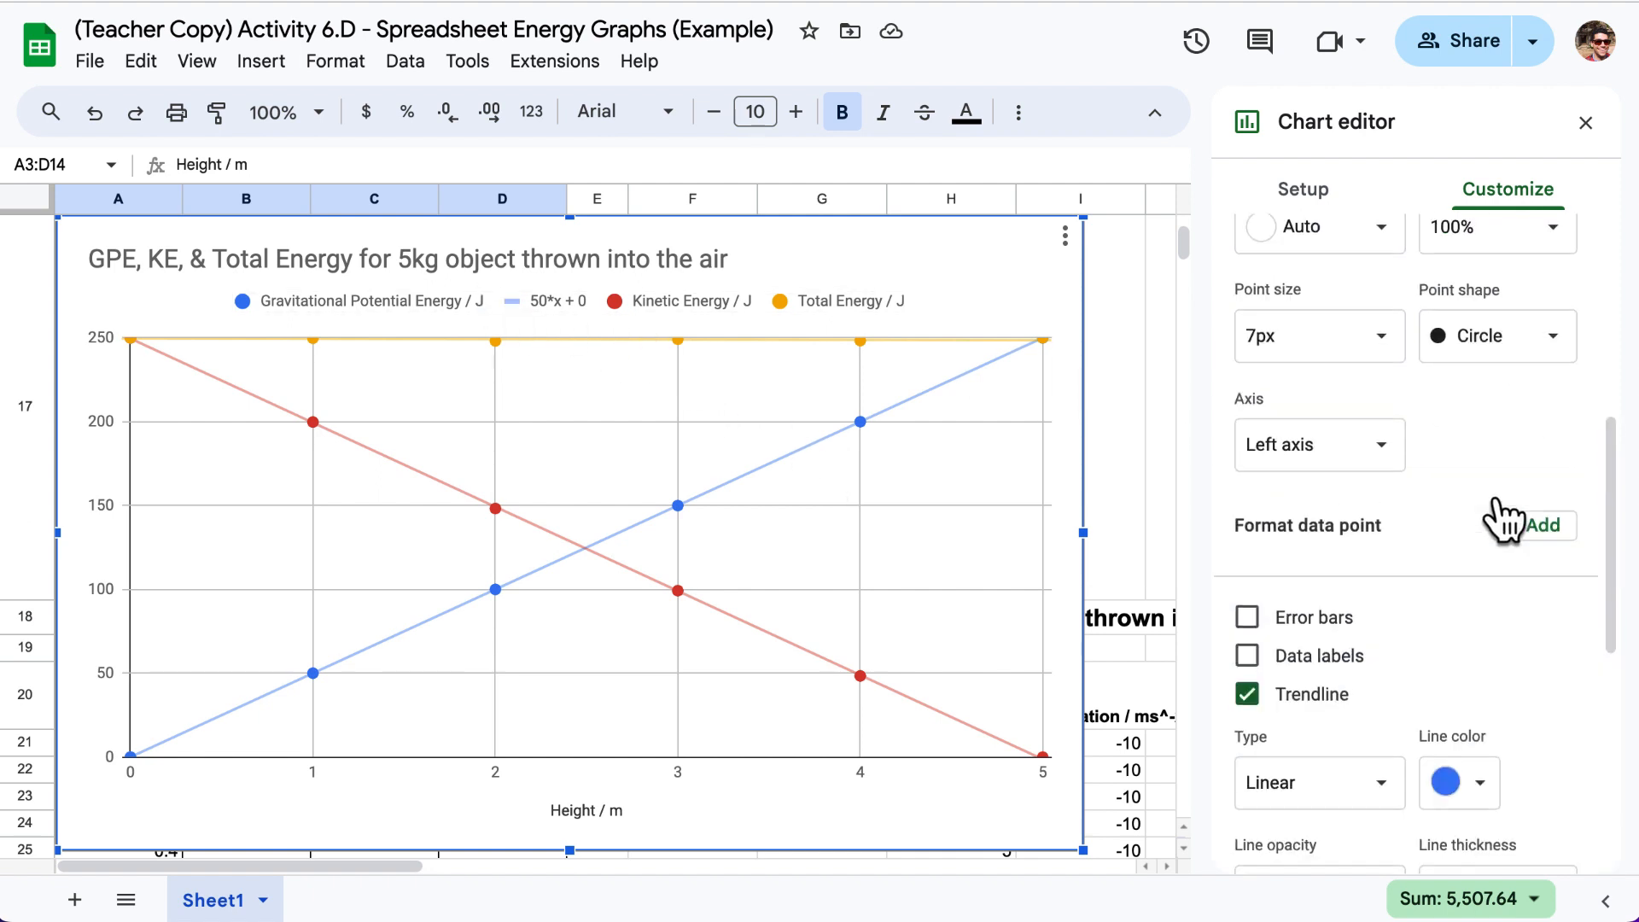
left_click(1433, 450)
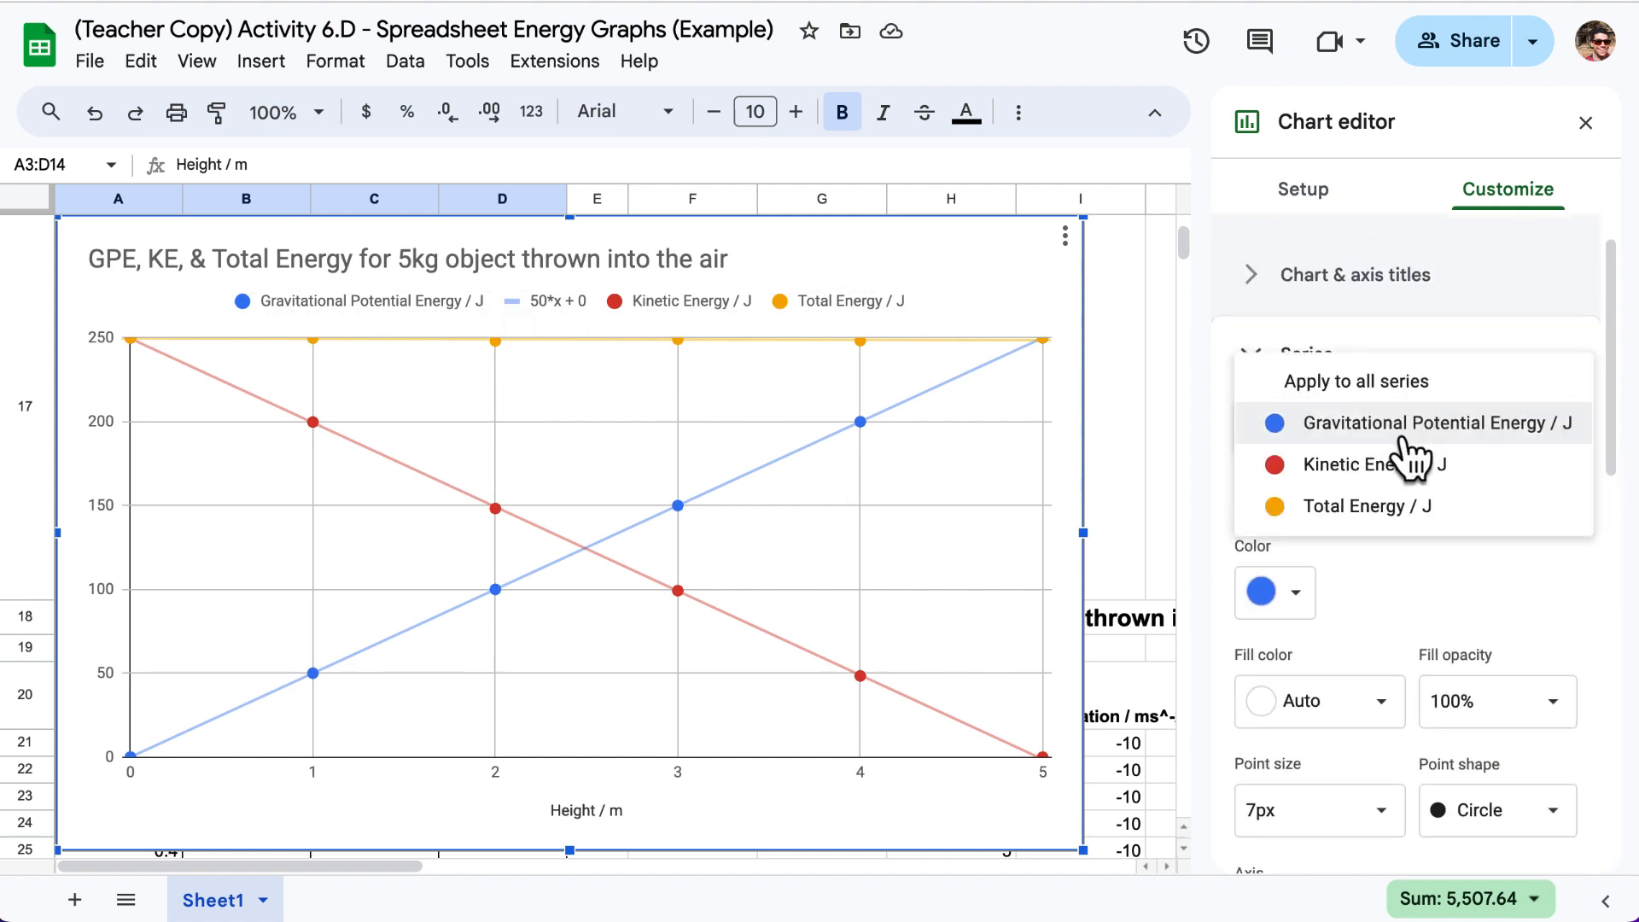
left_click(1414, 425)
scroll(1456, 559, "down", 10)
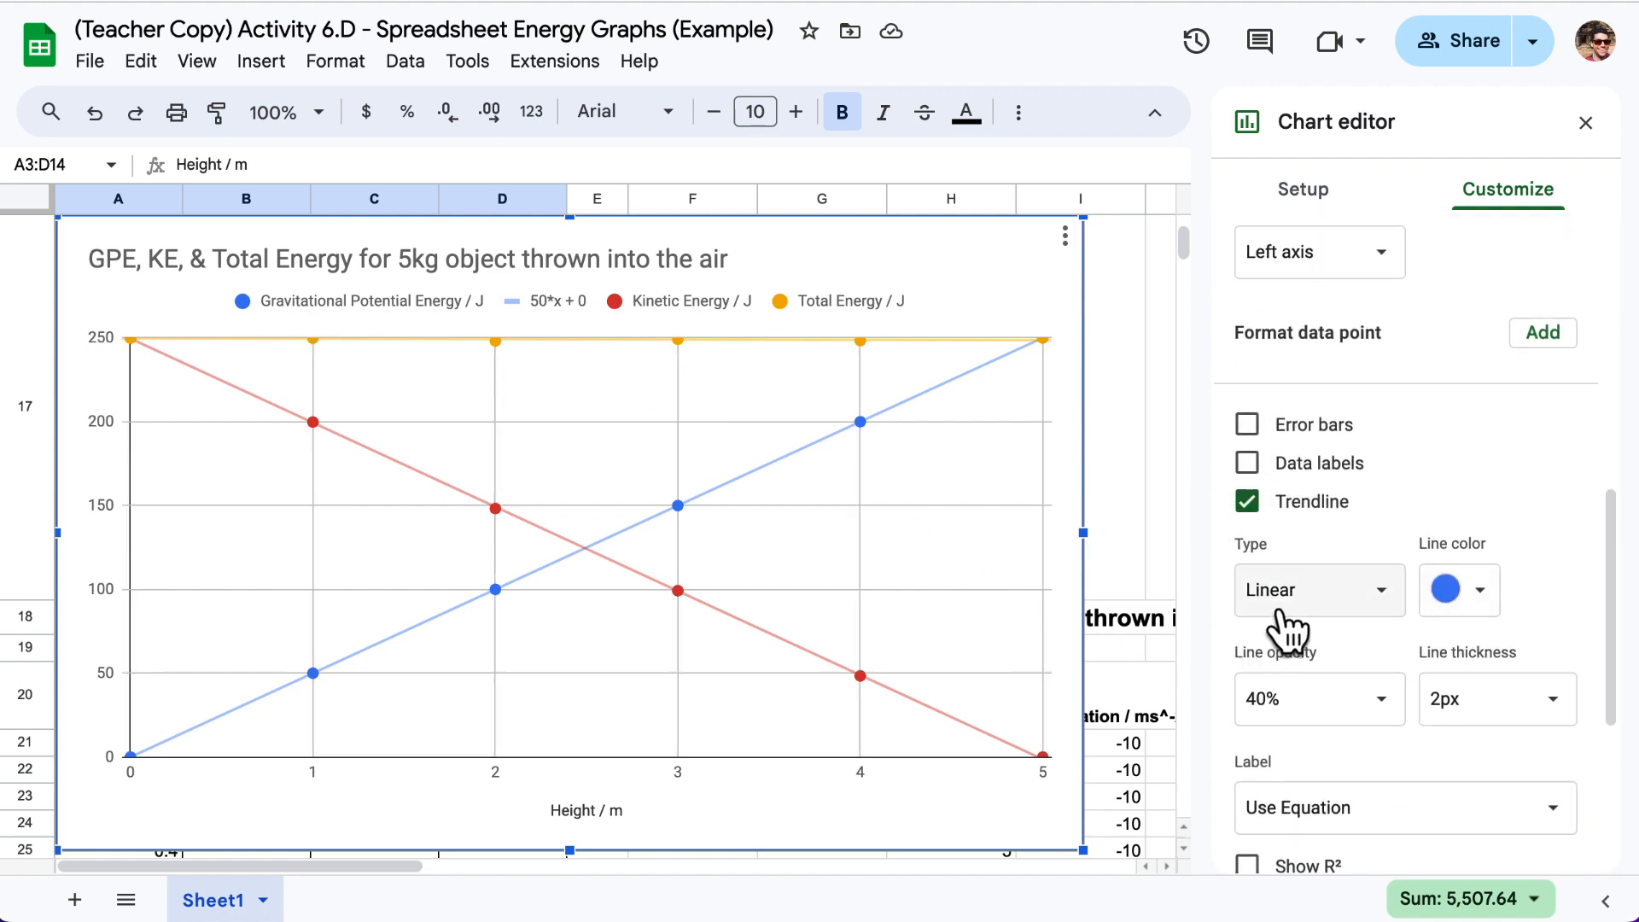
scroll(1293, 688, "down", 2)
scroll(1297, 692, "down", 1)
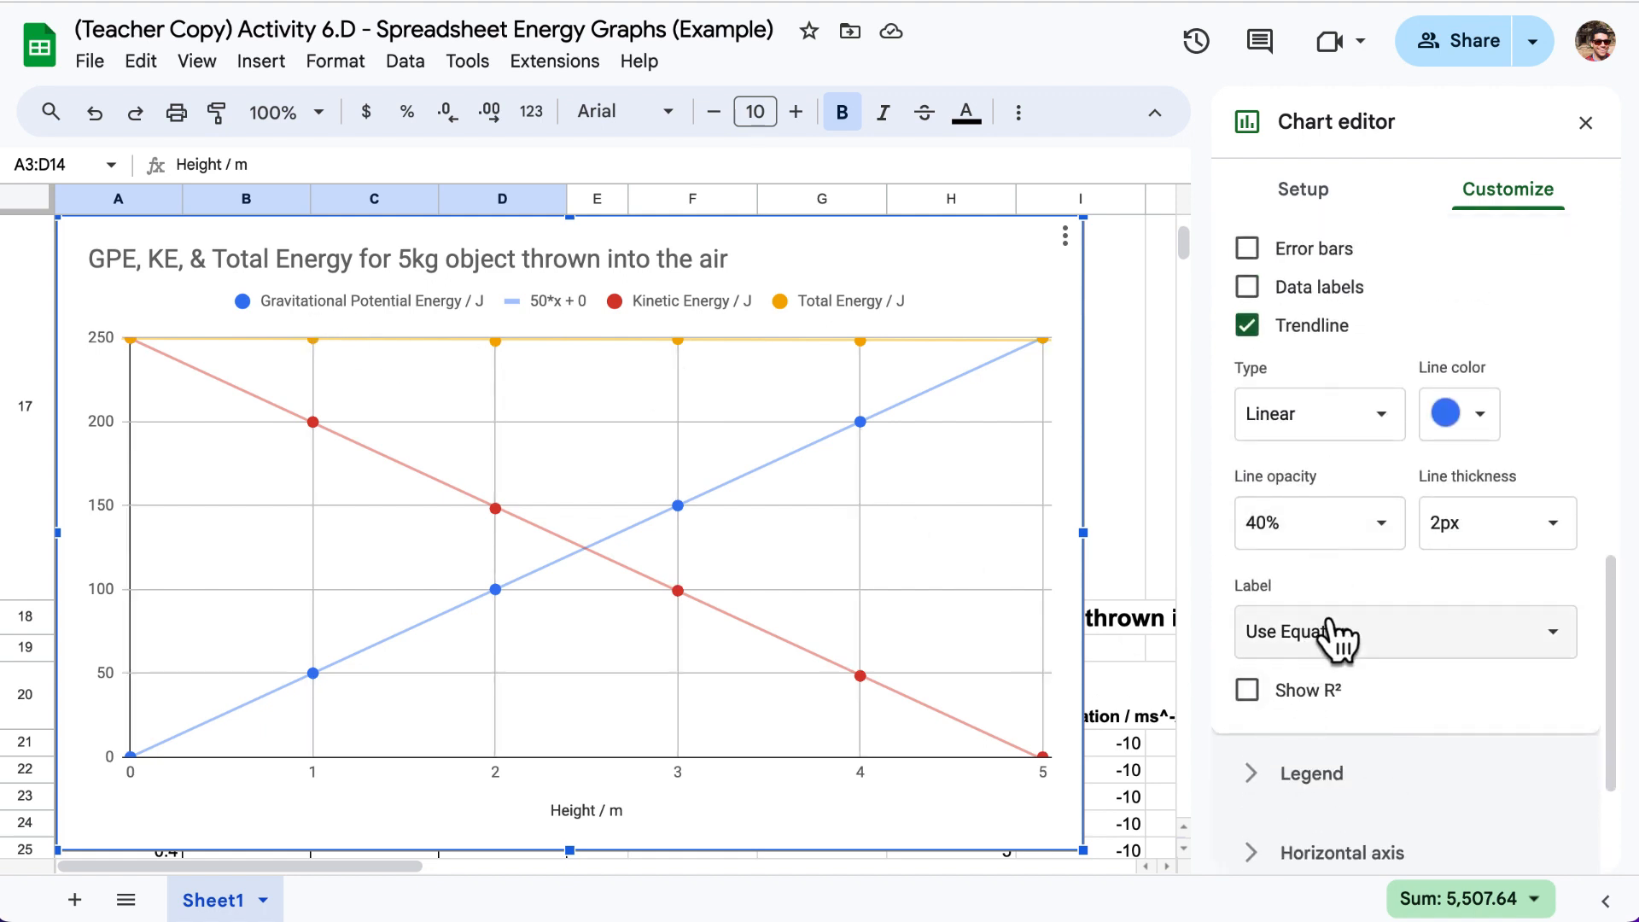
left_click(1336, 633)
left_click(1336, 628)
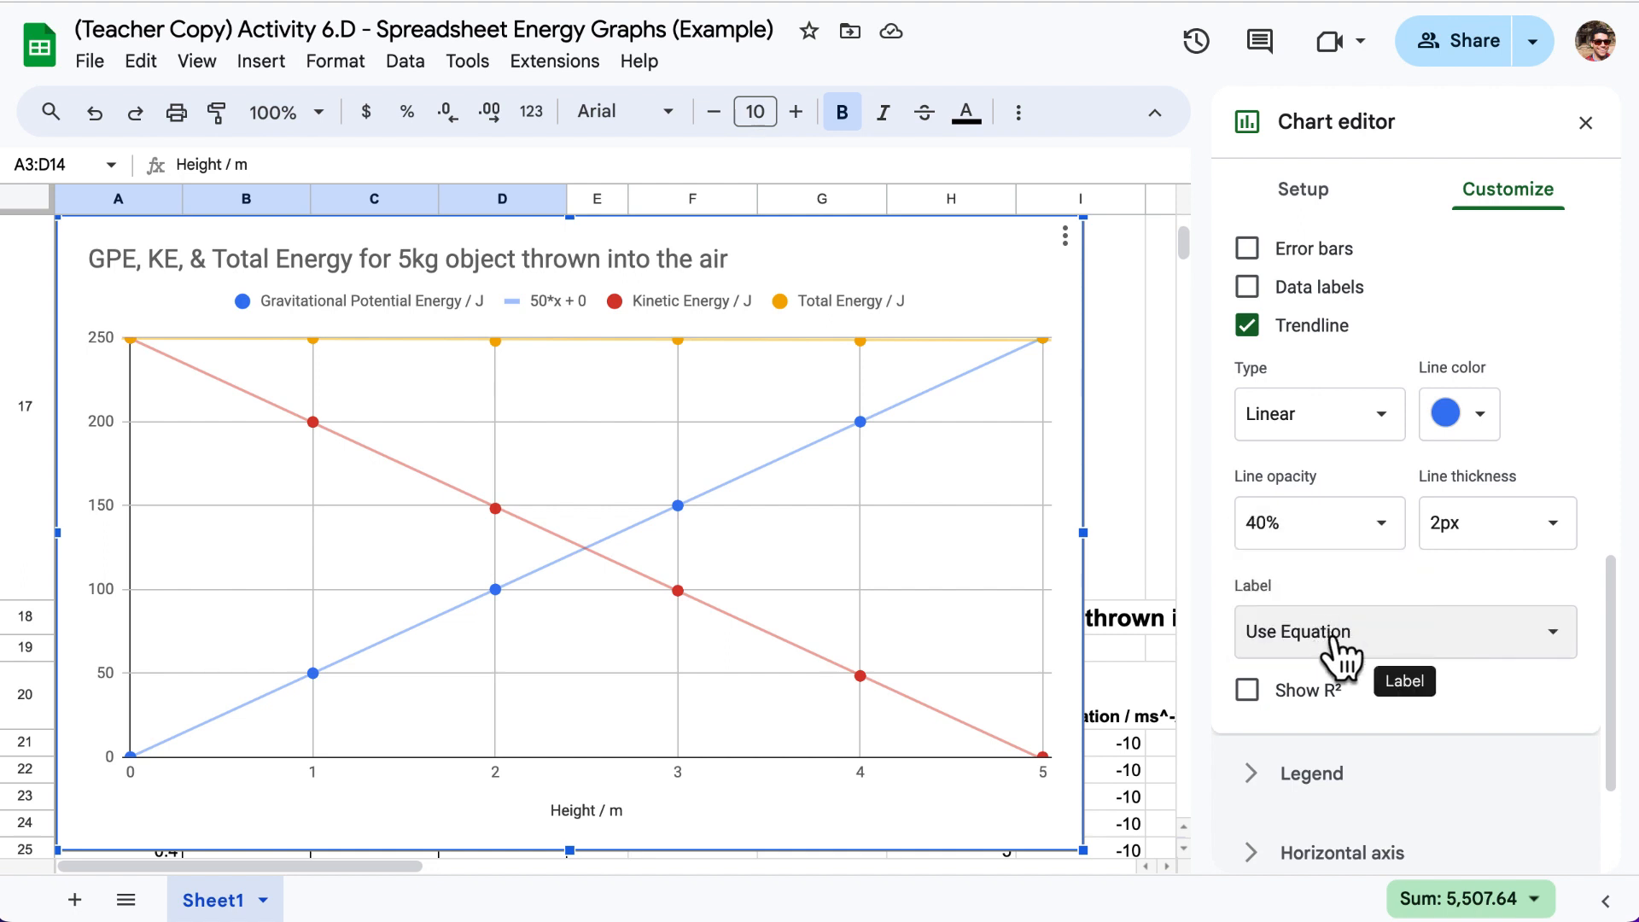
left_click(1385, 649)
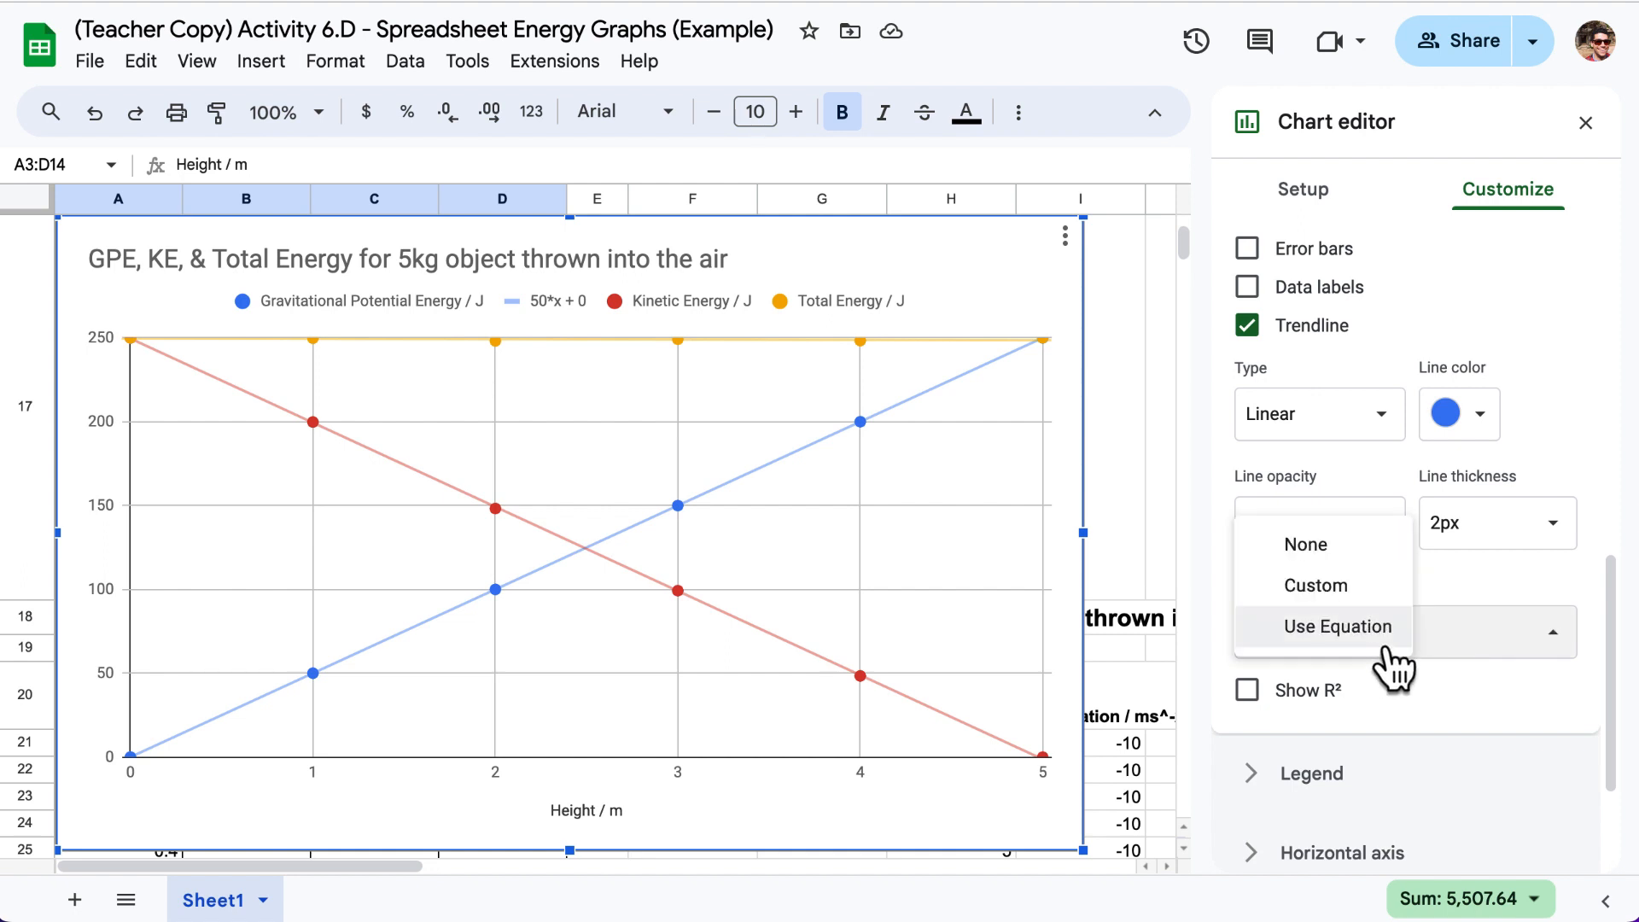
left_click(1379, 640)
left_click(1374, 632)
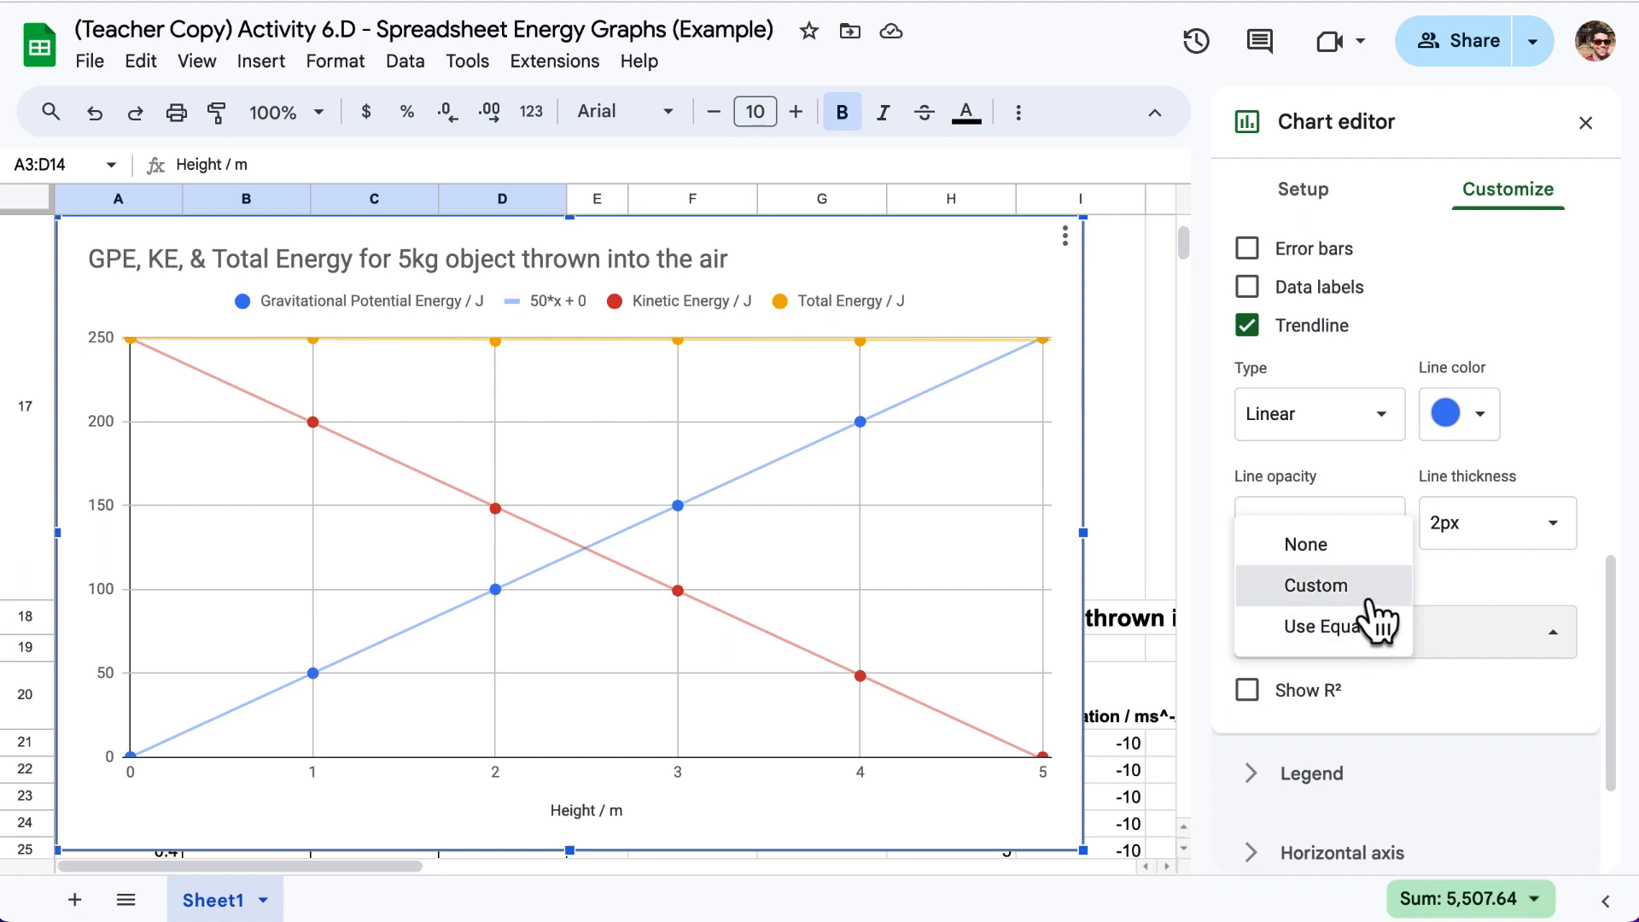
left_click(1376, 597)
left_click(1388, 654)
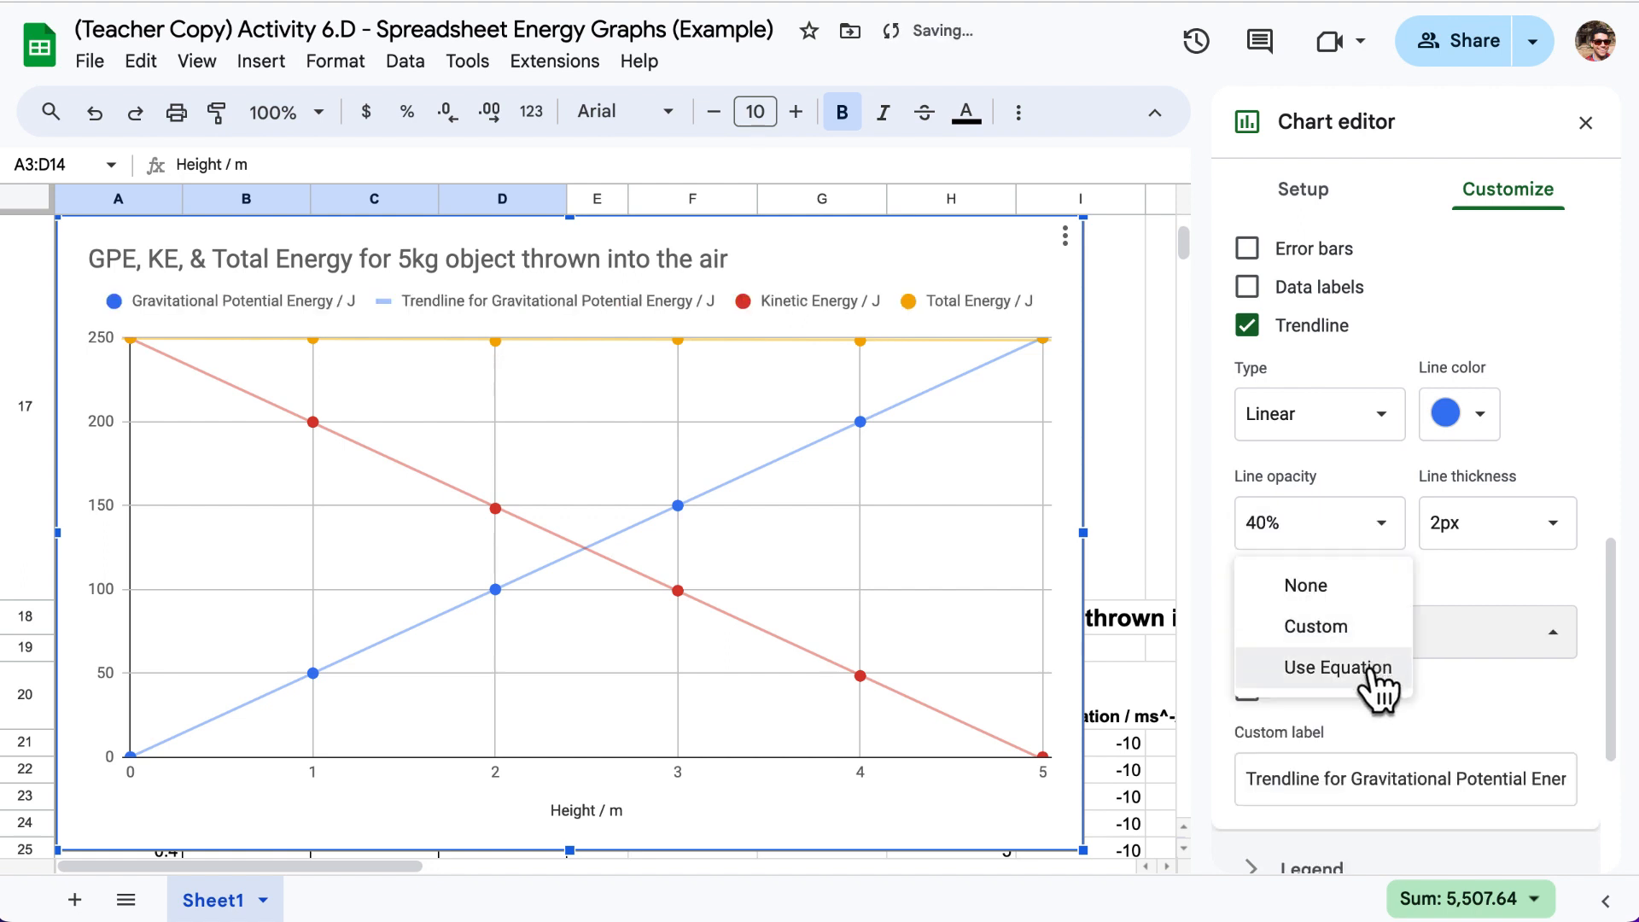
left_click(1375, 668)
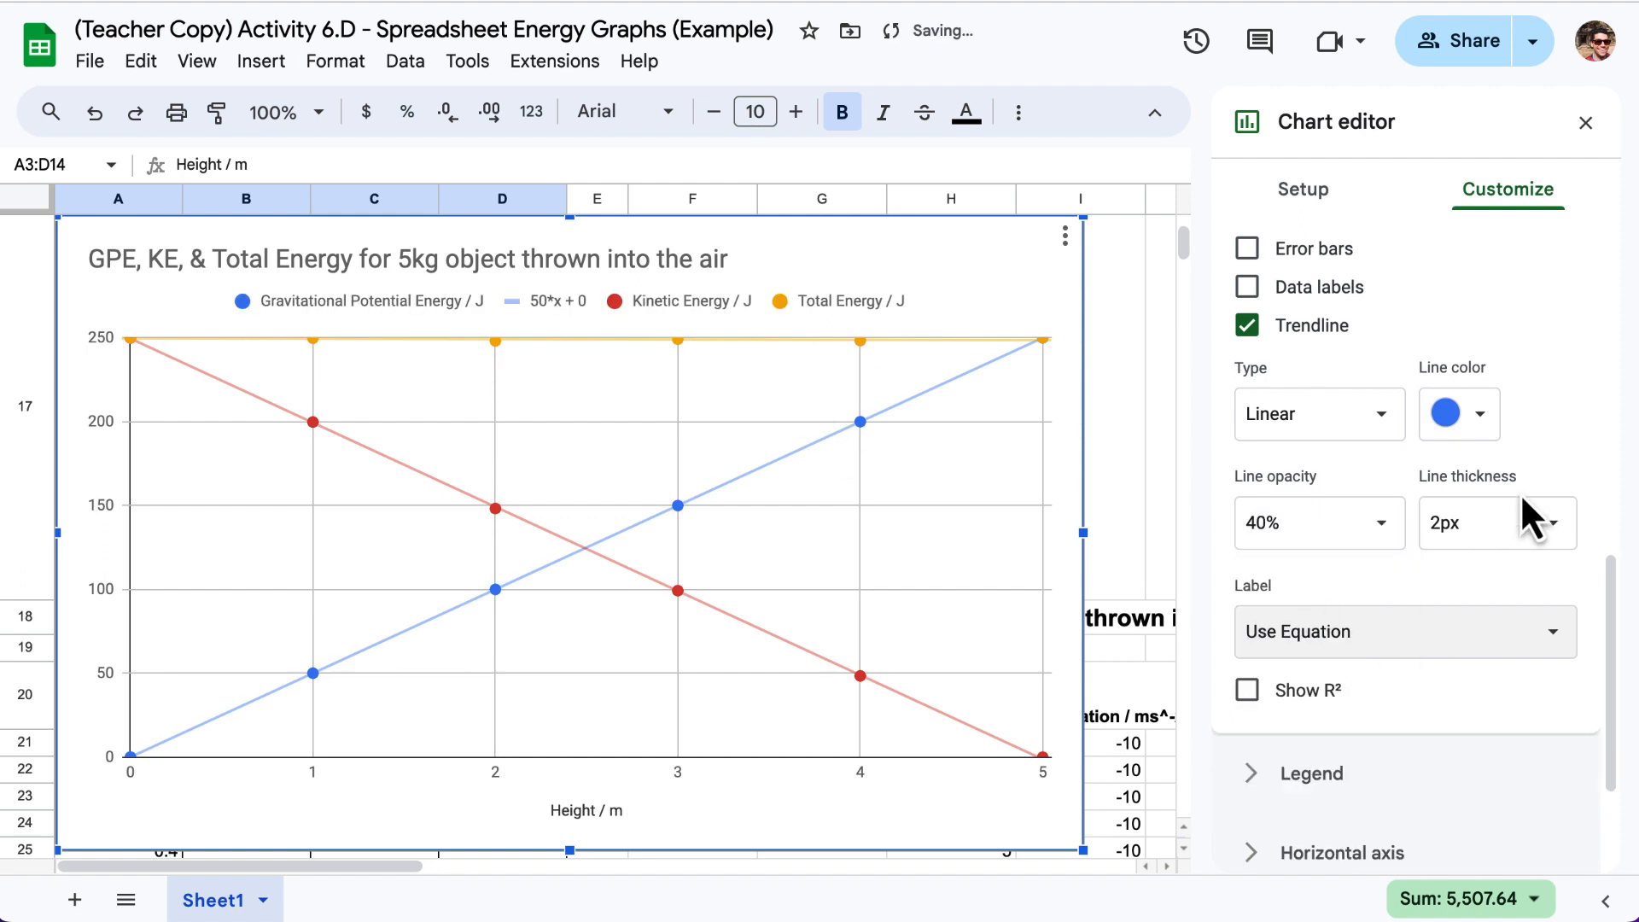
Label the Kinetic Energy series' trendline with its equation
scroll(1524, 512, "down", 2)
scroll(1520, 513, "up", 5)
scroll(1526, 515, "up", 5)
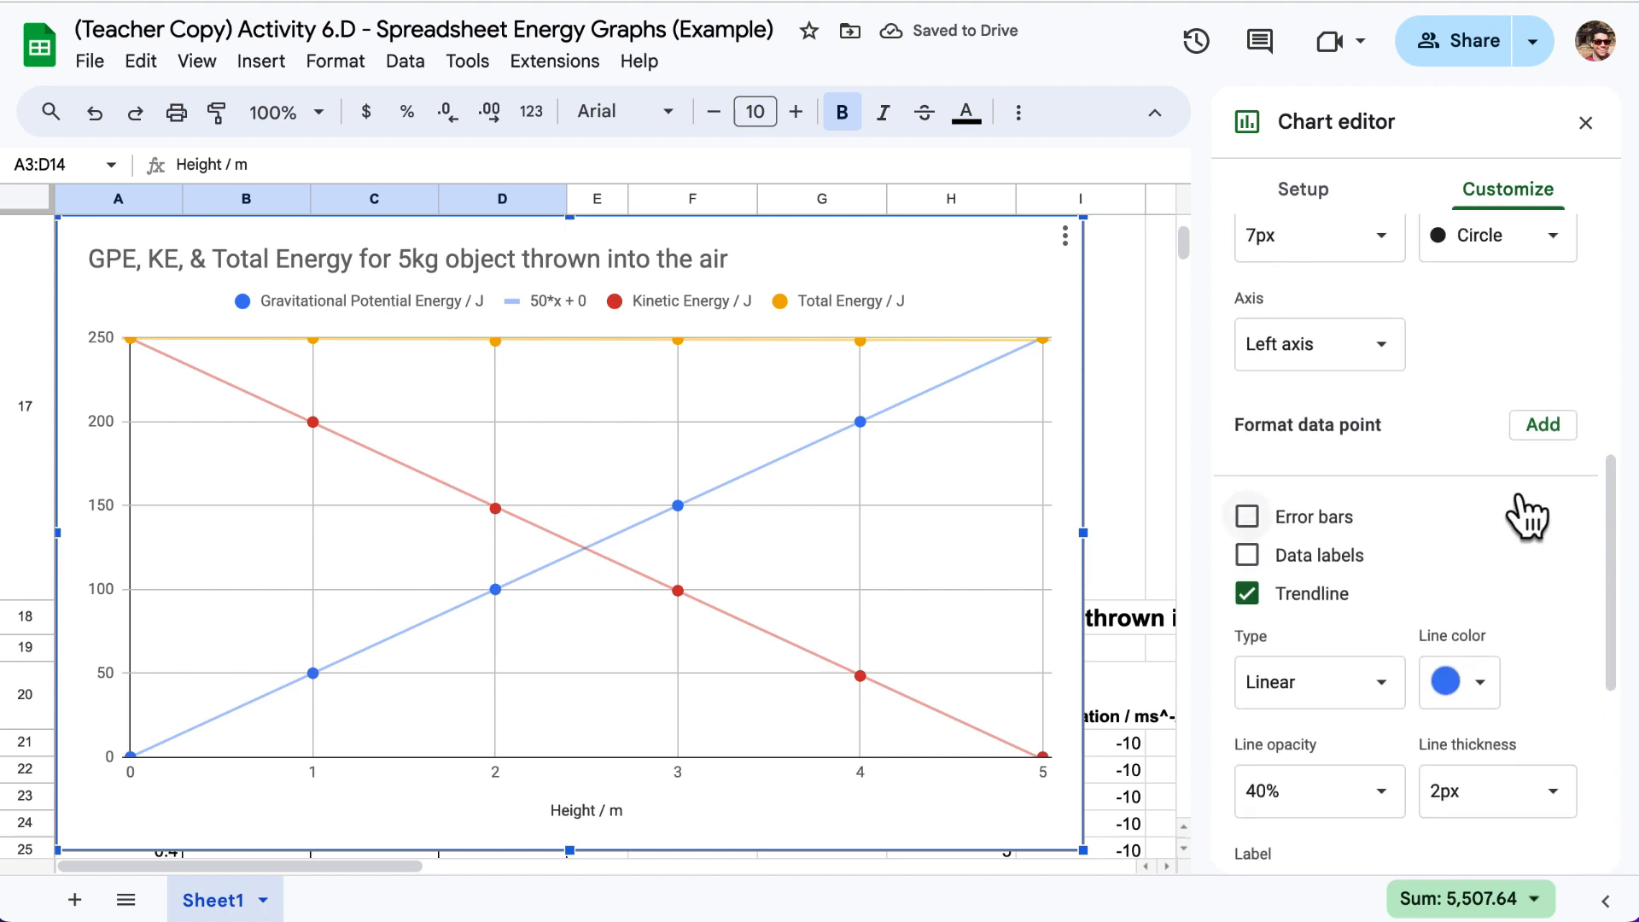
left_click(1425, 305)
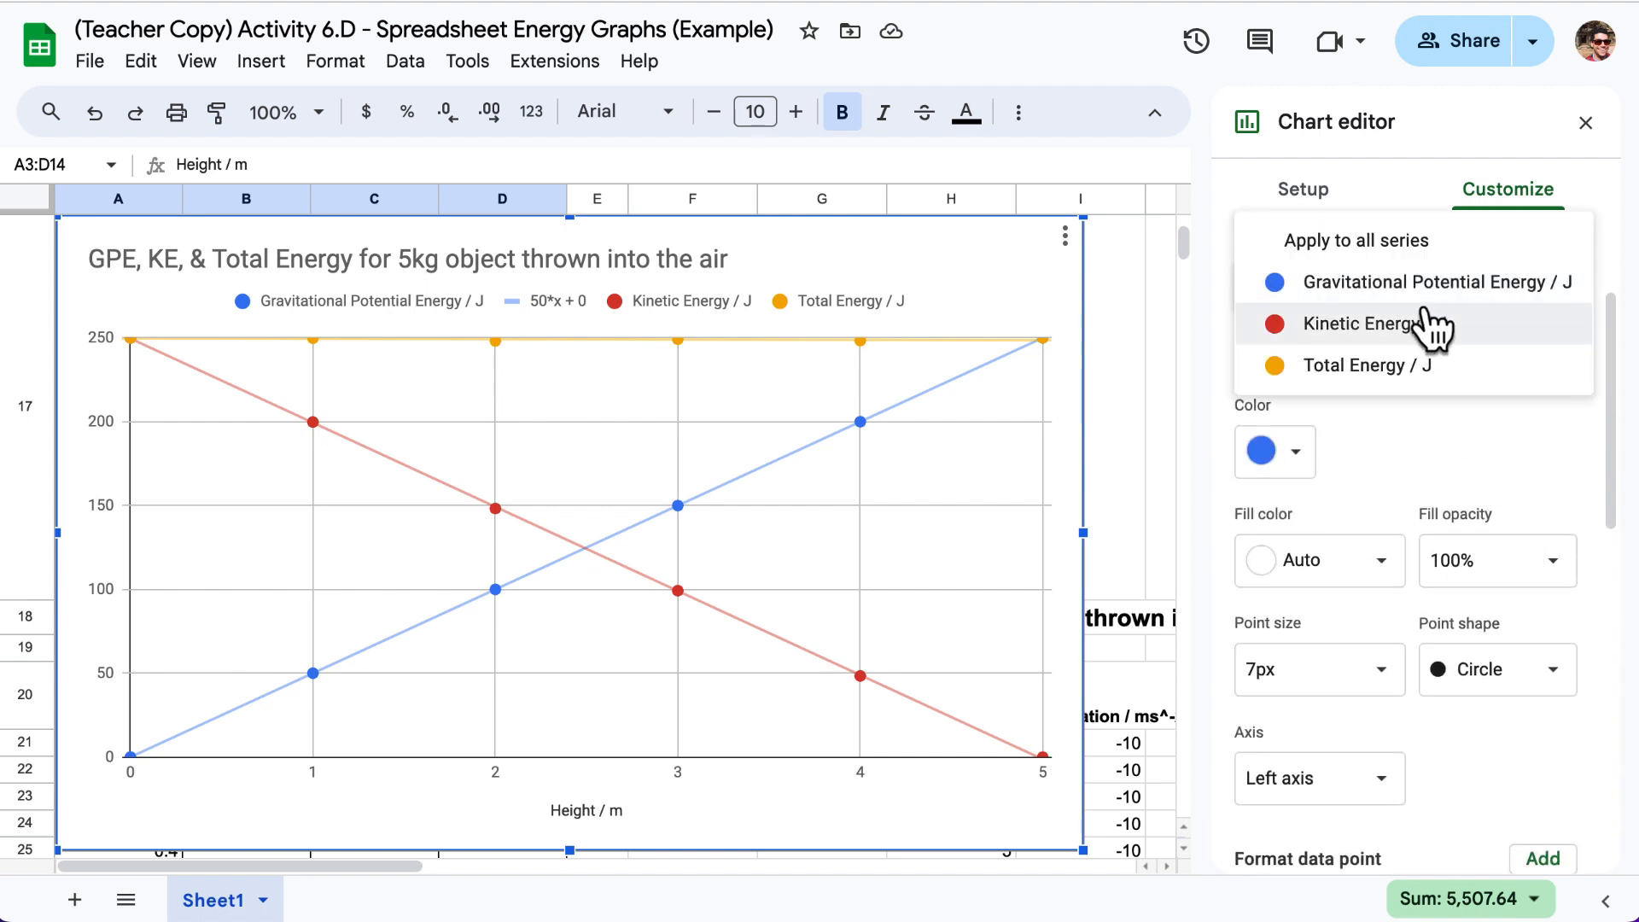
left_click(1427, 322)
scroll(1464, 567, "down", 5)
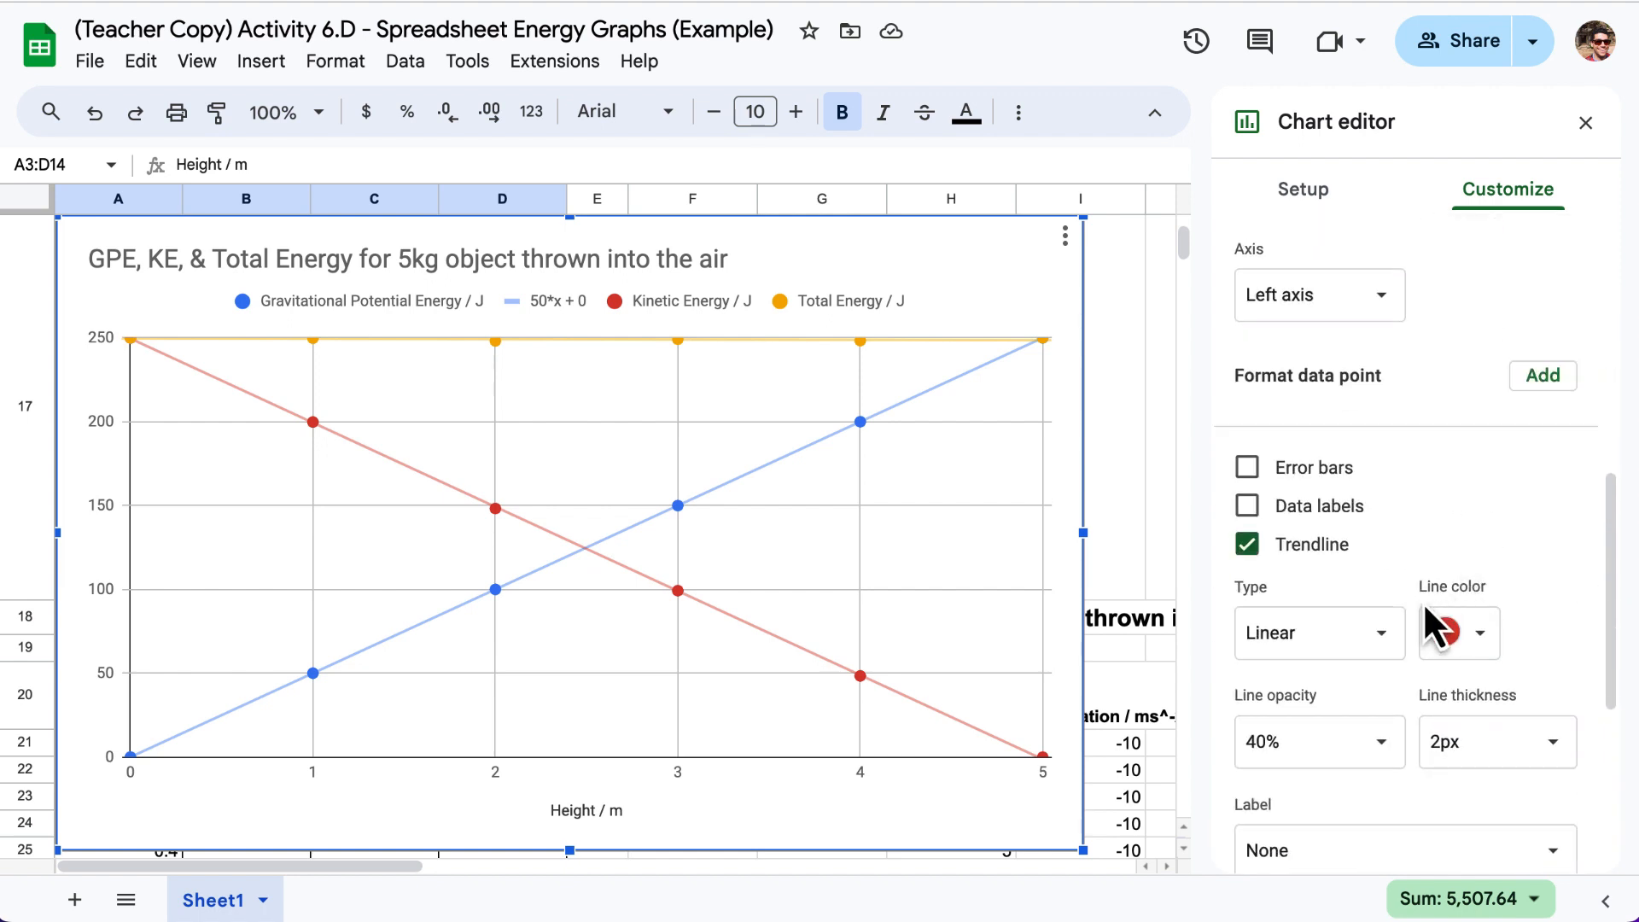
scroll(1426, 615, "down", 1)
left_click(1365, 798)
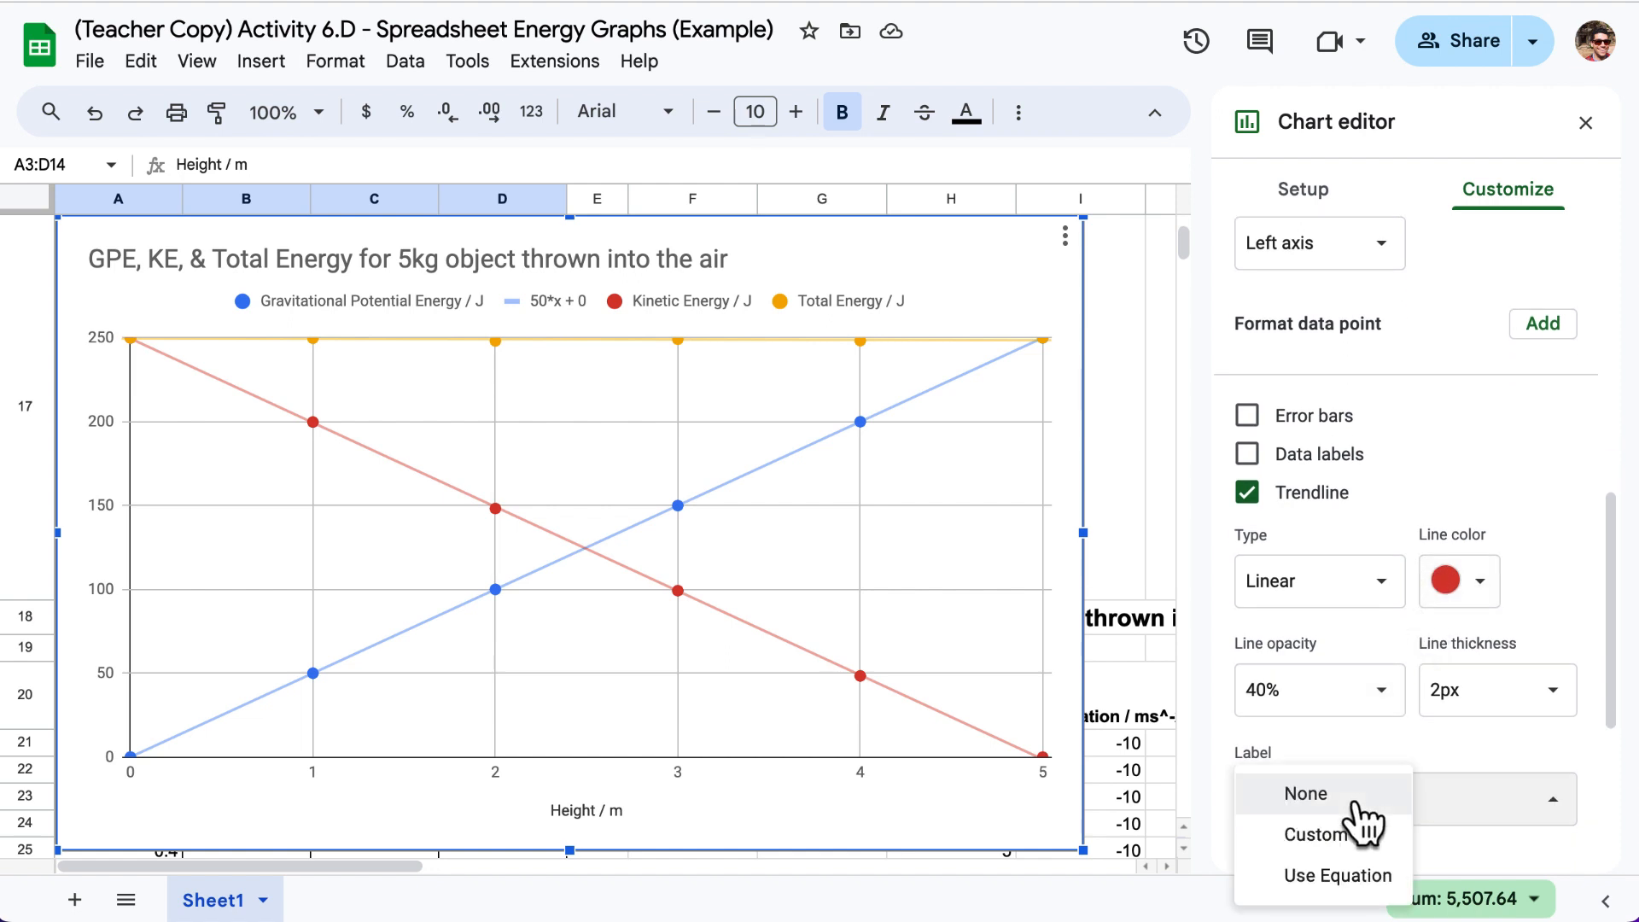
left_click(1338, 876)
Label the Total Energy series' trendline with its equation
scroll(1475, 479, "up", 5)
scroll(1475, 475, "up", 3)
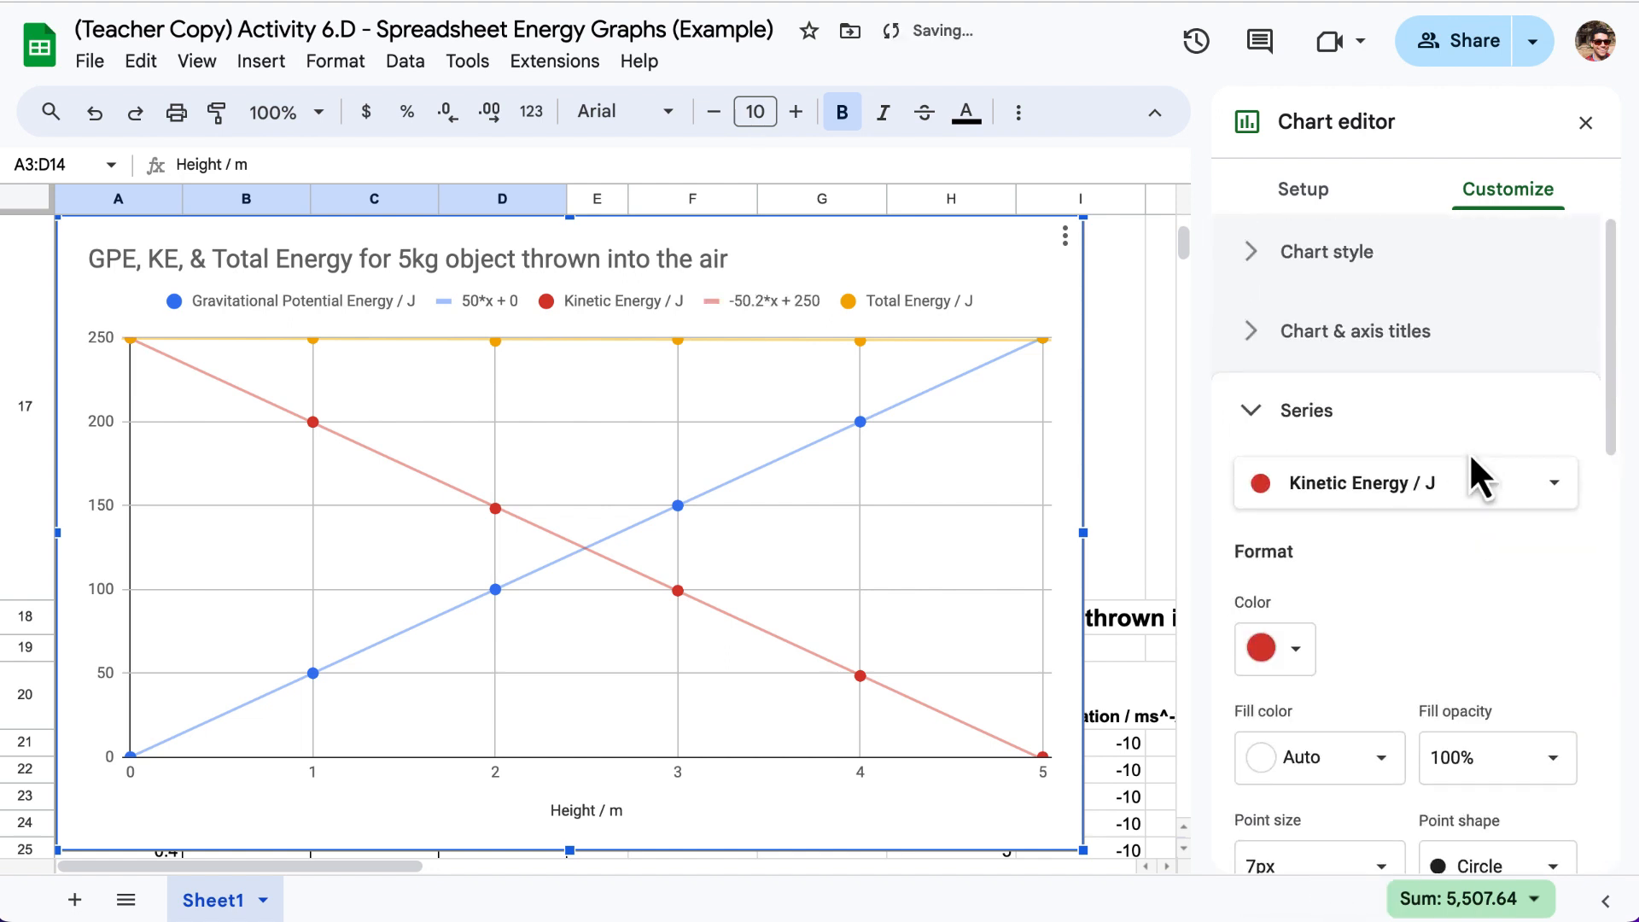
left_click(1385, 493)
left_click(1397, 523)
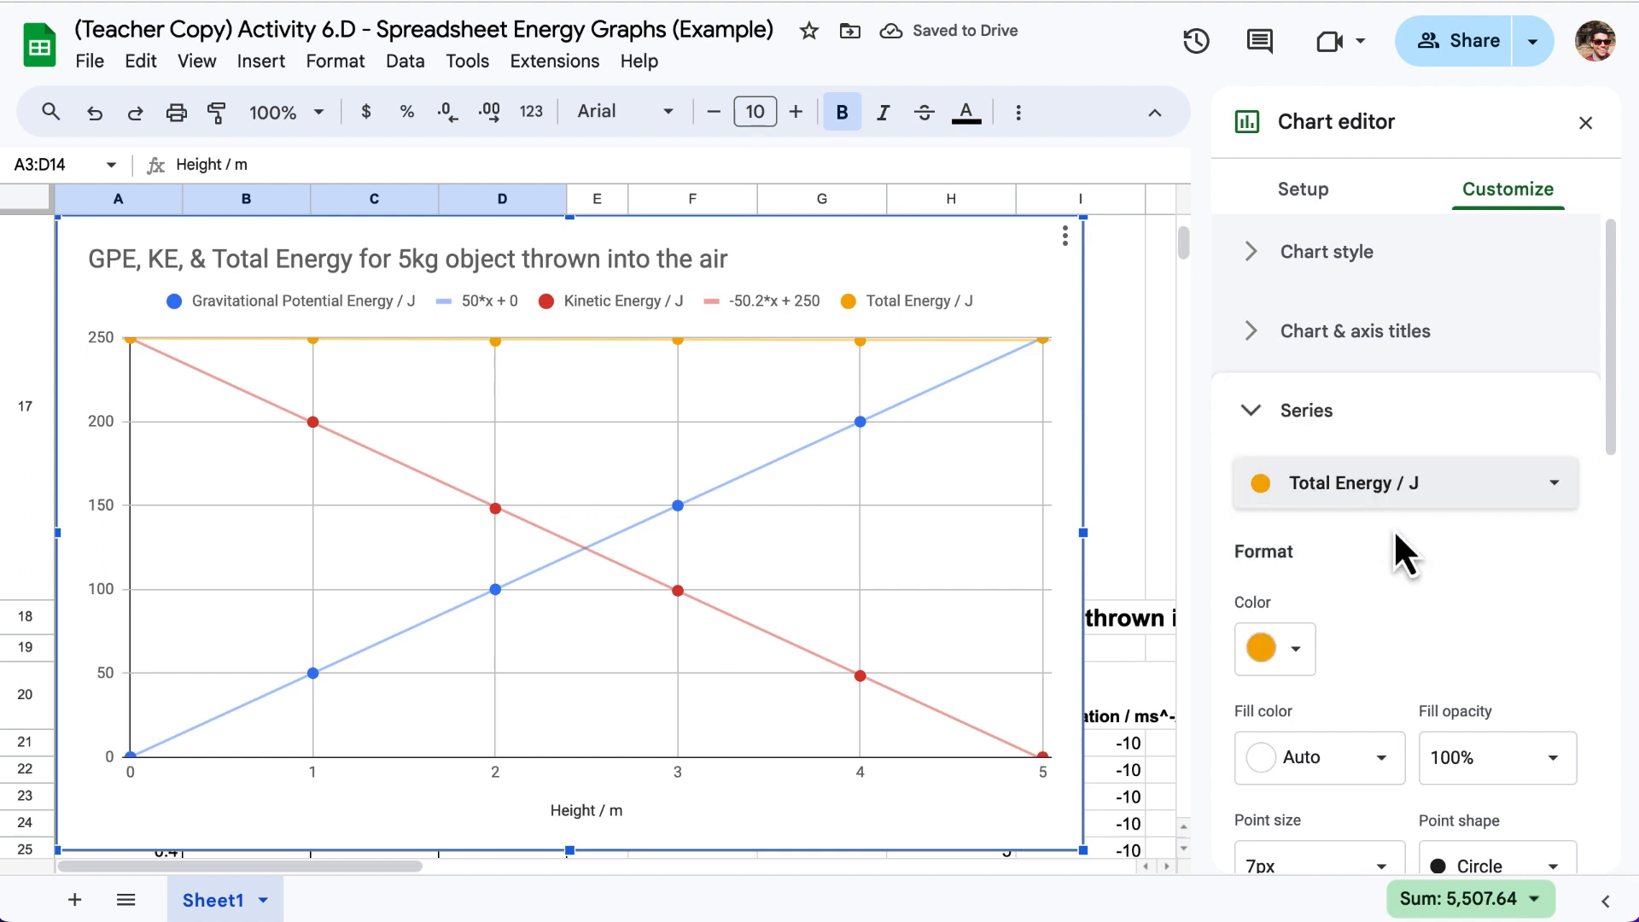
left_click_drag(1614, 432, 1603, 732)
left_click(1550, 702)
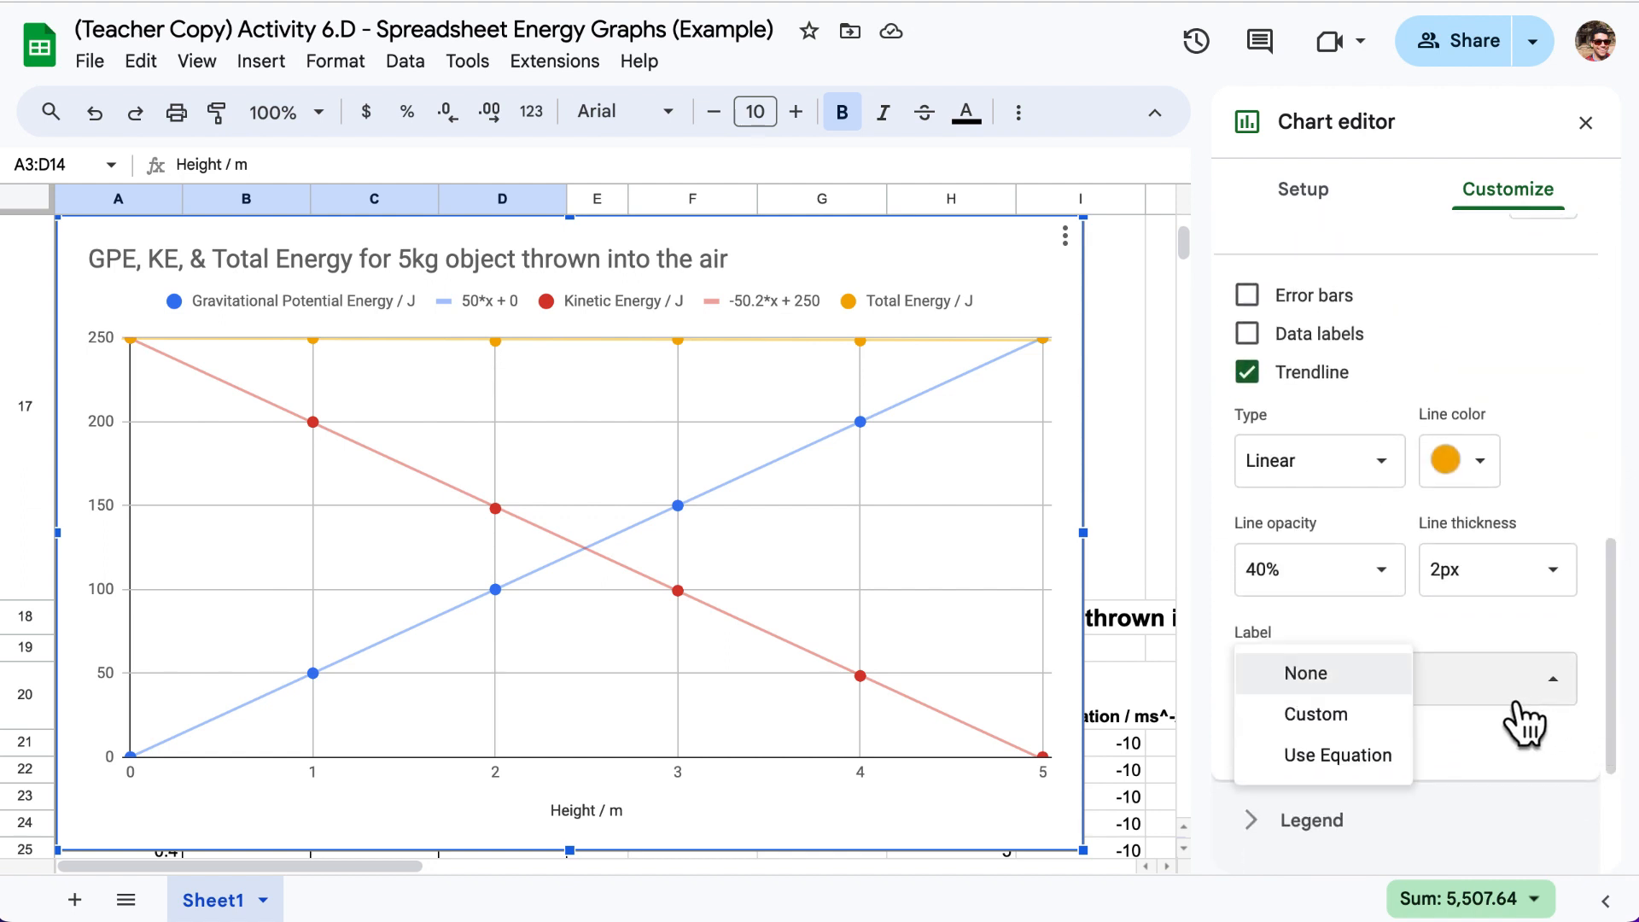
left_click(1376, 757)
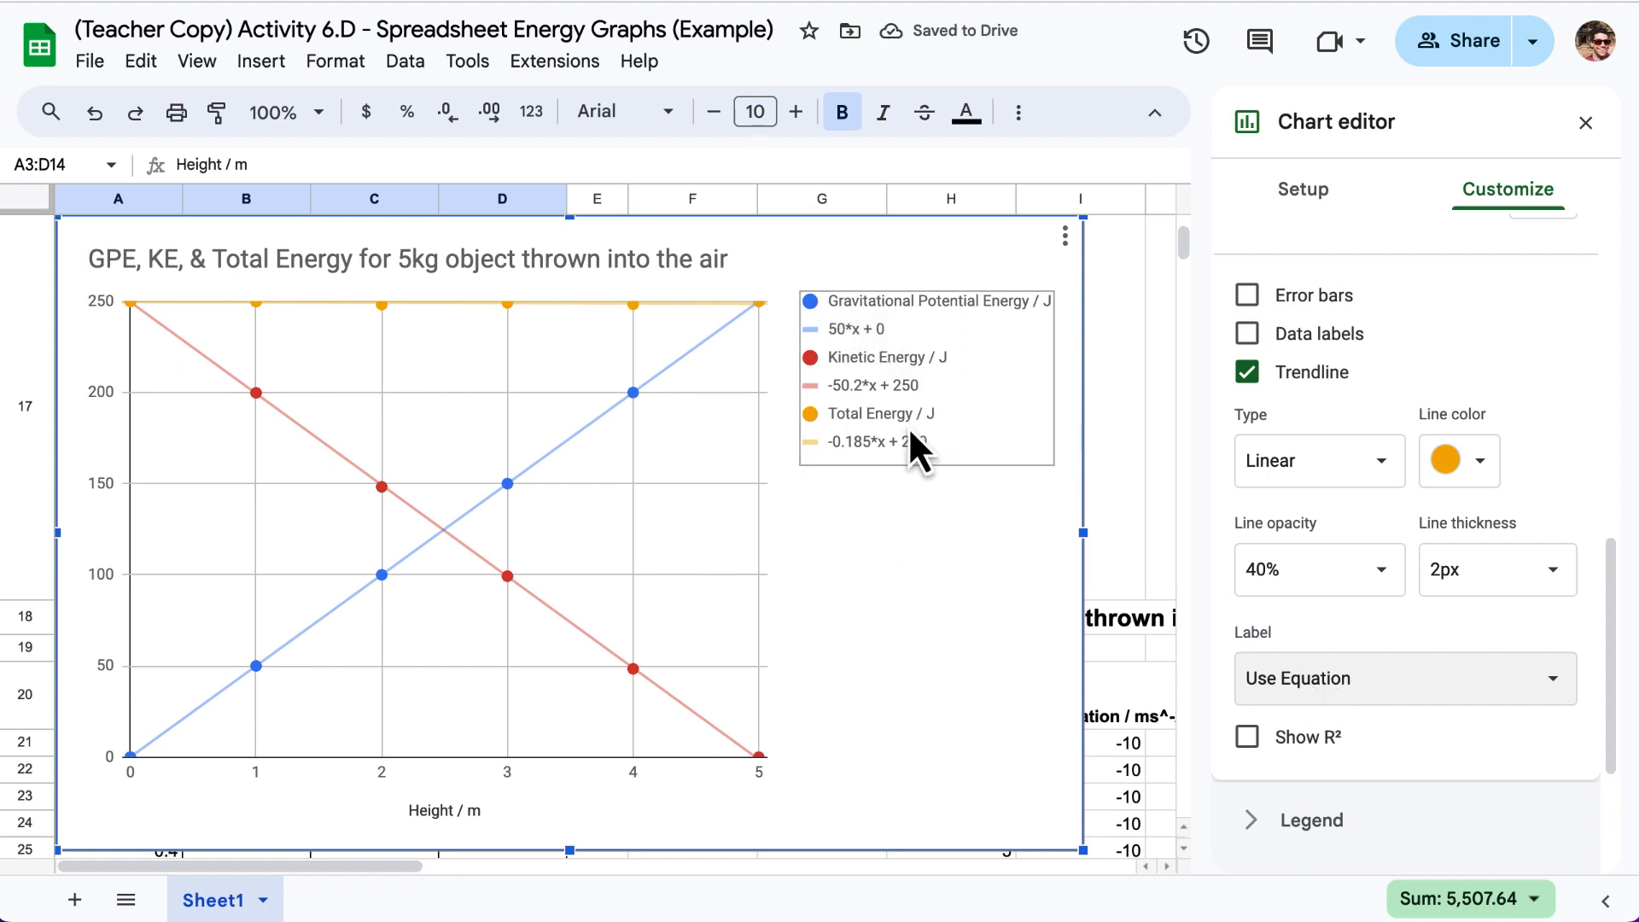
Widen the chart's plot area toward the legend so that it ends near the right edge of column G
left_click(751, 438)
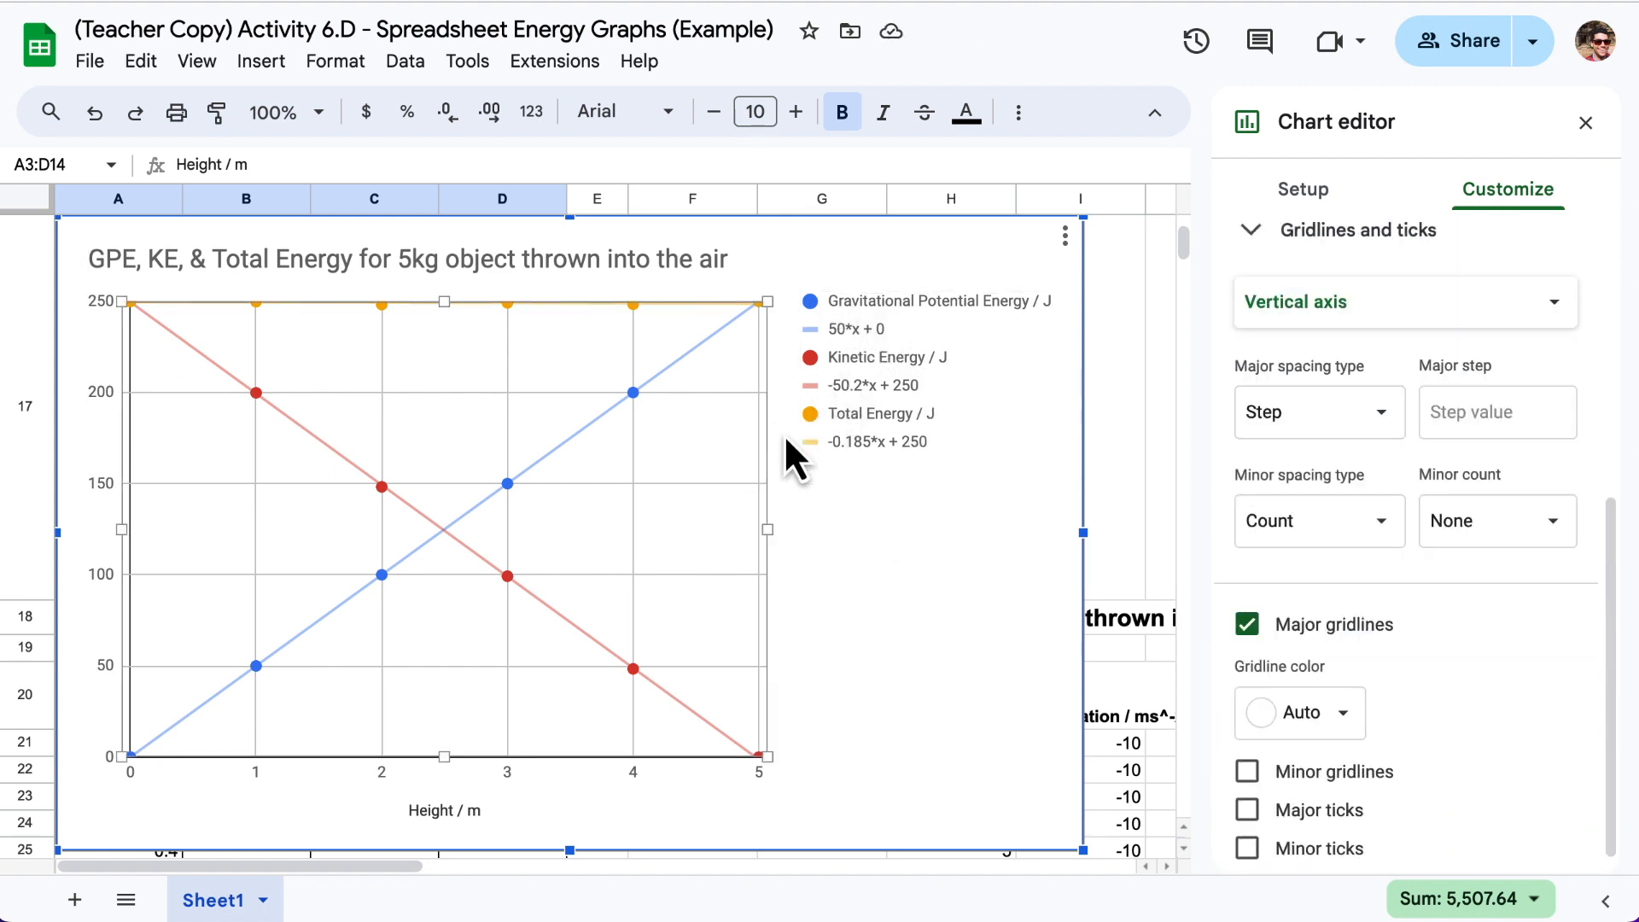
left_click_drag(774, 533, 909, 538)
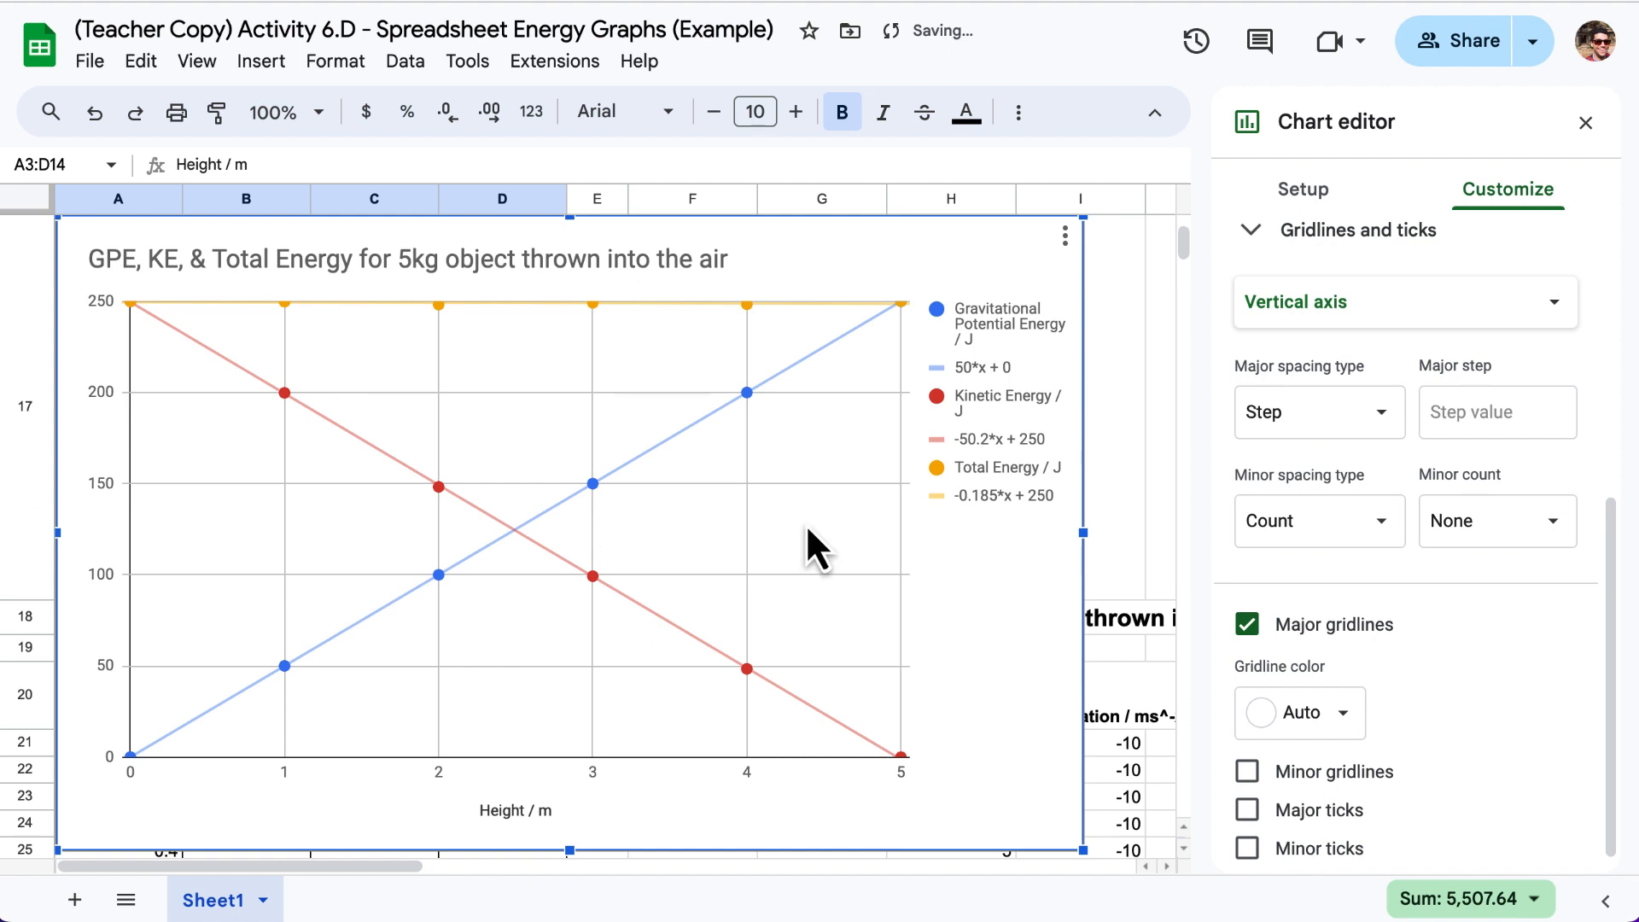
left_click(904, 538)
left_click_drag(907, 537, 883, 538)
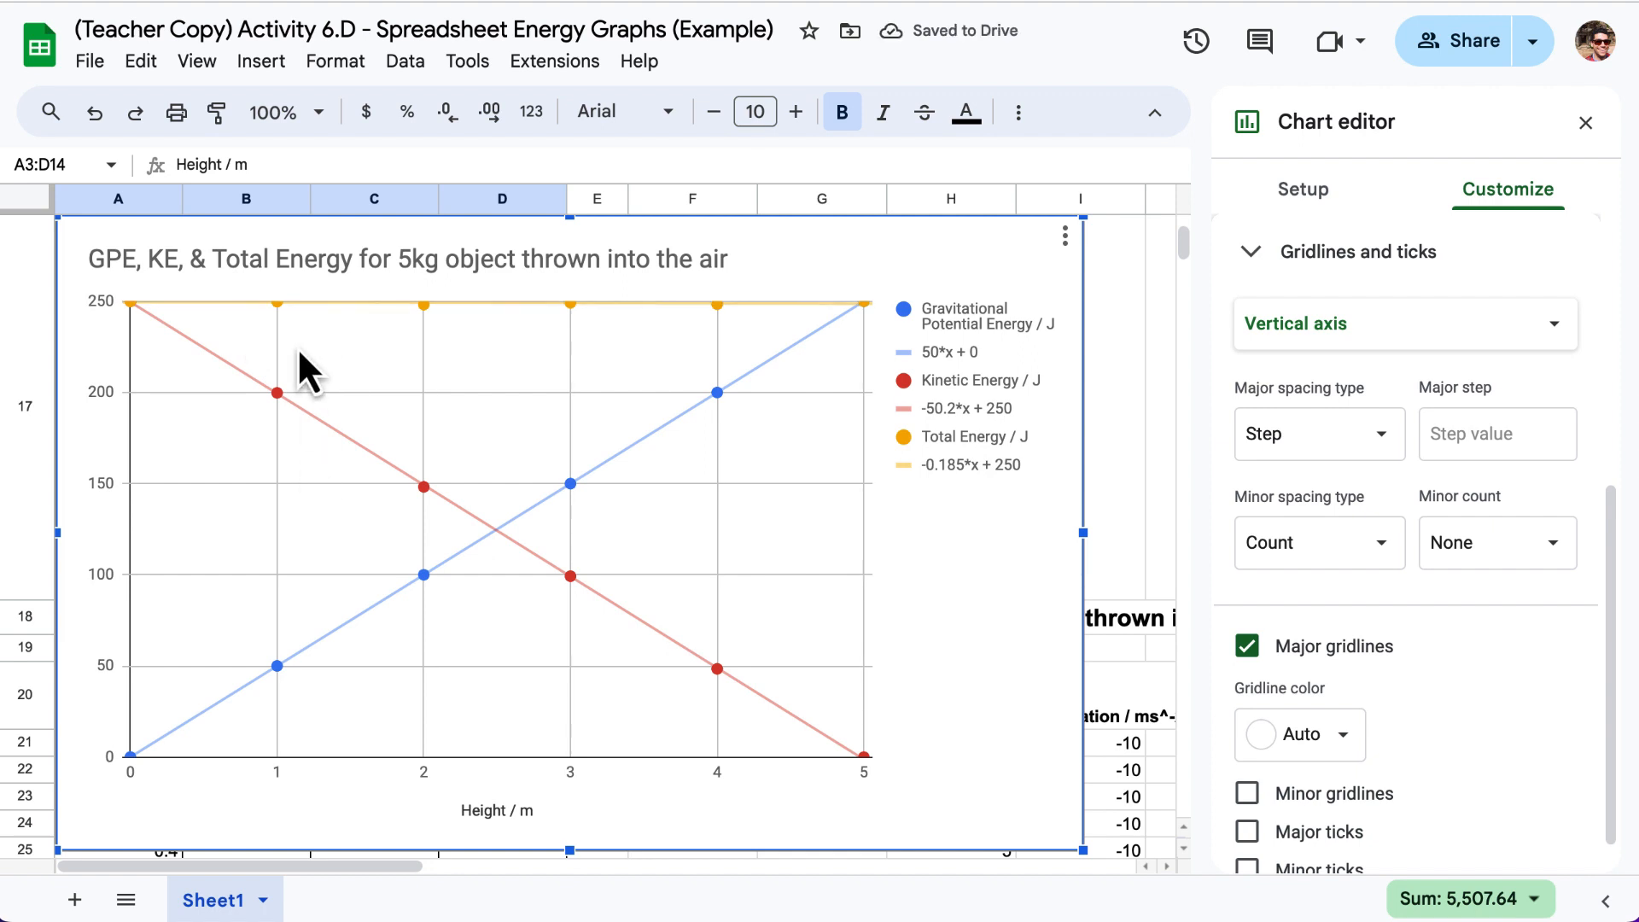
Shift the energy chart slightly right and back to column A, and close the chart editor
left_click_drag(375, 304, 451, 309)
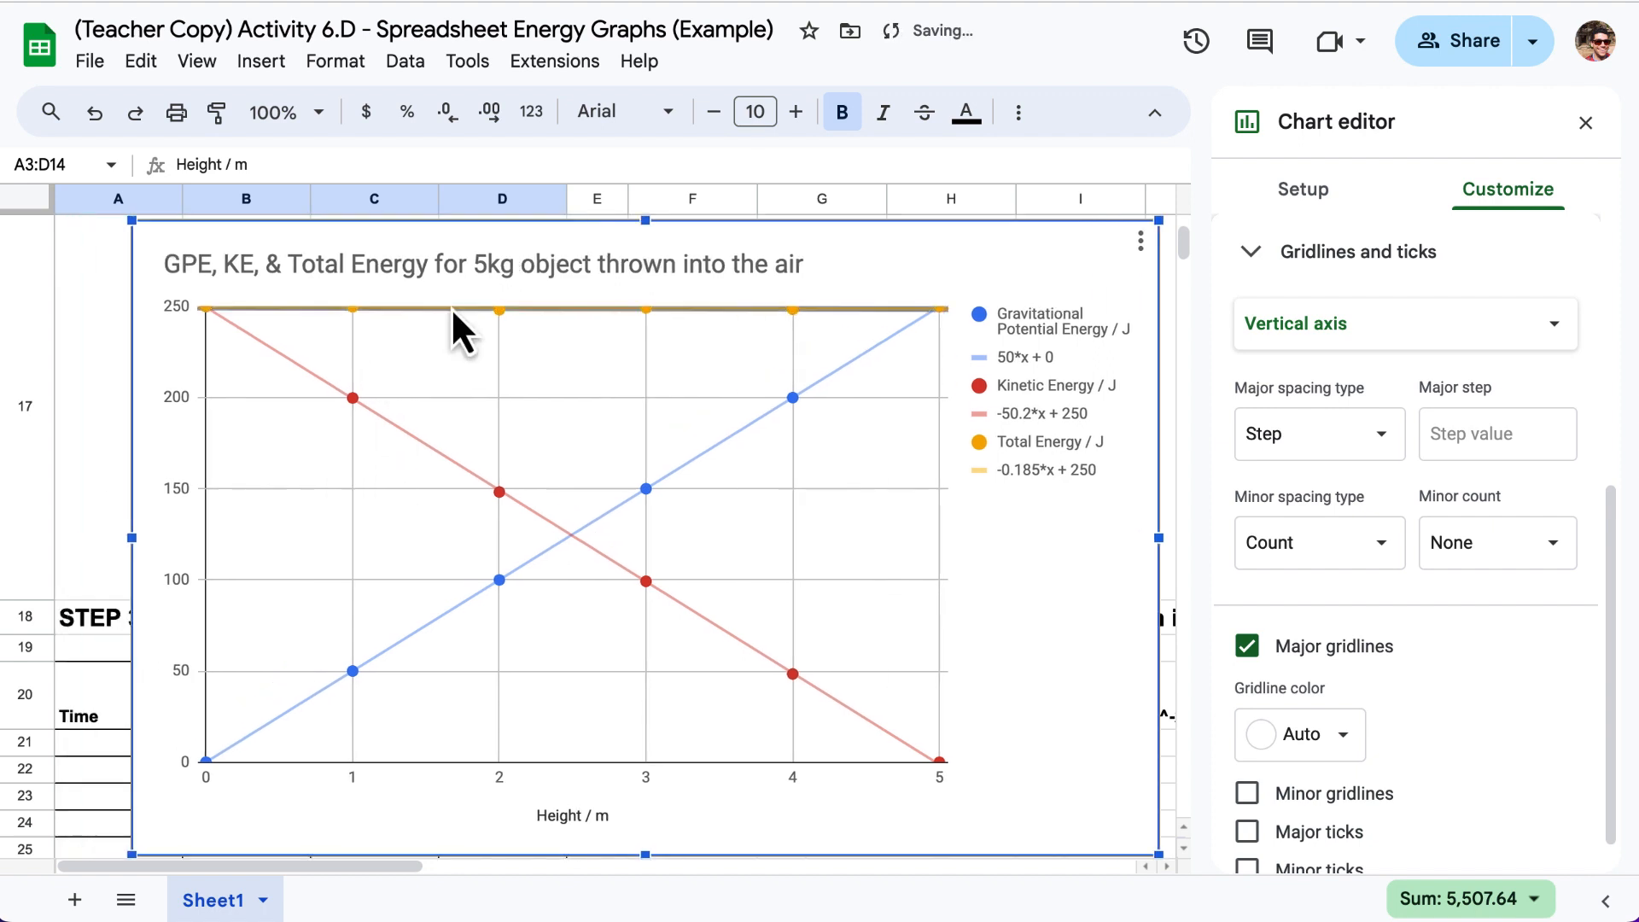
left_click_drag(444, 243, 372, 240)
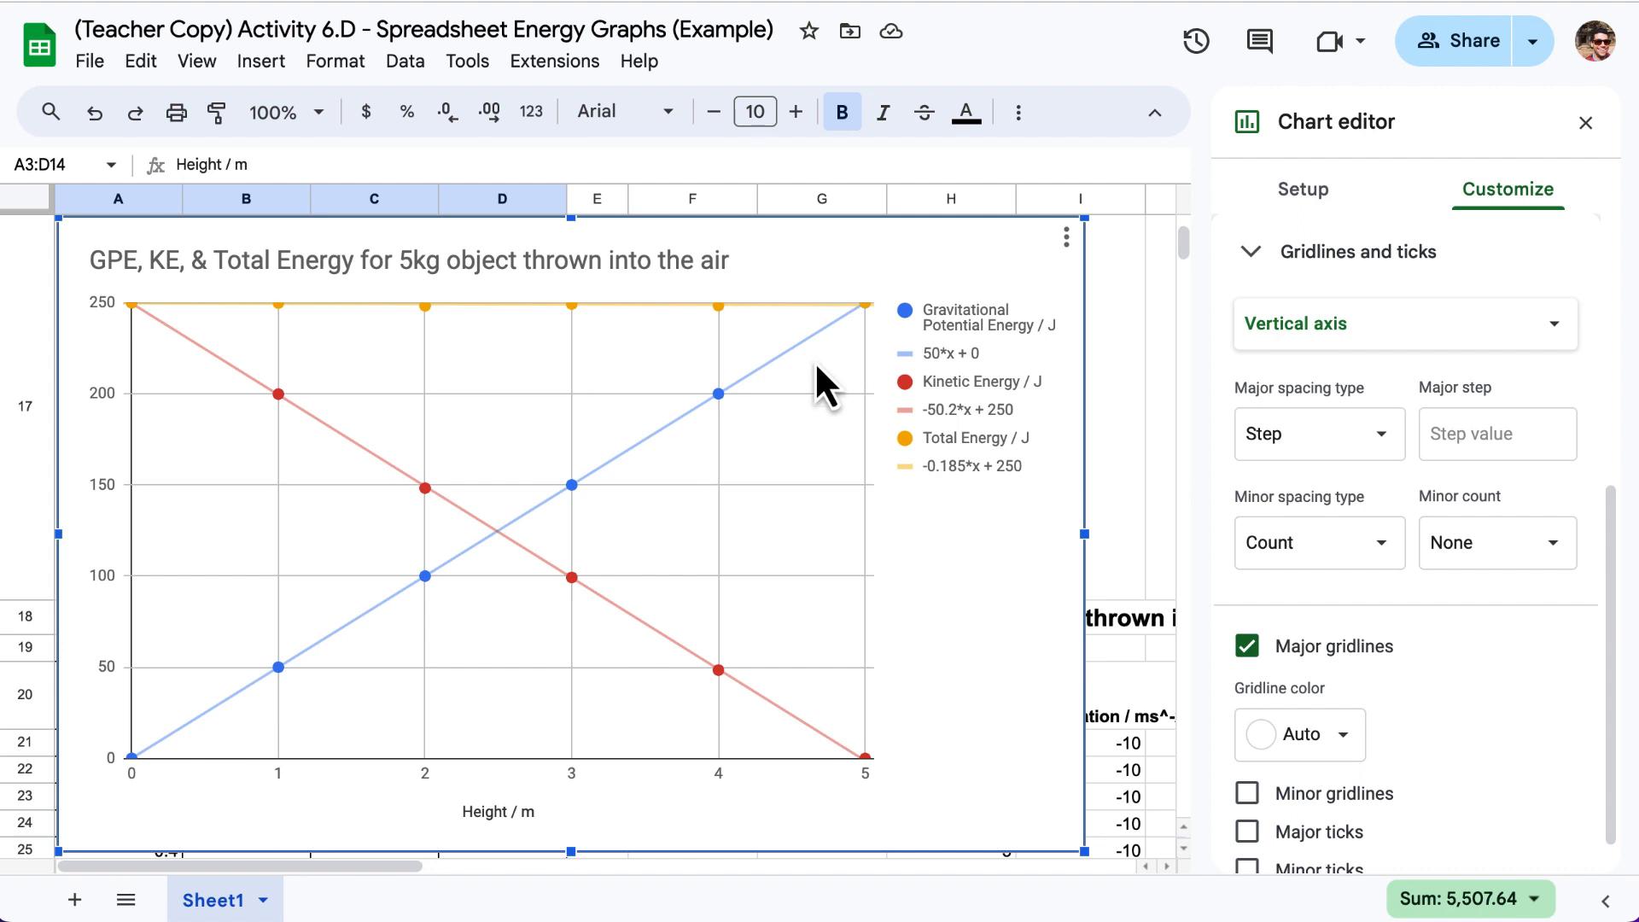
left_click(135, 779)
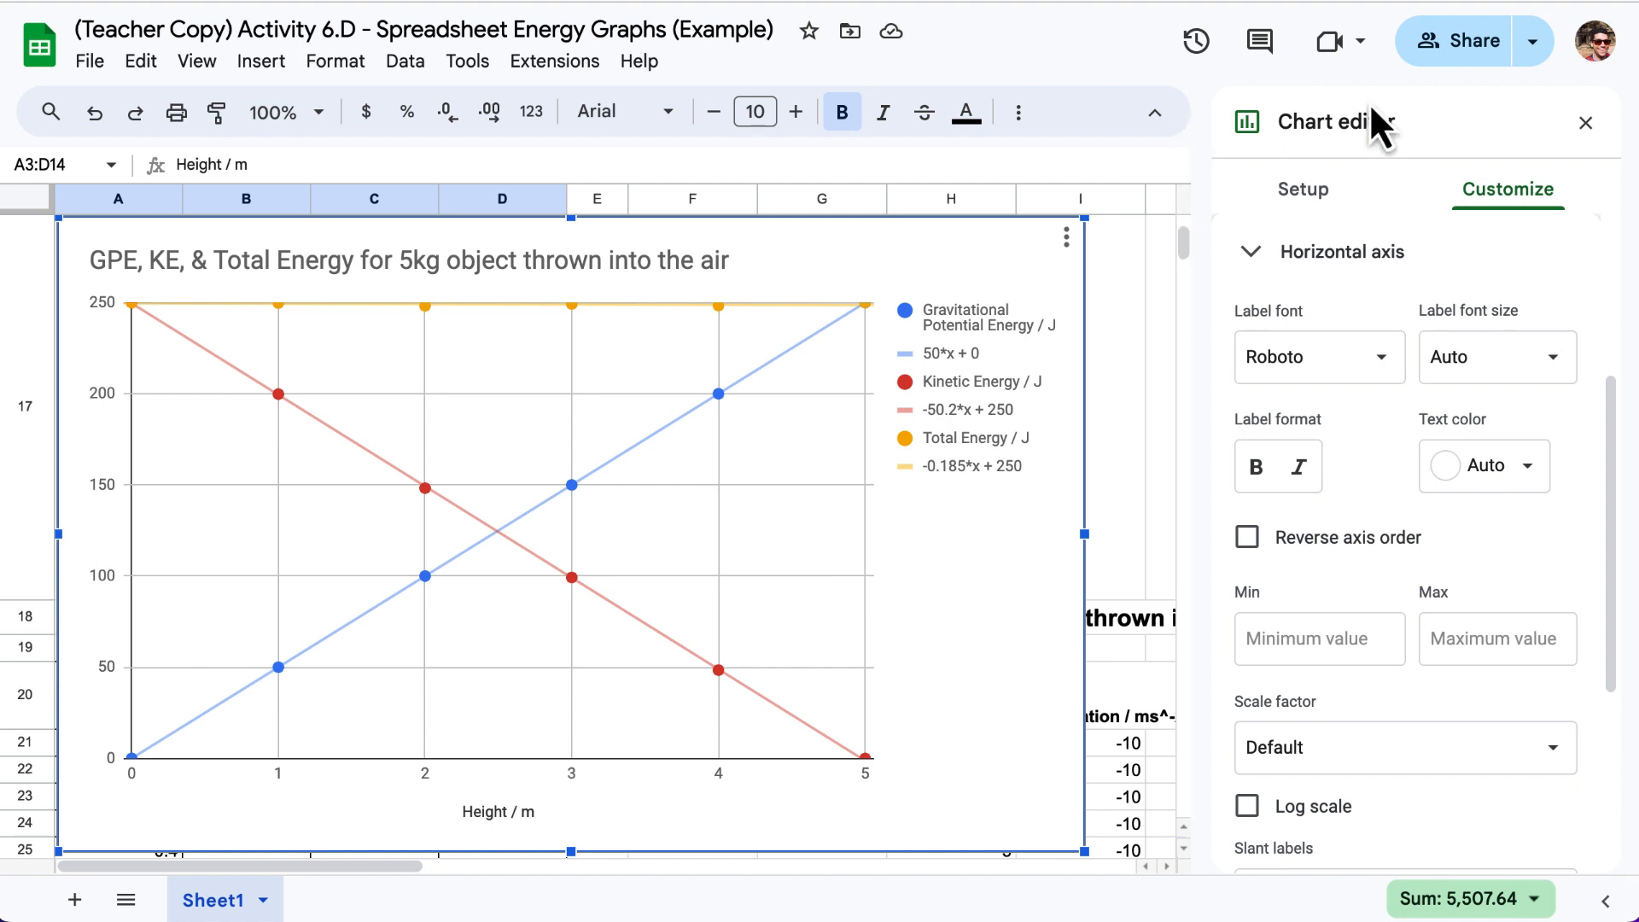
left_click(1585, 123)
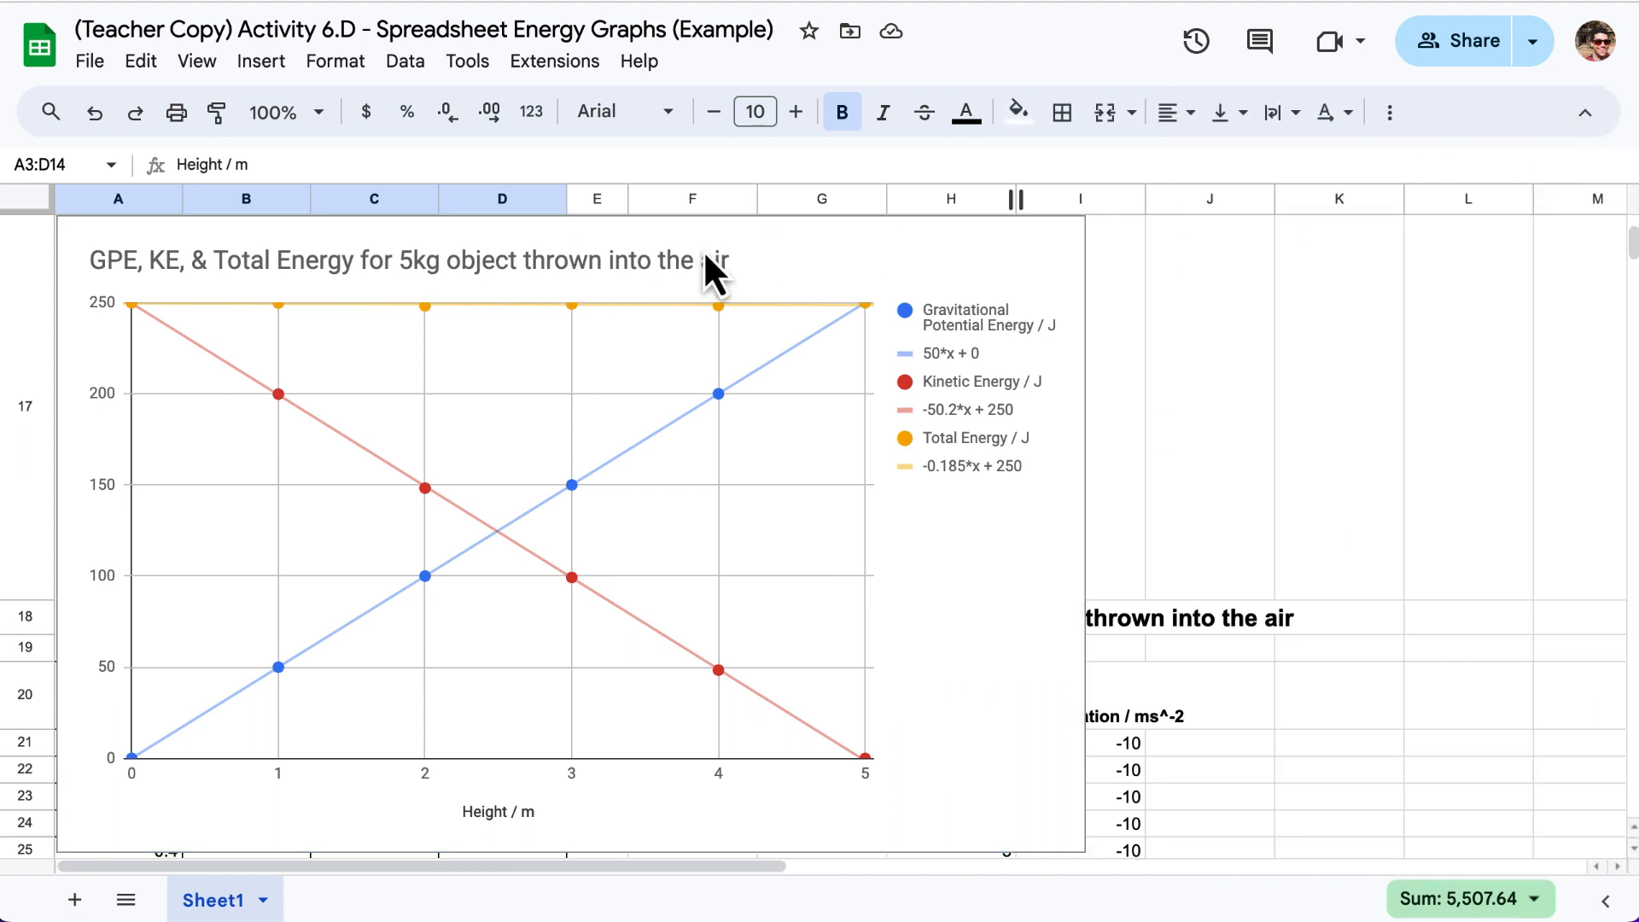
Move the energy chart right so that its left edge sits near the start of column D
left_click(925, 256)
left_click_drag(925, 256, 1298, 256)
Examine the kinetic energy formulas in cells C6, C13, C14, C12 and C8 of the energy table
scroll(381, 528, "down", 5)
scroll(381, 528, "up", 8)
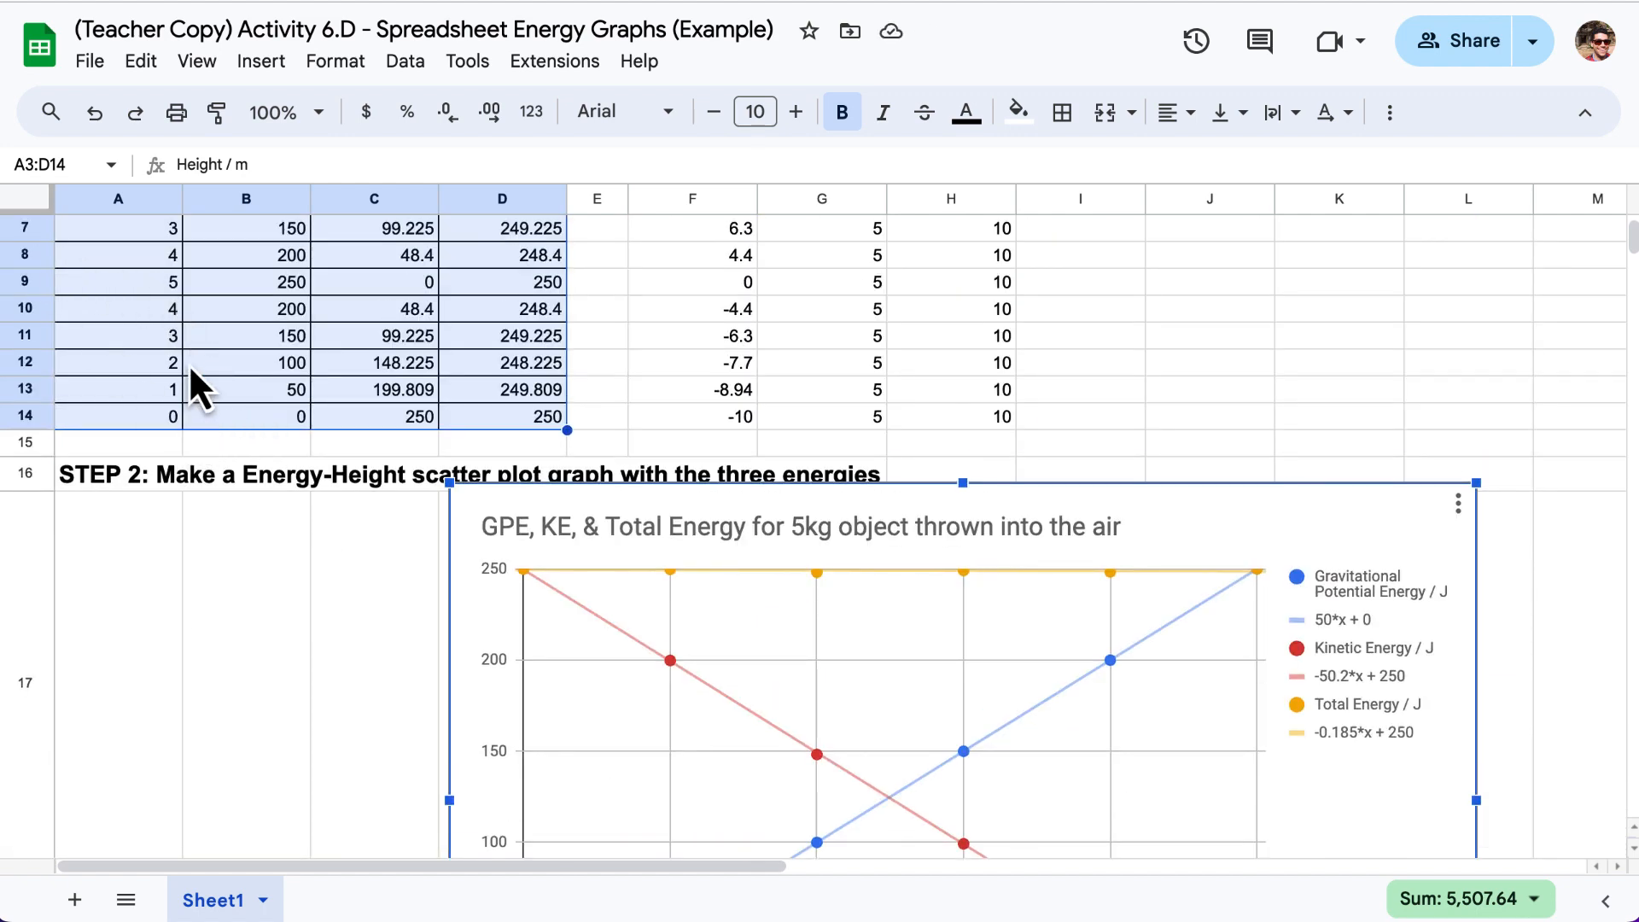
scroll(471, 410, "up", 2)
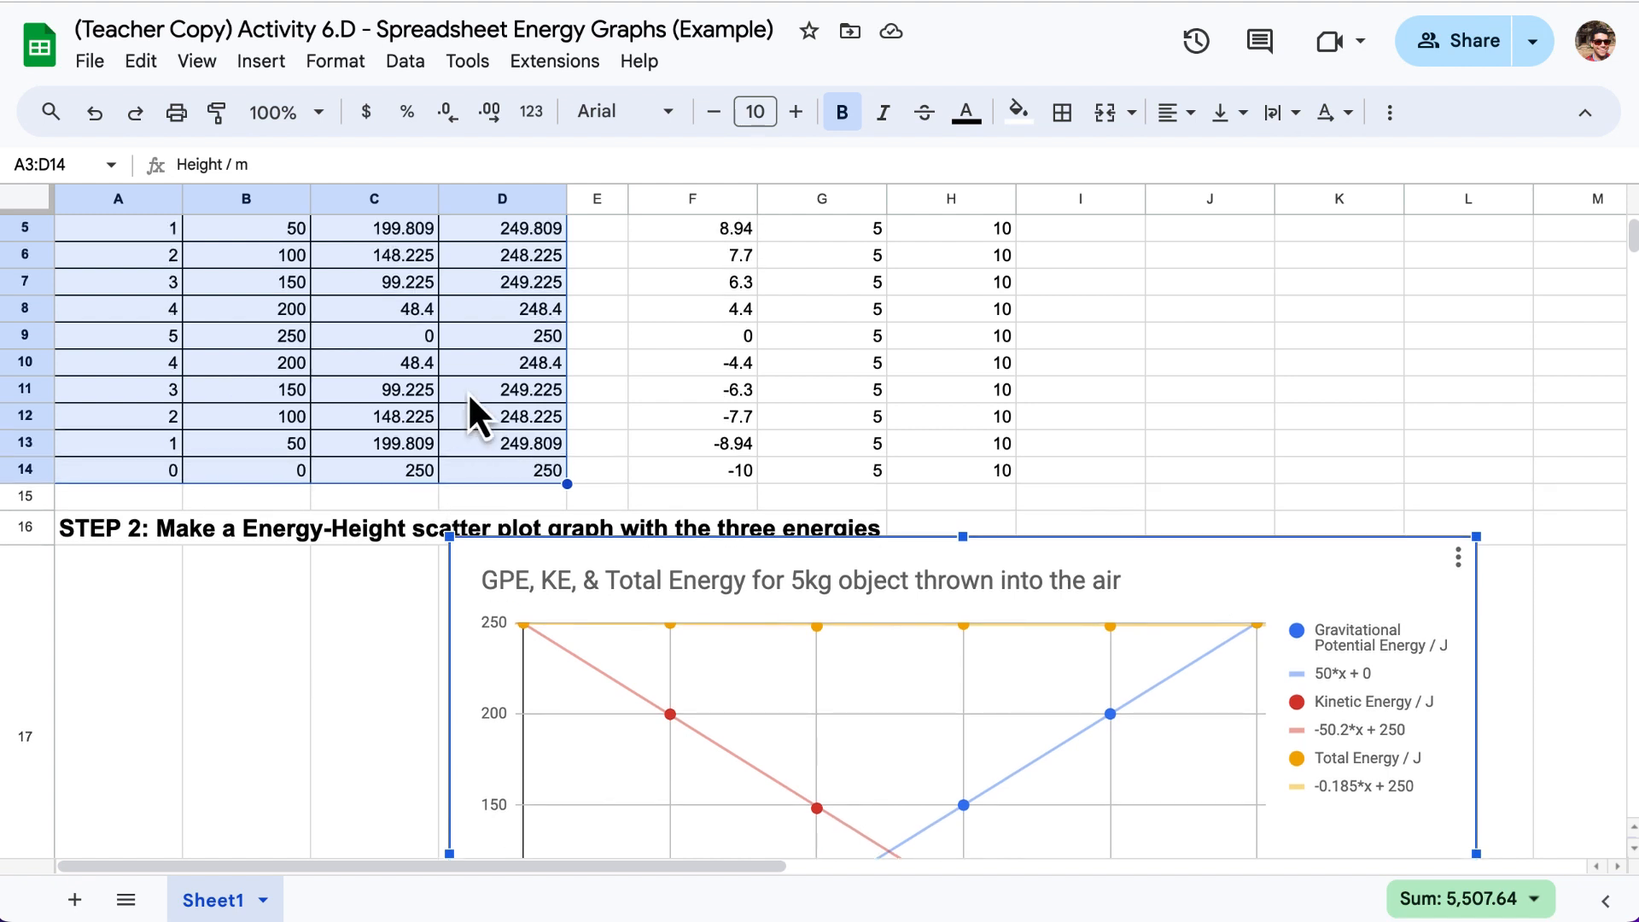
left_click(407, 259)
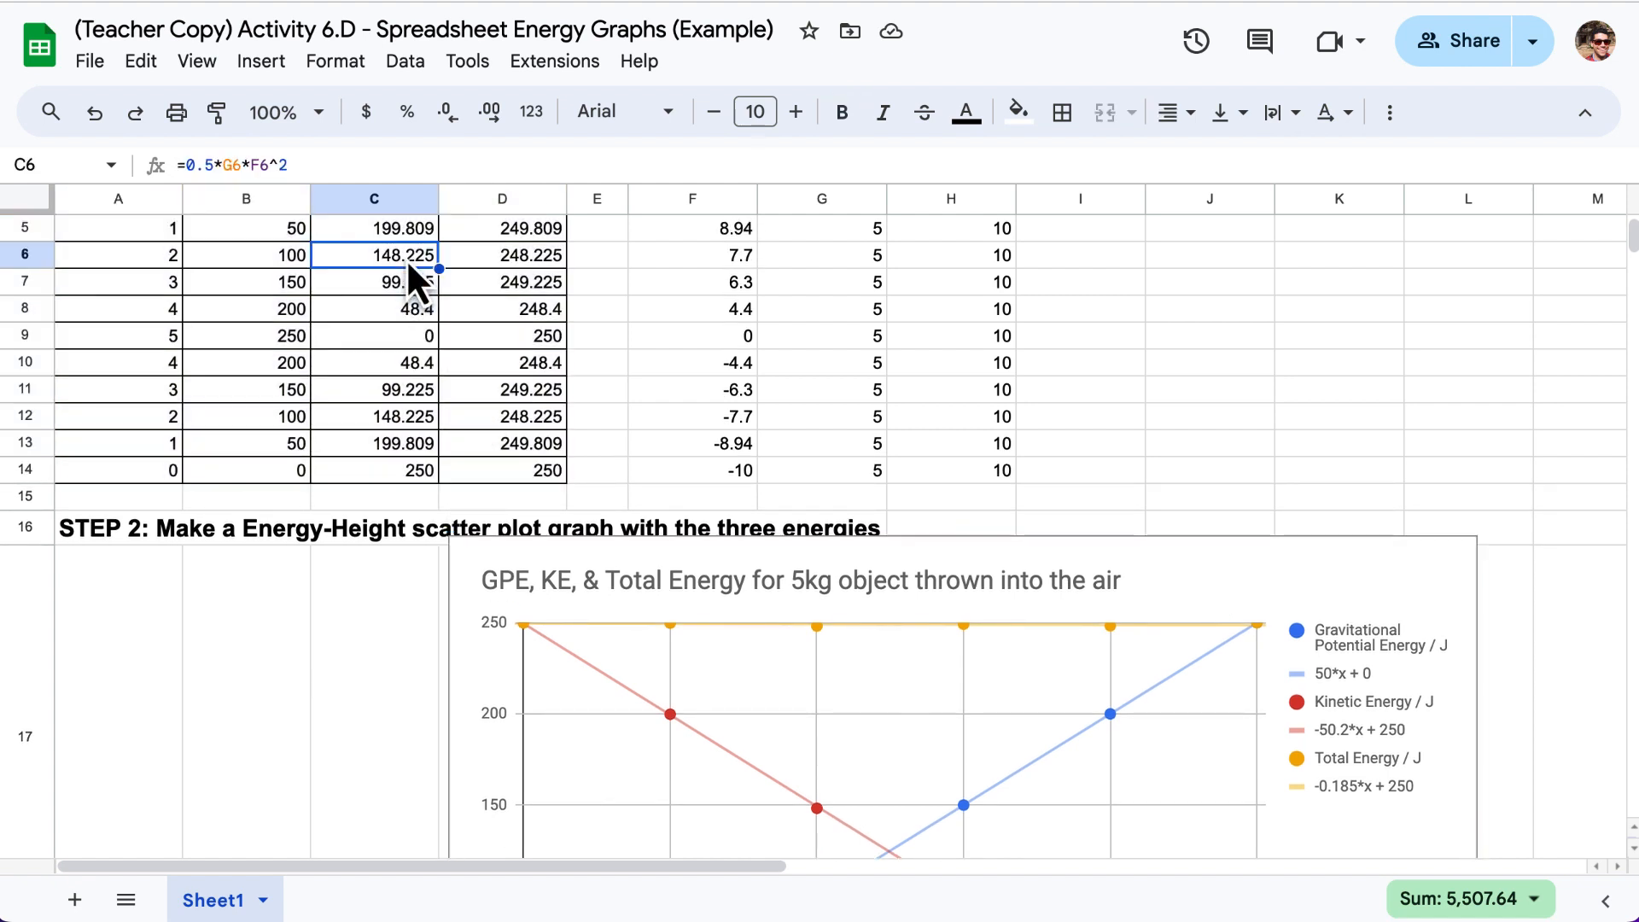
left_click(427, 438)
left_click(420, 471)
left_click(421, 418)
left_click(419, 309)
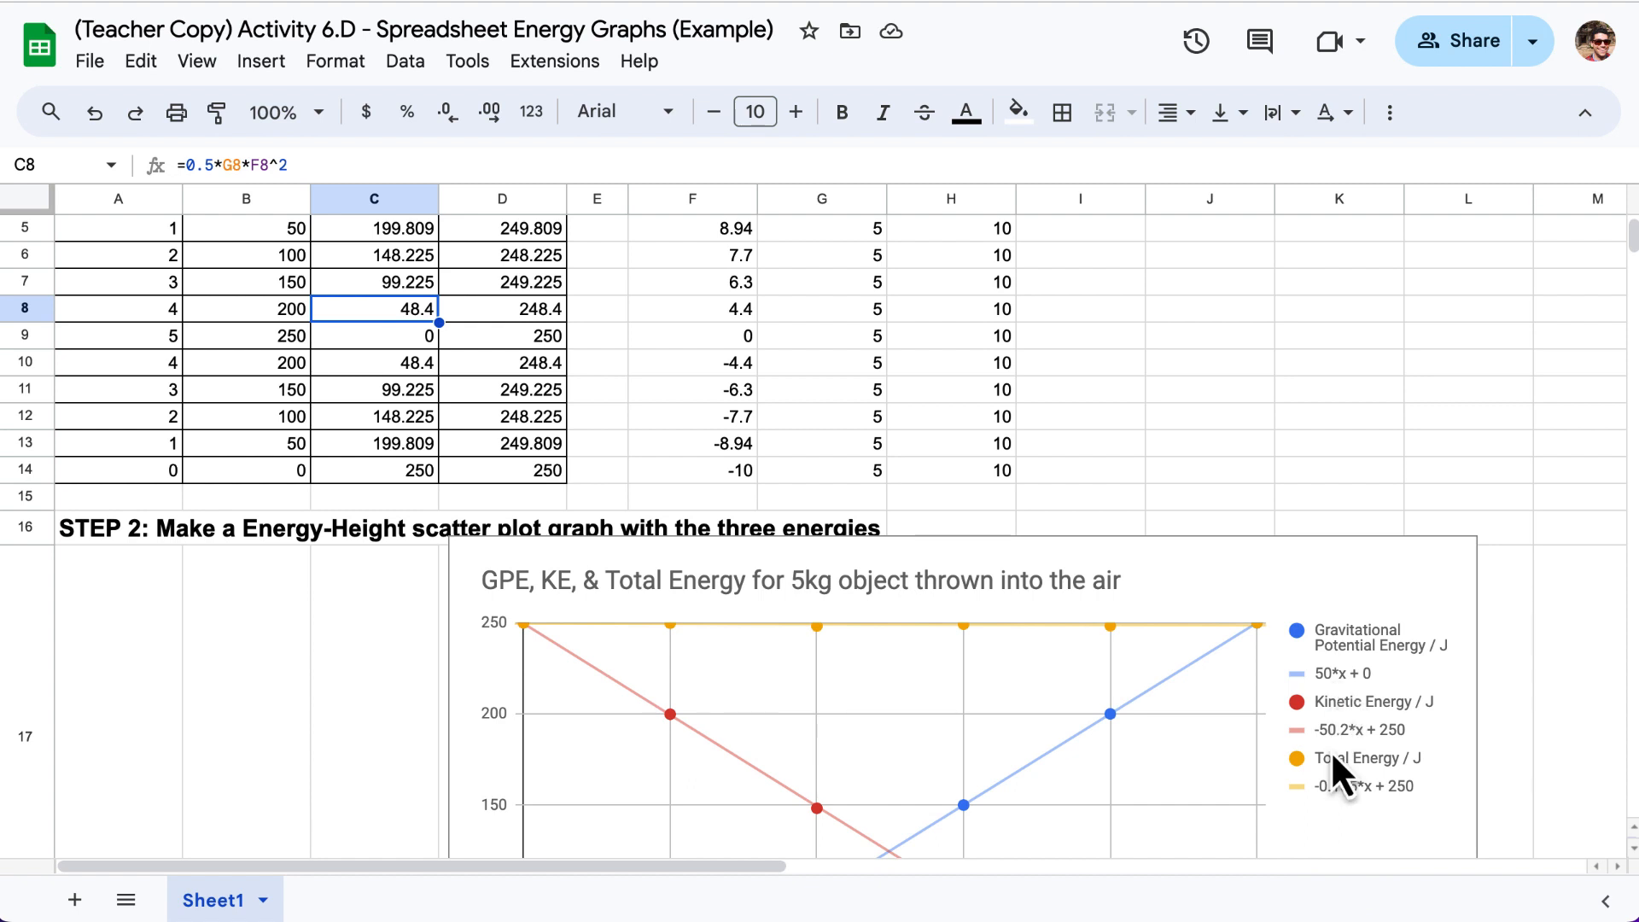
Move the energy chart to the left edge of column A, just below the STEP 2 heading
left_click(1322, 680)
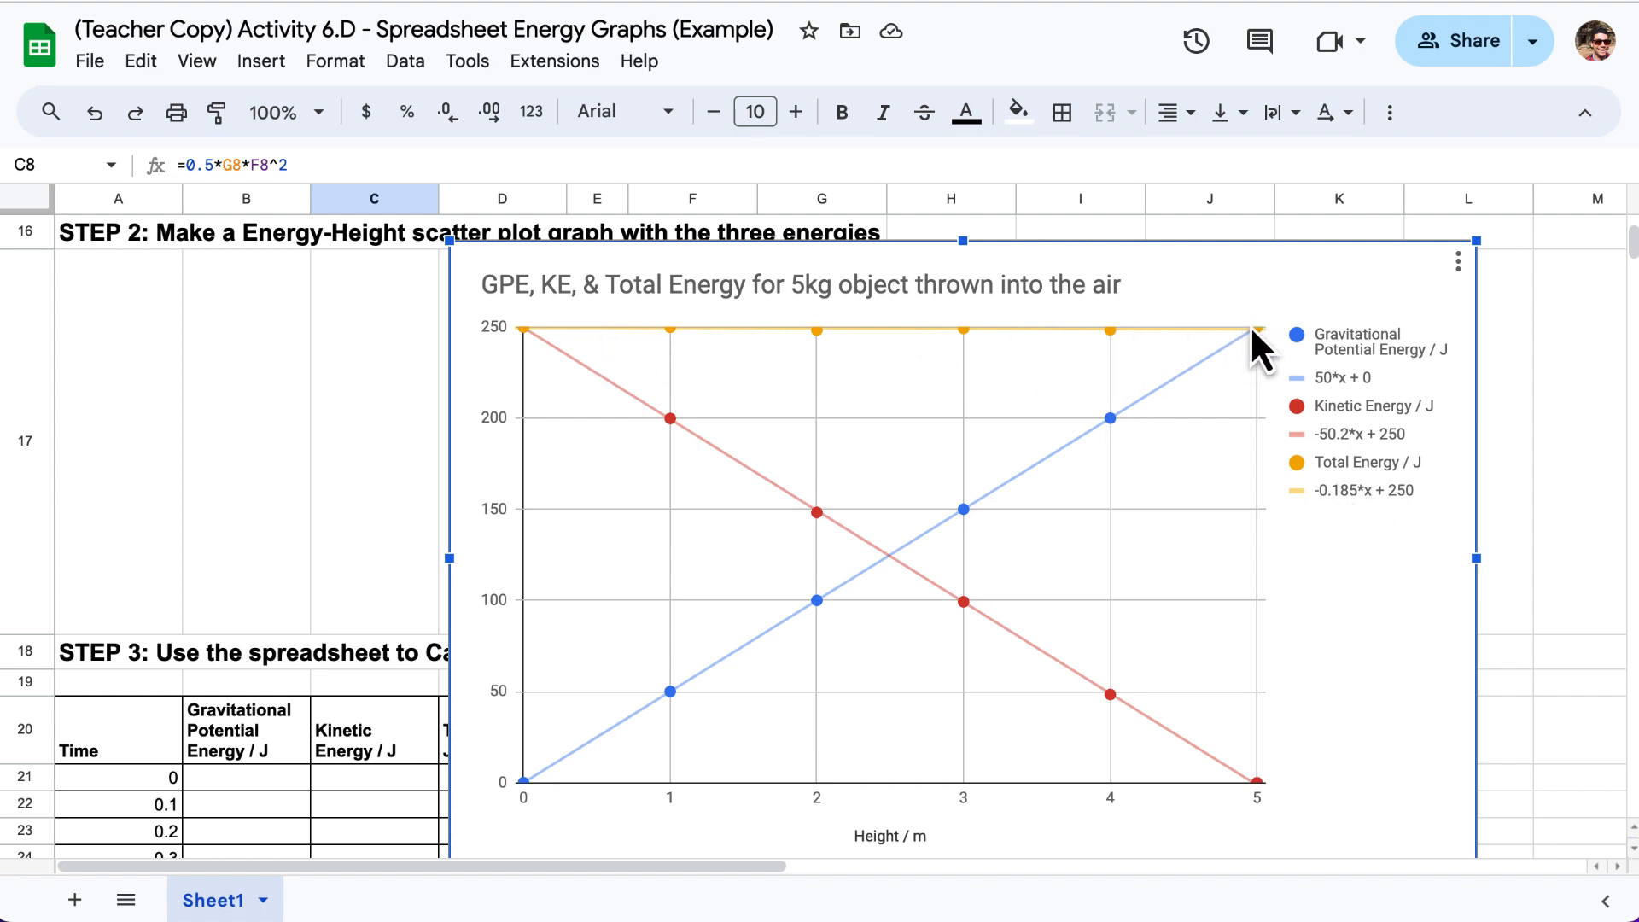
mouse_move(1258, 330)
left_click_drag(508, 272, 90, 291)
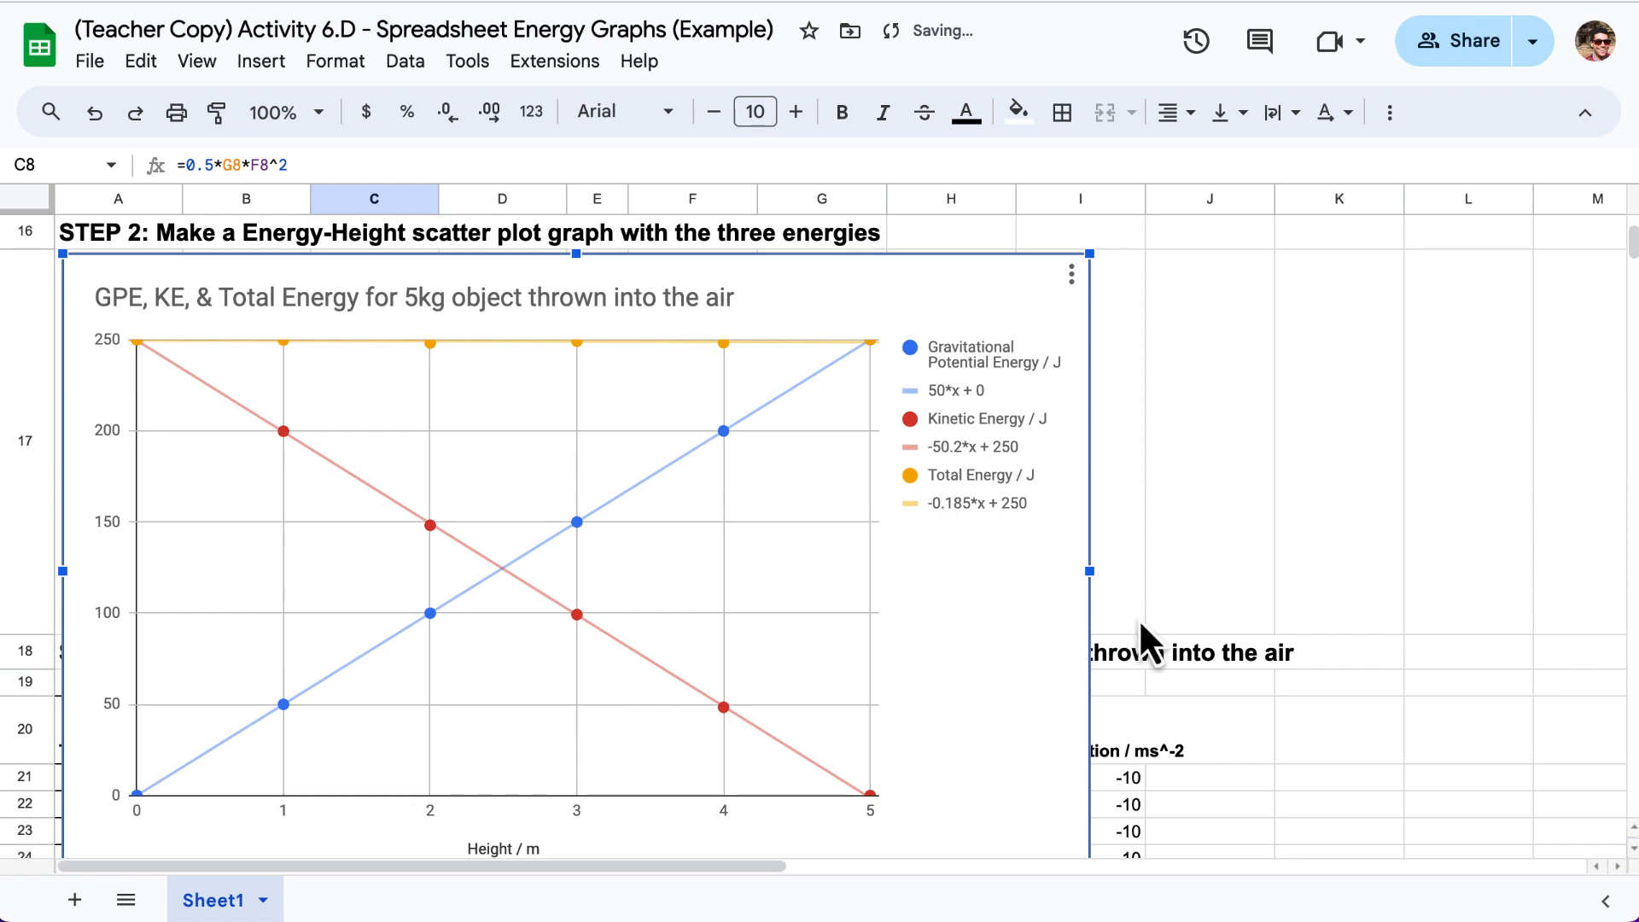